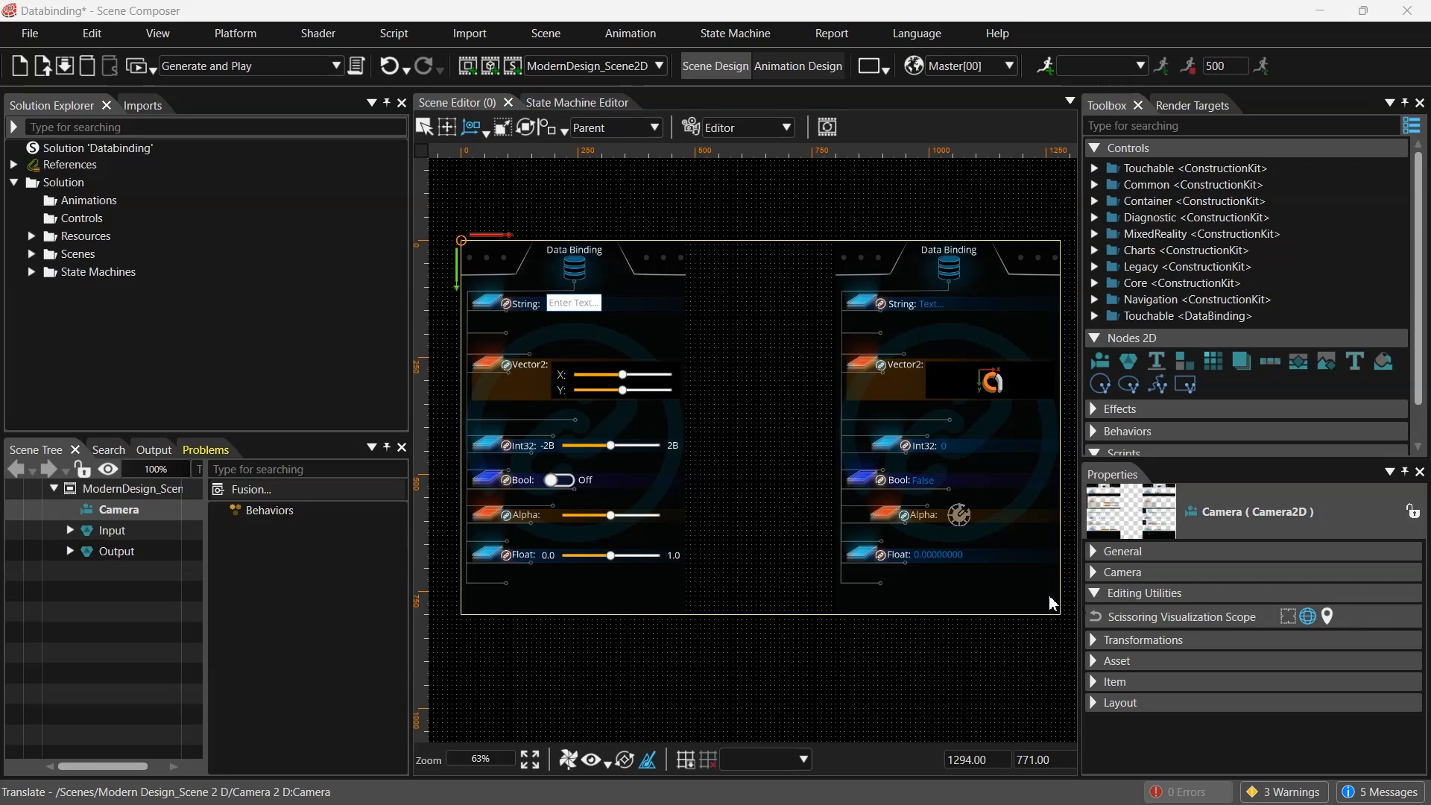
- Examine the binding sources and items defined in the PlayerPredefinedDataBinding.xhcdl file in the text editor
left_click(944, 555)
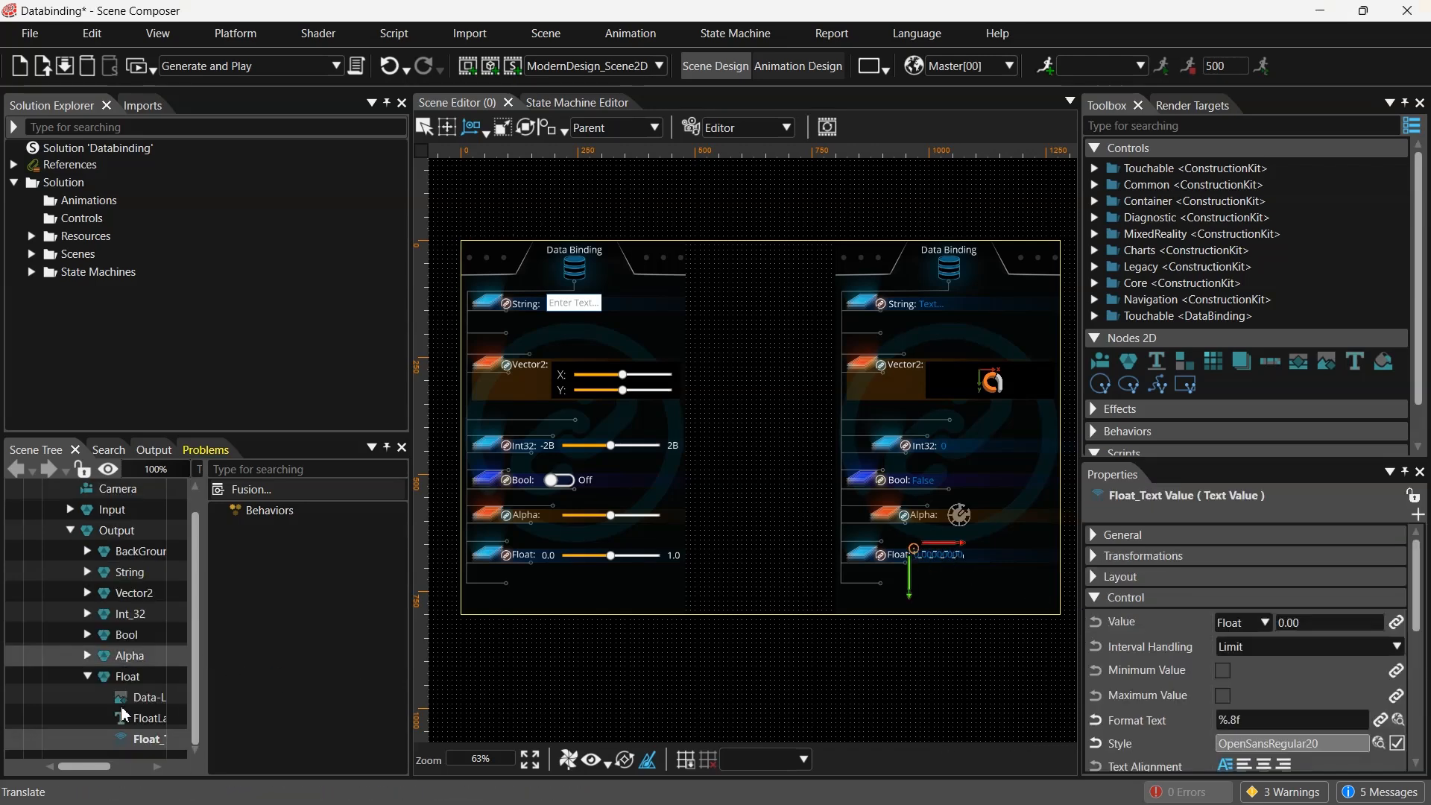
left_click(146, 739)
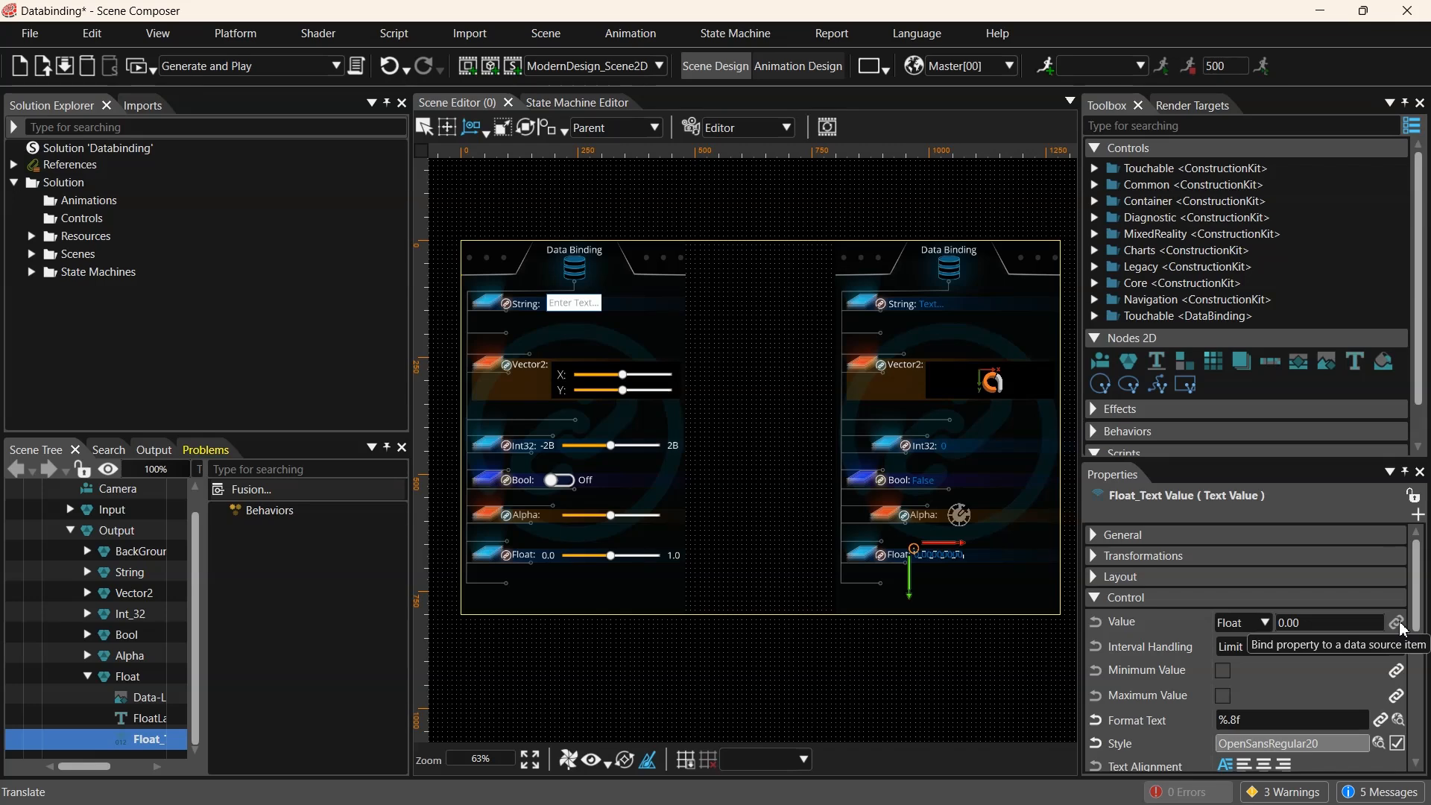
key("alt+Tab")
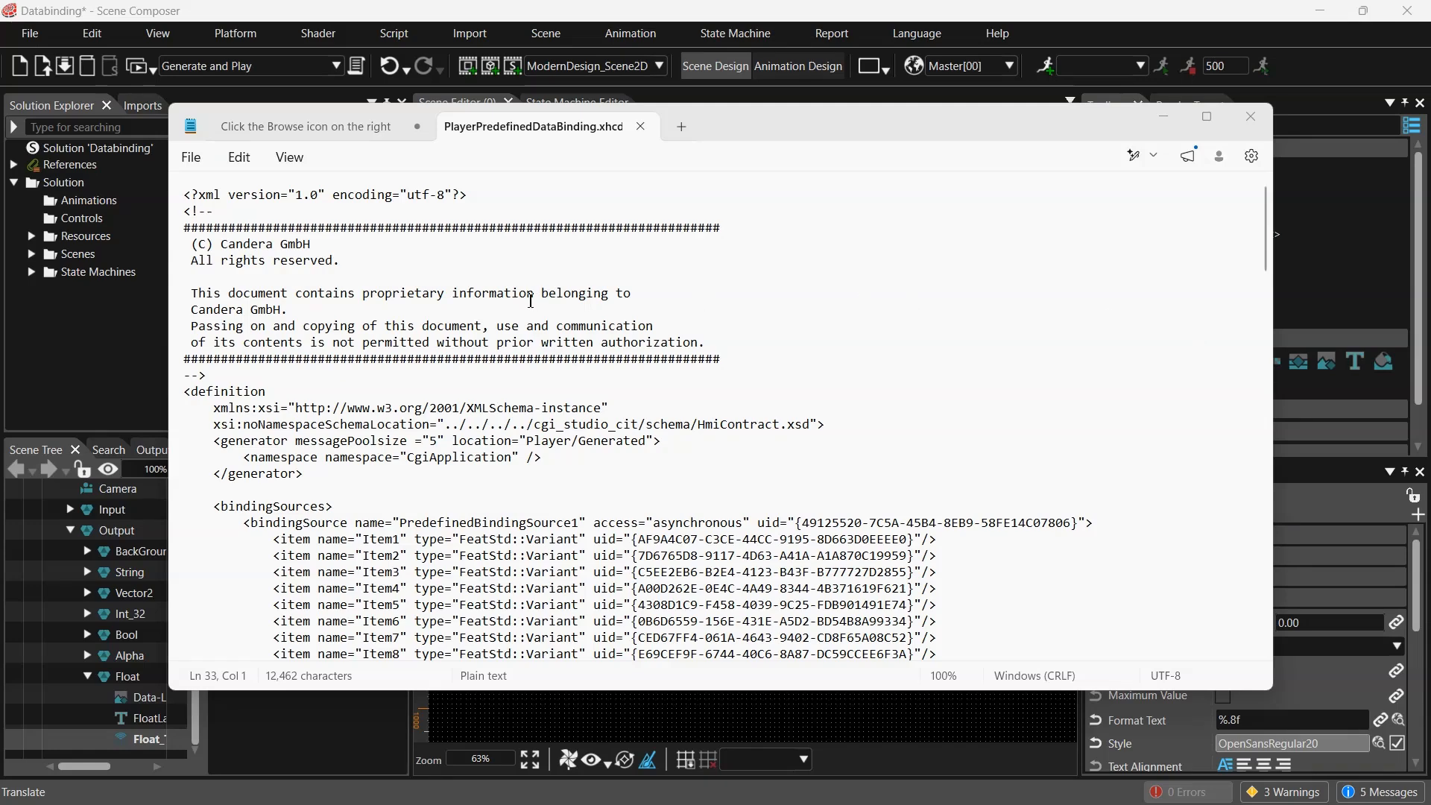
left_click(663, 255)
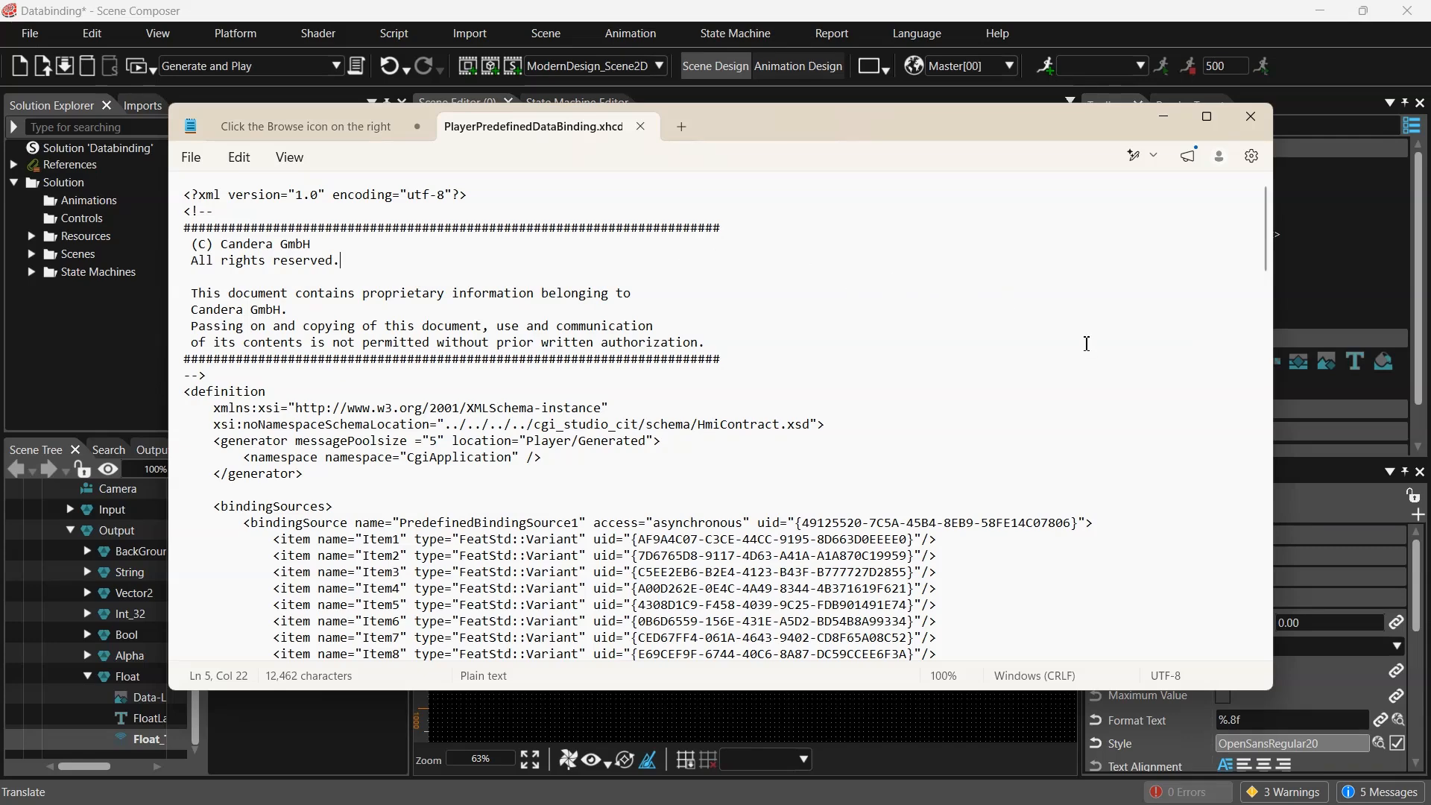
scroll(1103, 392, "down", 4)
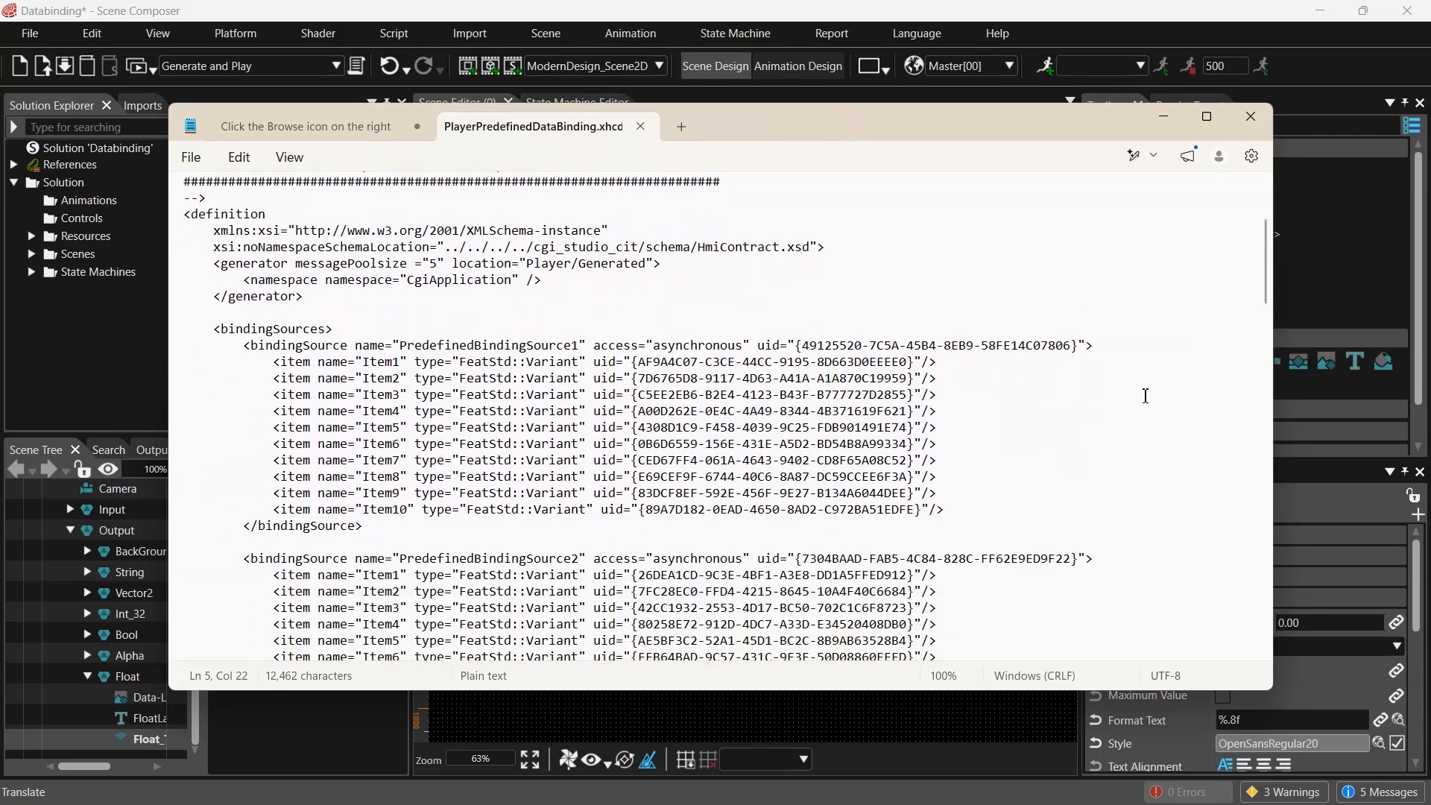
scroll(1146, 395, "down", 1)
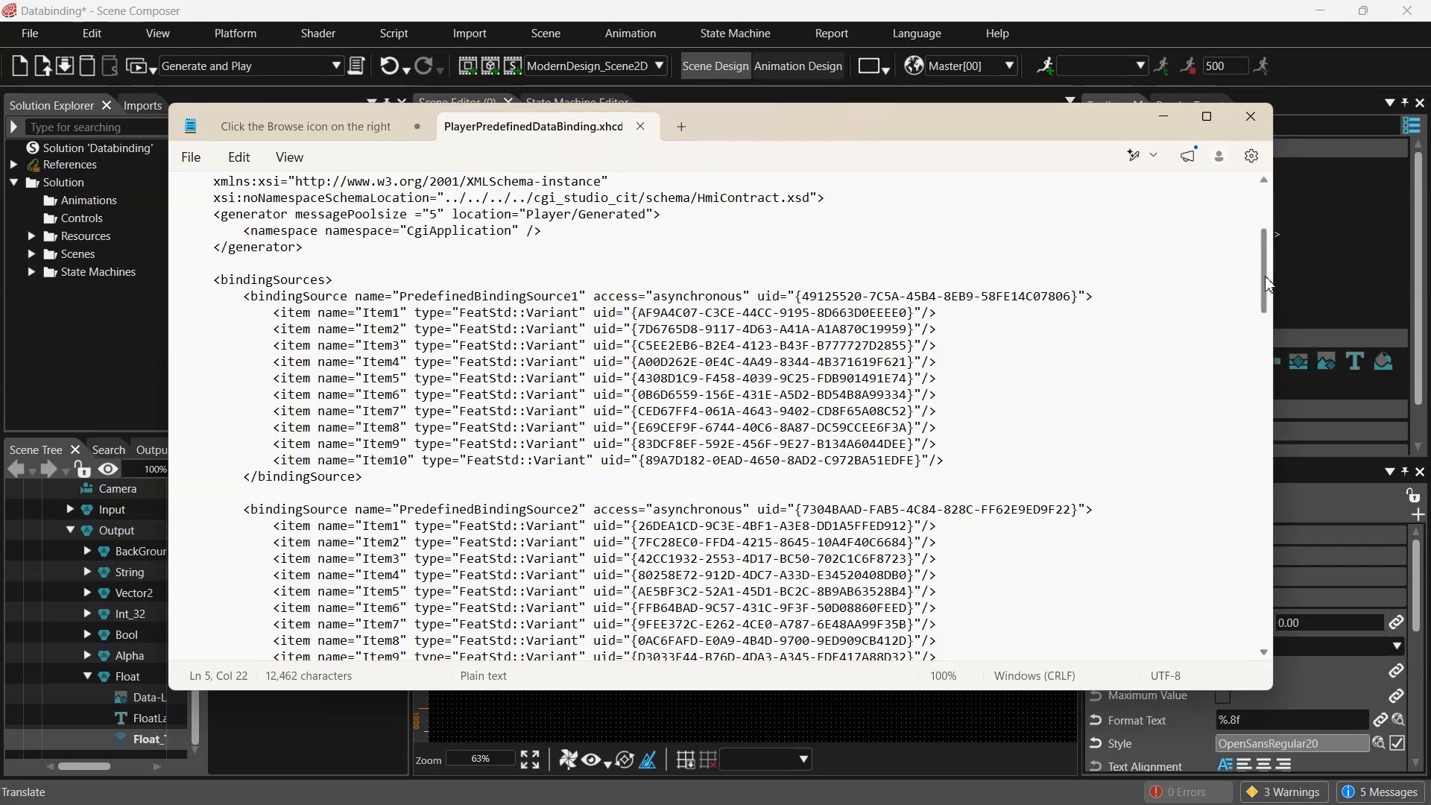
left_click_drag(1268, 284, 1255, 214)
left_click(1250, 116)
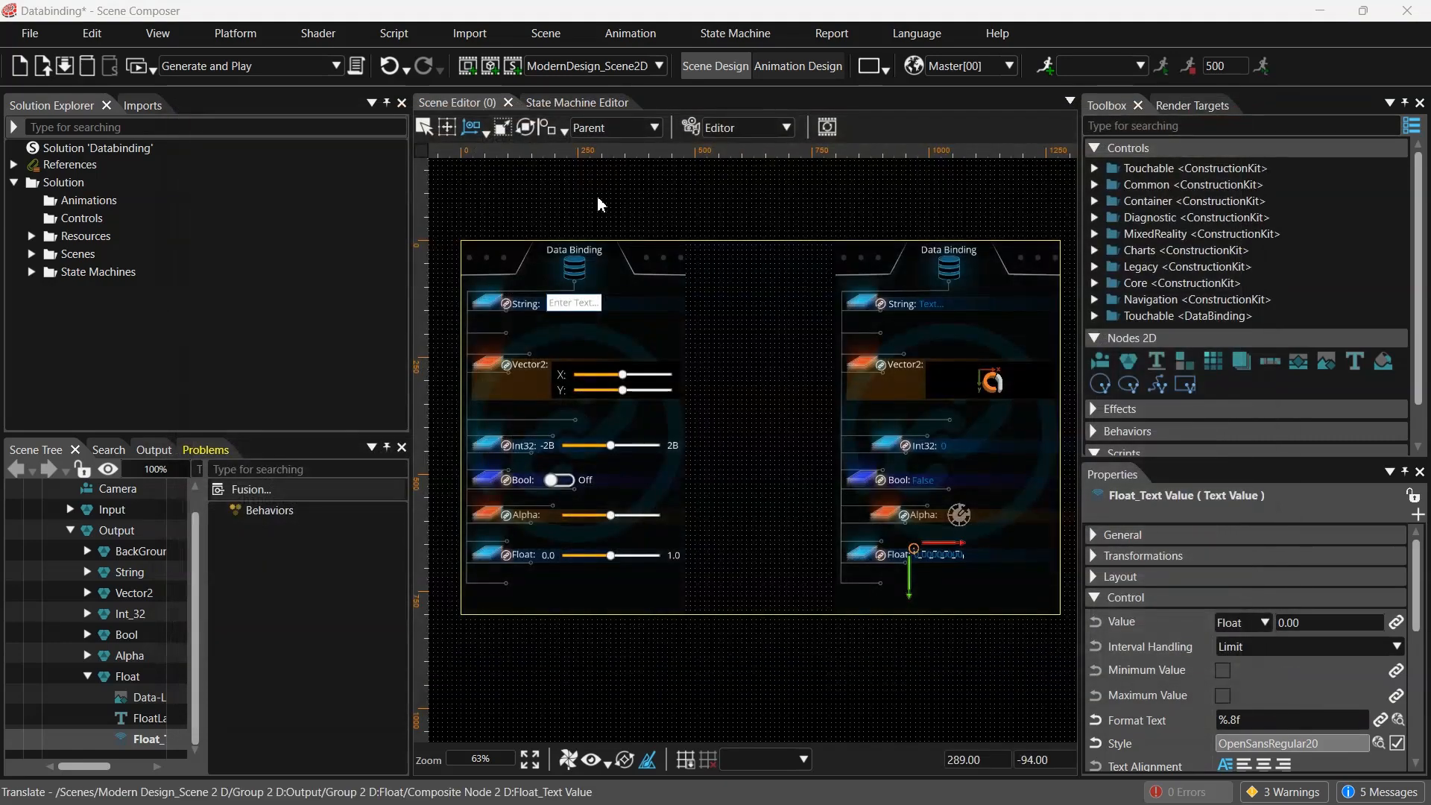
- Define the application specification using the PlayerPredefinedDataBinding.xhcdl file
left_click(597, 201)
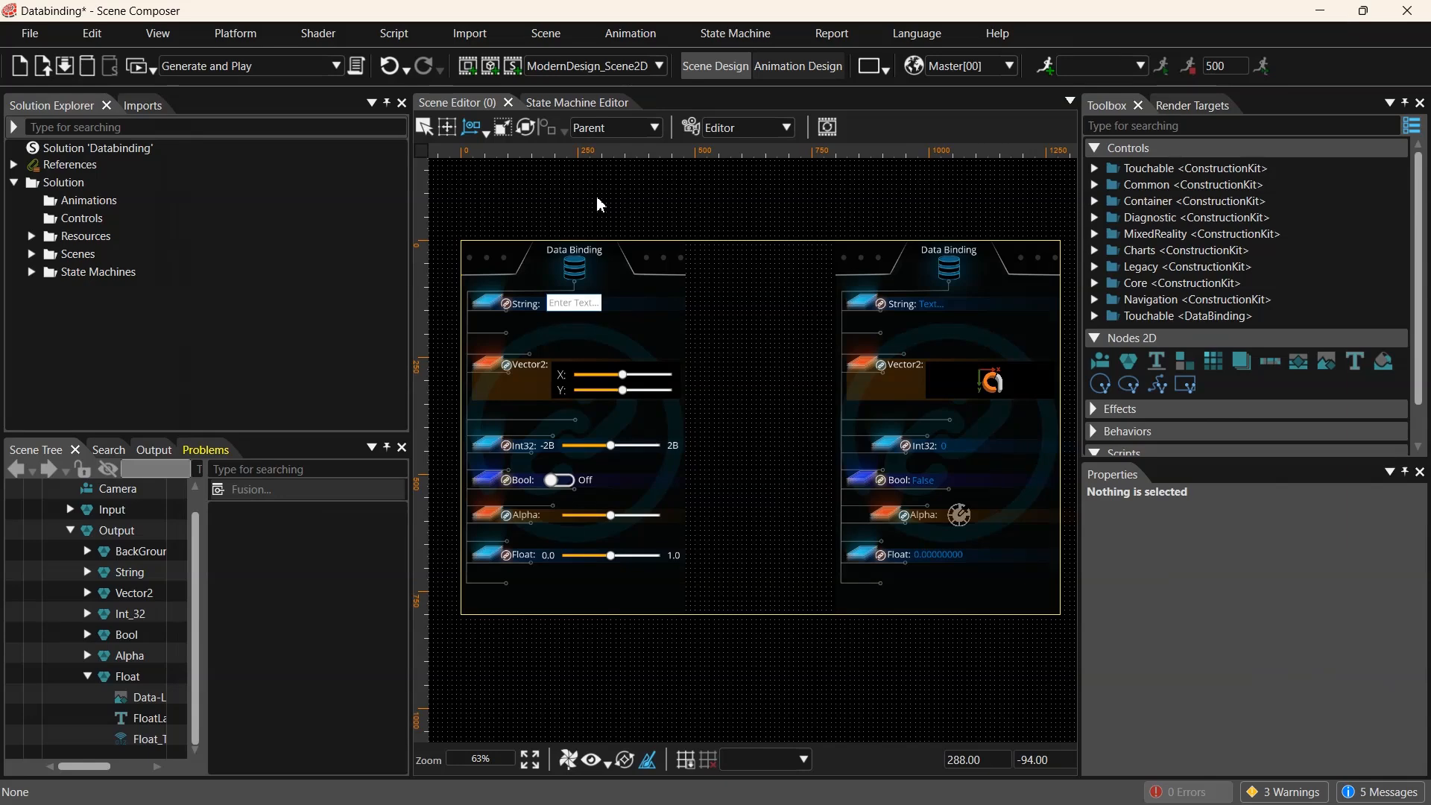
left_click(34, 35)
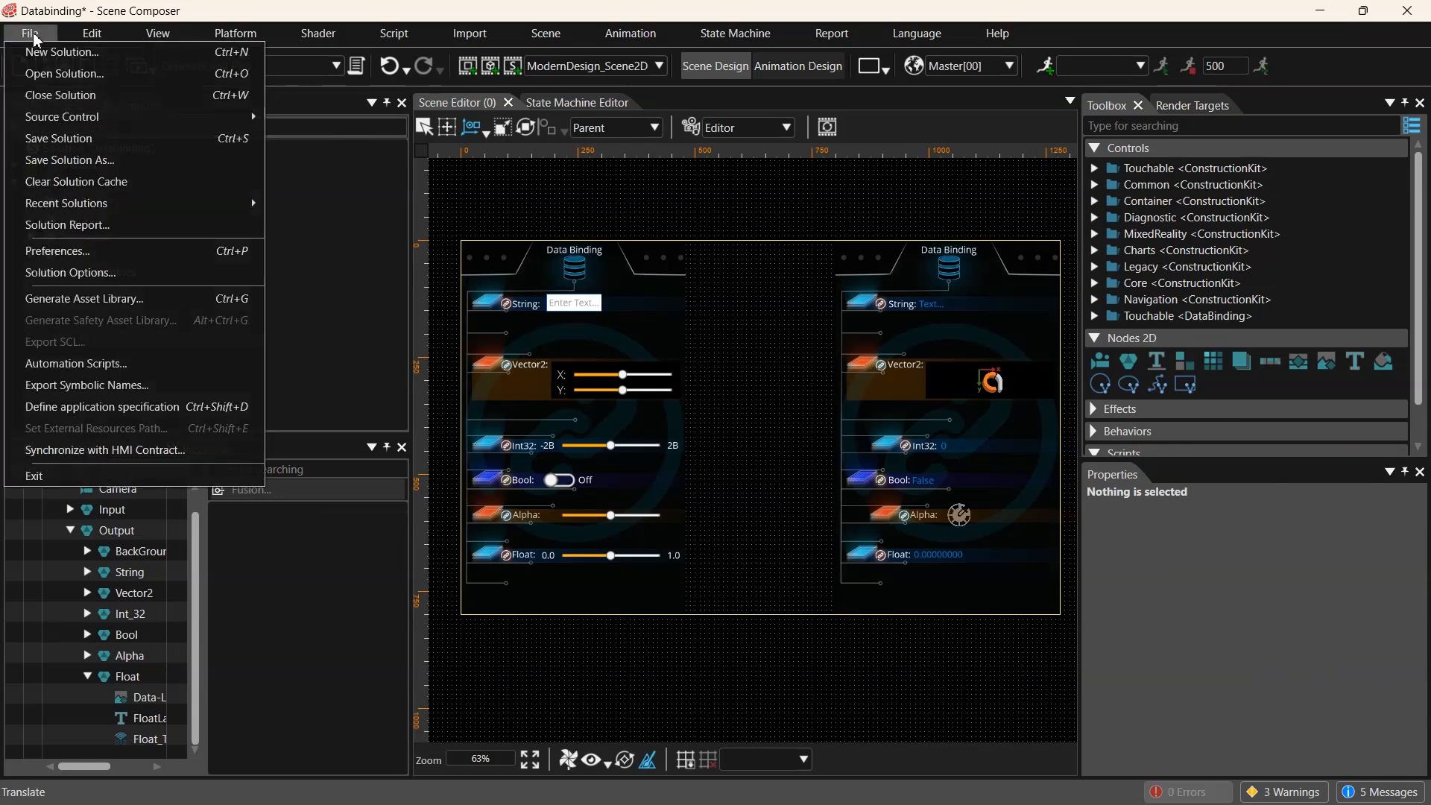
left_click(254, 412)
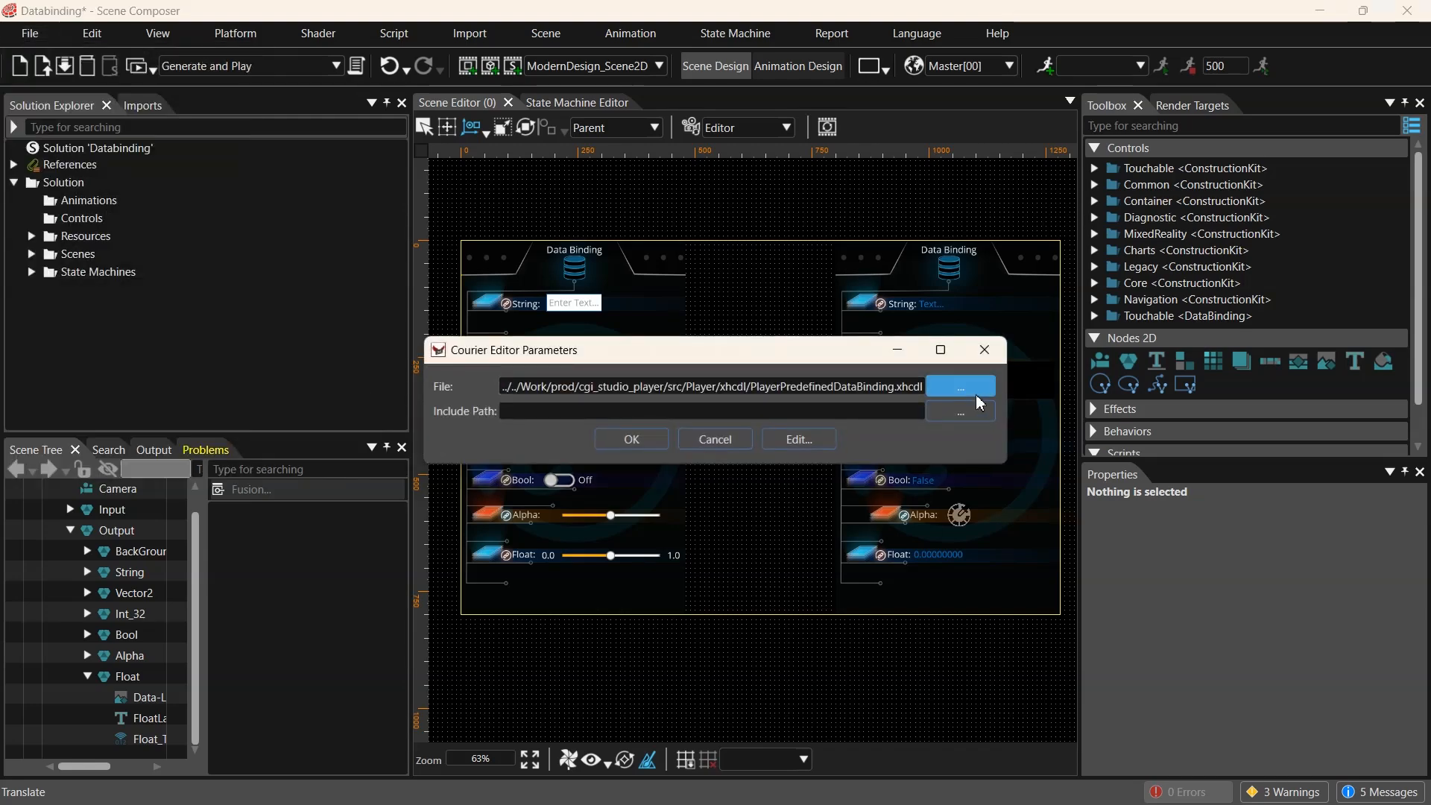
left_click(976, 386)
left_click(534, 440)
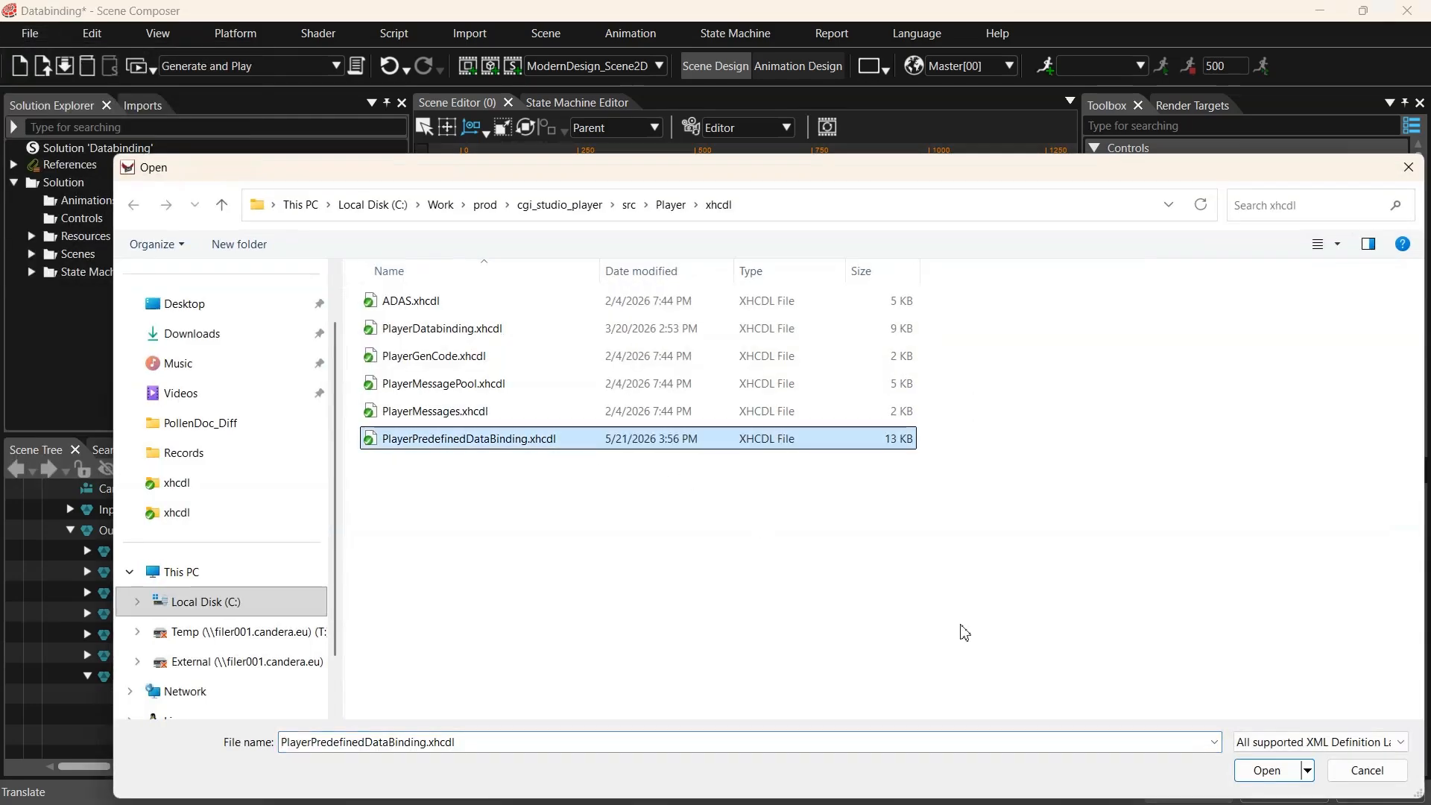
left_click(1265, 770)
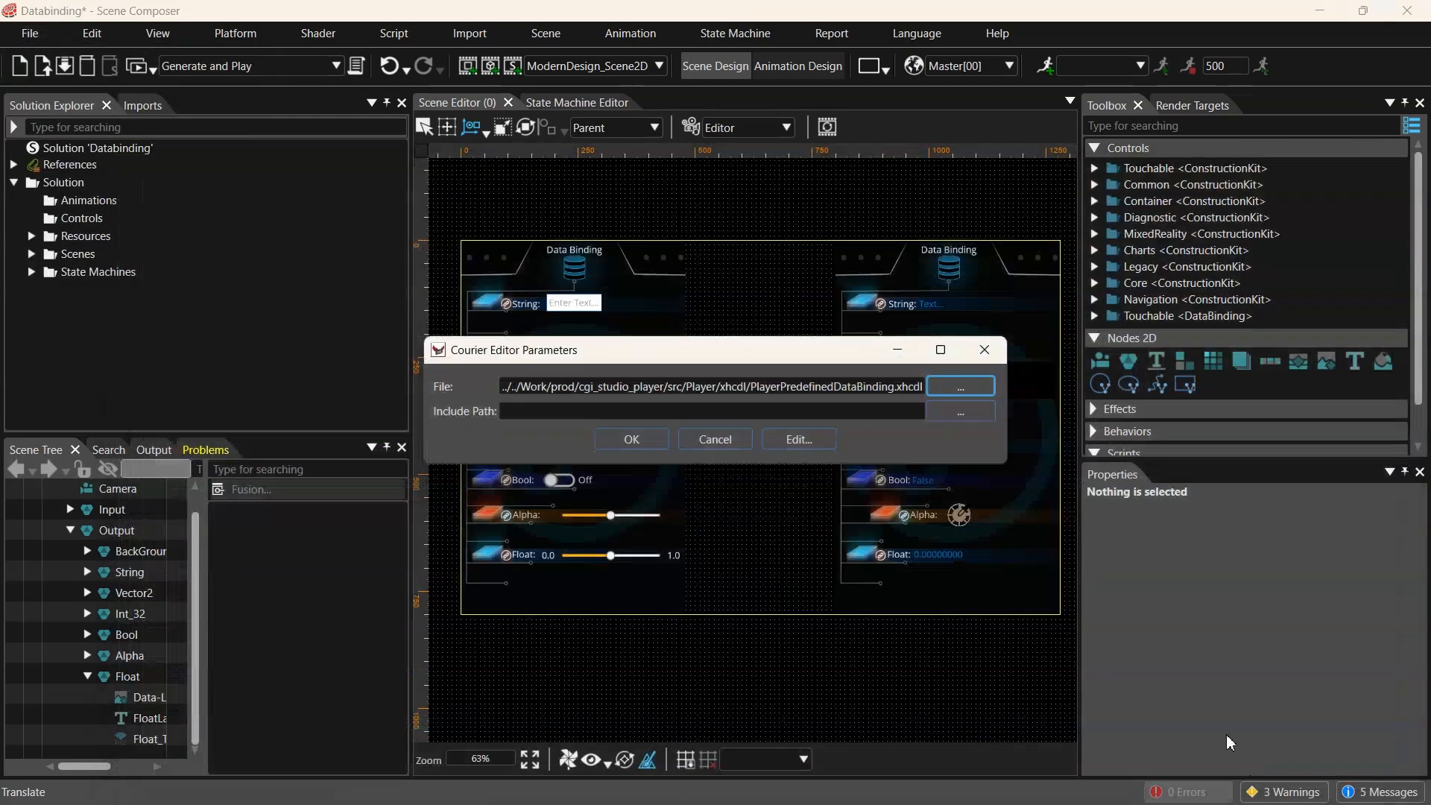
left_click(626, 442)
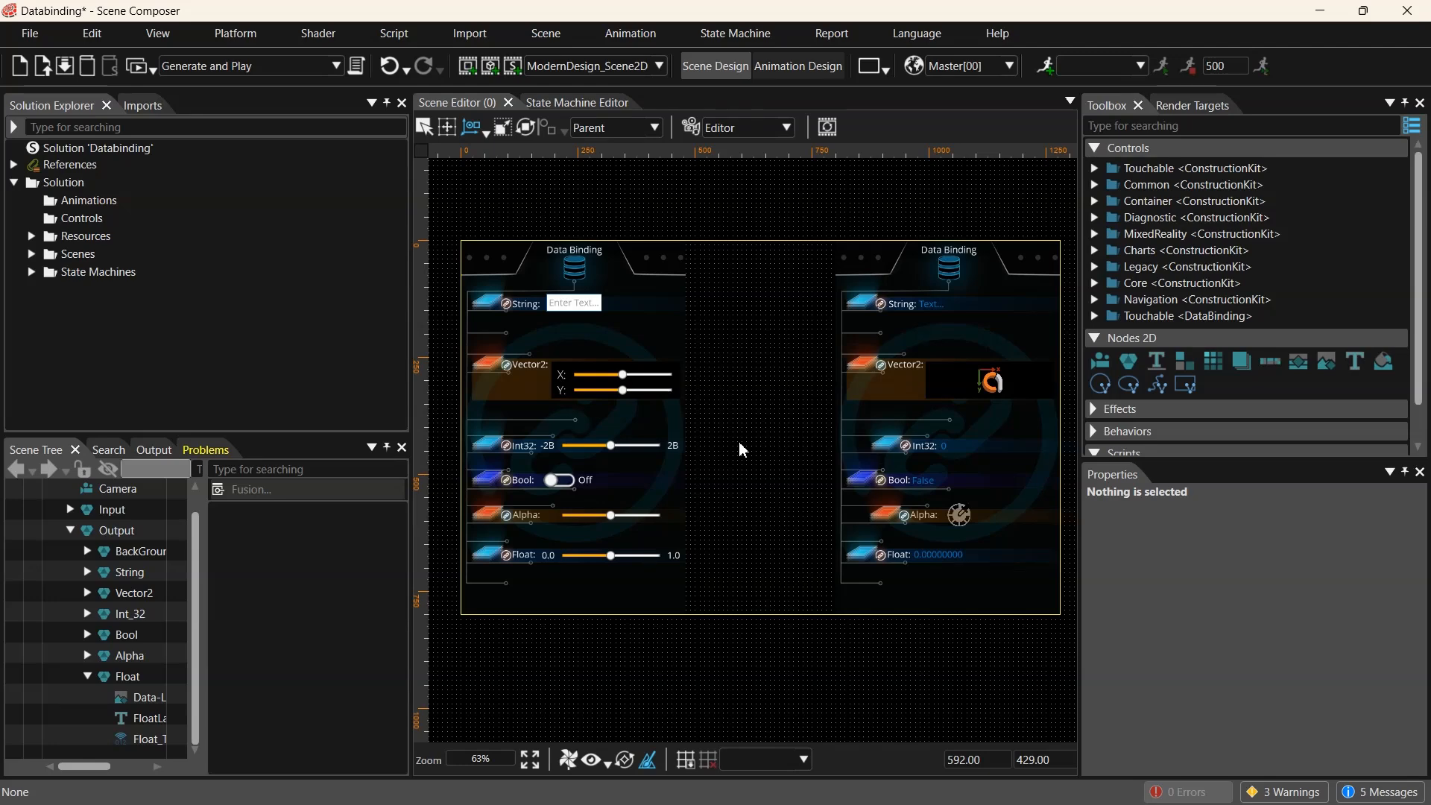
- Bind the String output's Text property to PredefinedBindingSource5/Item1
left_click(930, 304)
left_click(145, 636)
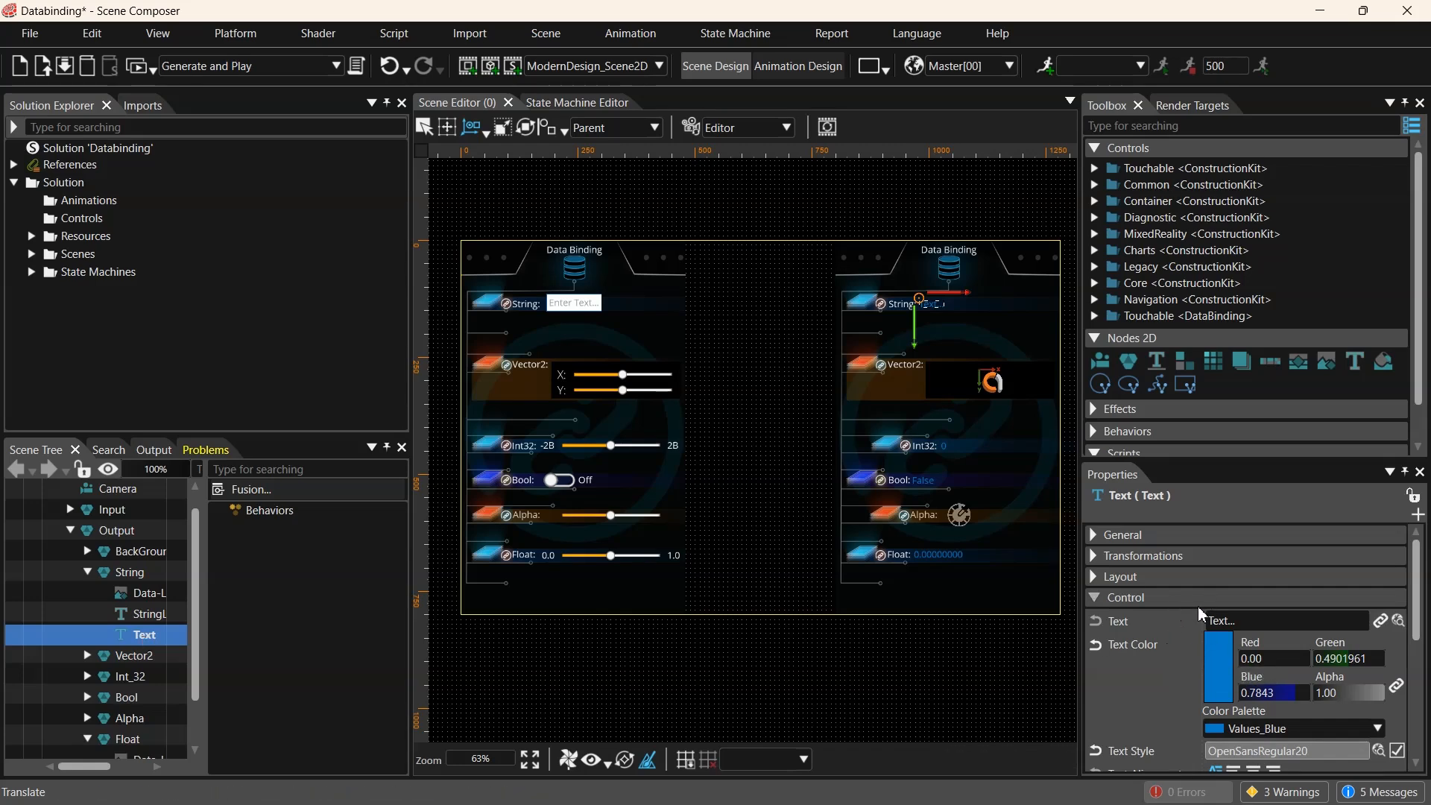
scroll(1196, 606, "down", 3)
scroll(1201, 613, "up", 3)
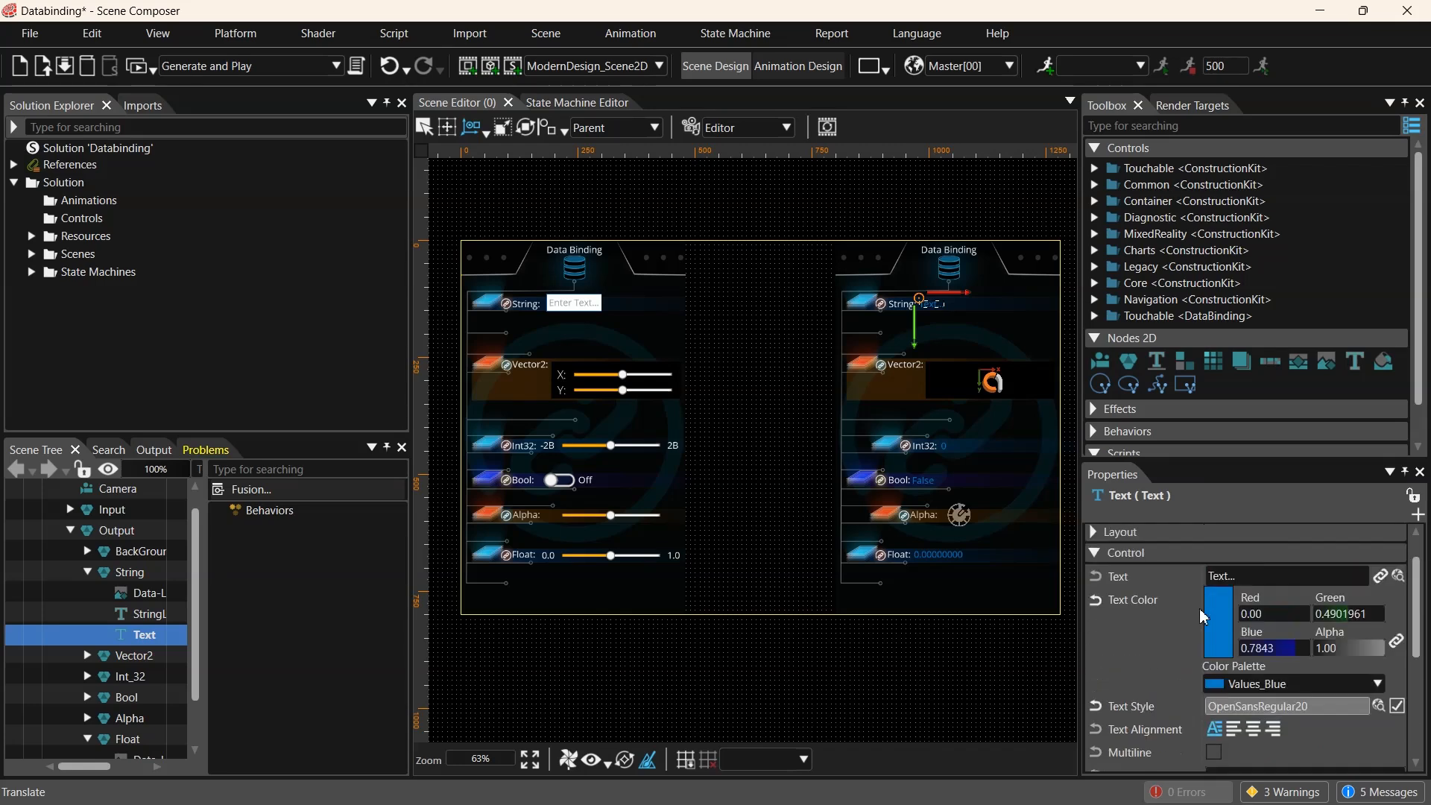
left_click(1381, 620)
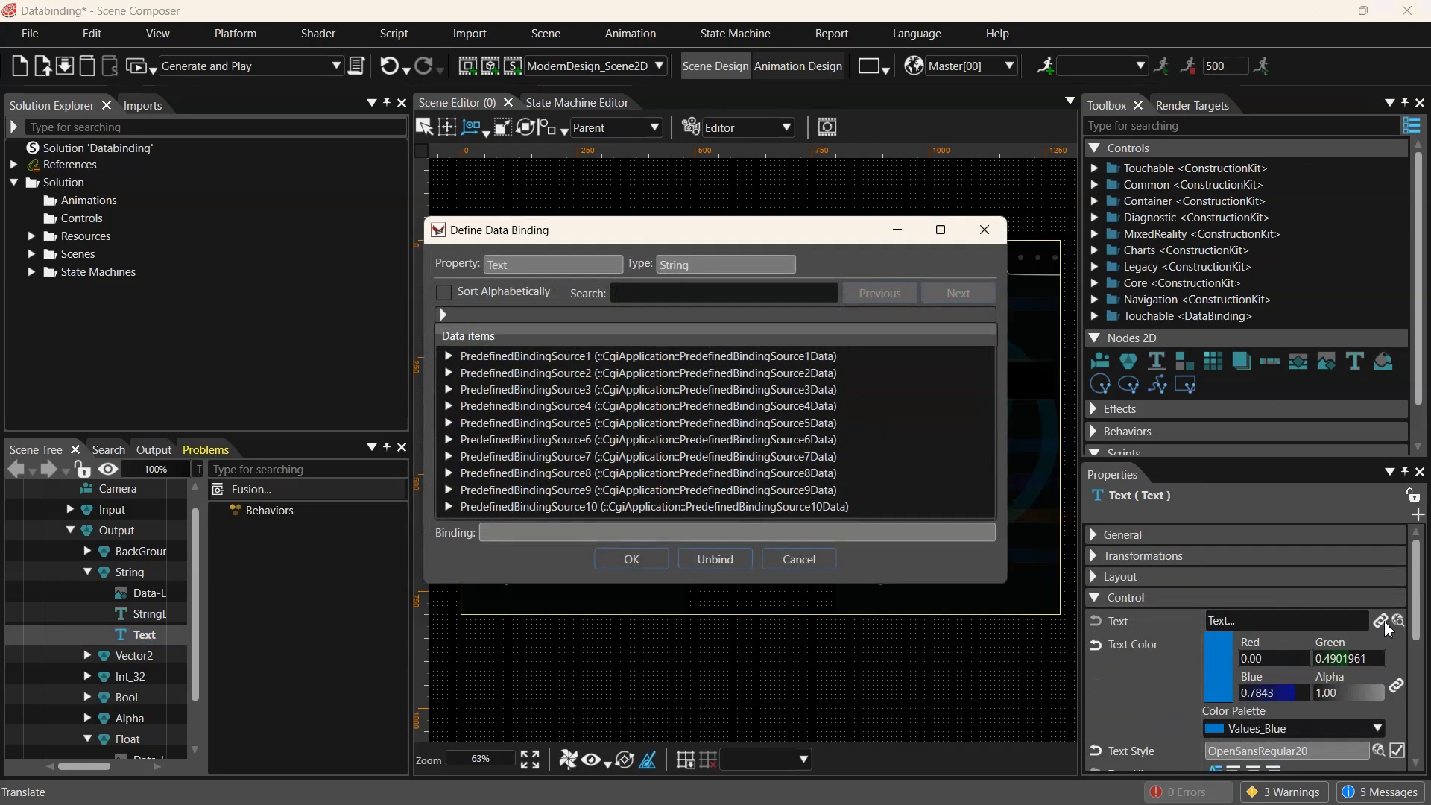
left_click(449, 422)
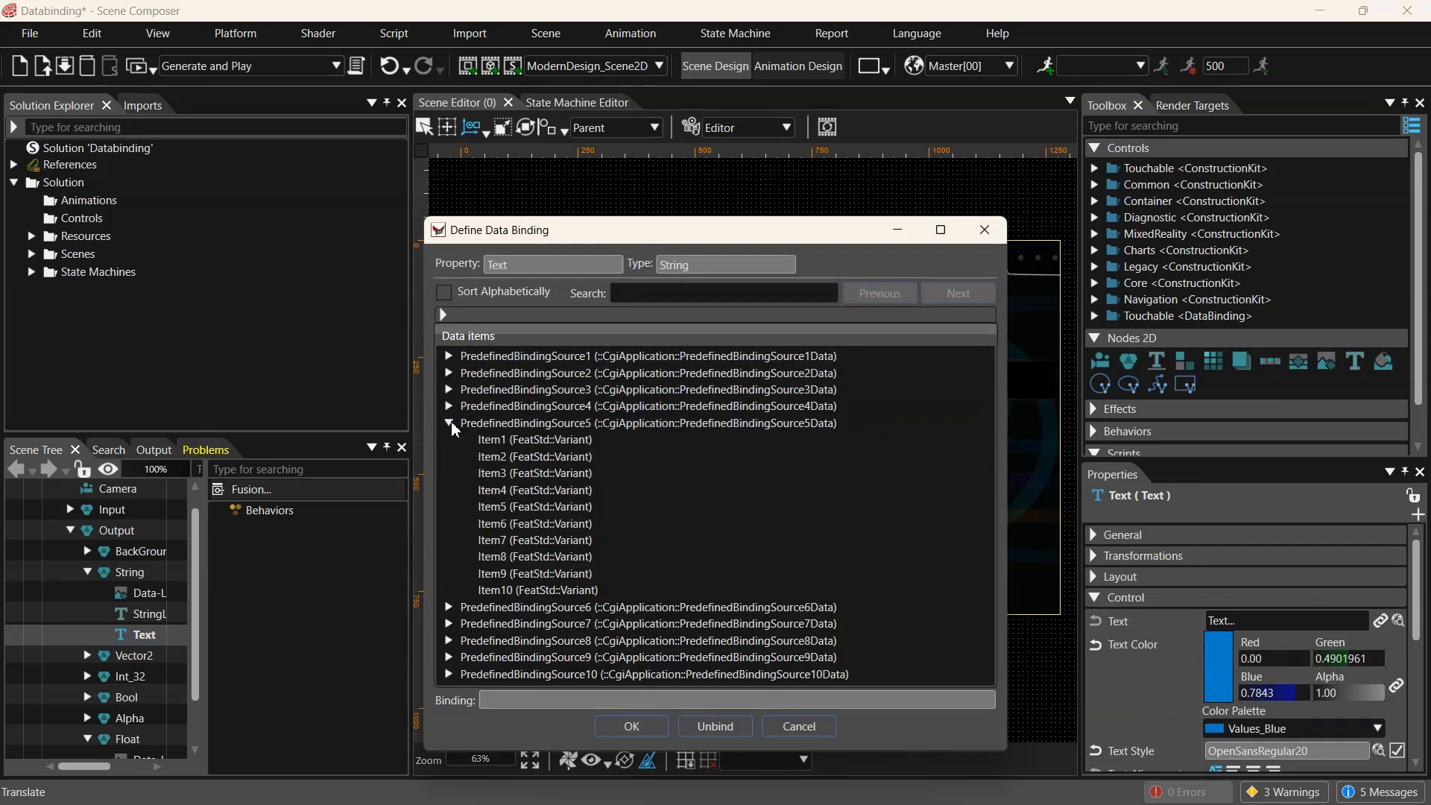
left_click(538, 439)
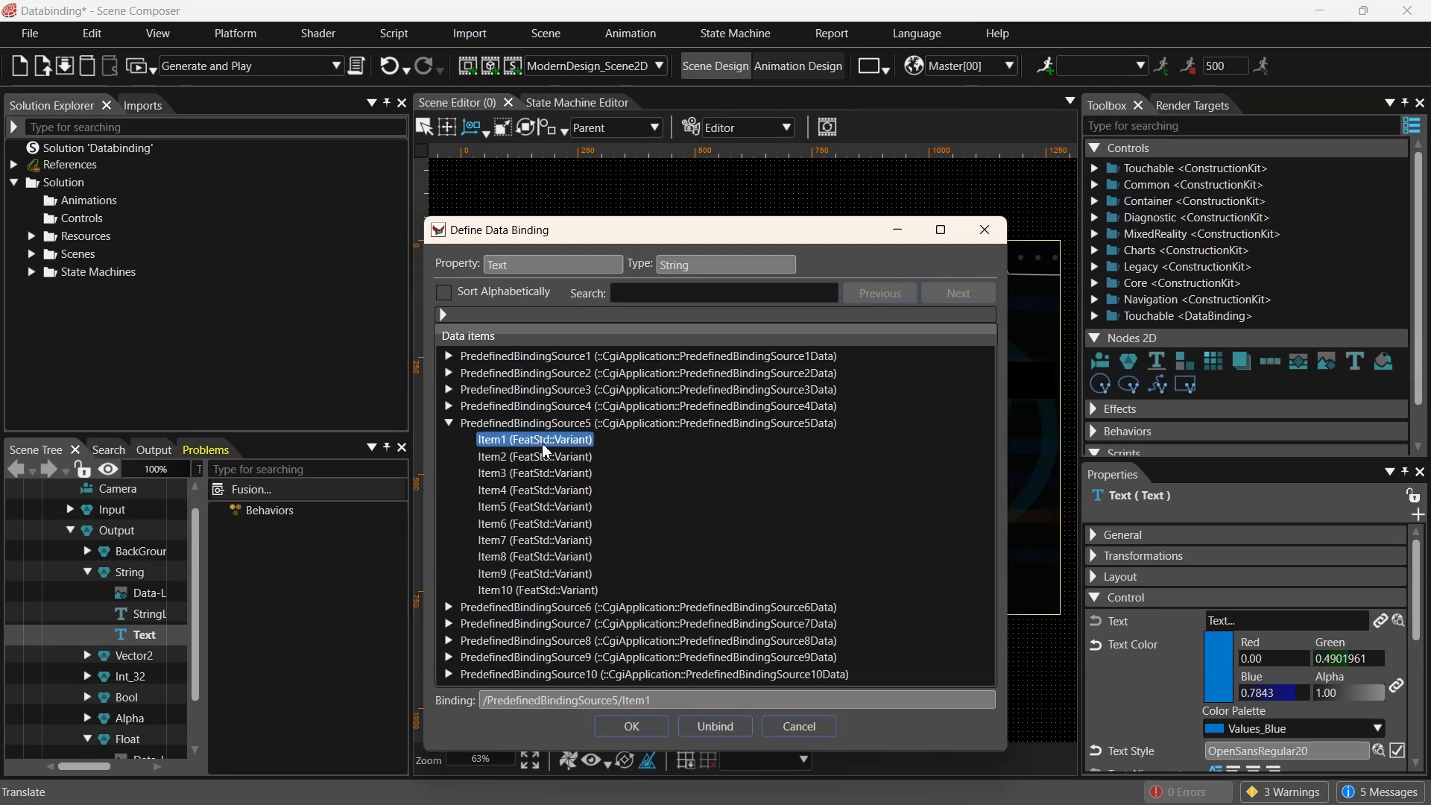
left_click(649, 734)
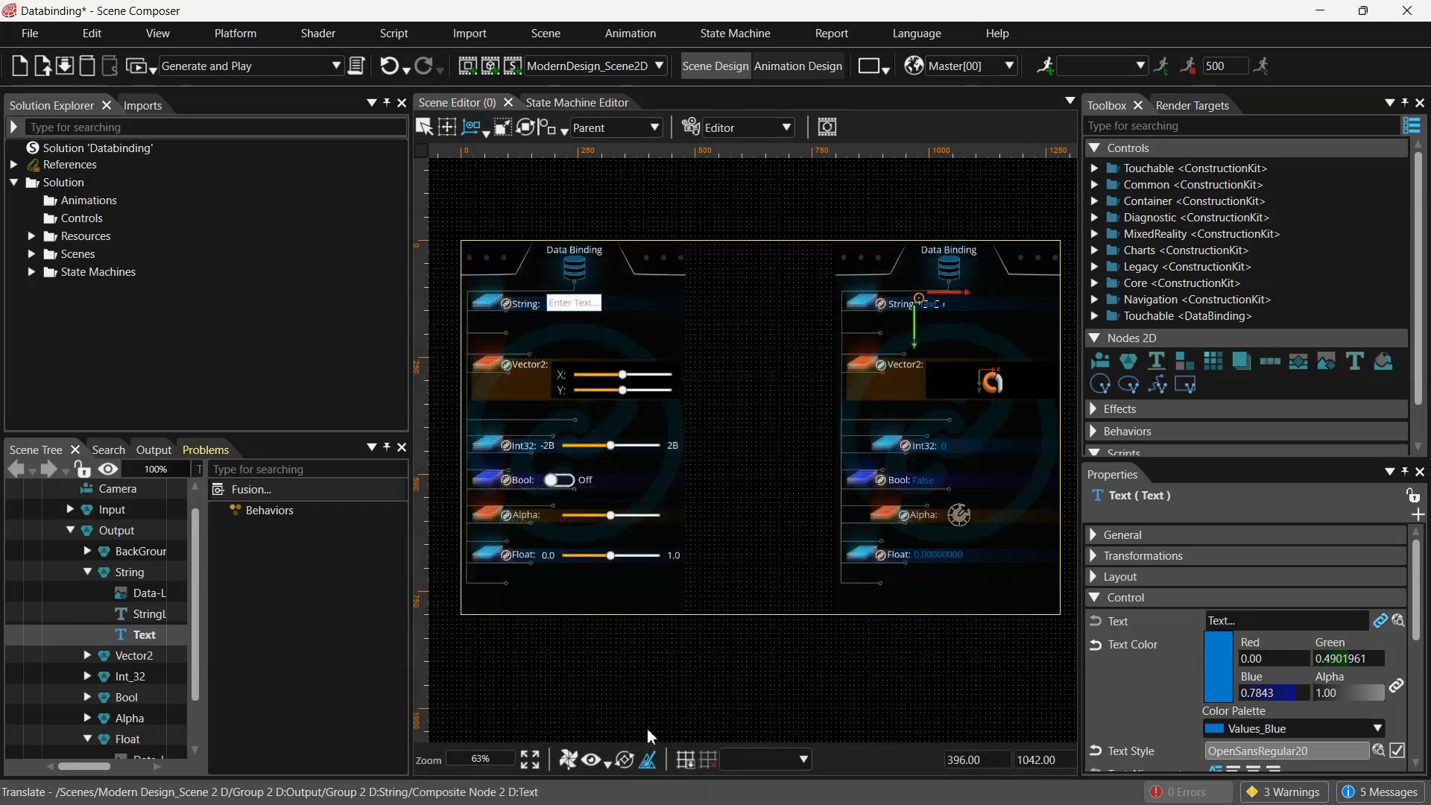
- Select the Vector2 icon node's Value_X behavior and scrub its Variant value to about 638.50
left_click(993, 385)
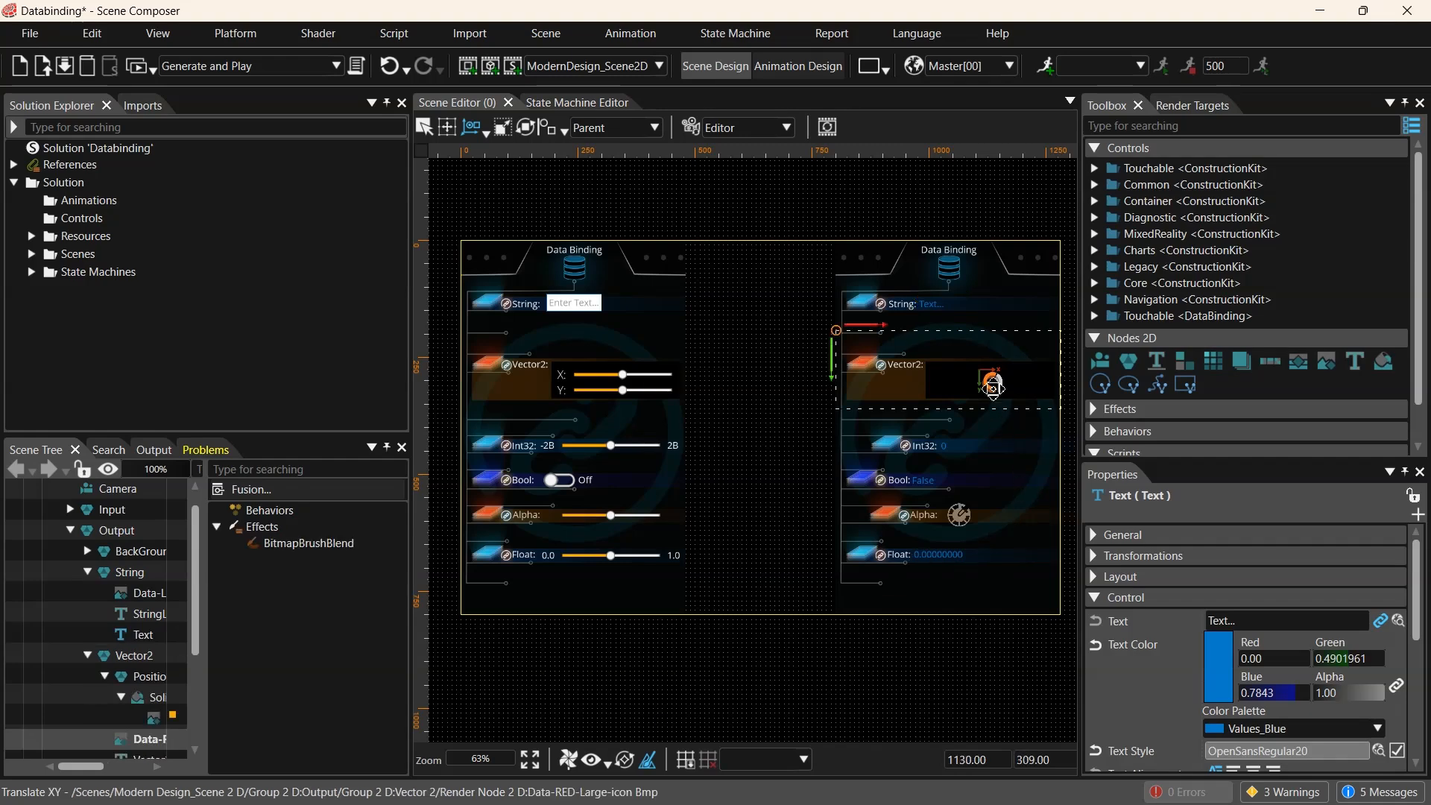
scroll(163, 611, "down", 2)
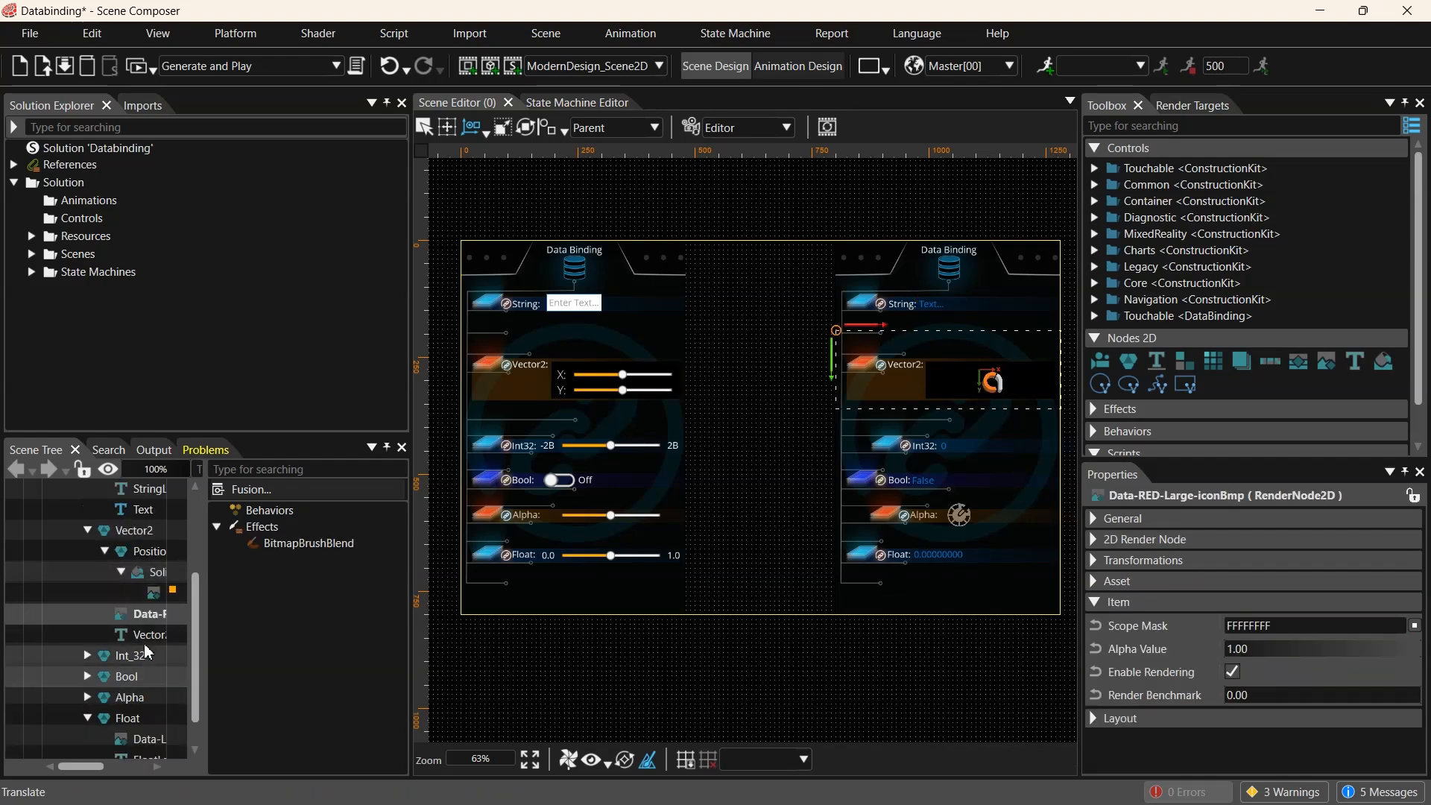
left_click(165, 594)
left_click_drag(205, 599, 266, 600)
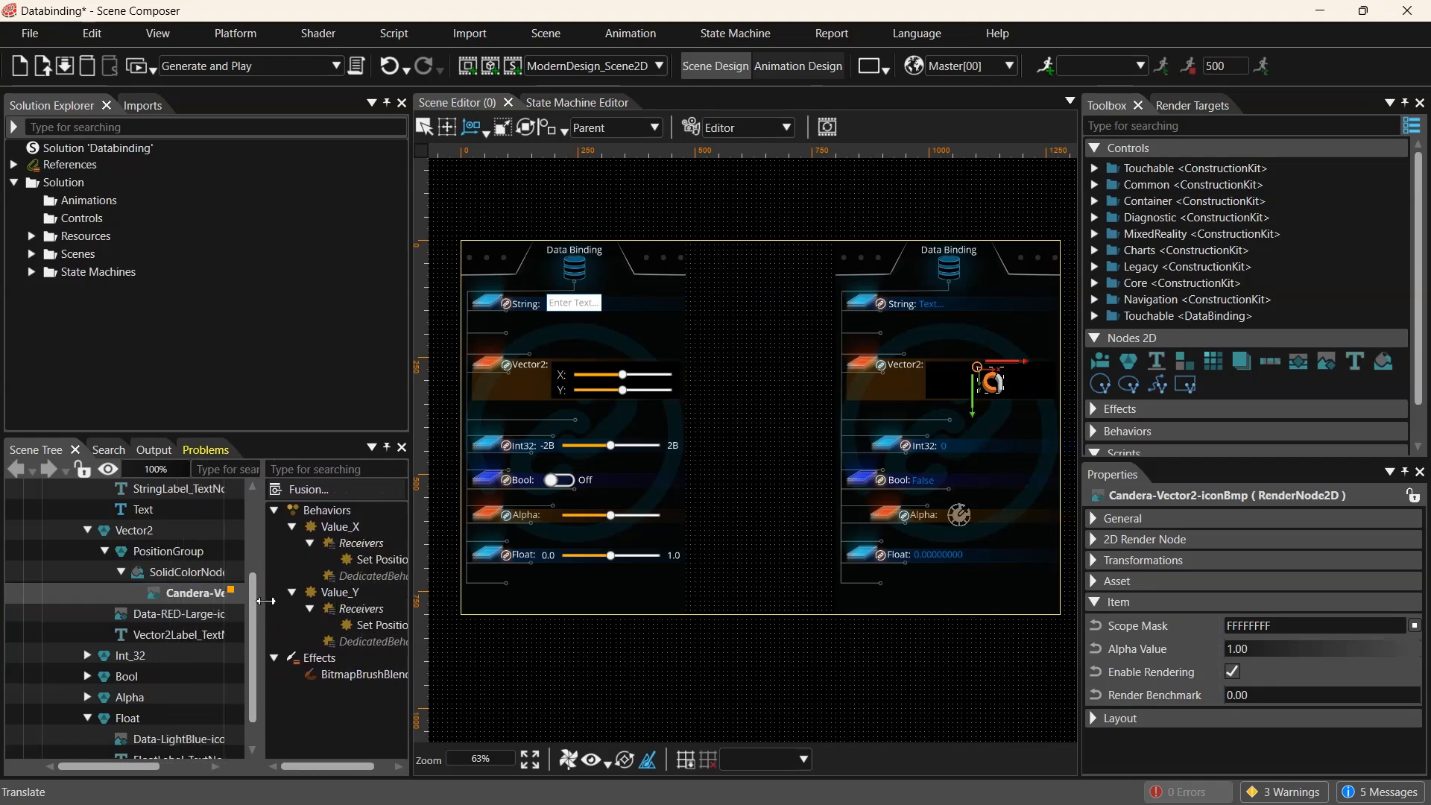
left_click(195, 594)
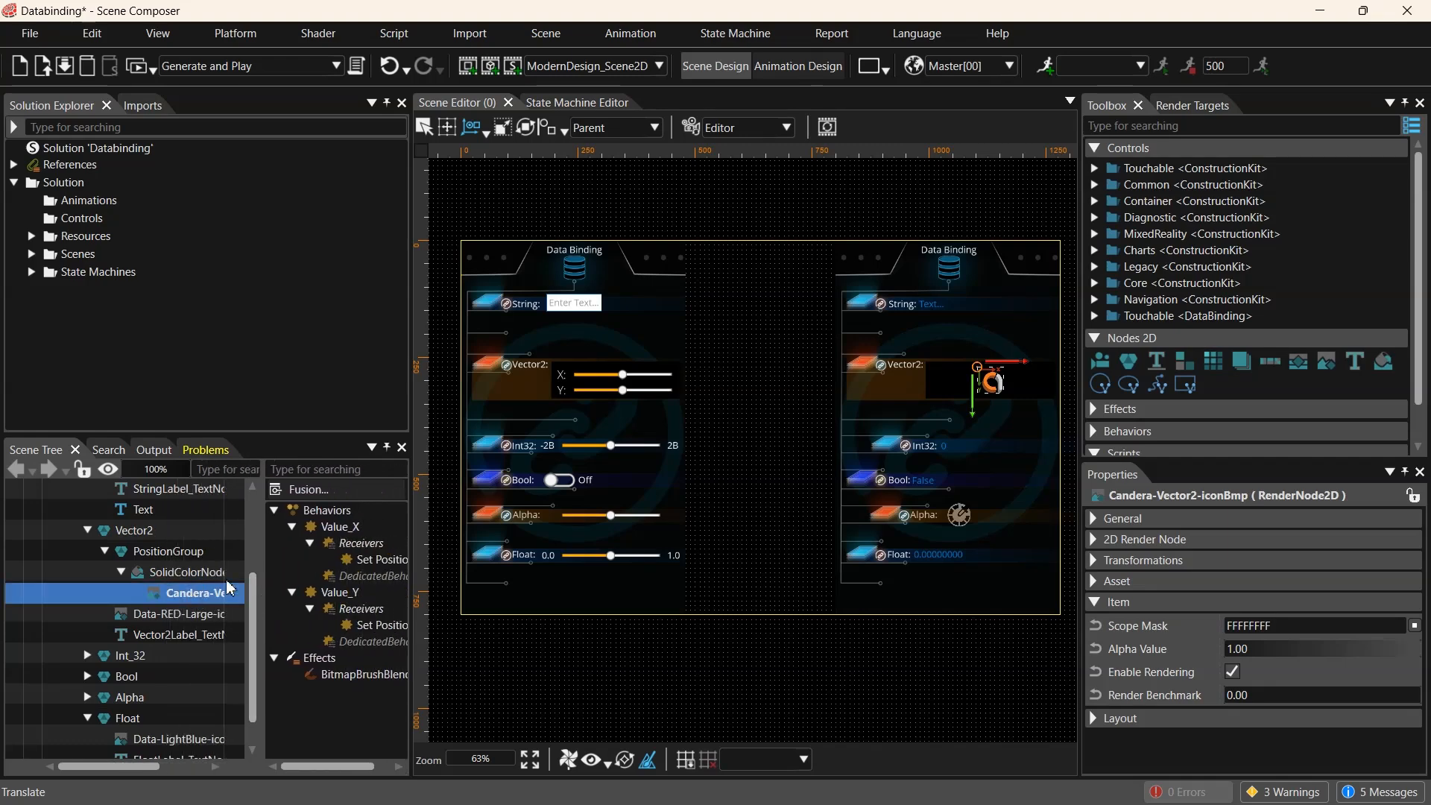
left_click(341, 527)
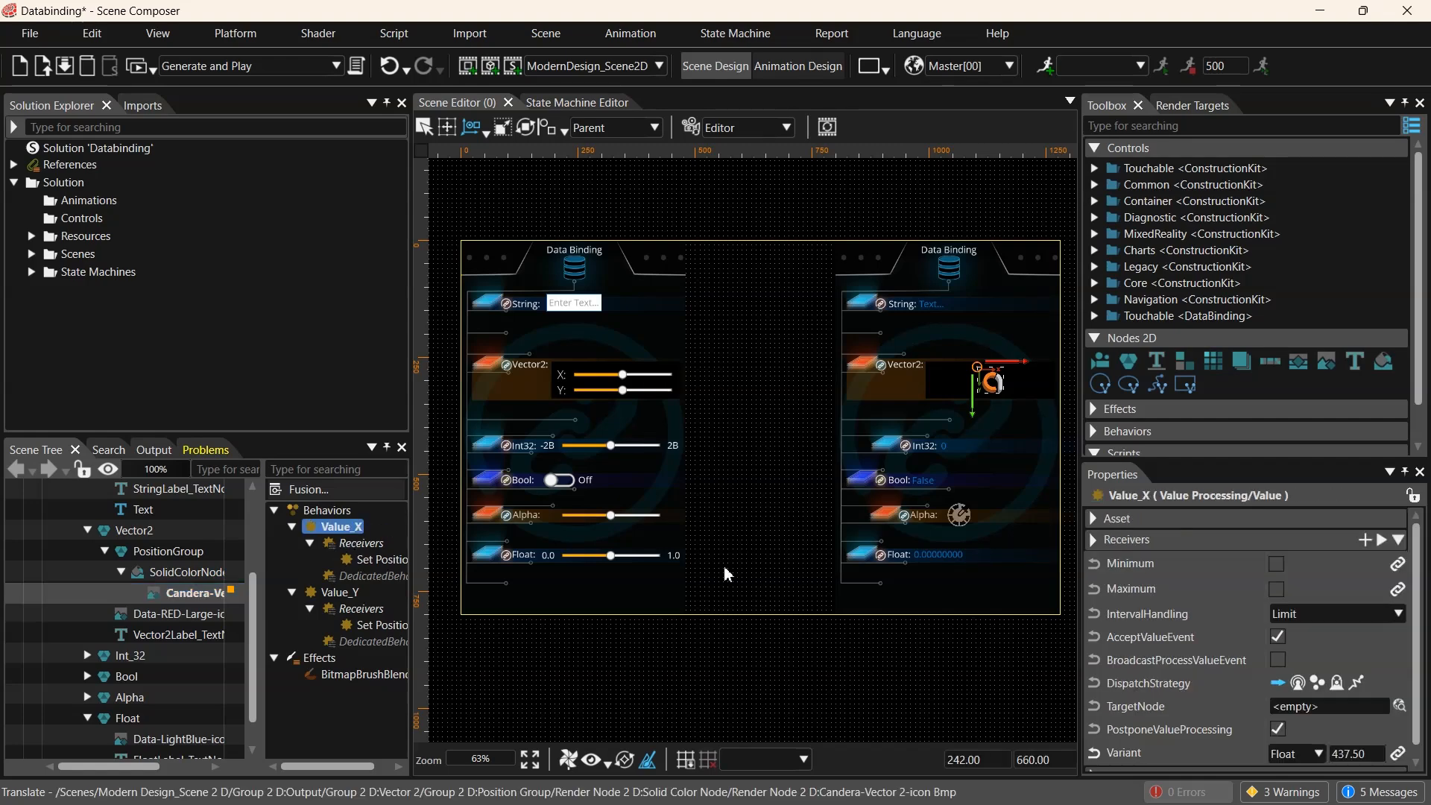
scroll(1347, 683, "down", 1)
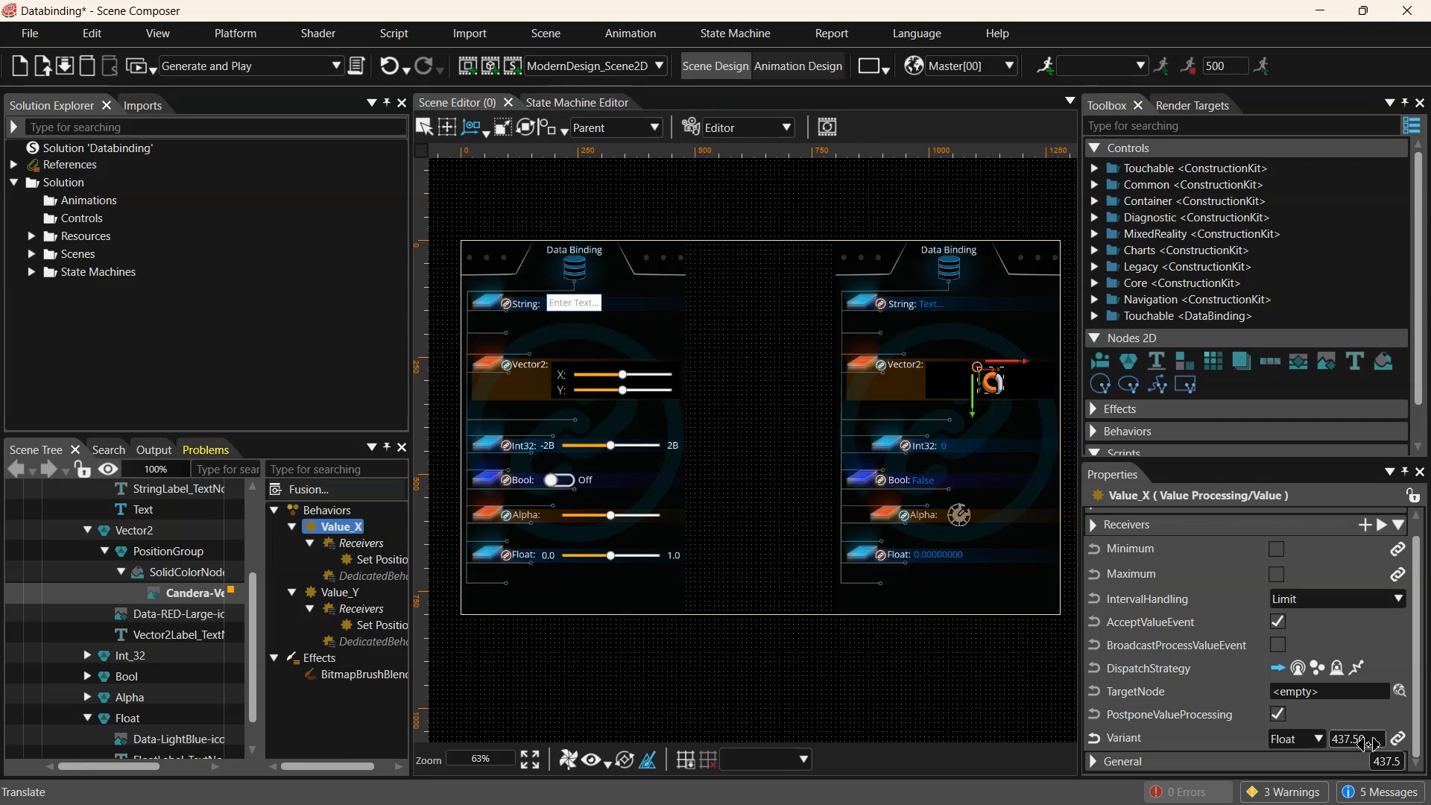
left_click_drag(1358, 742, 1213, 740)
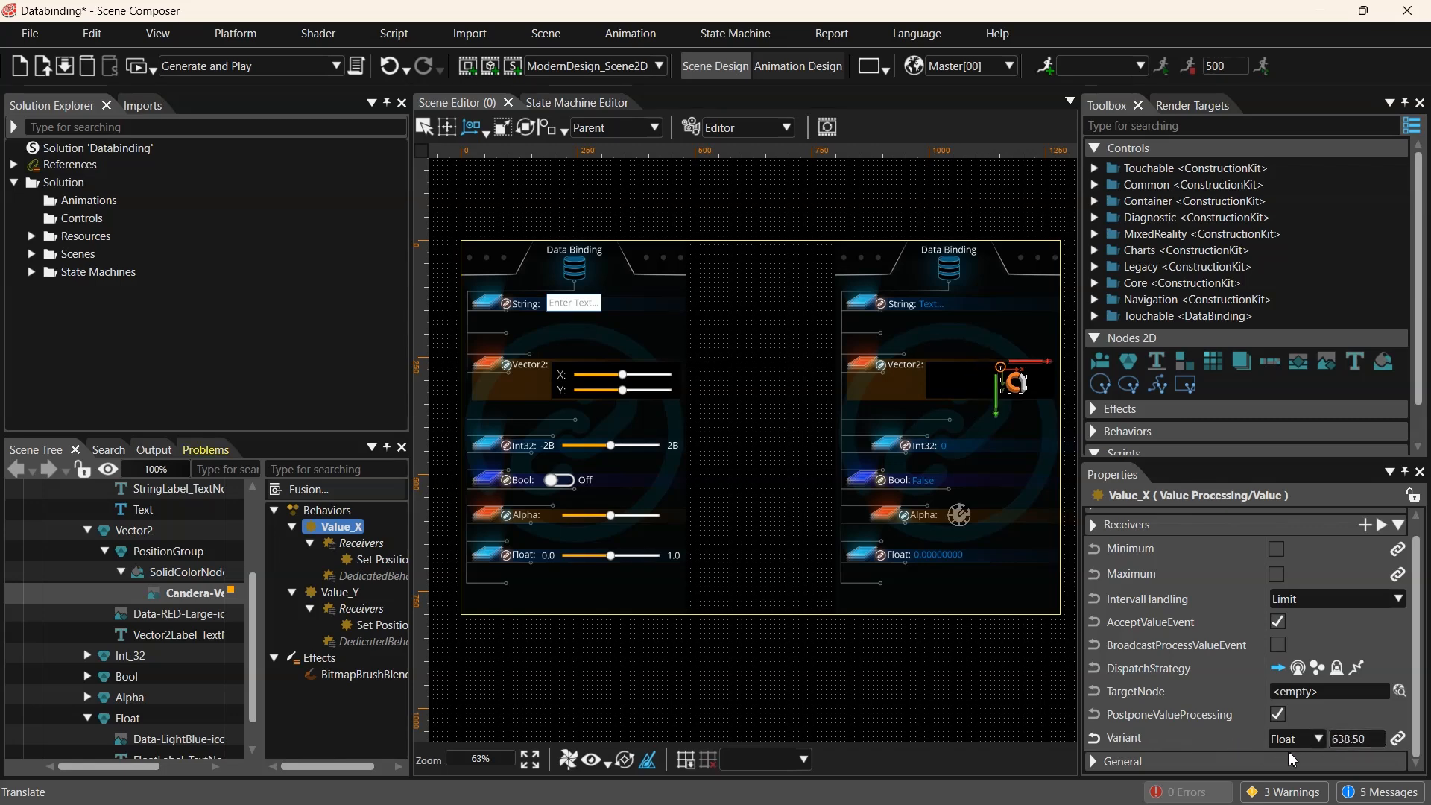
- Set Value_X's Variant to 200, then set it back to 437.50
left_click(1375, 740)
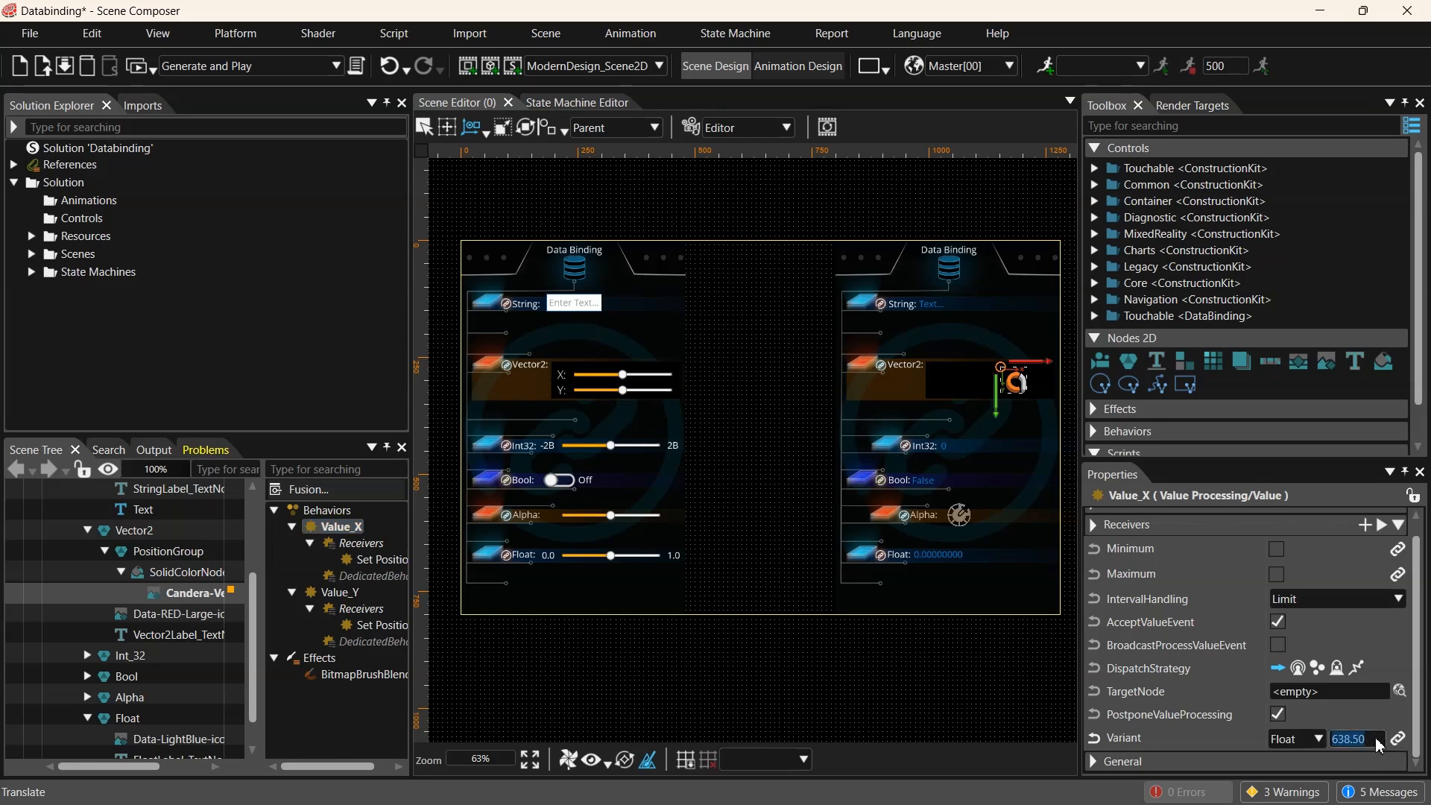
type("200")
key("Return")
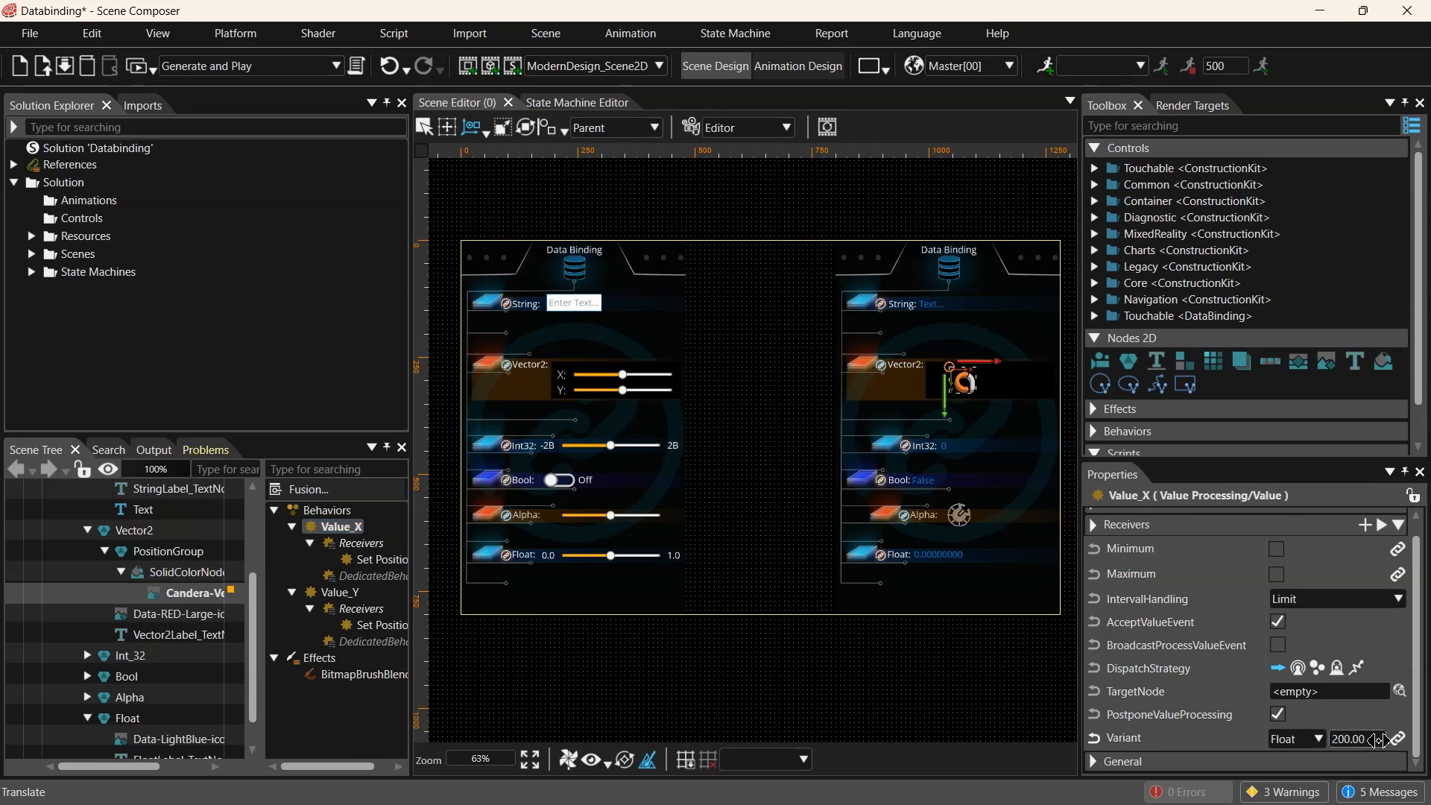
left_click(1378, 740)
type("437.50")
key("Return")
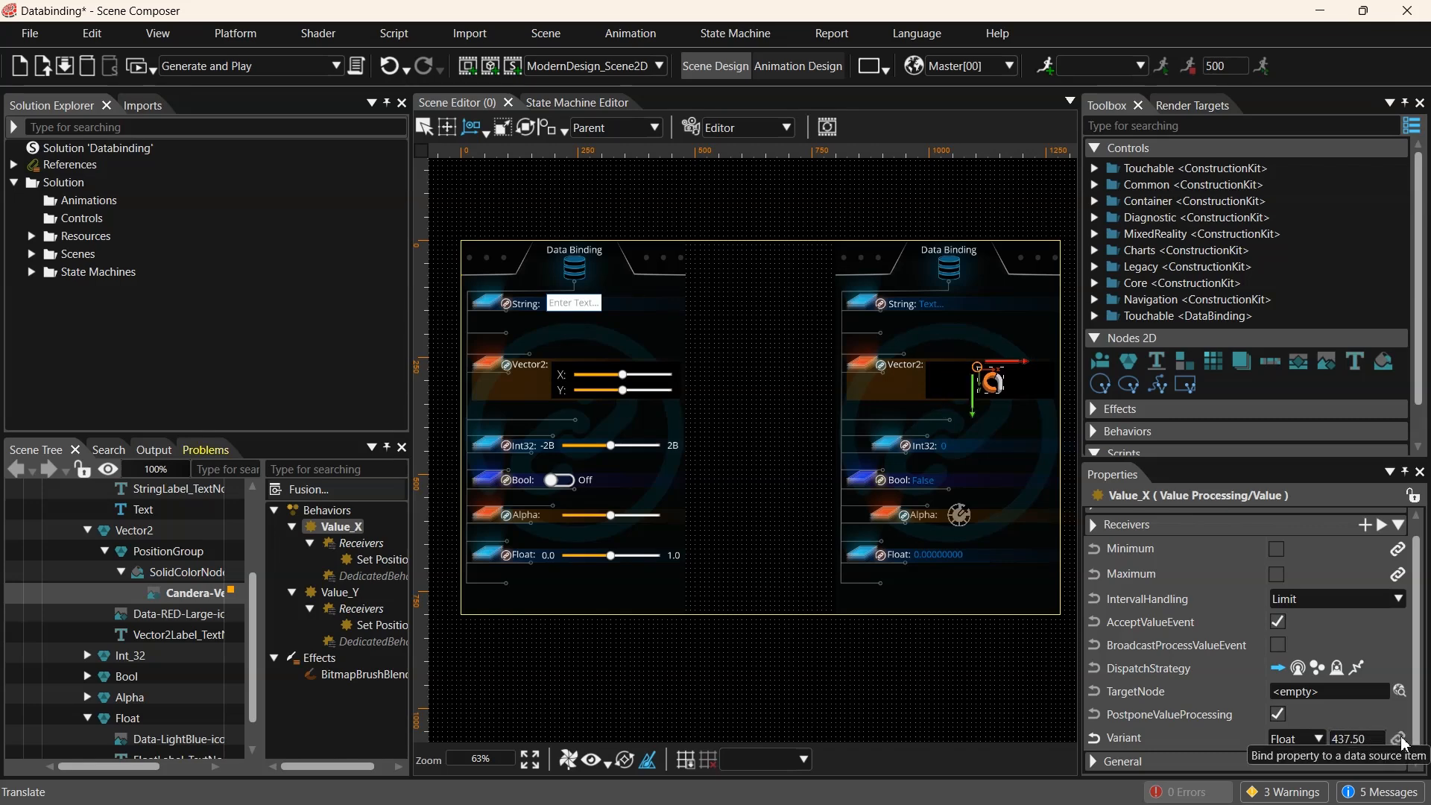
- Bind Value_X's Variant property to PredefinedBindingSource5/Item2
left_click(1398, 739)
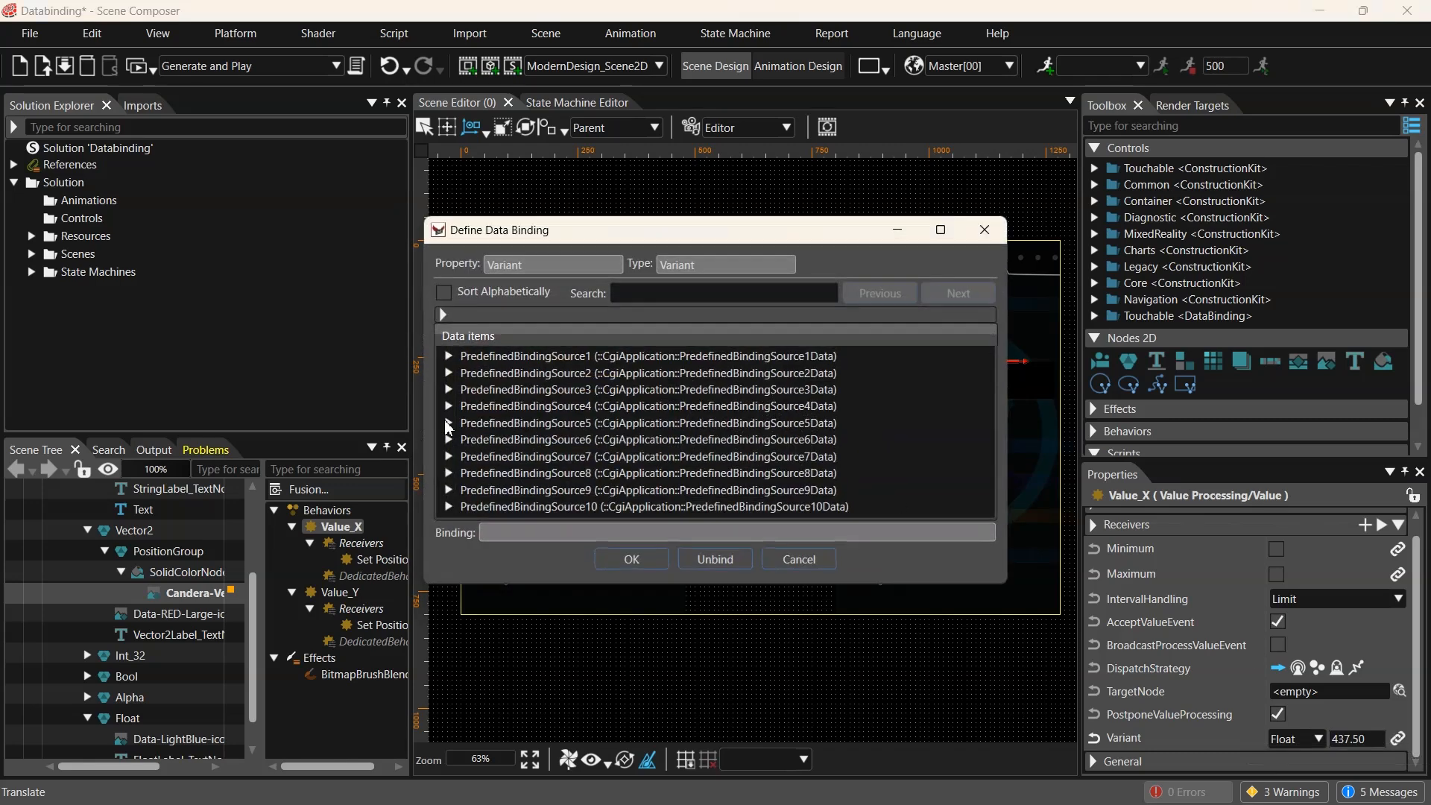
left_click(448, 423)
left_click(488, 457)
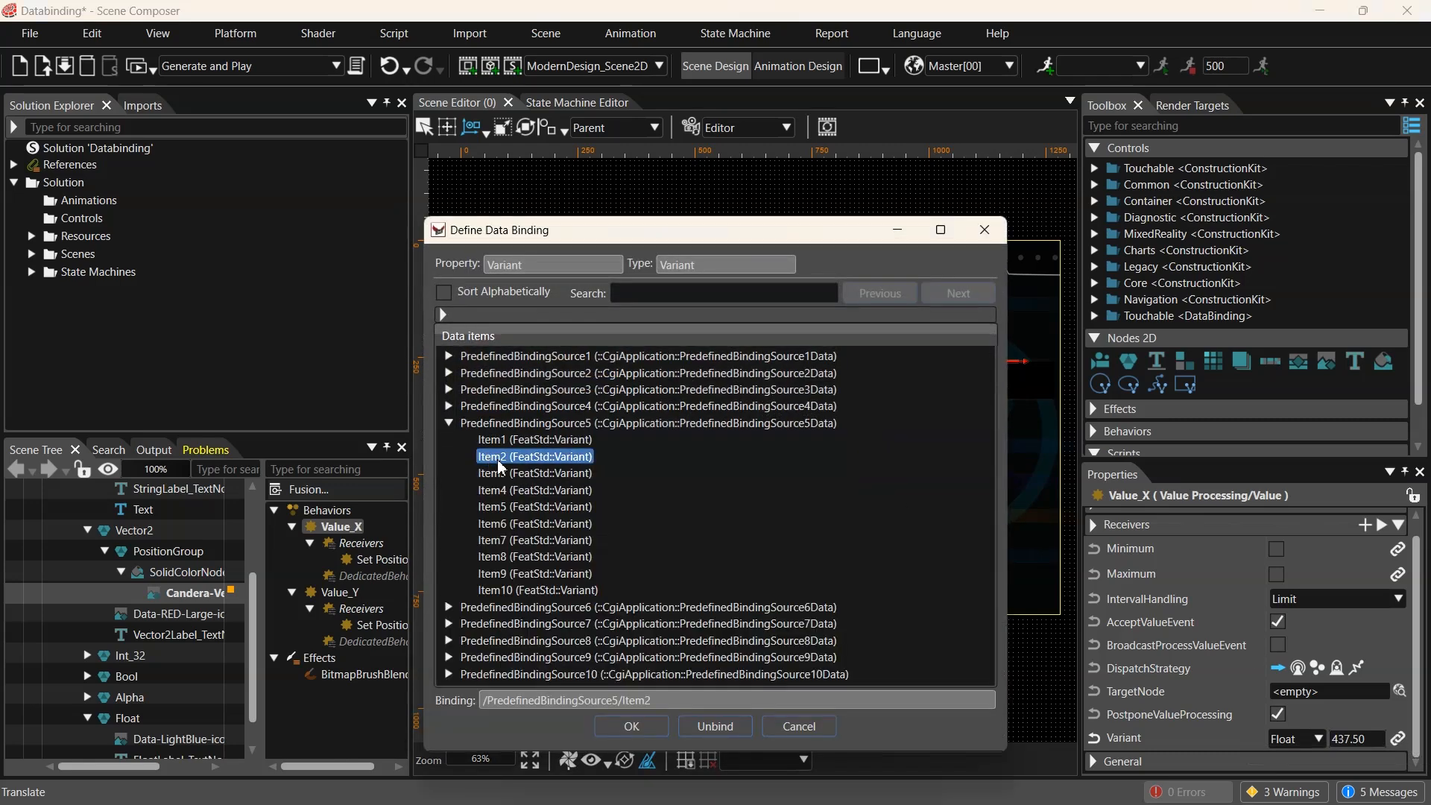
left_click(644, 725)
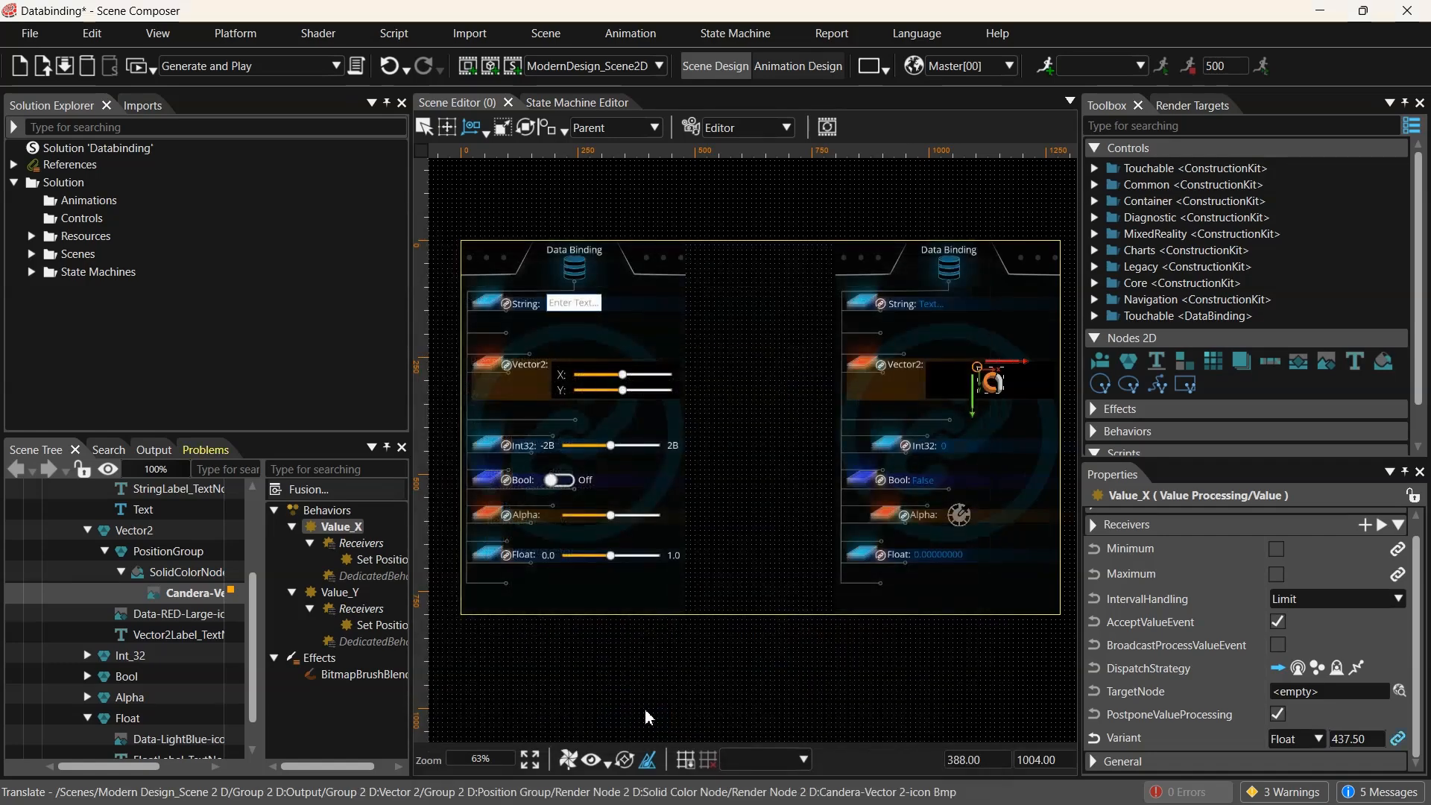
- Bind the Vector2 icon's Value_Y Variant property to PredefinedBindingSource5/Item3
left_click(351, 594)
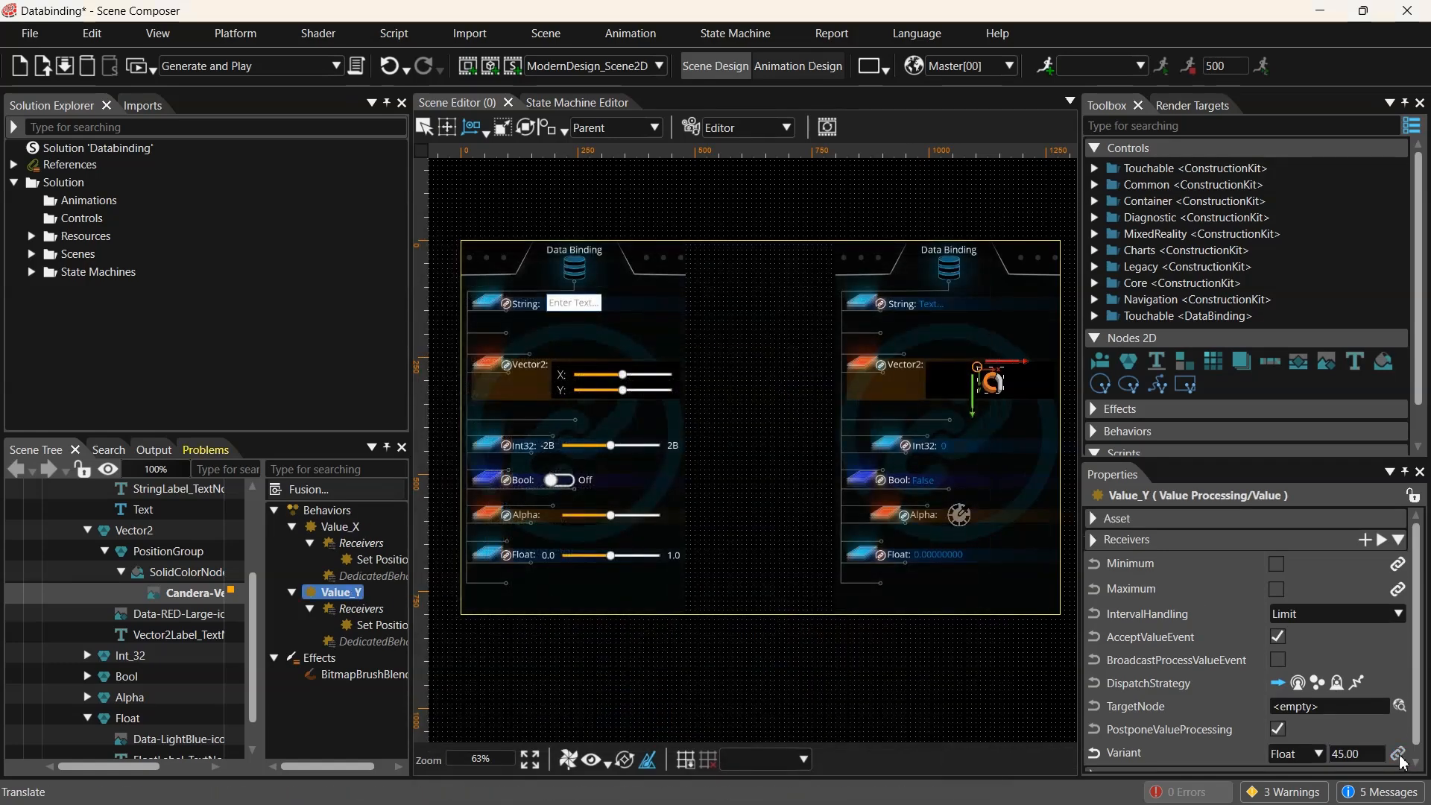
left_click(1398, 754)
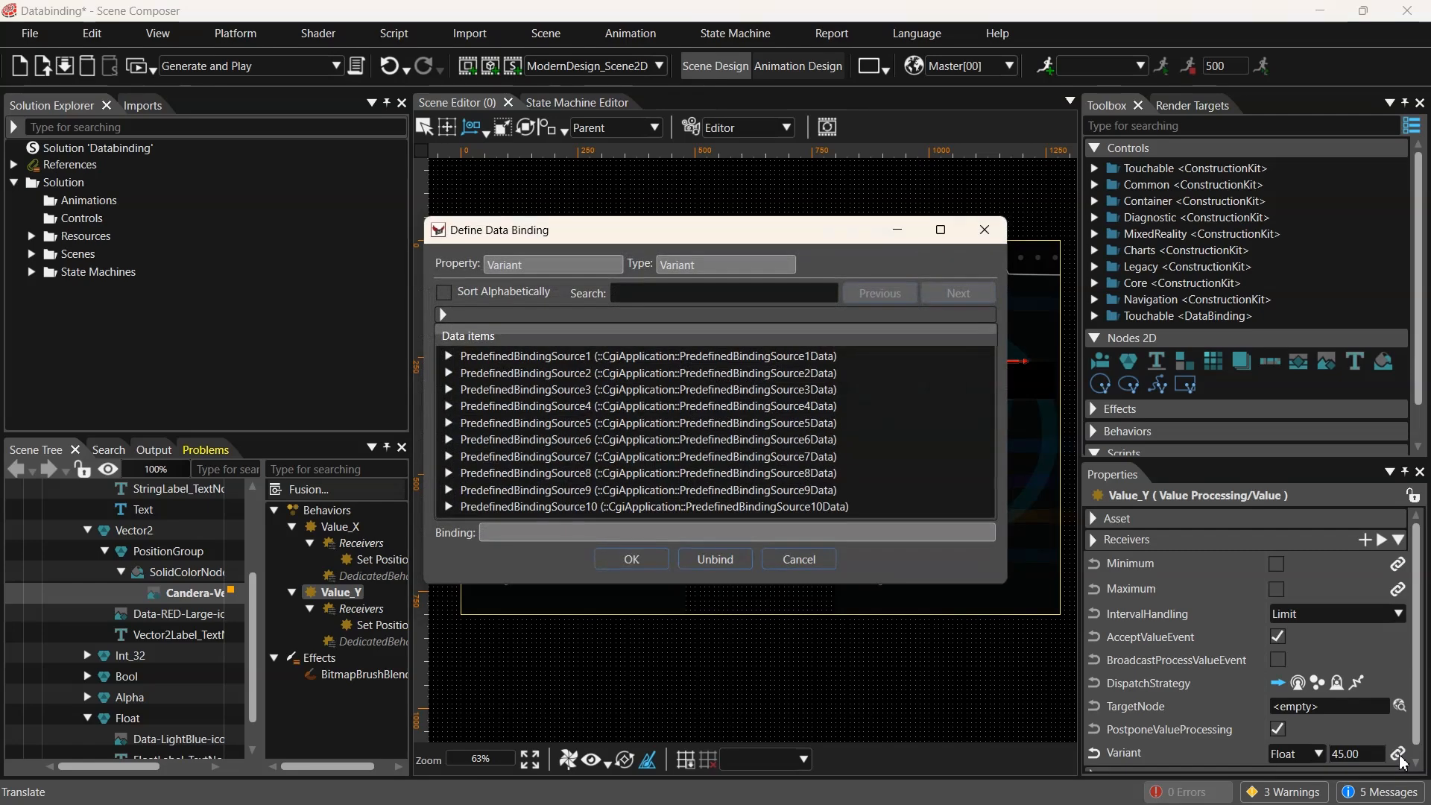
left_click(448, 424)
left_click(533, 474)
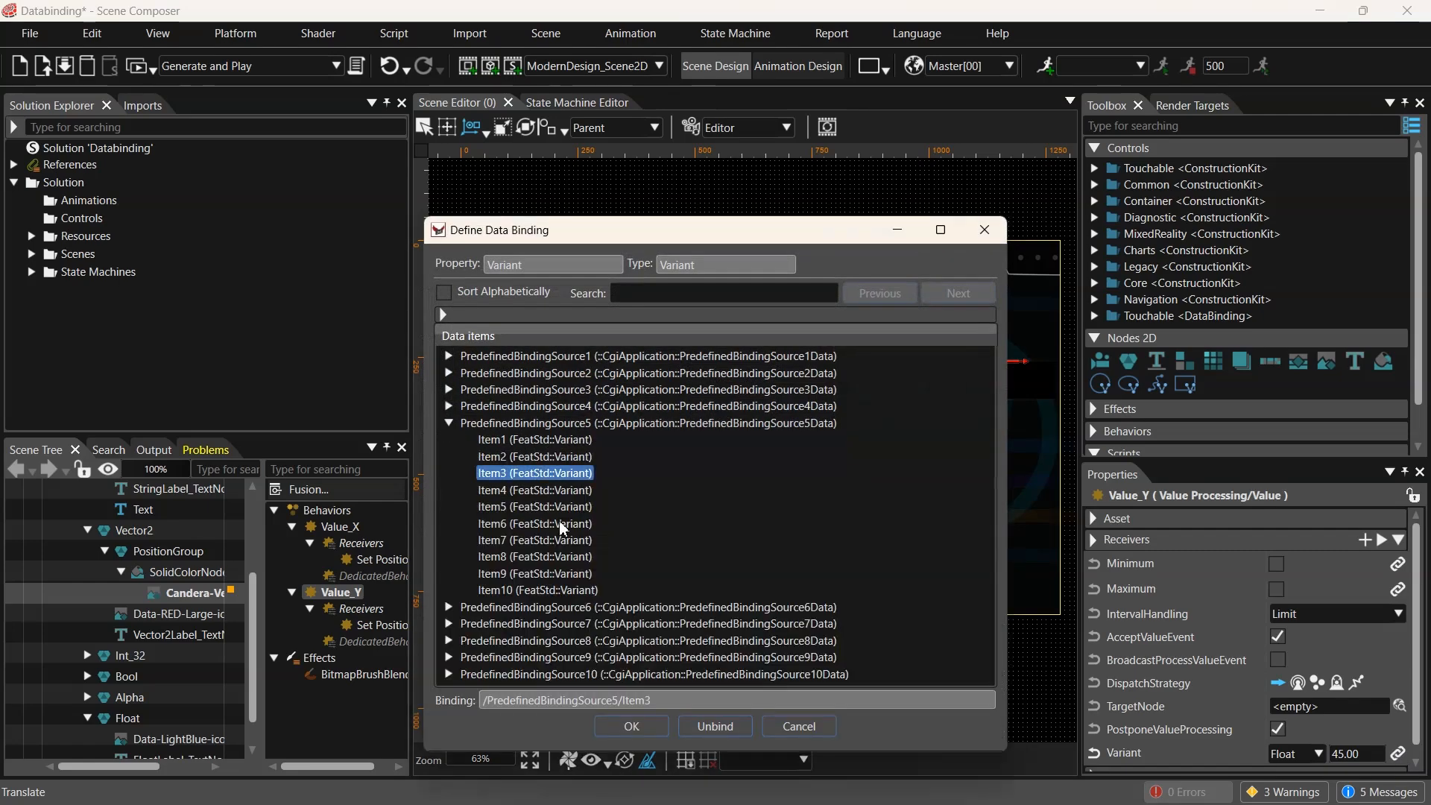
left_click(632, 726)
- Select the Int32_Text Value node and set its Value to 5, then 20, then back to 0
scroll(941, 454, "up", 3)
left_click(941, 454)
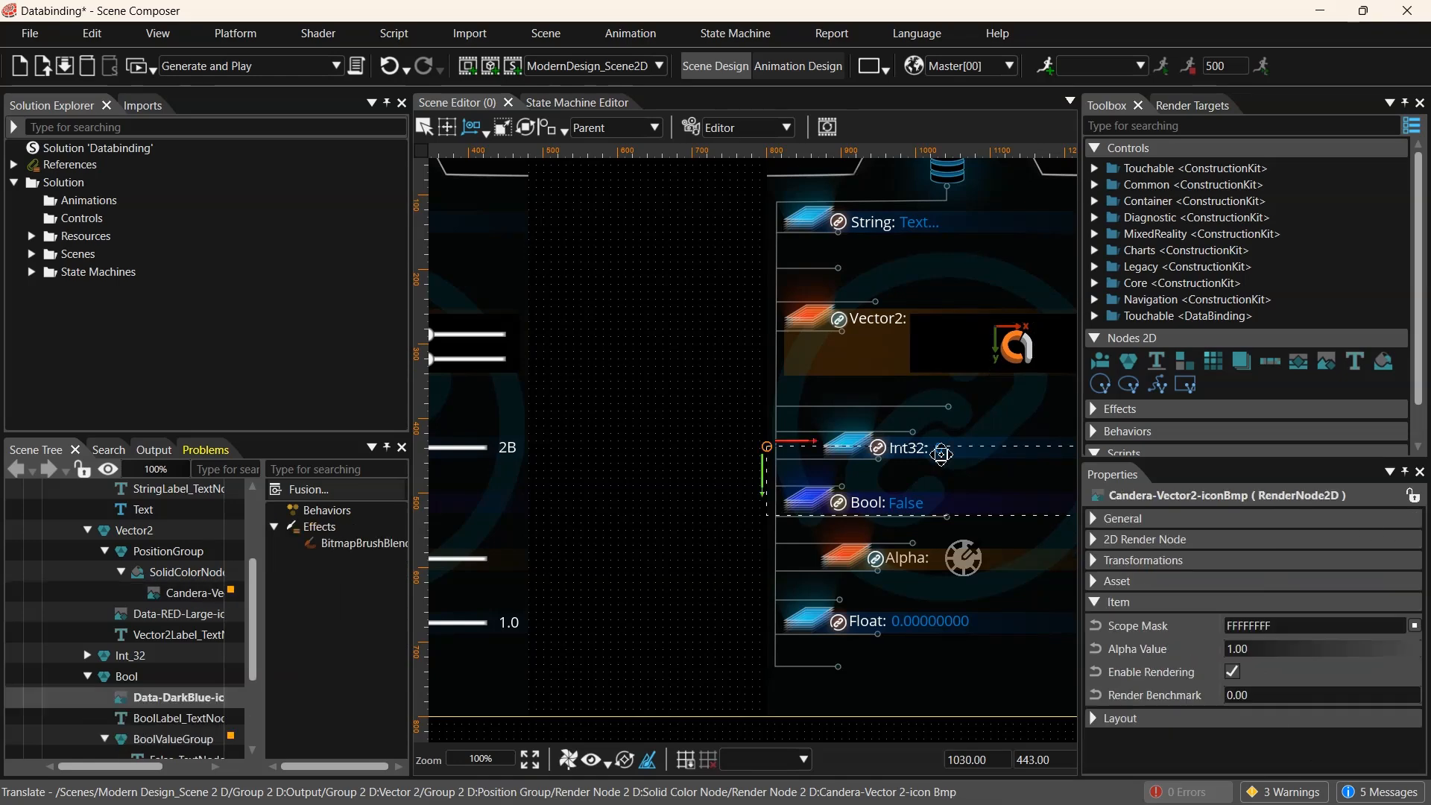
left_click(178, 697)
scroll(137, 596, "down", 2)
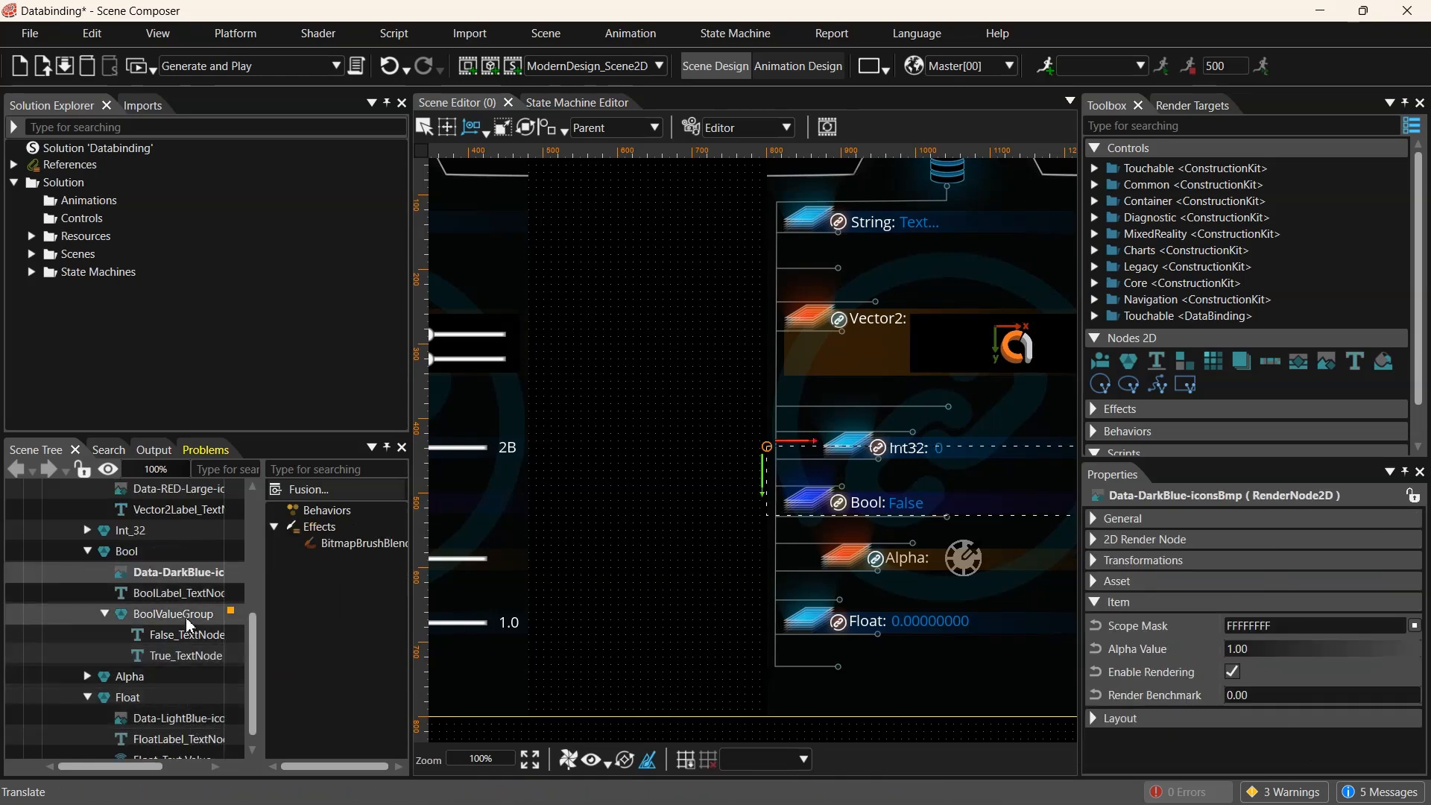
left_click(131, 530)
left_click(88, 529)
left_click(141, 594)
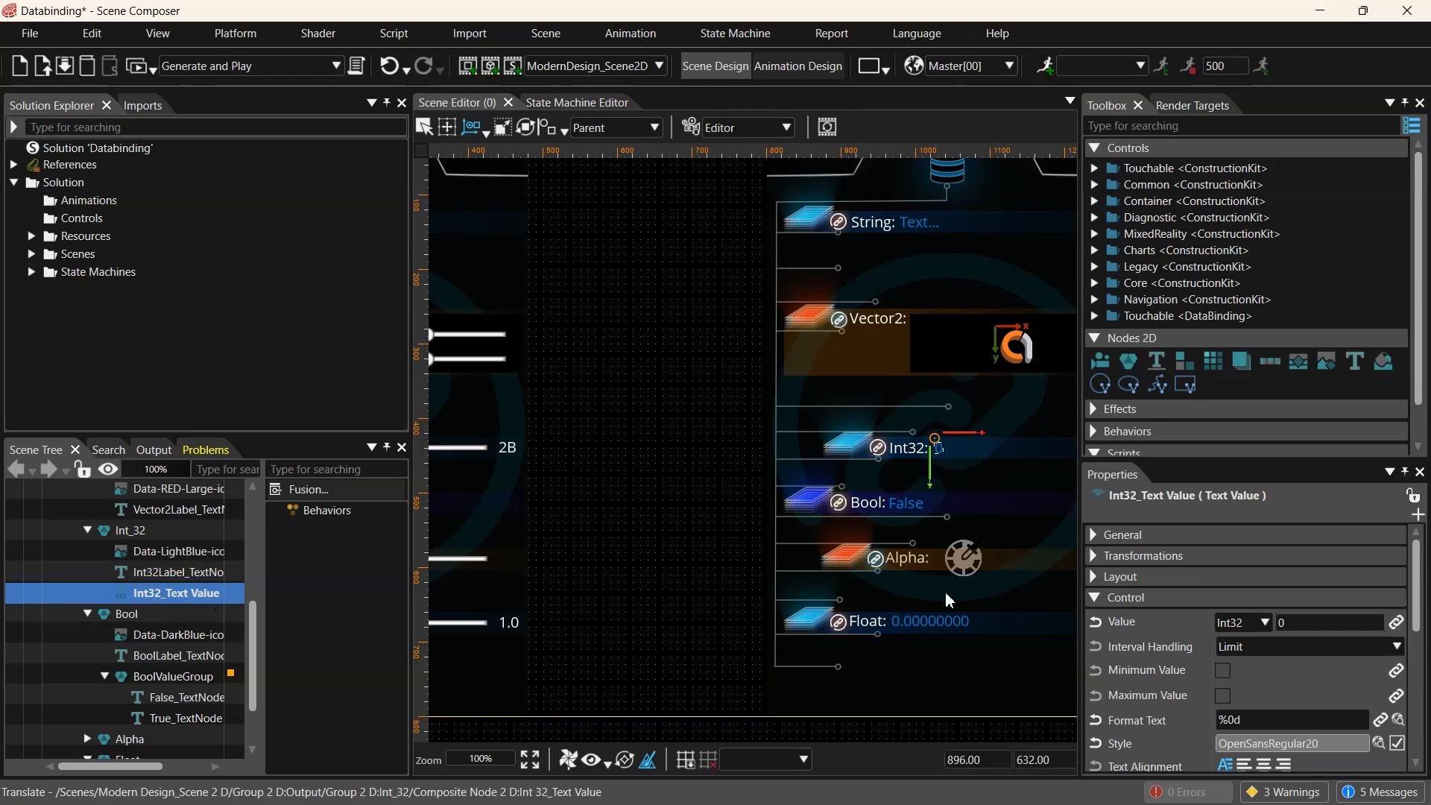
left_click(1325, 629)
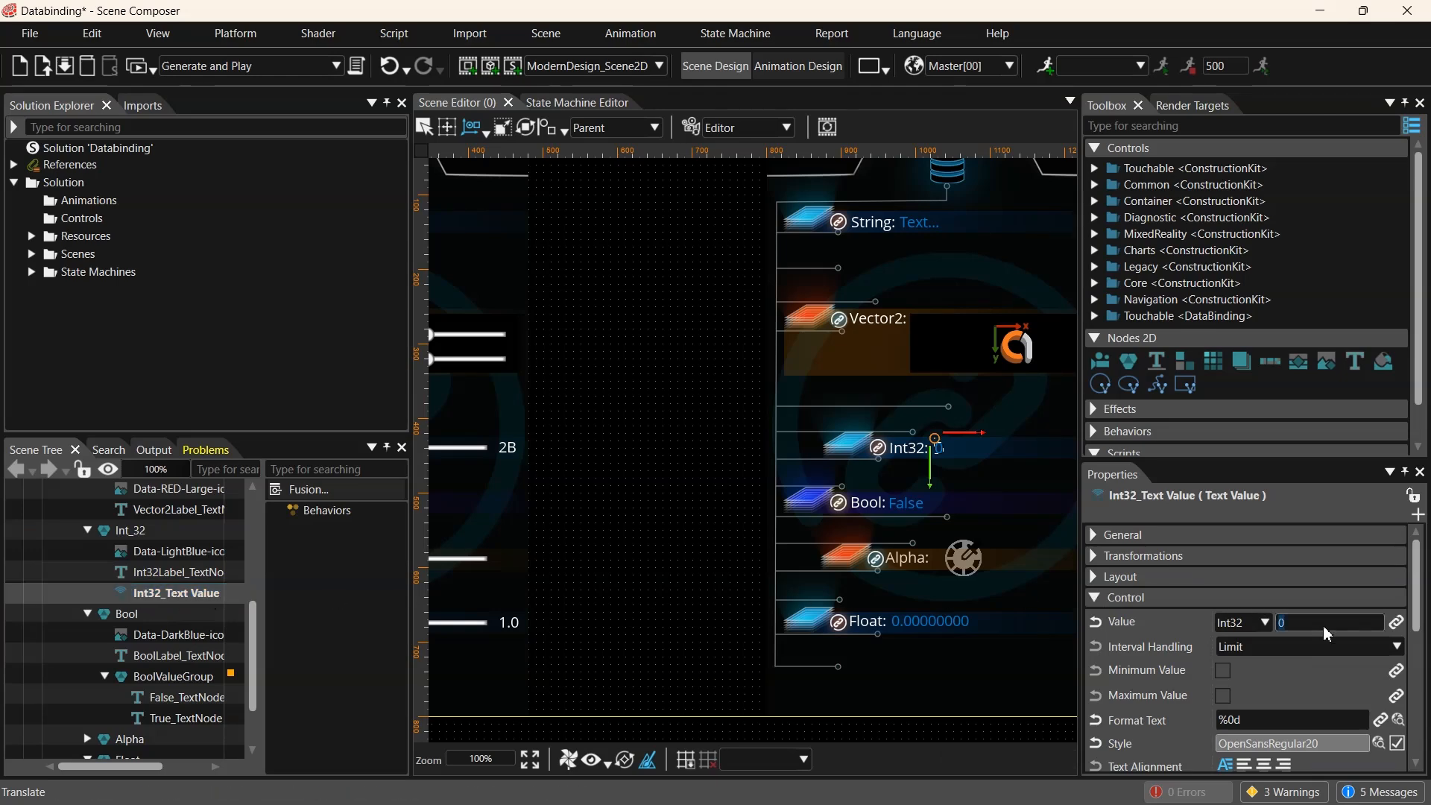
type("5")
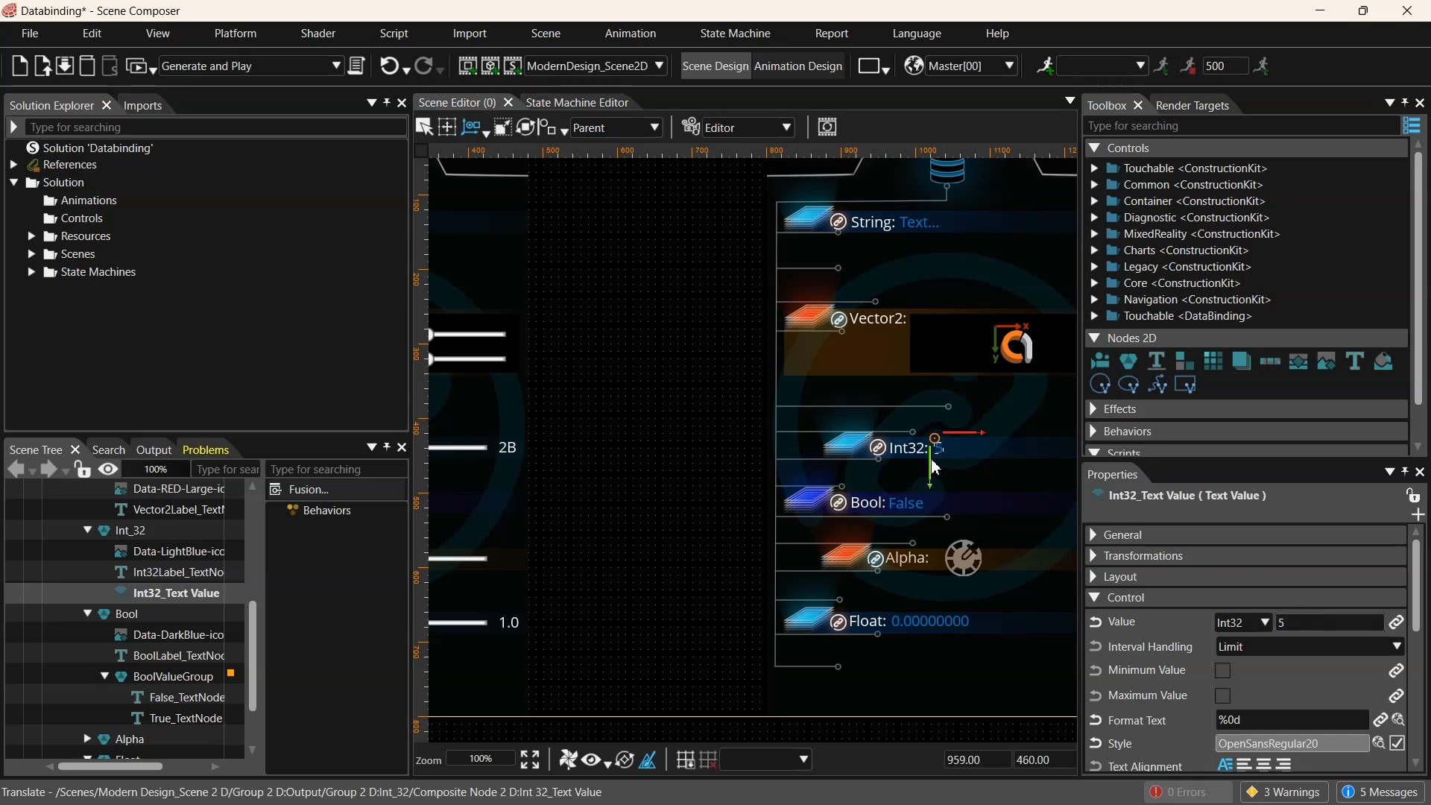
scroll(997, 456, "up", 4)
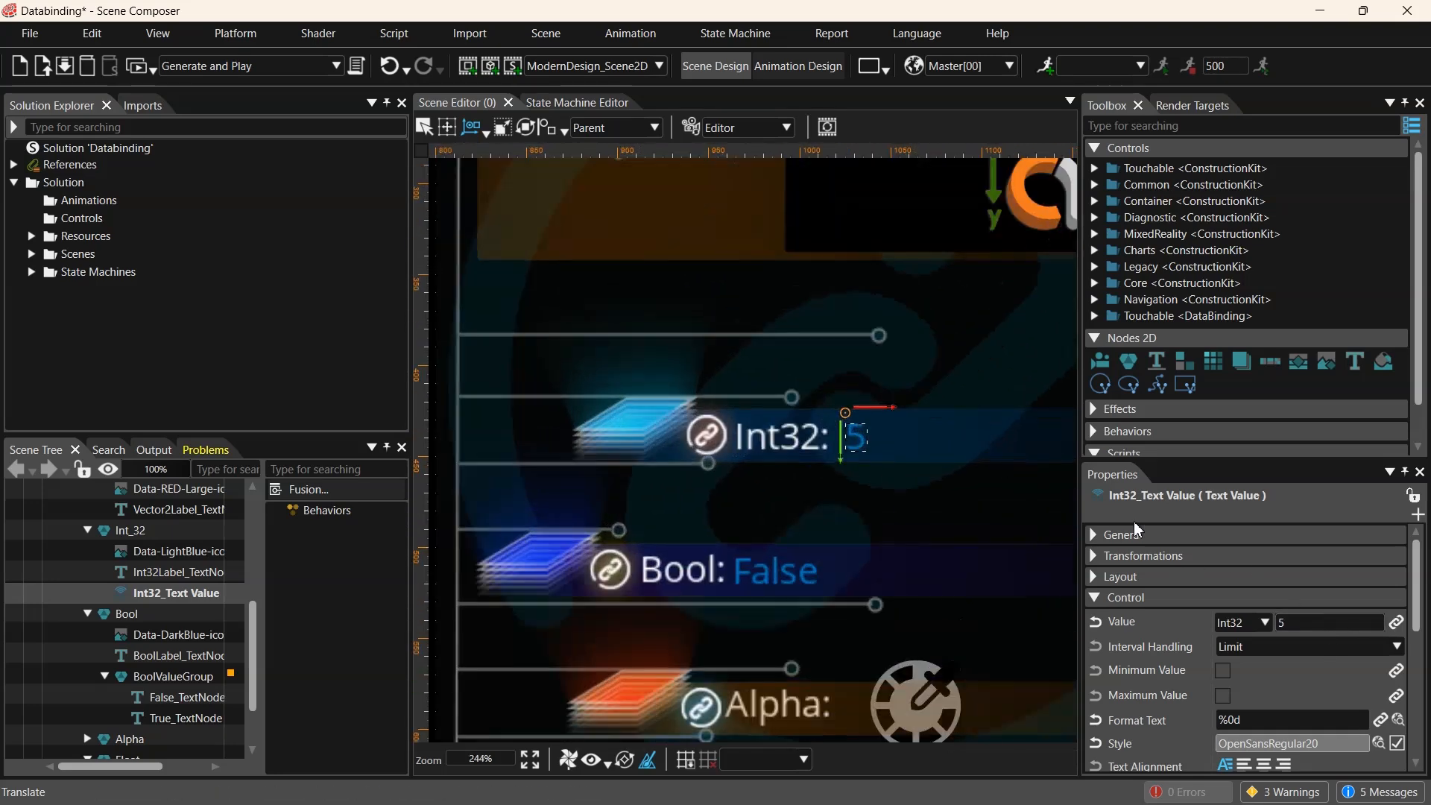
type("20")
left_click(1326, 629)
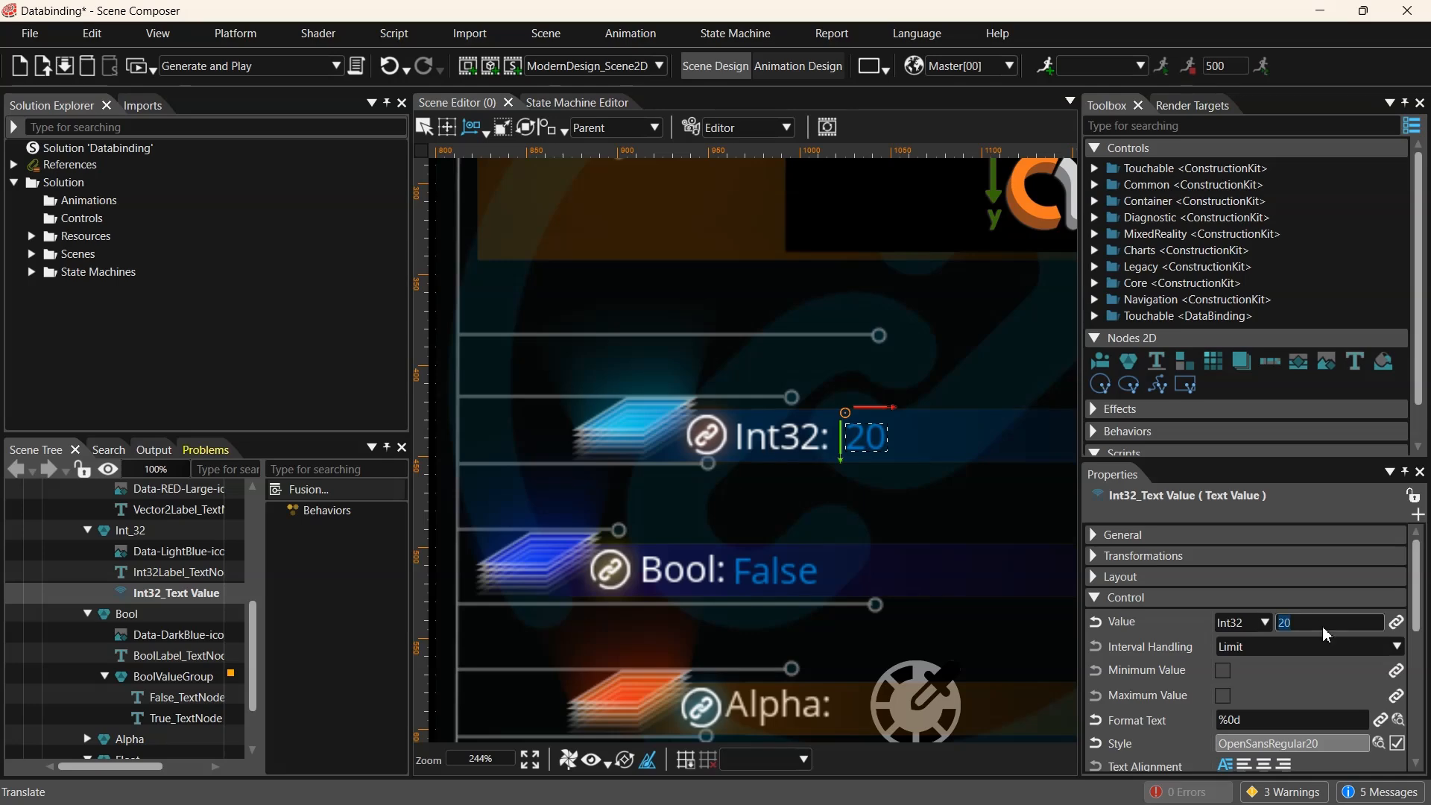
type("0")
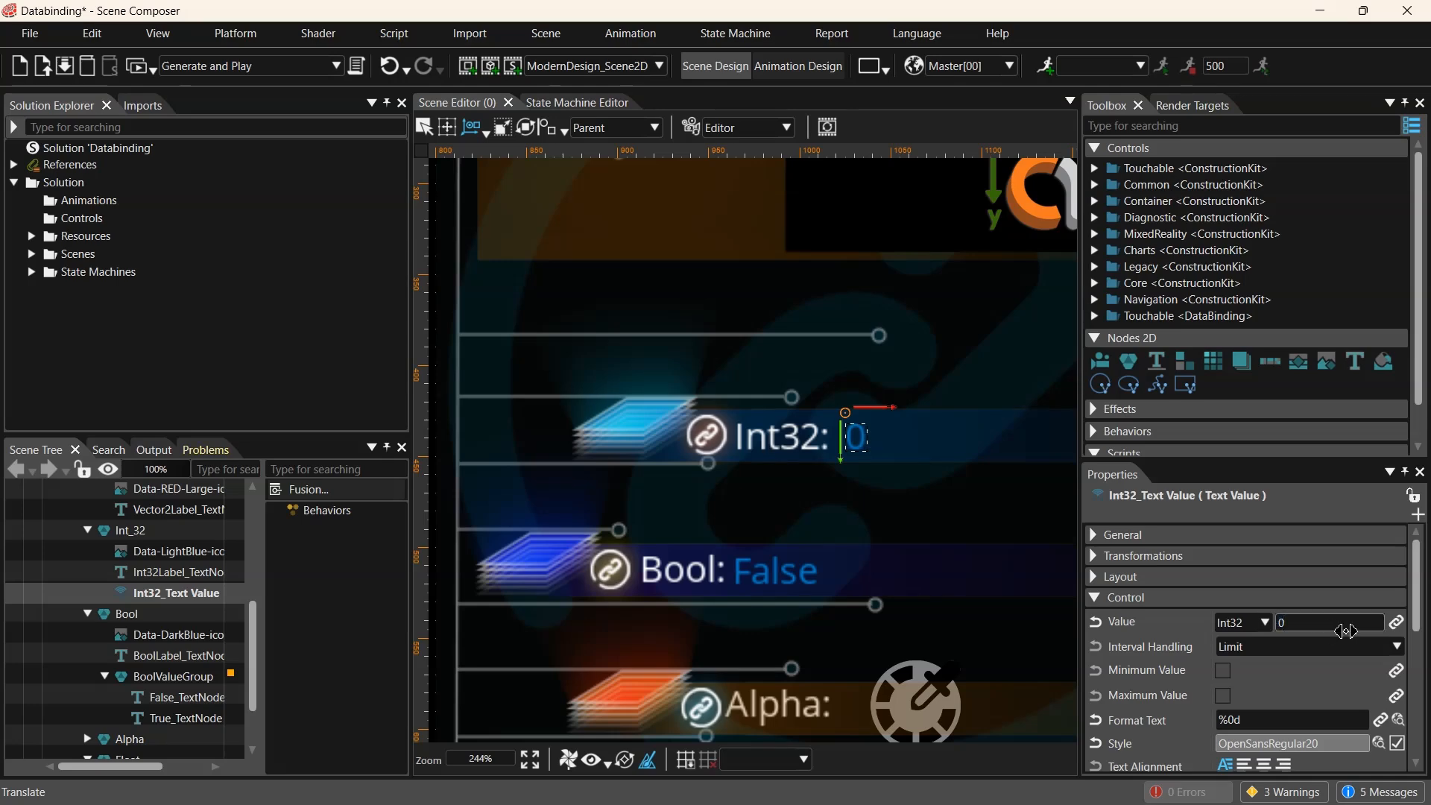
- Bind Int32_Text Value's Value property to PredefinedBindingSource5/Item4
left_click(1397, 624)
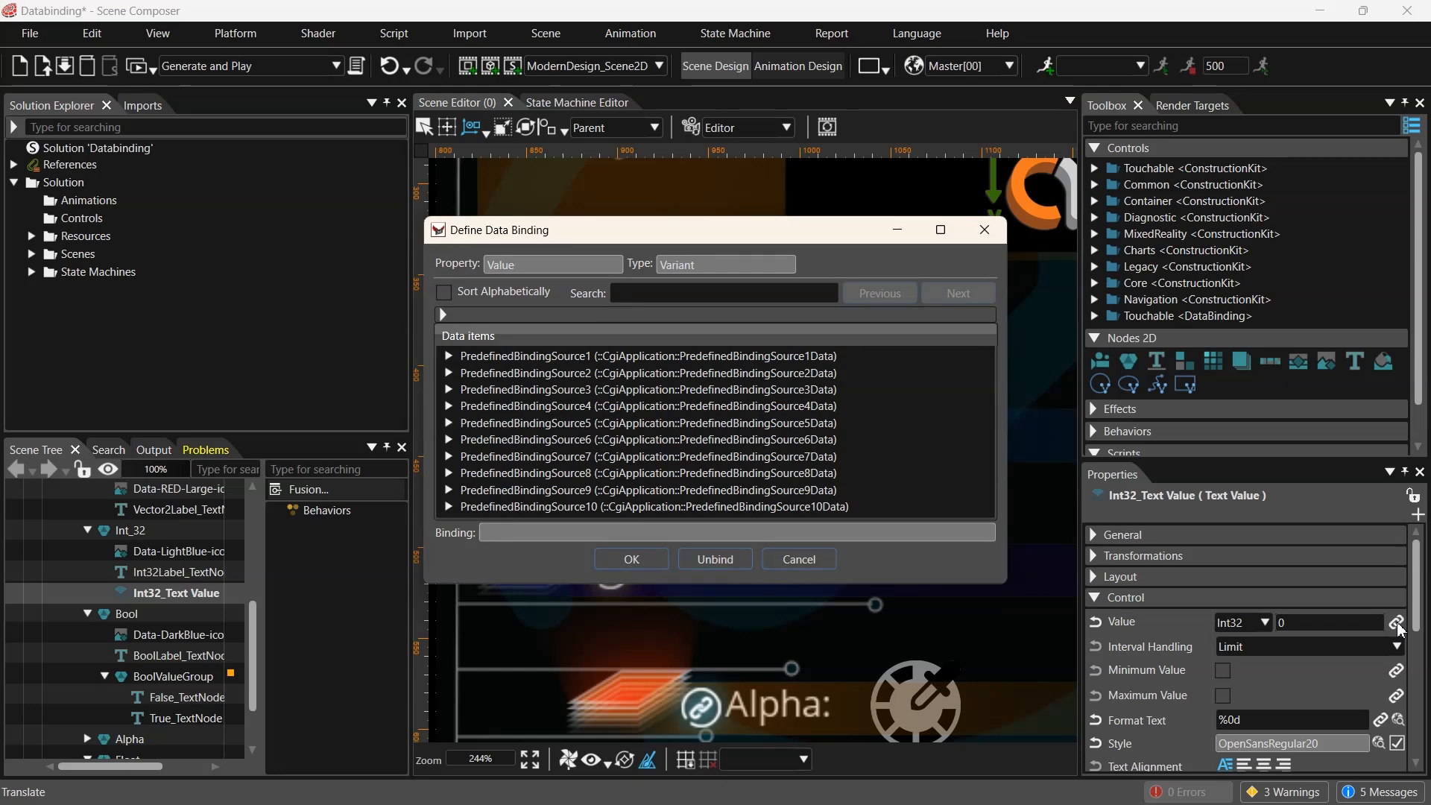
left_click(448, 422)
left_click(504, 491)
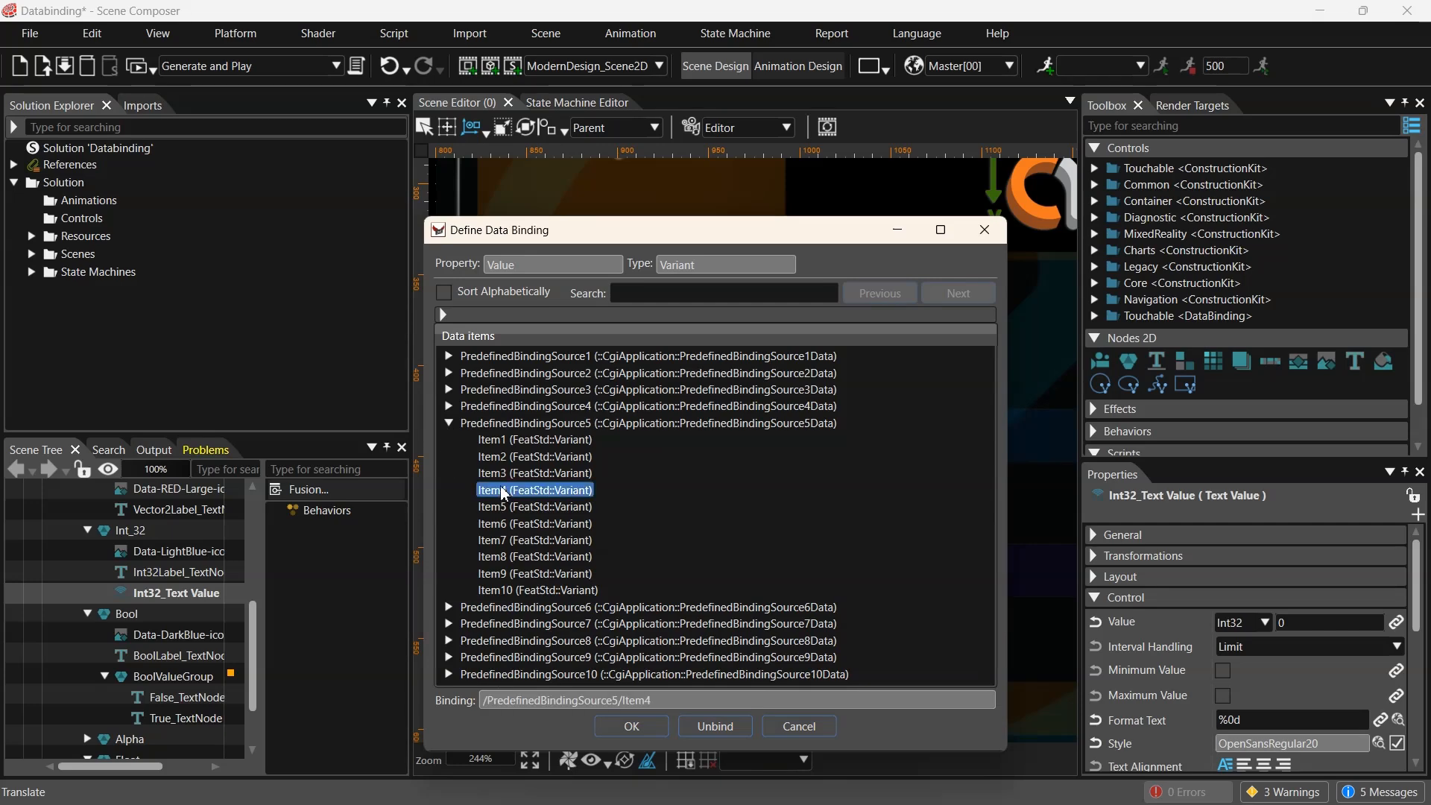
left_click(642, 735)
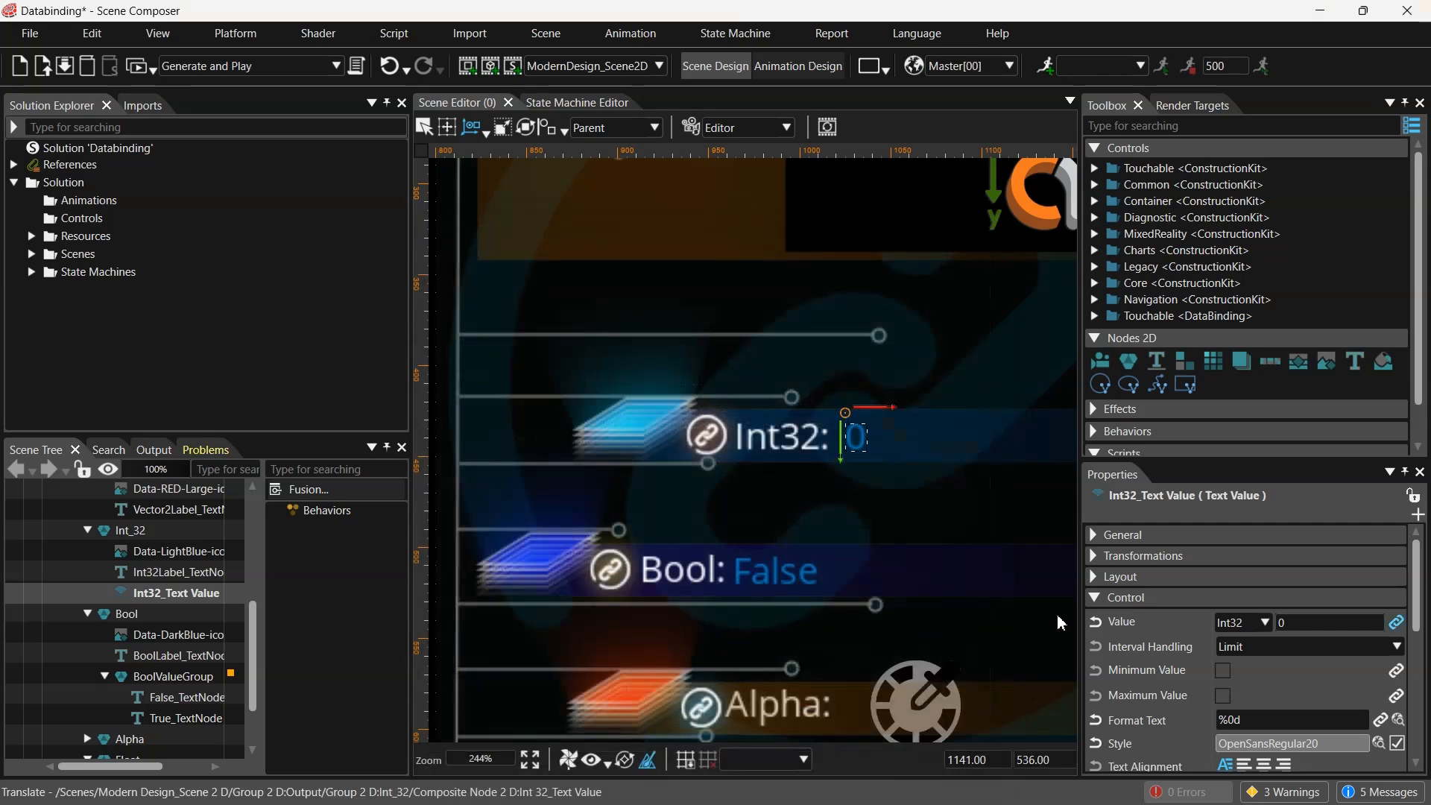
- Examine the BoolValueGroup node's Value, Map Value and Render Child Nodes behaviors
left_click(771, 574)
scroll(228, 658, "down", 2)
left_click(179, 599)
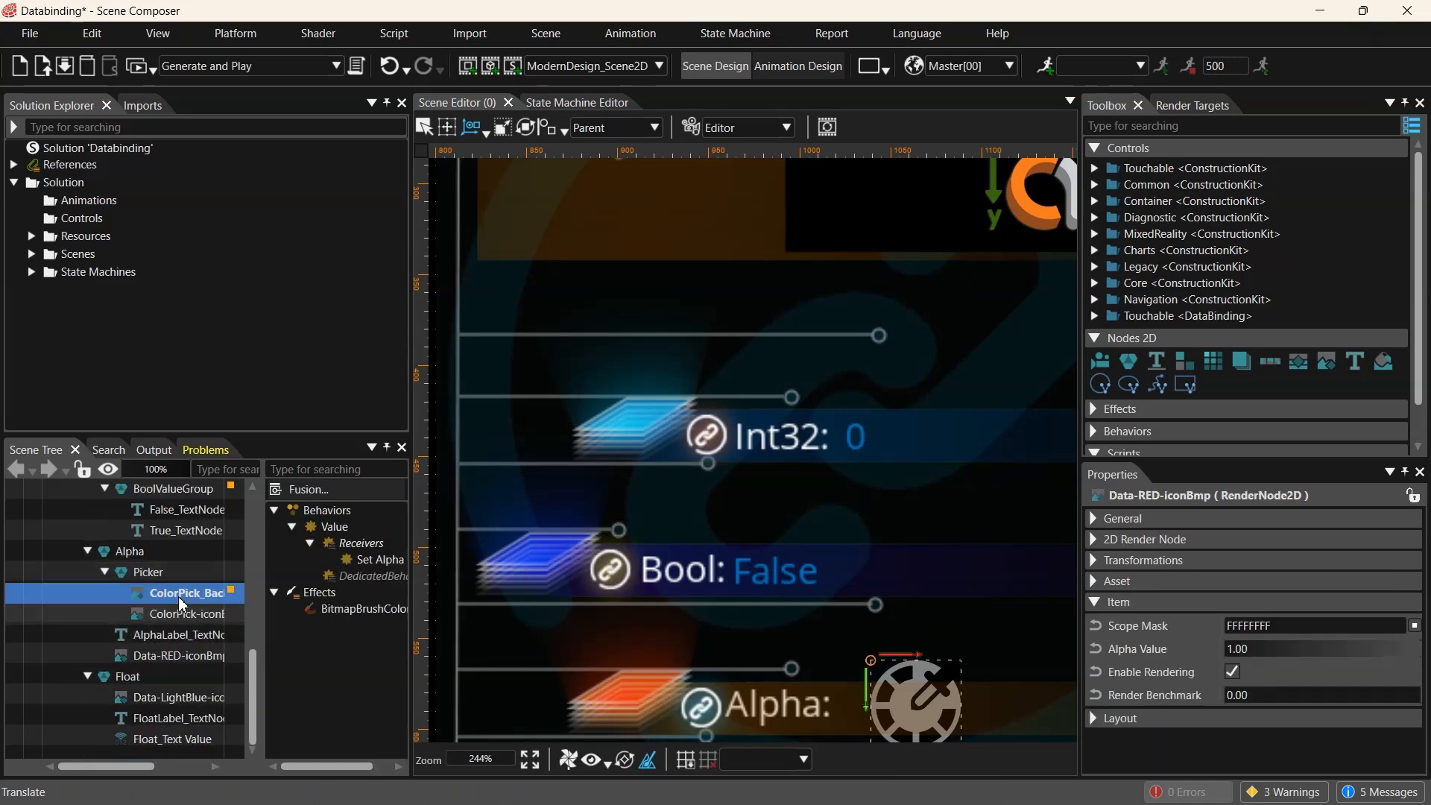
left_click(88, 552)
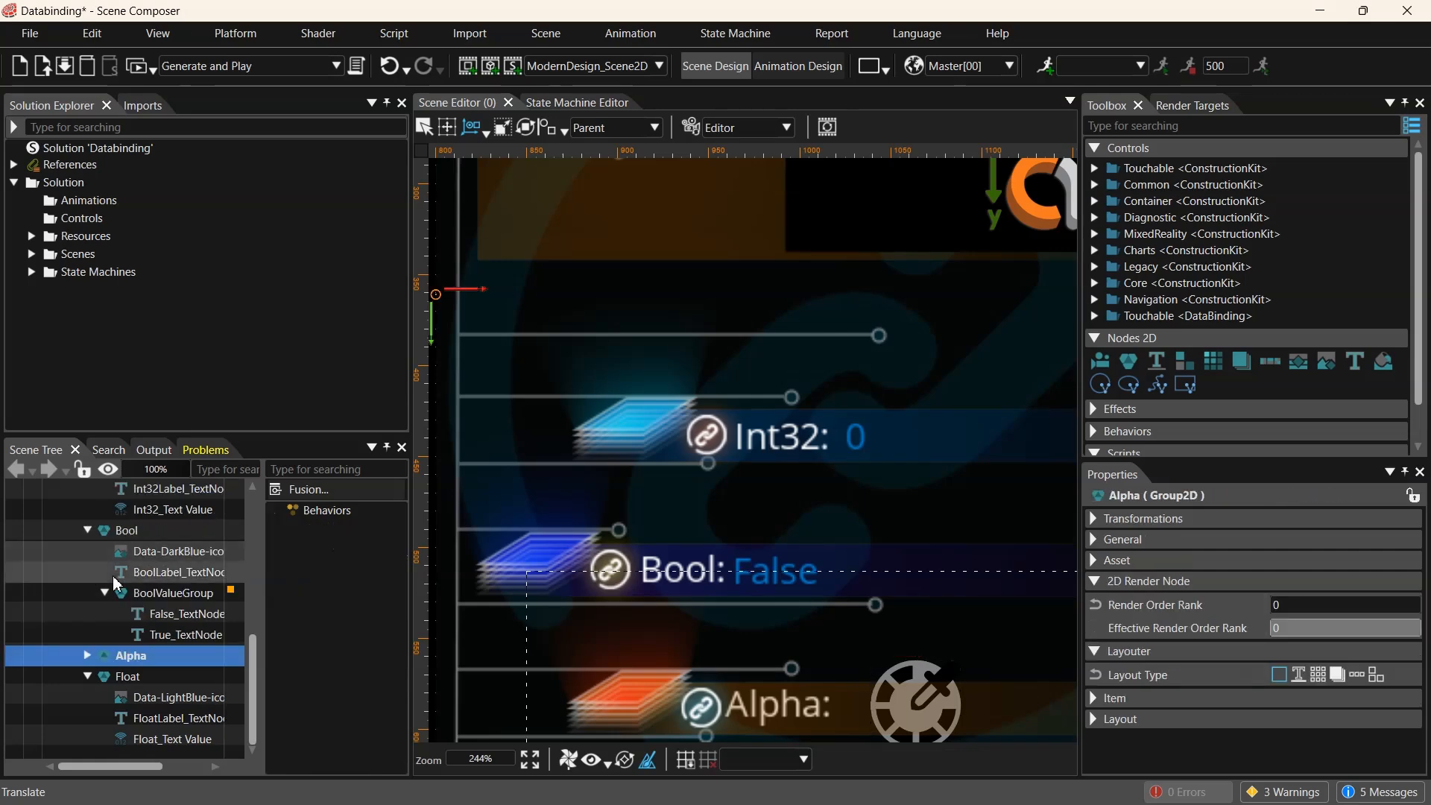
left_click(128, 530)
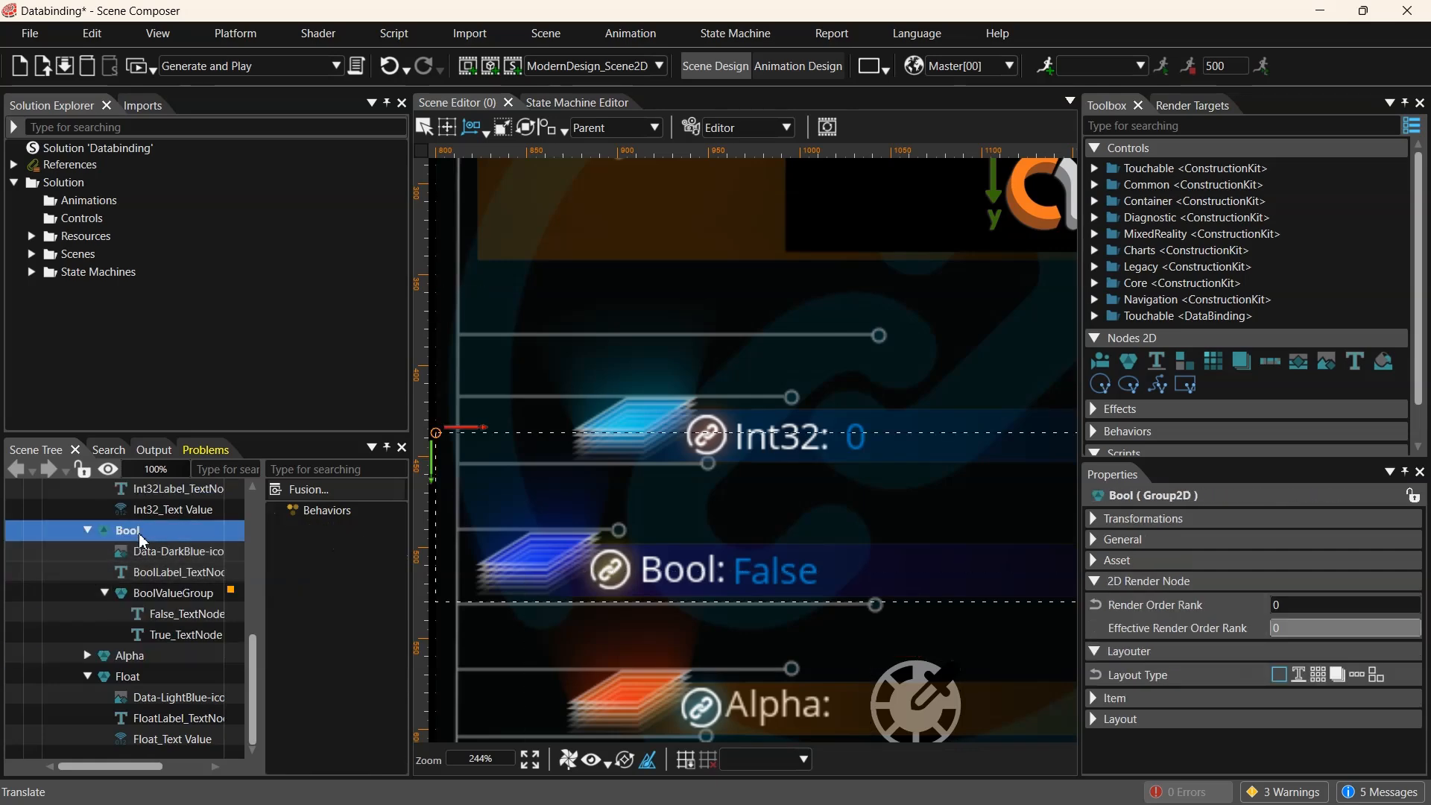
left_click(165, 598)
left_click_drag(259, 589, 188, 589)
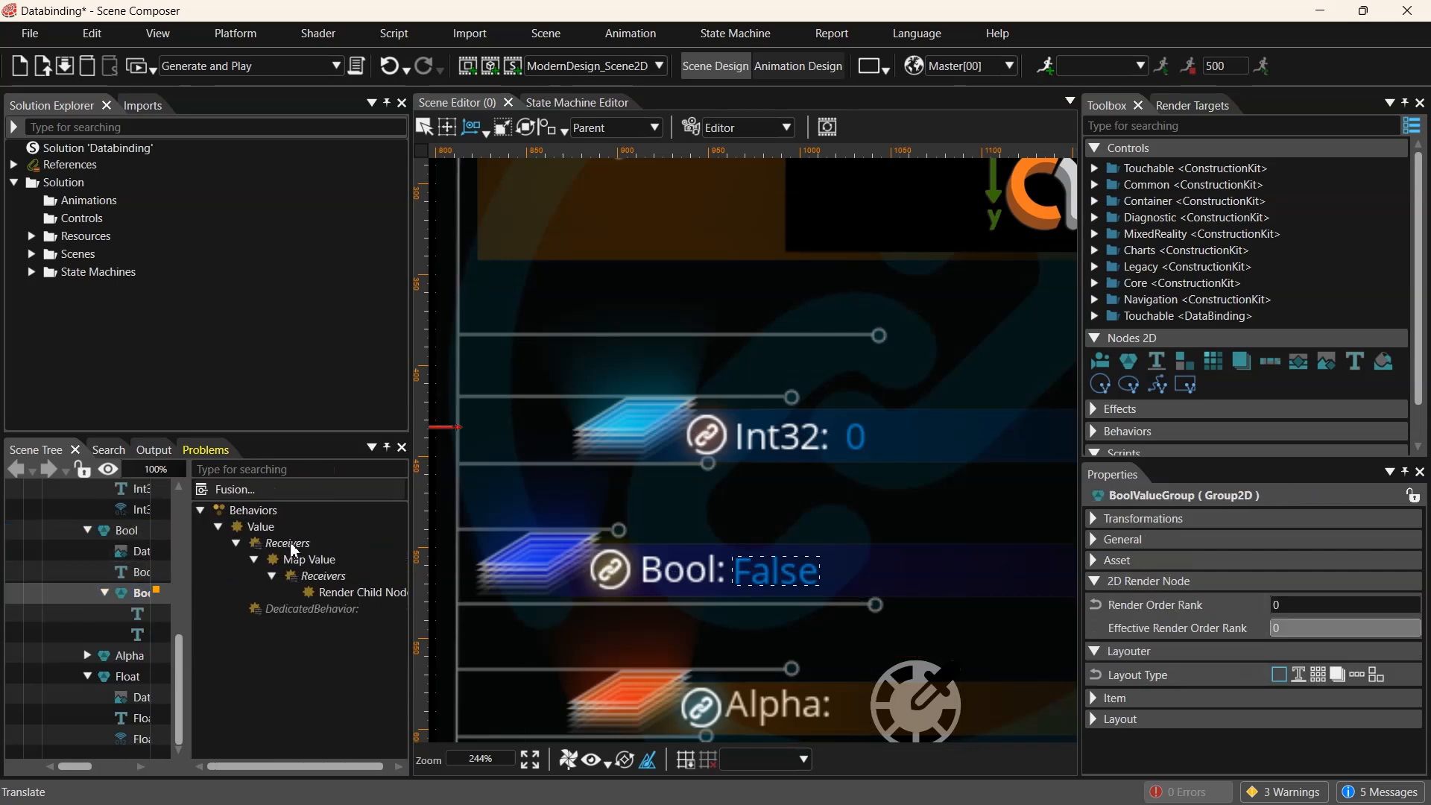
left_click(306, 565)
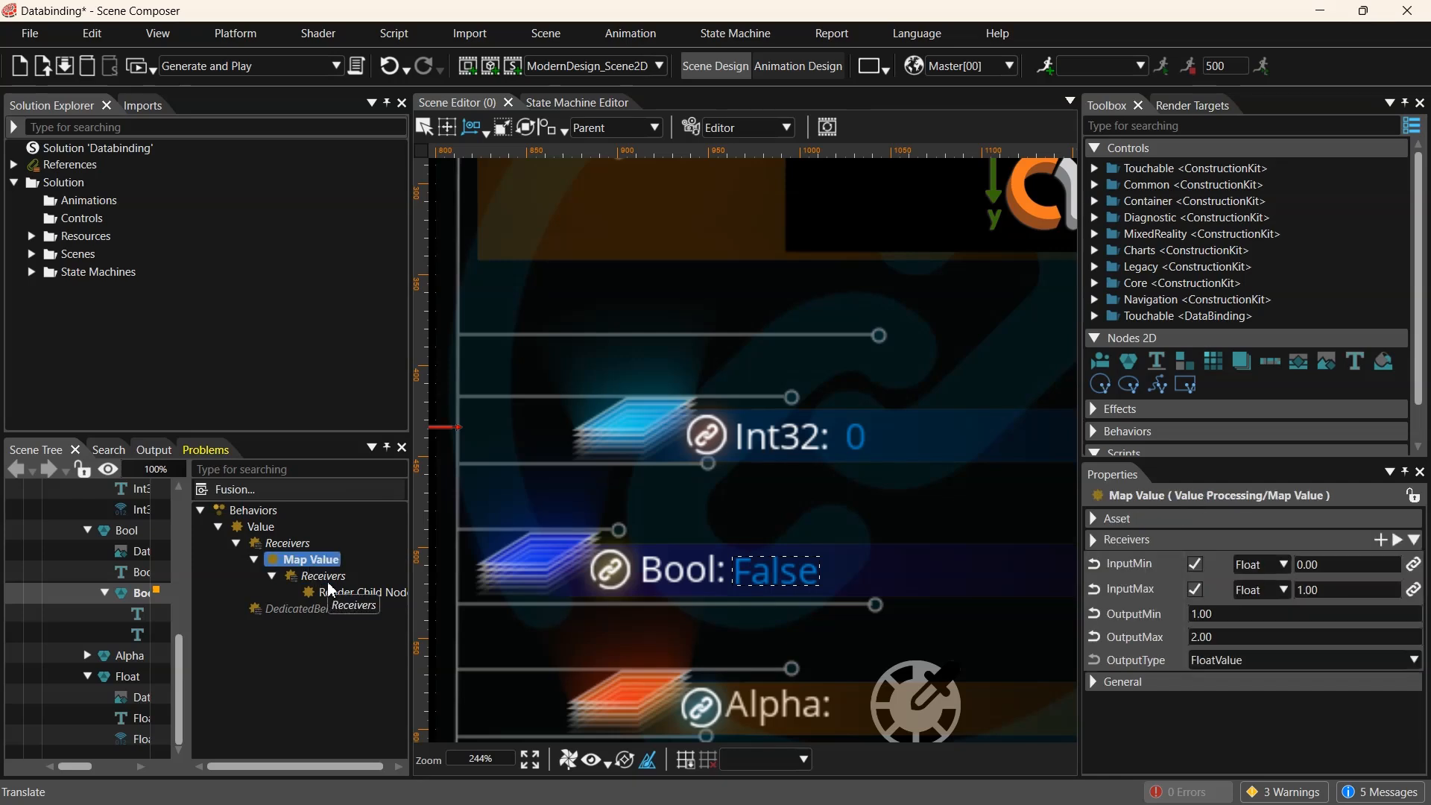
left_click(339, 592)
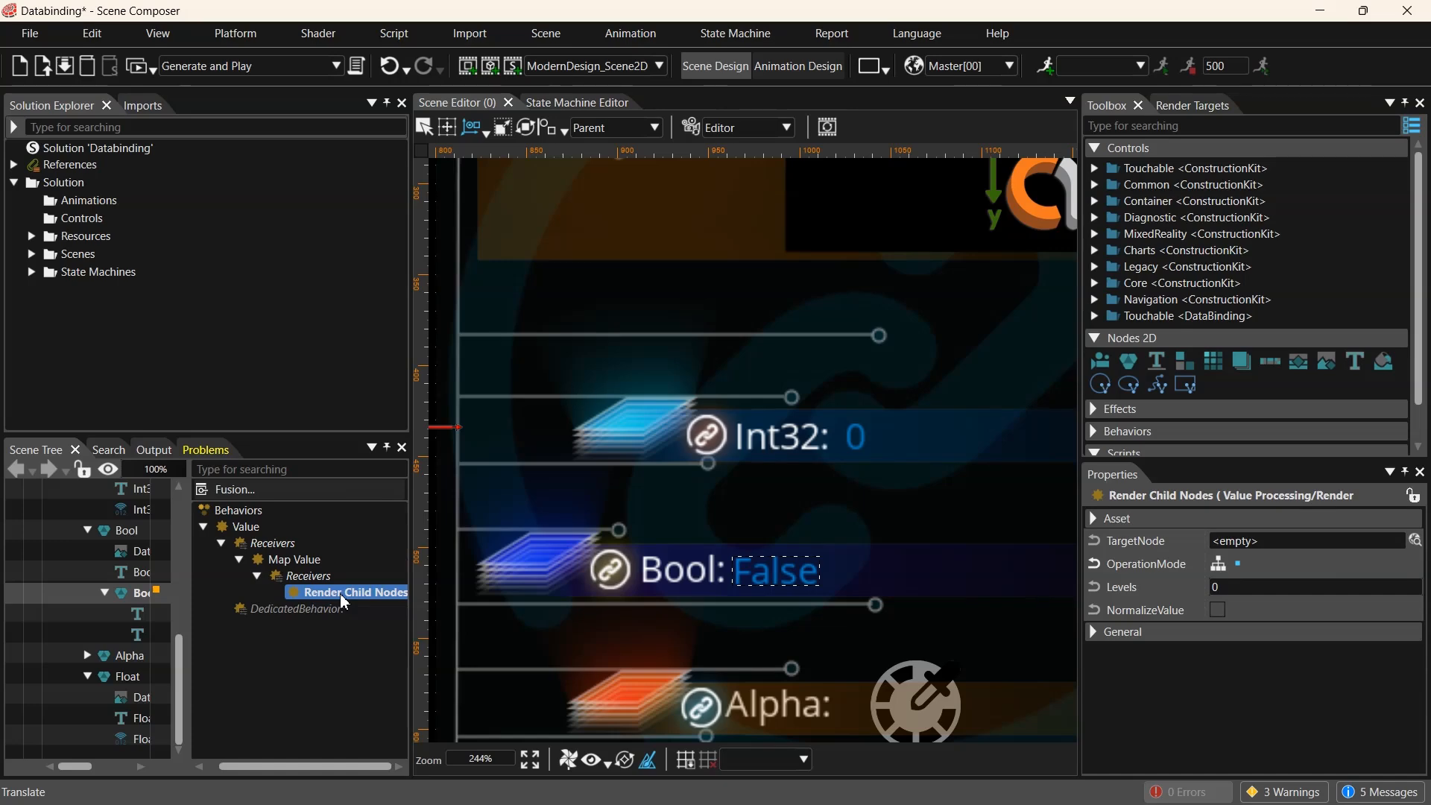
left_click(312, 561)
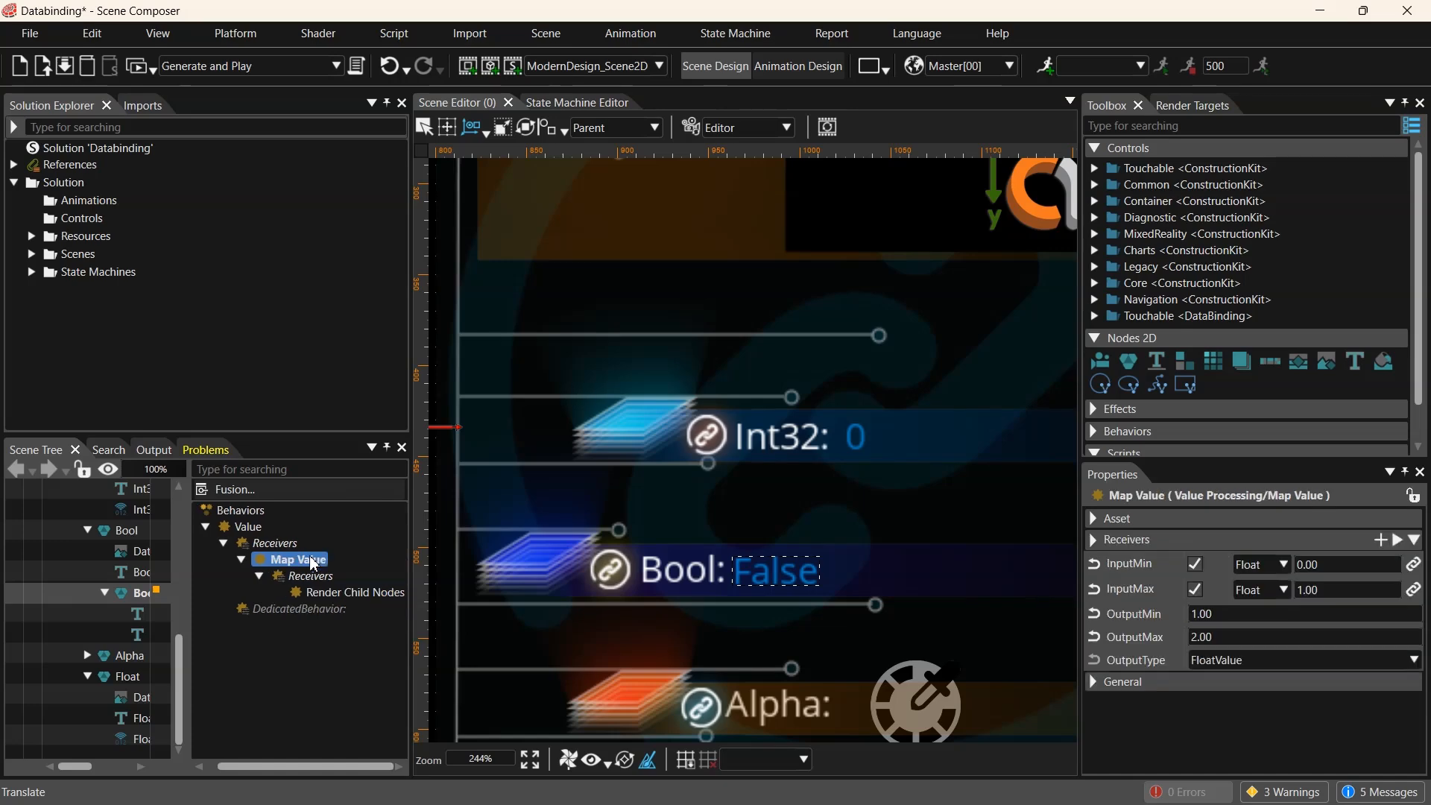
left_click(326, 591)
- Select BoolValueGroup's Value behavior and toggle its Bool Variant on and off twice
left_click(251, 529)
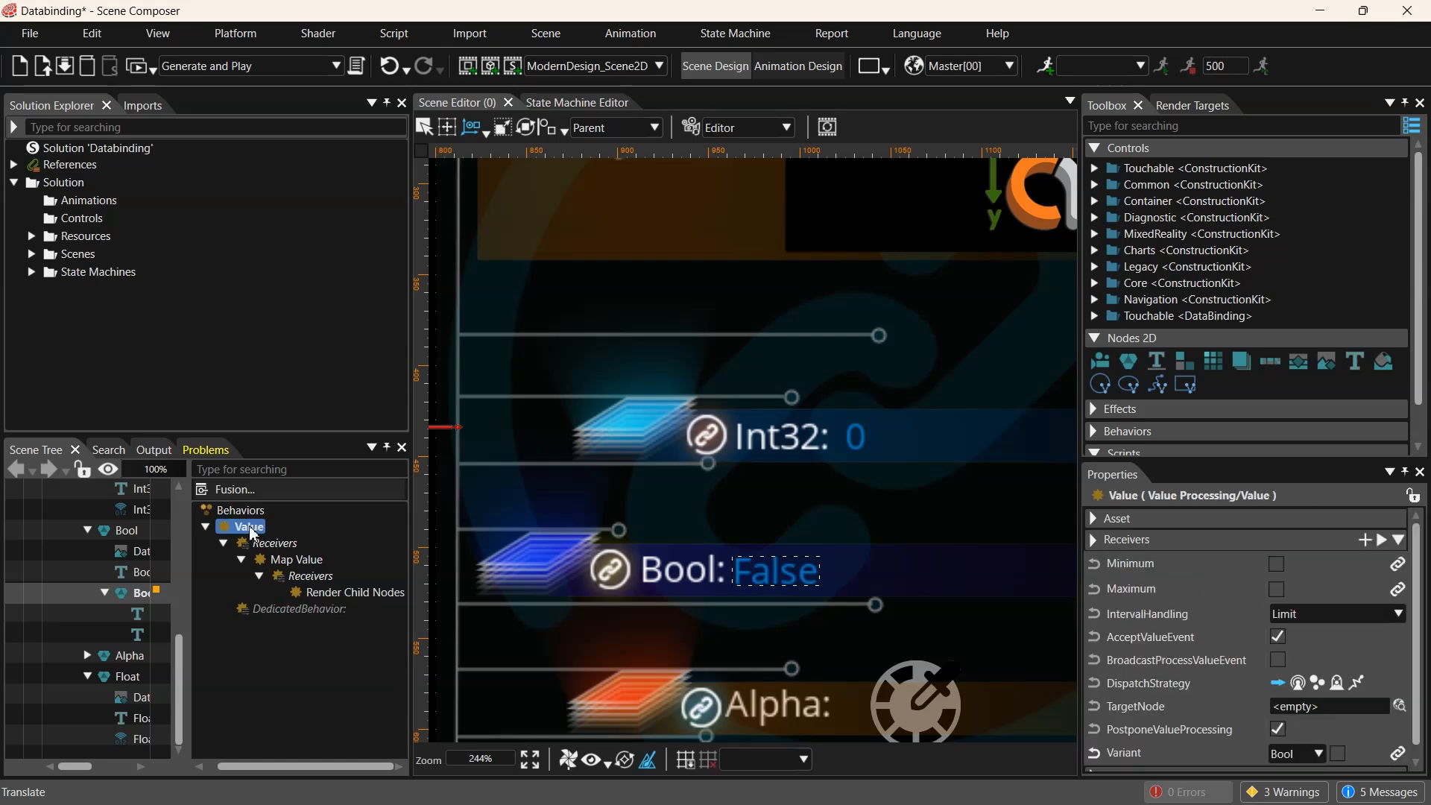
scroll(1280, 659, "down", 1)
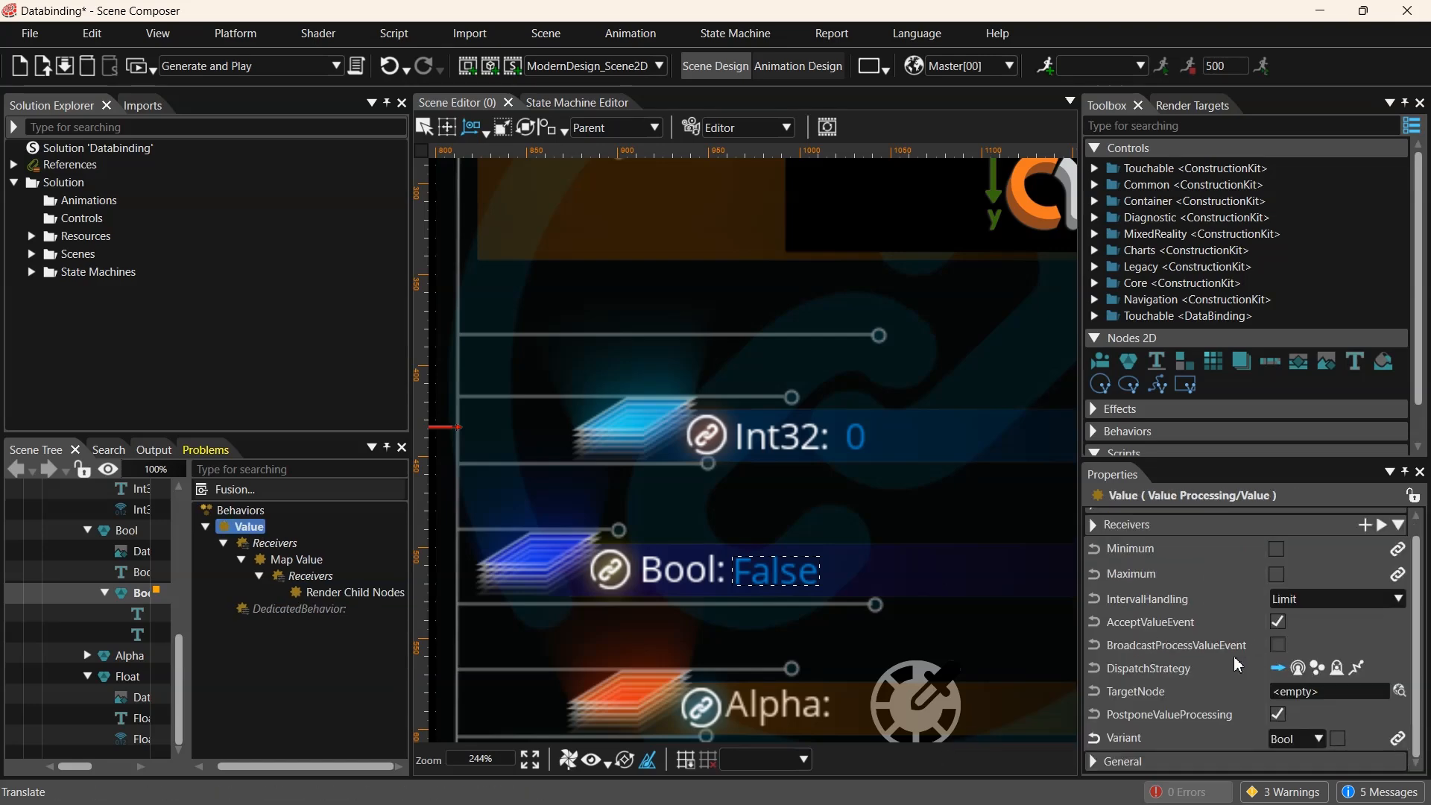
left_click(1338, 738)
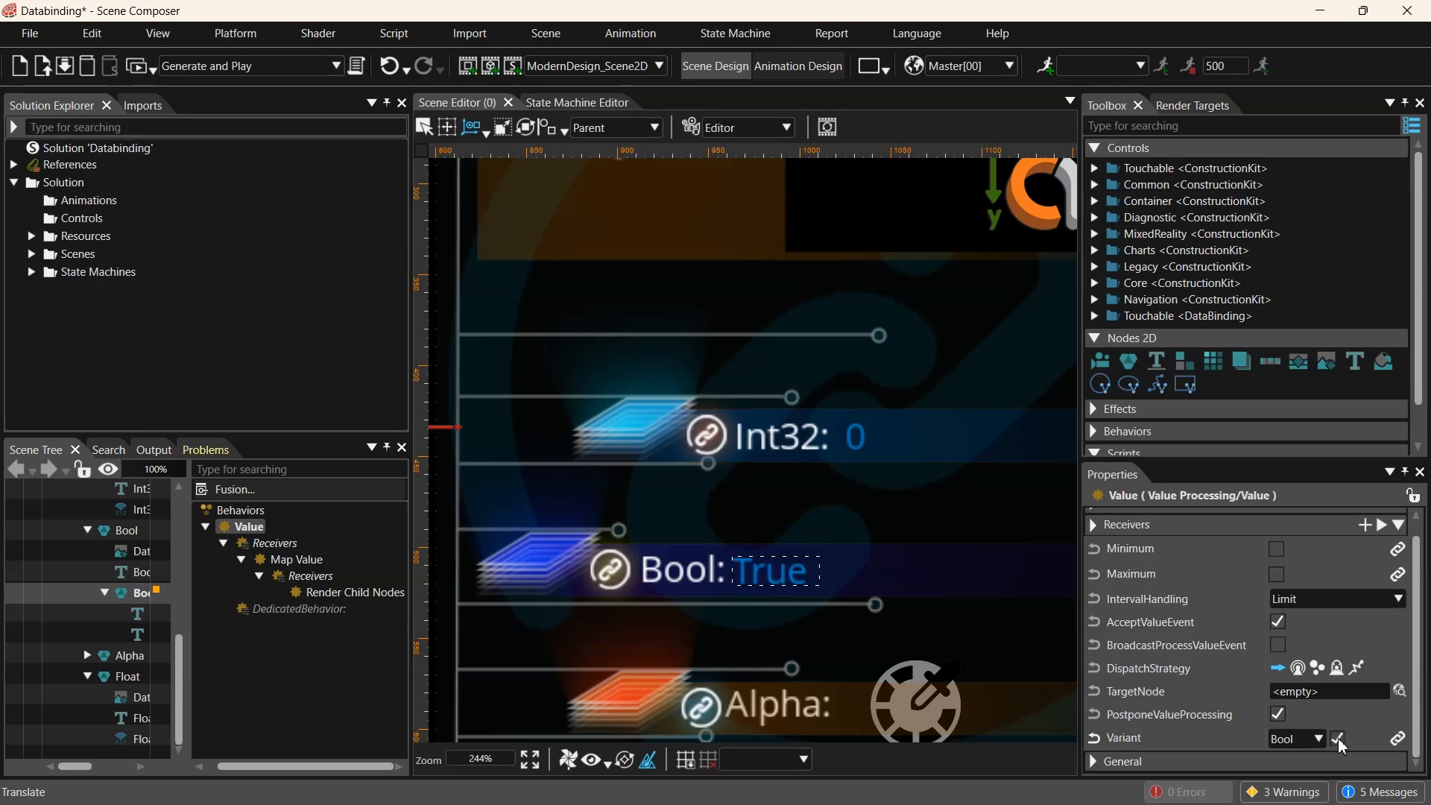
left_click(1338, 738)
left_click(1339, 739)
left_click(1339, 740)
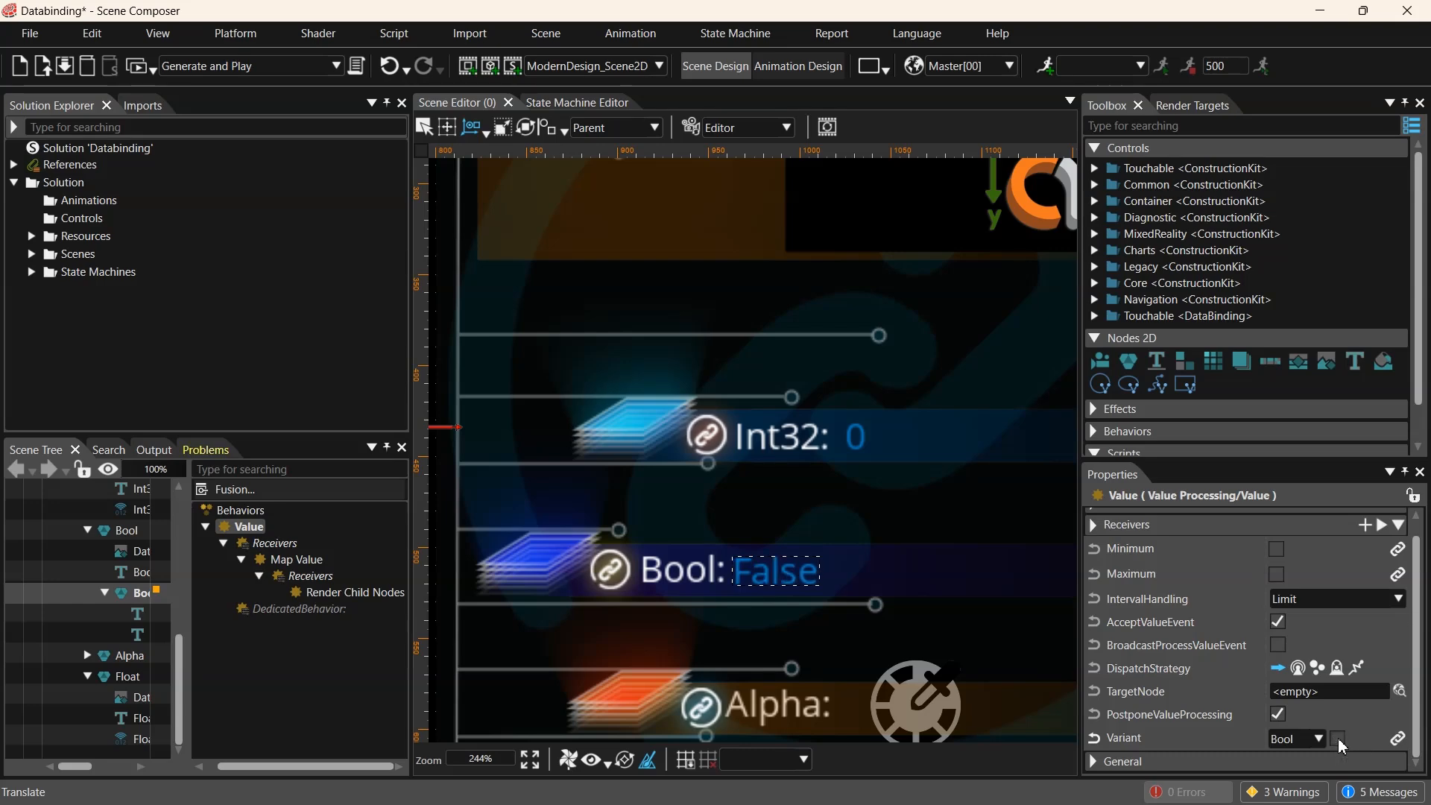
- Bind the Value behavior's Variant property to PredefinedBindingSource5/Item5
scroll(830, 492, "down", 5)
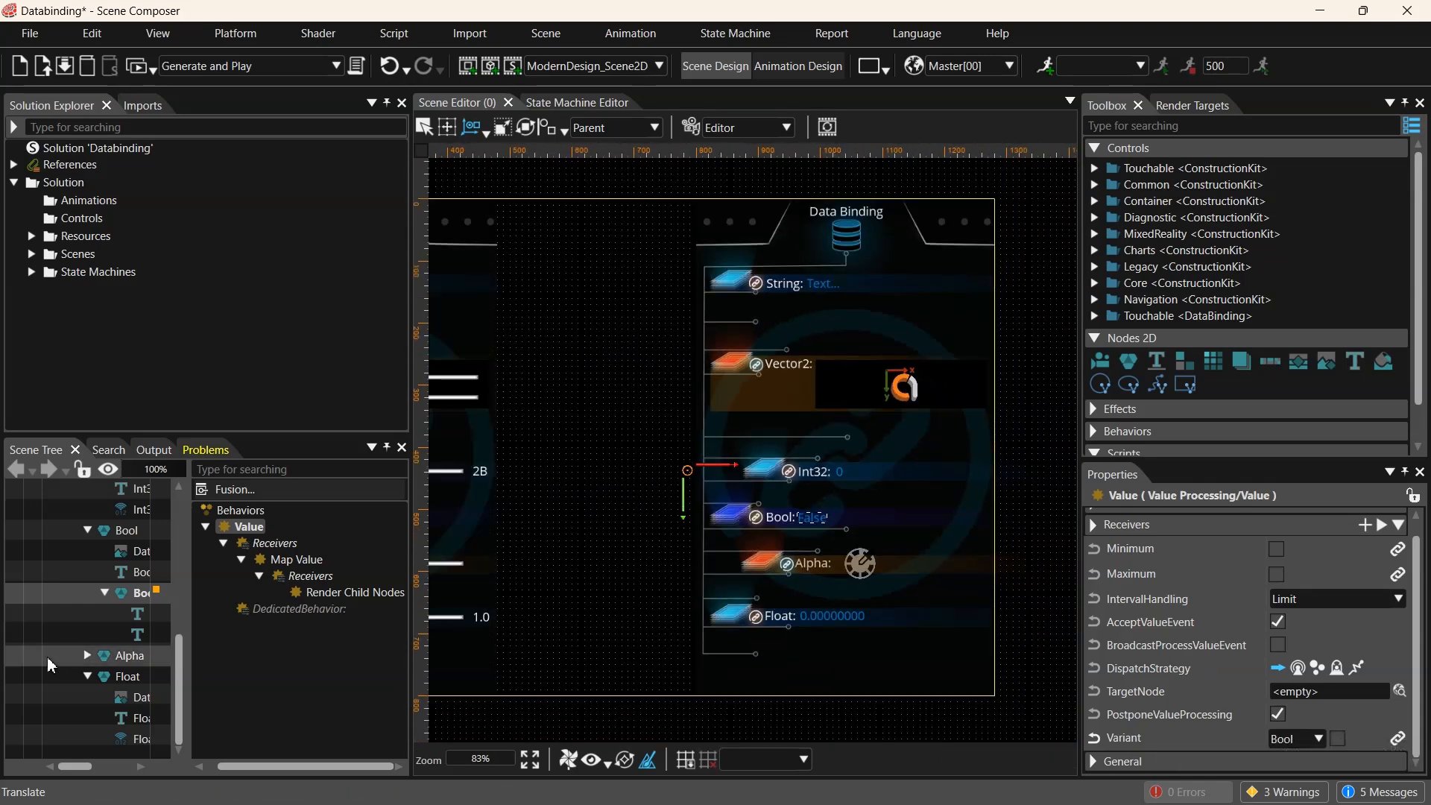
left_click(1398, 741)
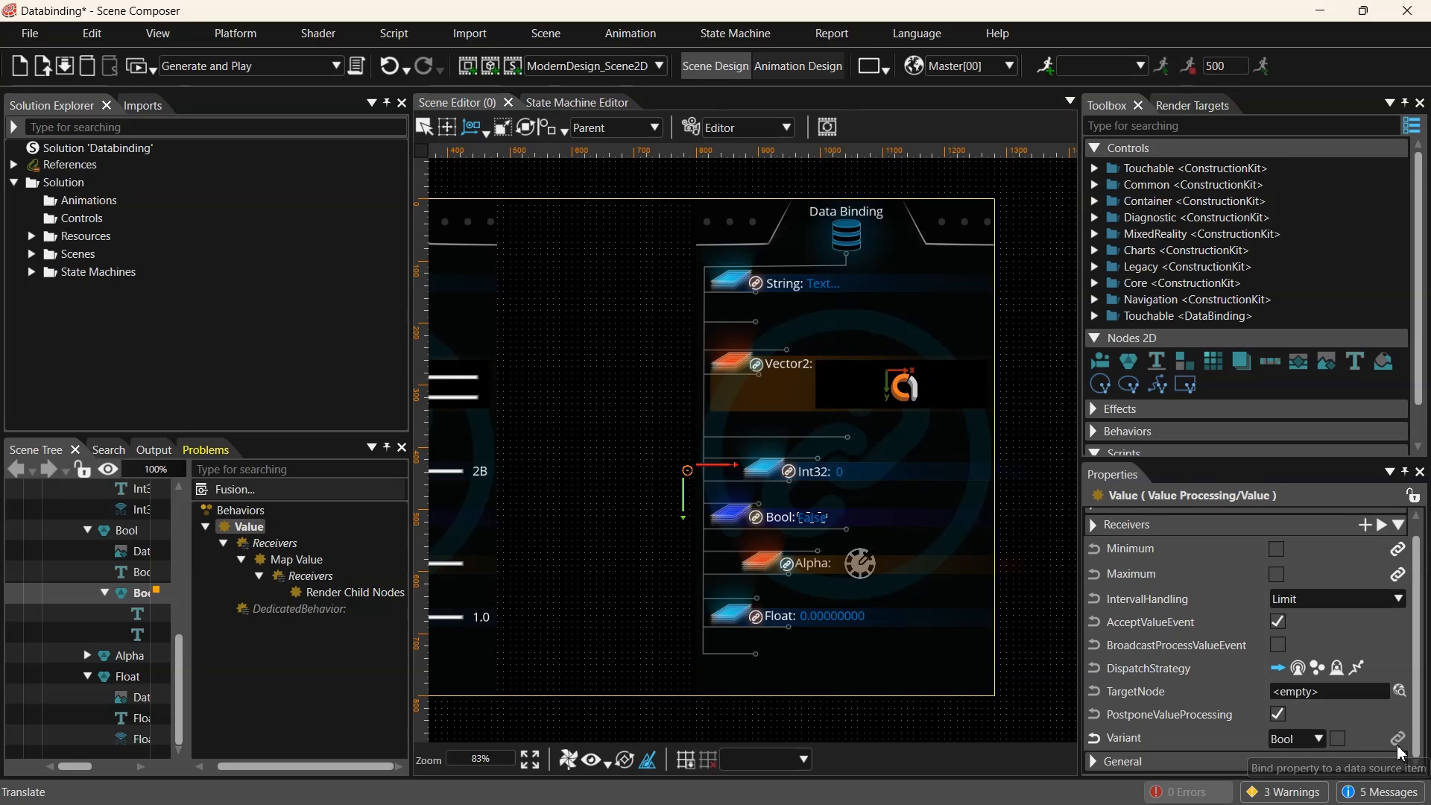
left_click(449, 423)
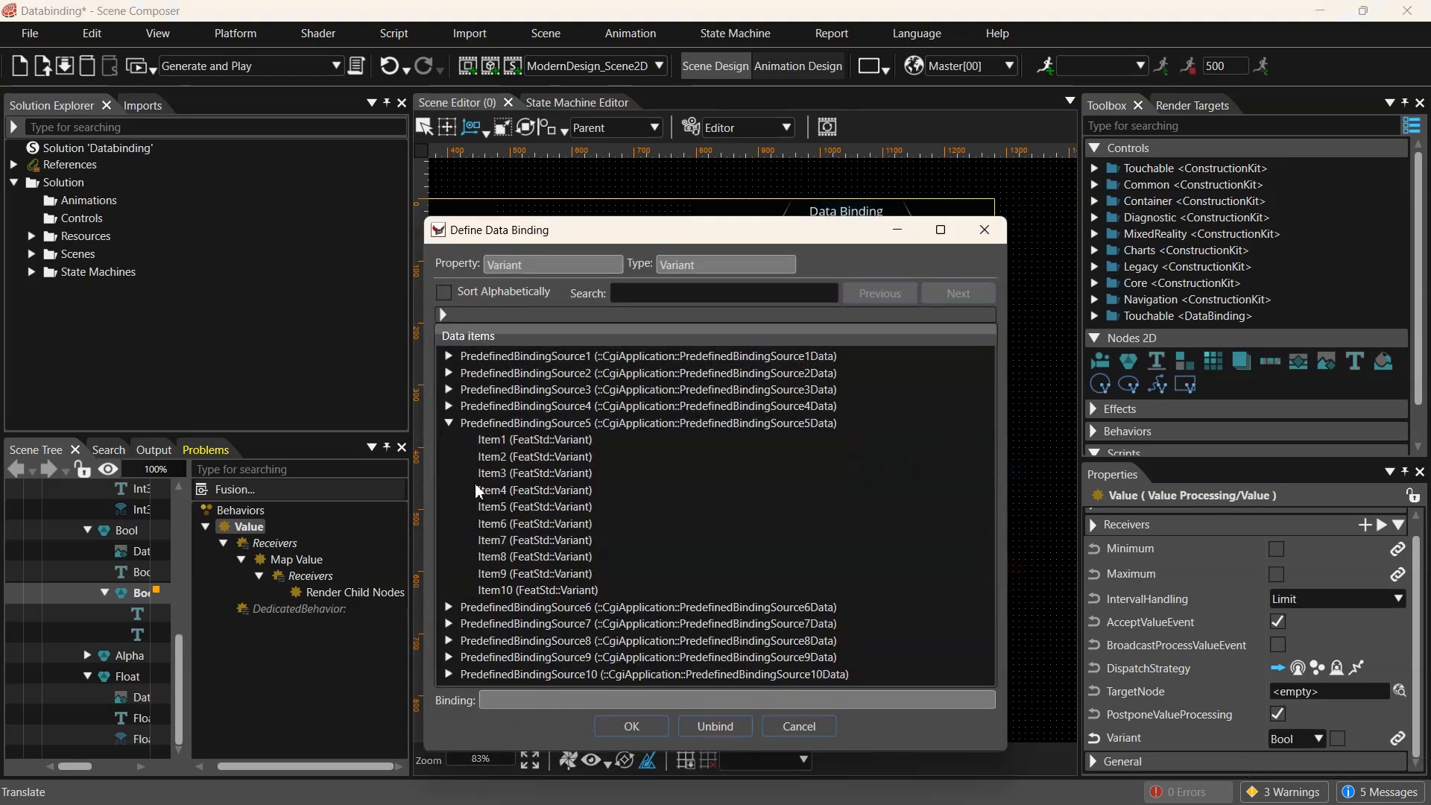
left_click(524, 508)
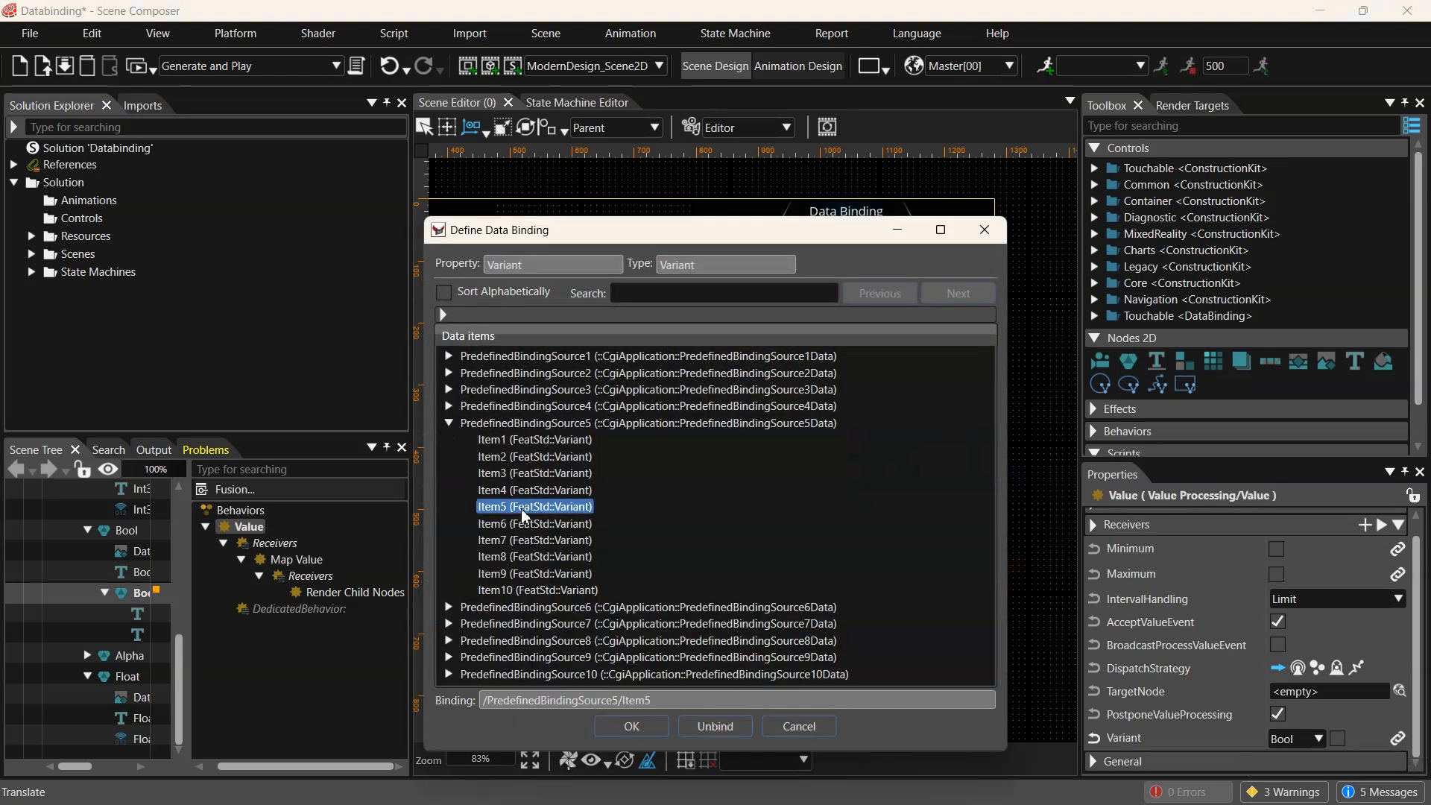
left_click(633, 727)
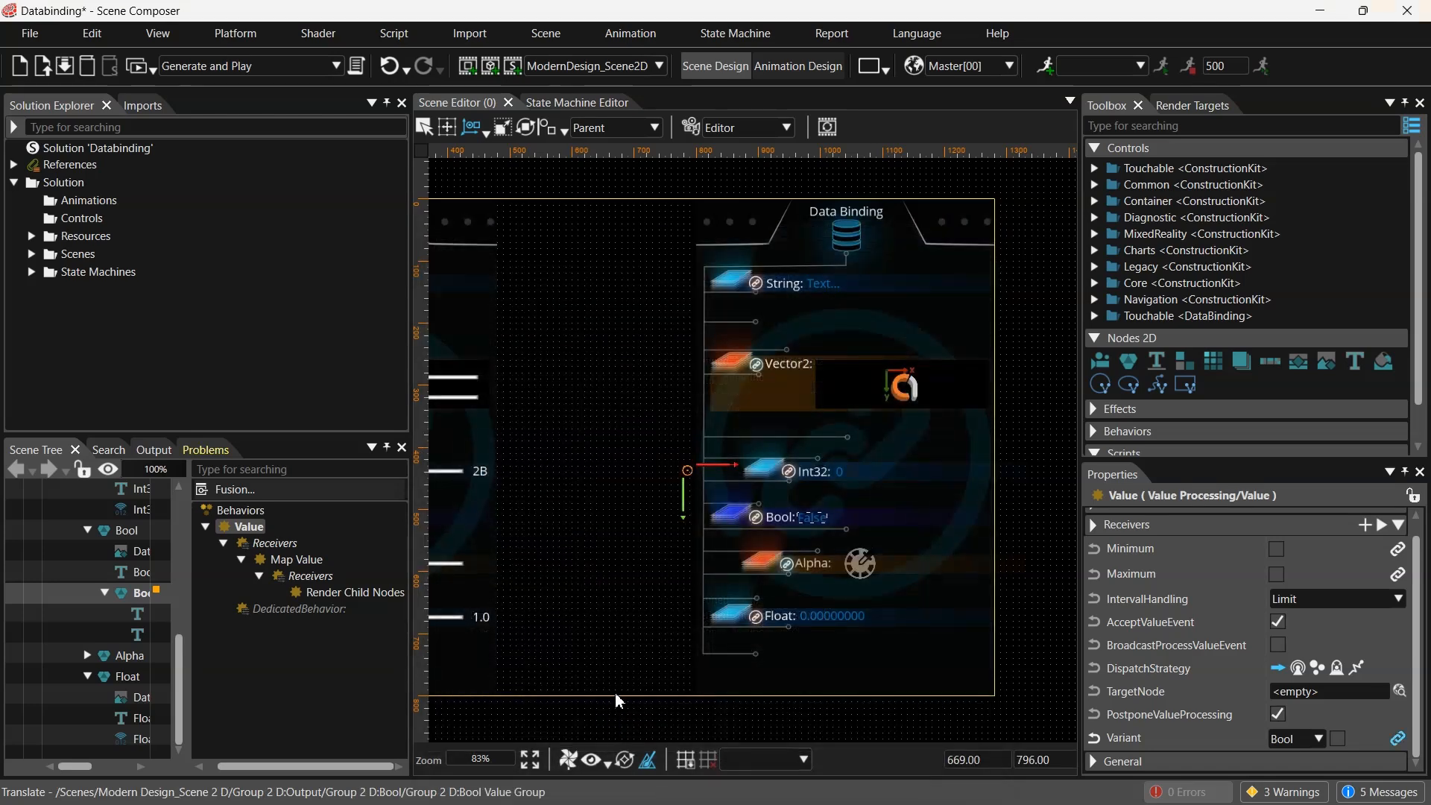
- Select the Value behavior of the Alpha picker's ColorPick_Background-iconBmp node
left_click(133, 660)
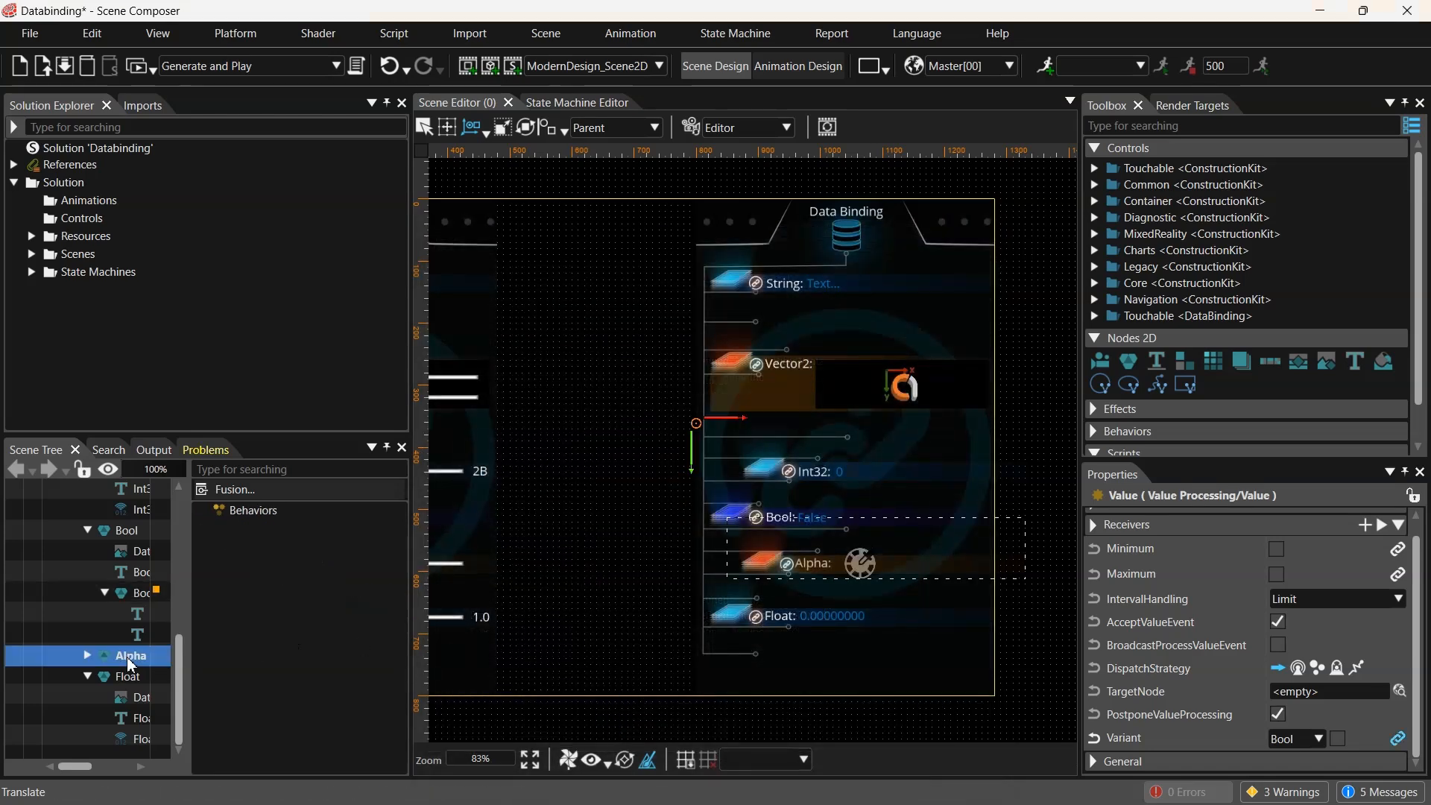
left_click(87, 656)
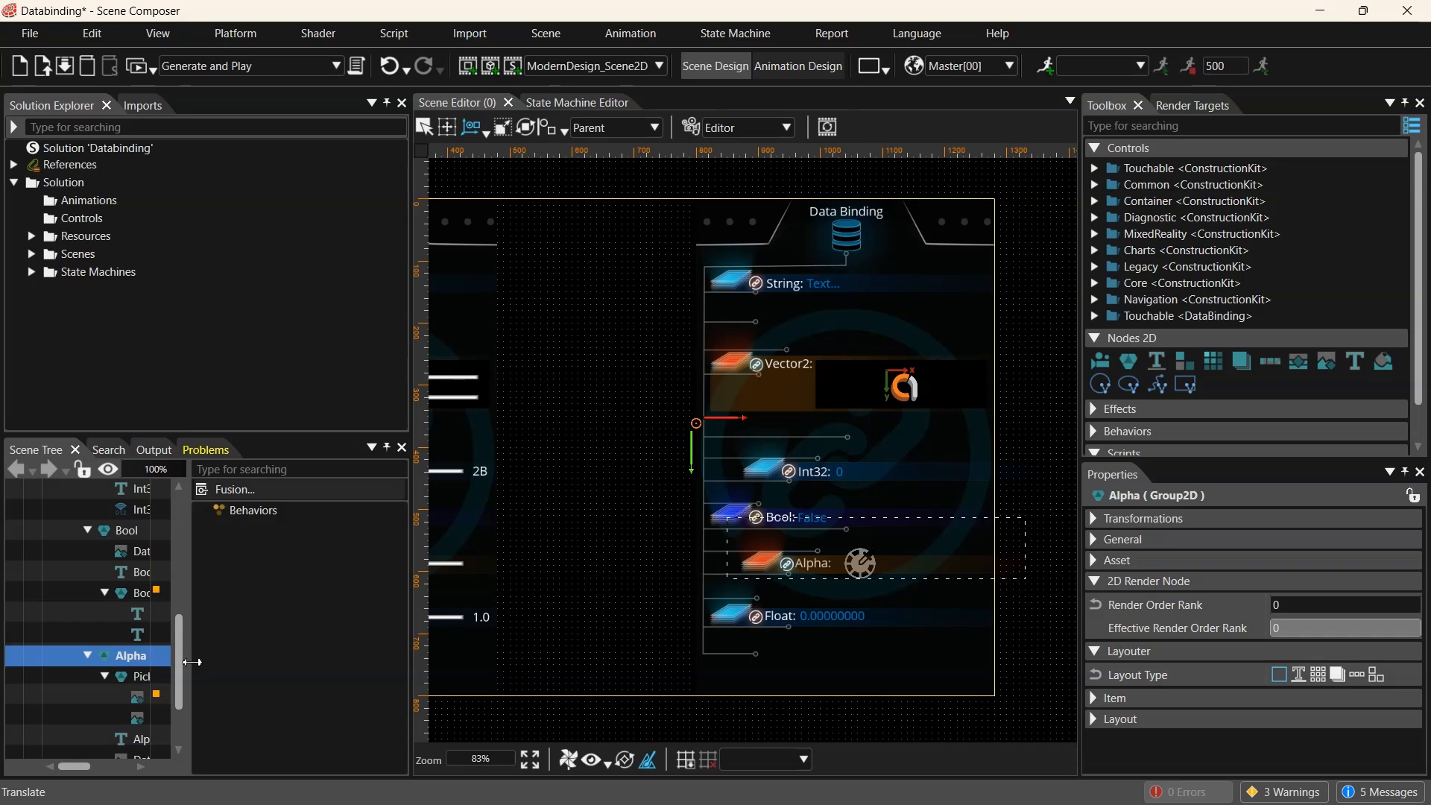
key("Down")
key("Down")
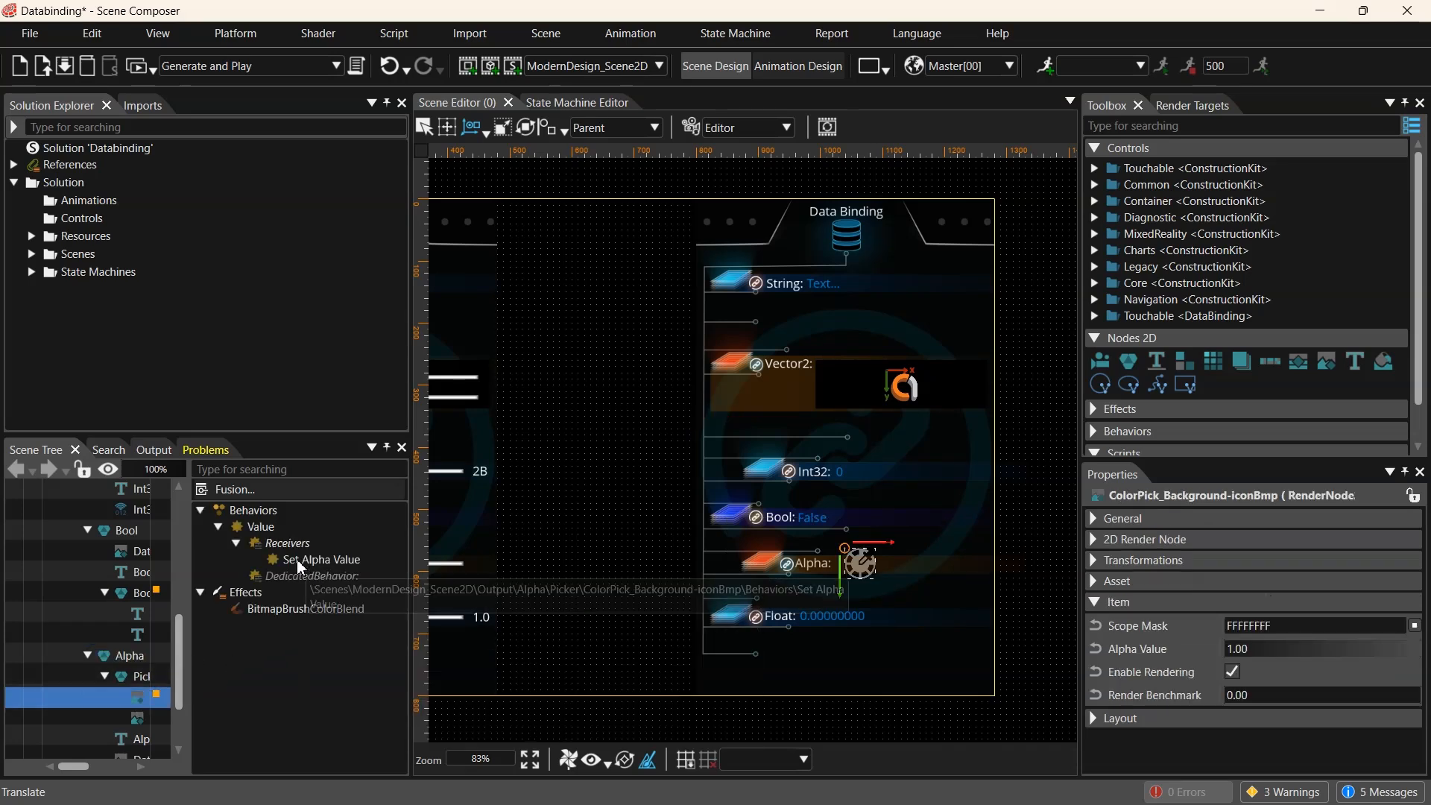
left_click(313, 561)
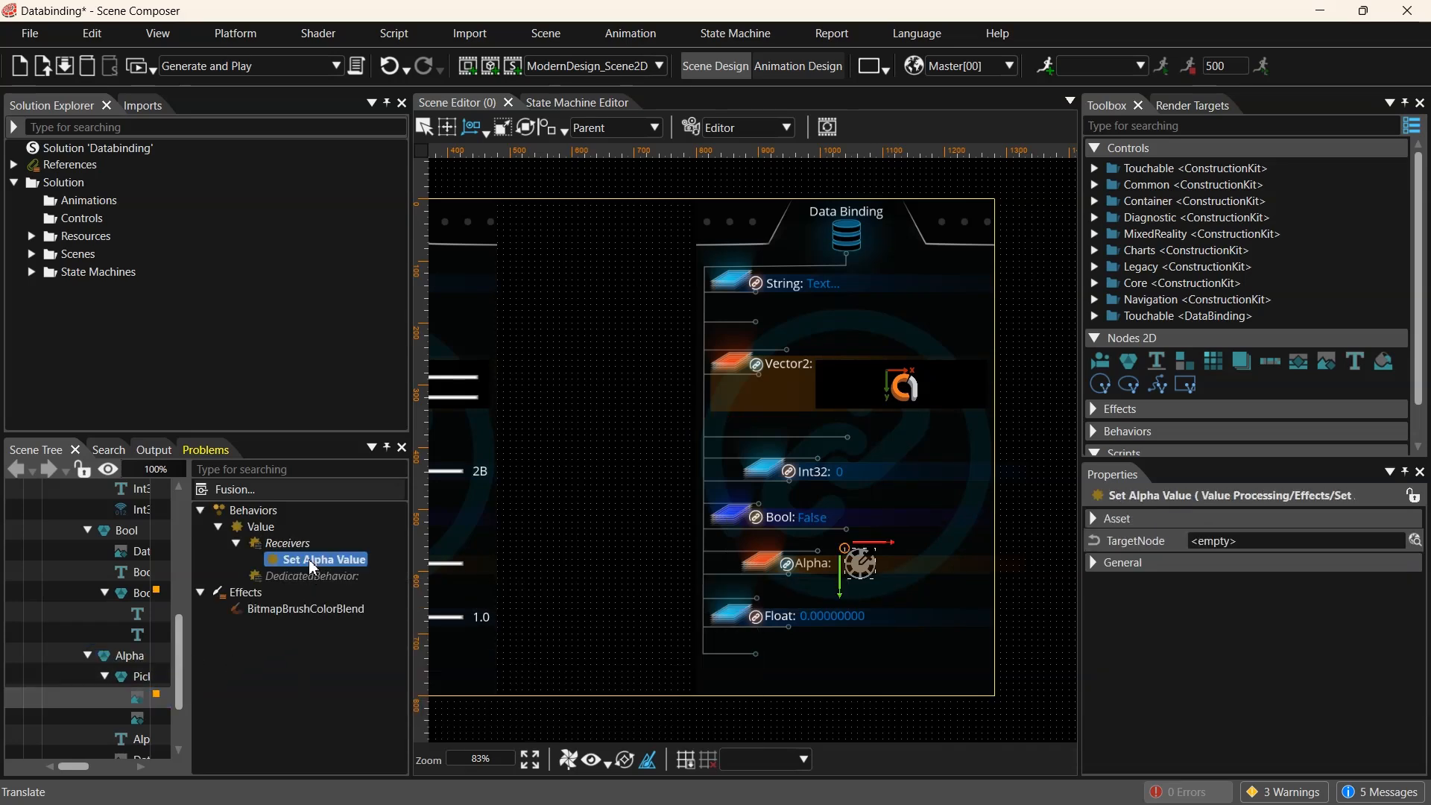
left_click(261, 526)
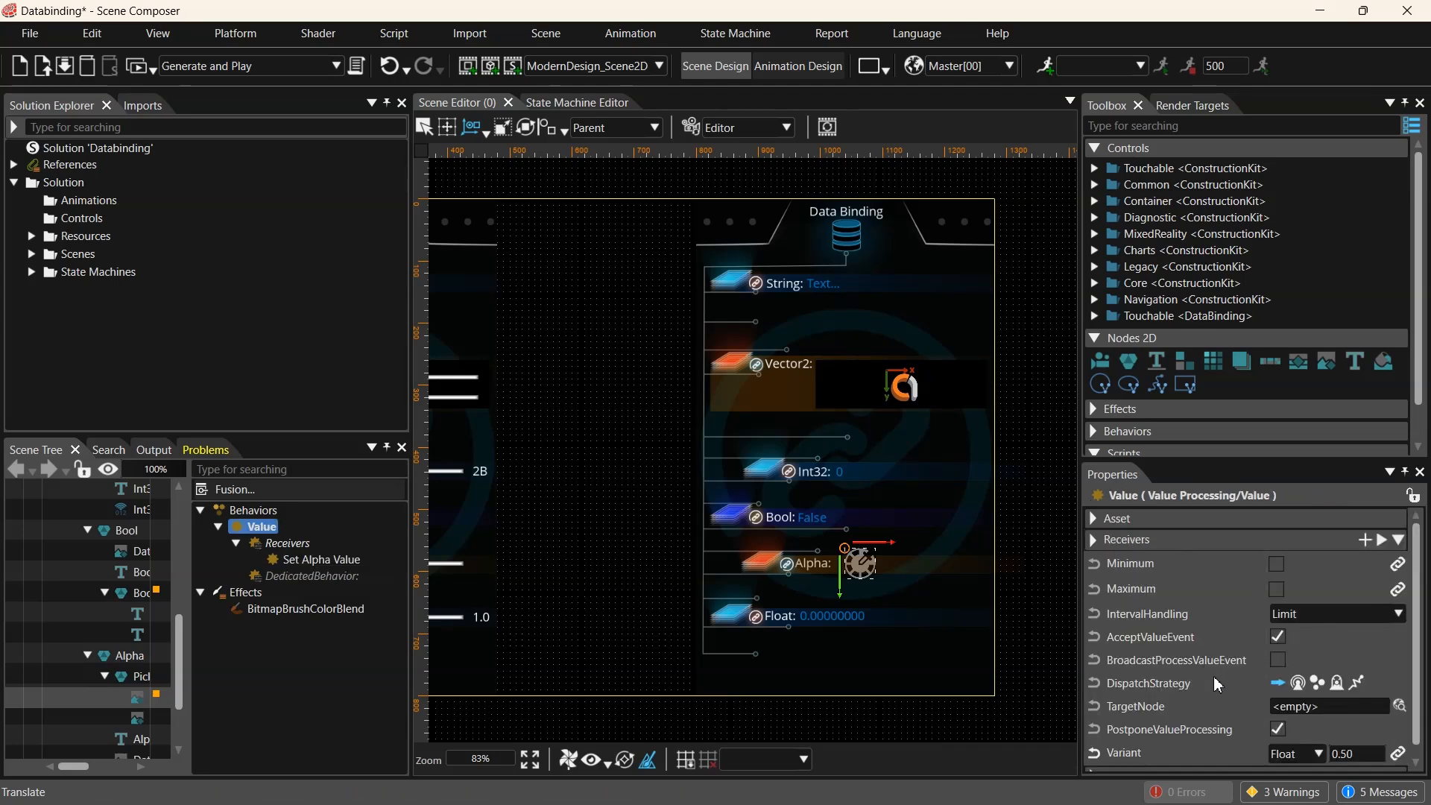
scroll(1219, 684, "down", 1)
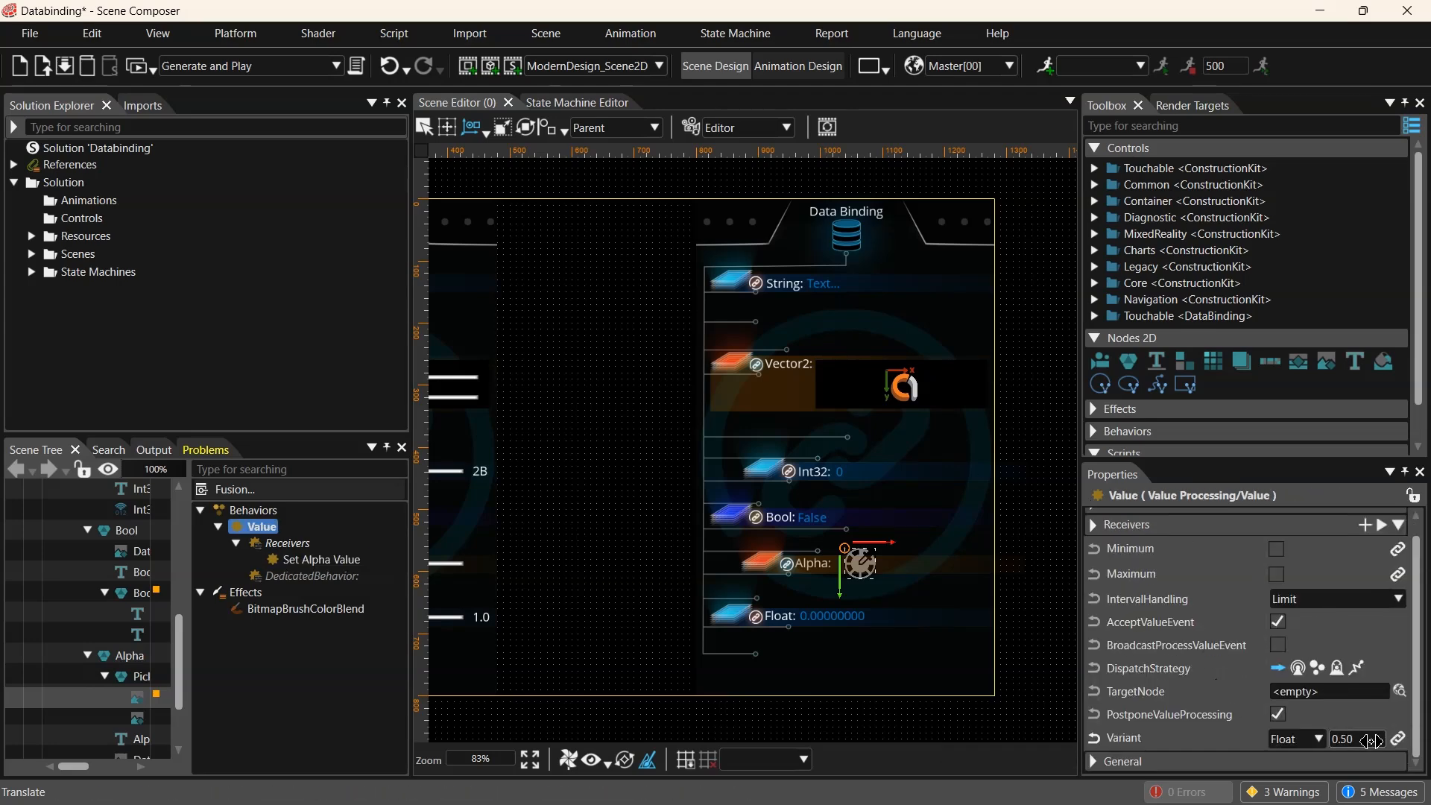
- Try Variant values 0.1, 0.9 and 0.5 on the alpha Value behavior to preview the picker's opacity
left_click(1372, 742)
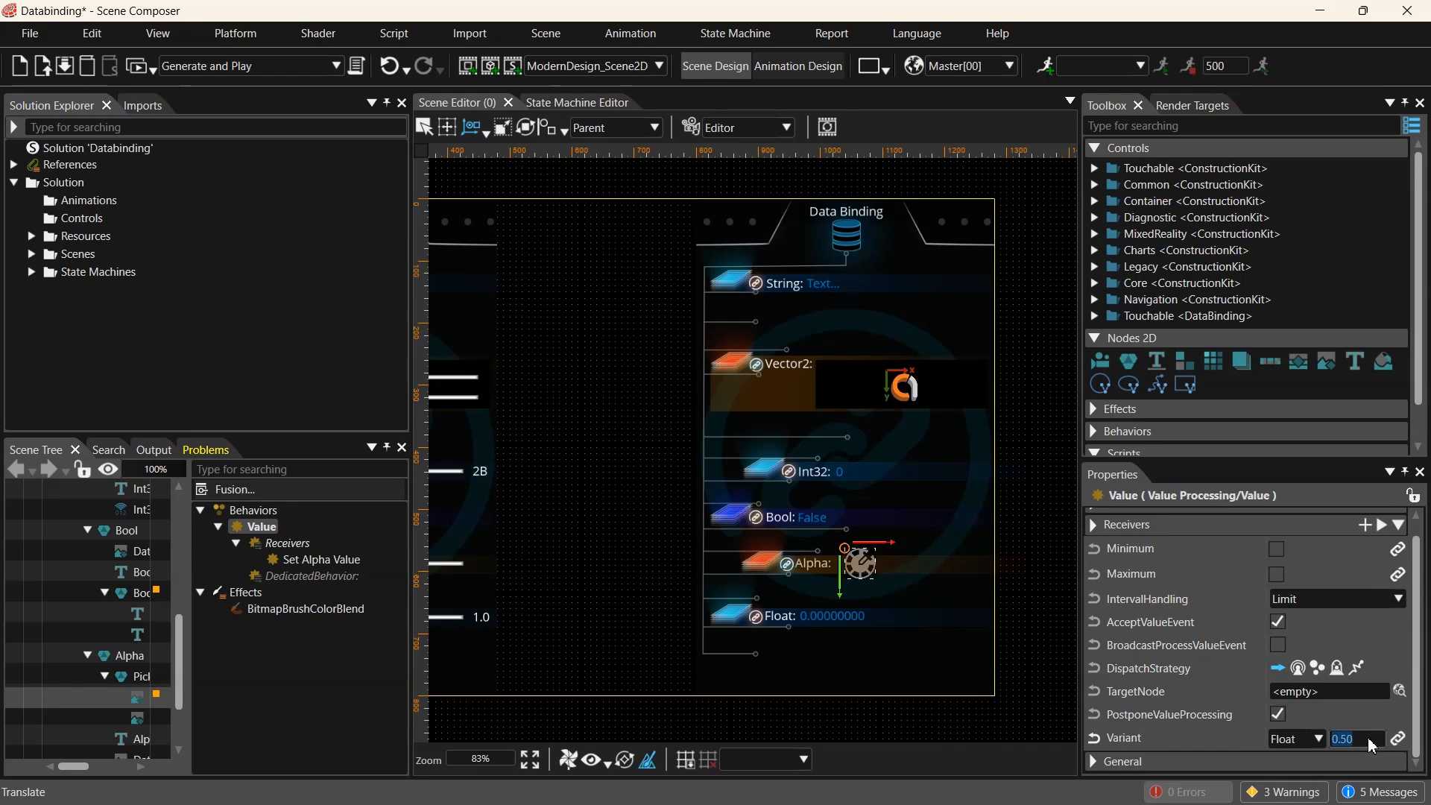
type(".1")
key("Return")
scroll(907, 596, "up", 3)
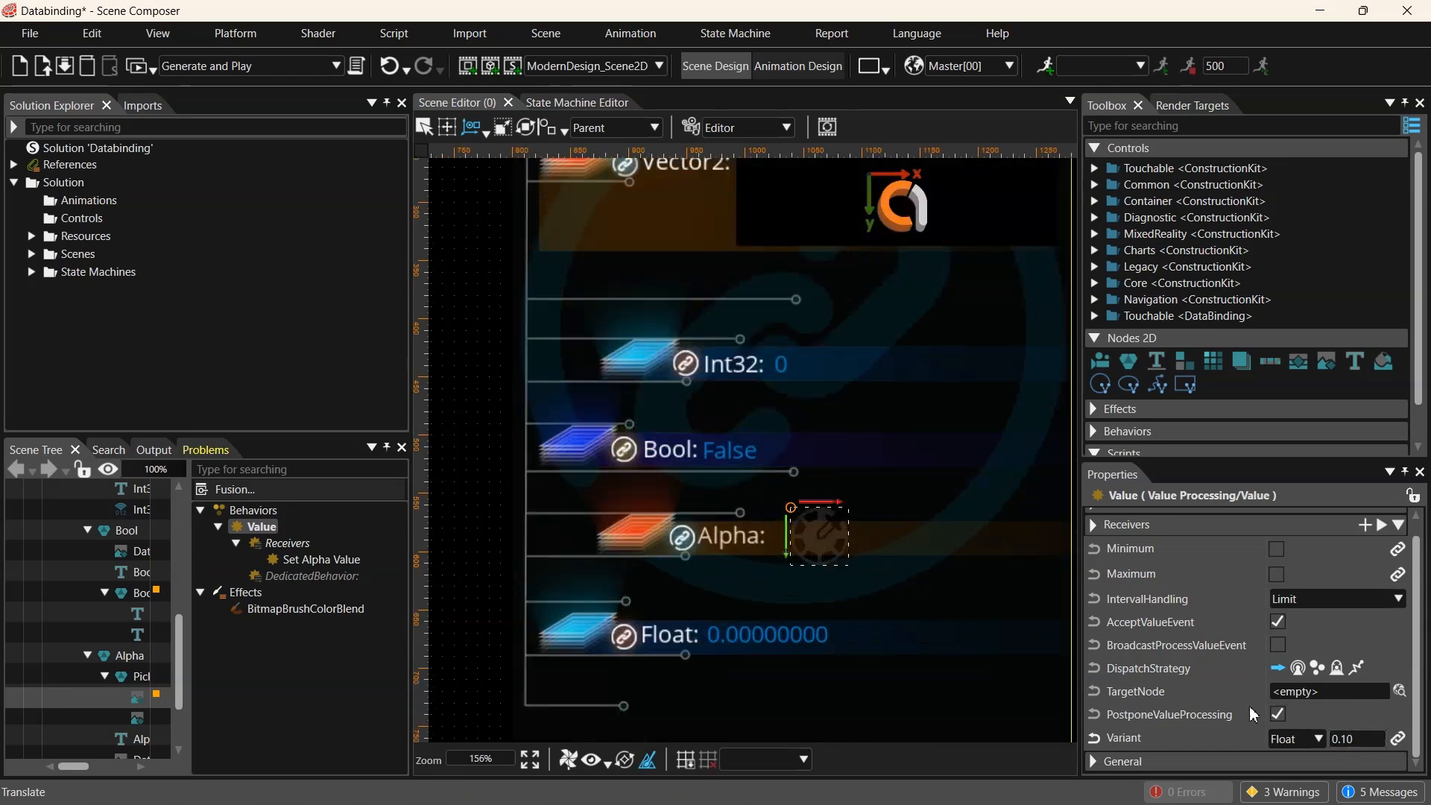
left_click(1365, 742)
type(".9")
key("Return")
type(".5")
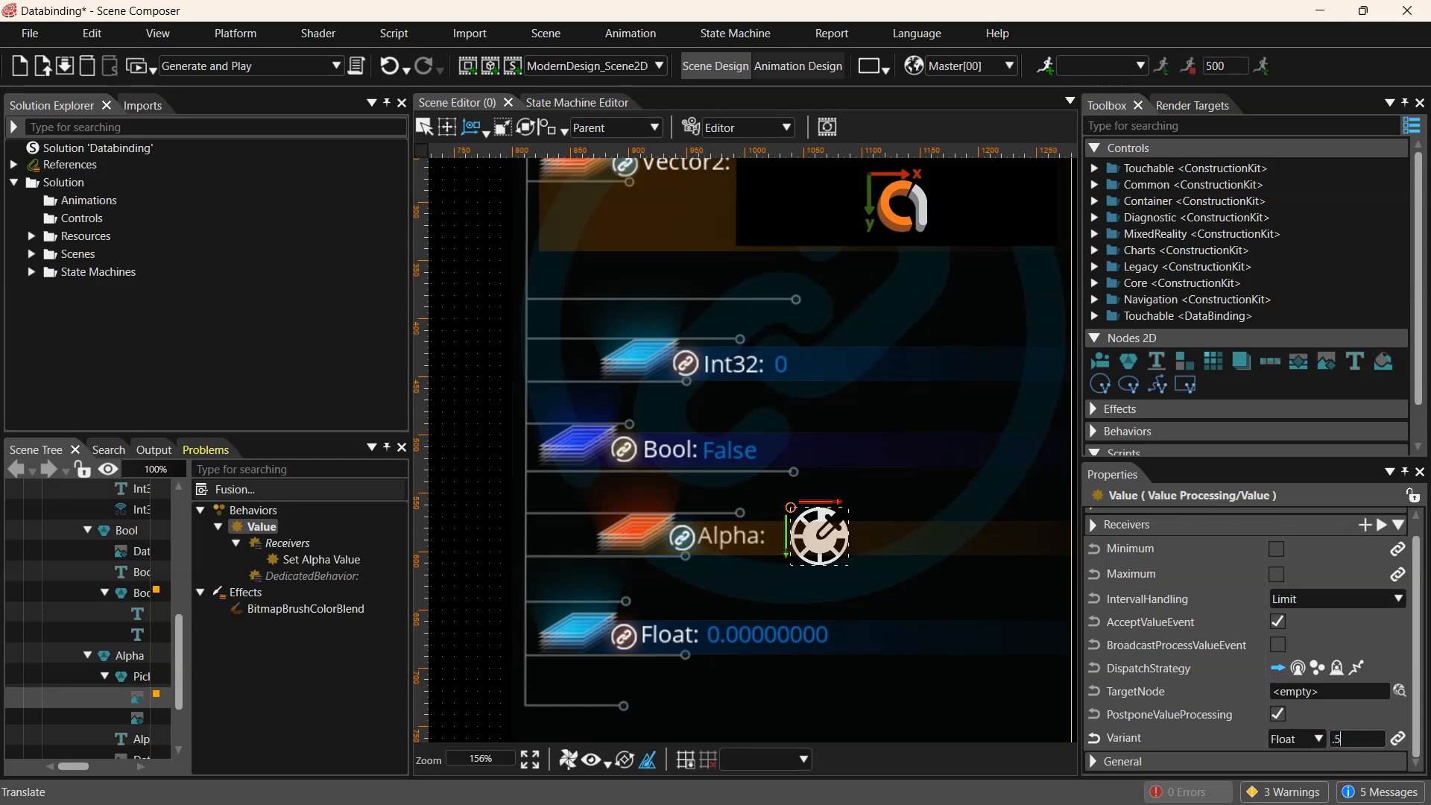
key("Return")
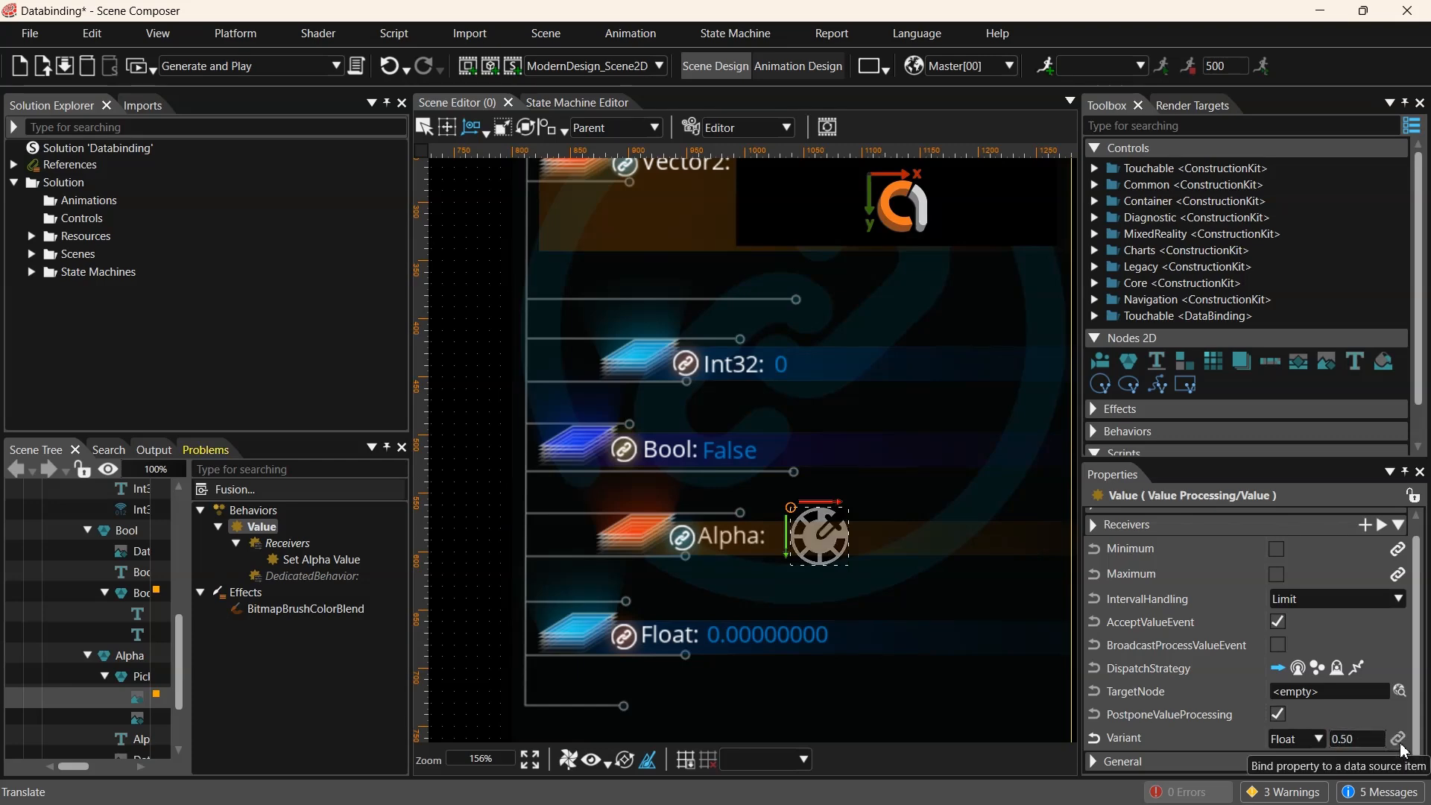
- Bind the alpha Value behavior's Variant property to PredefinedBindingSource5/Item6
left_click(1398, 739)
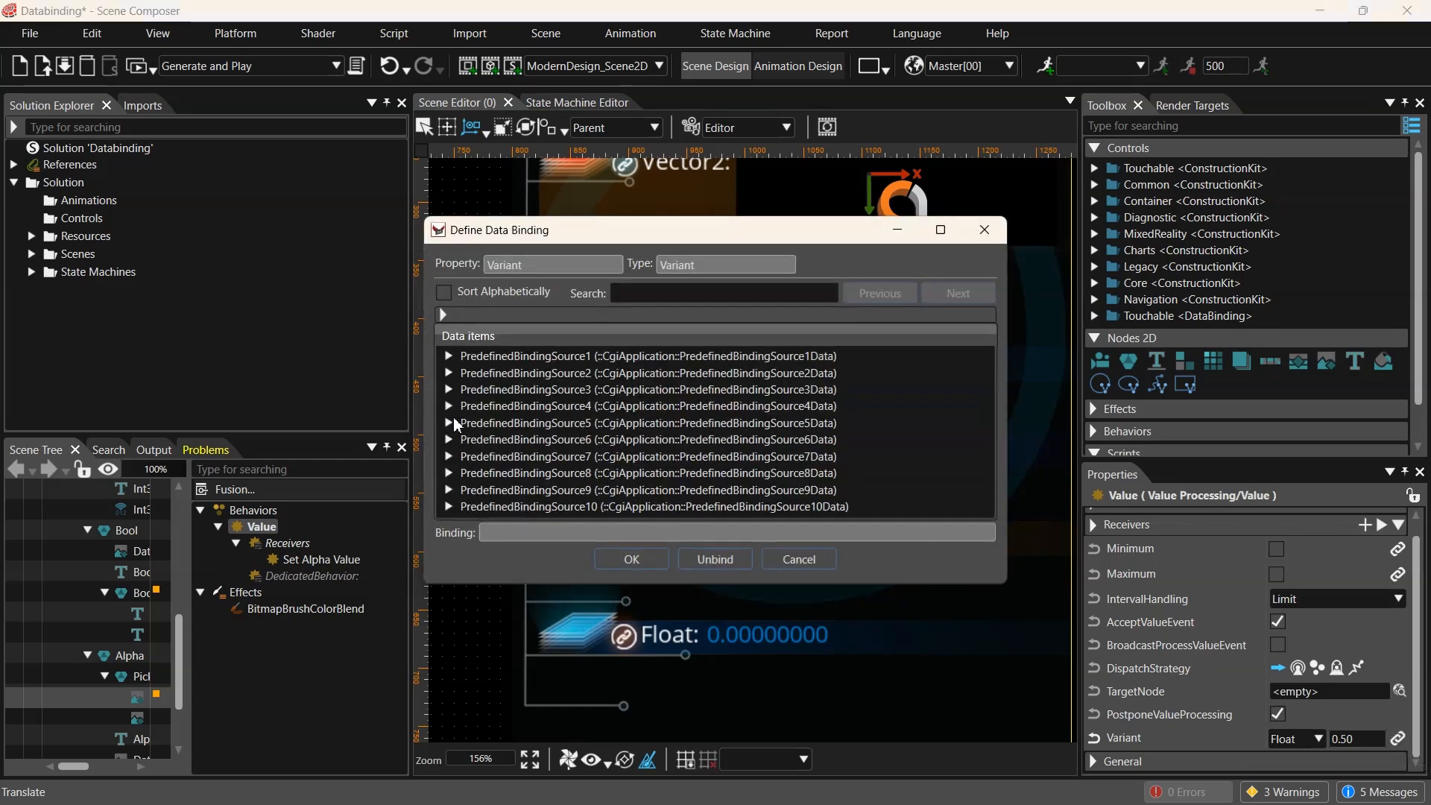
left_click(449, 423)
left_click(512, 525)
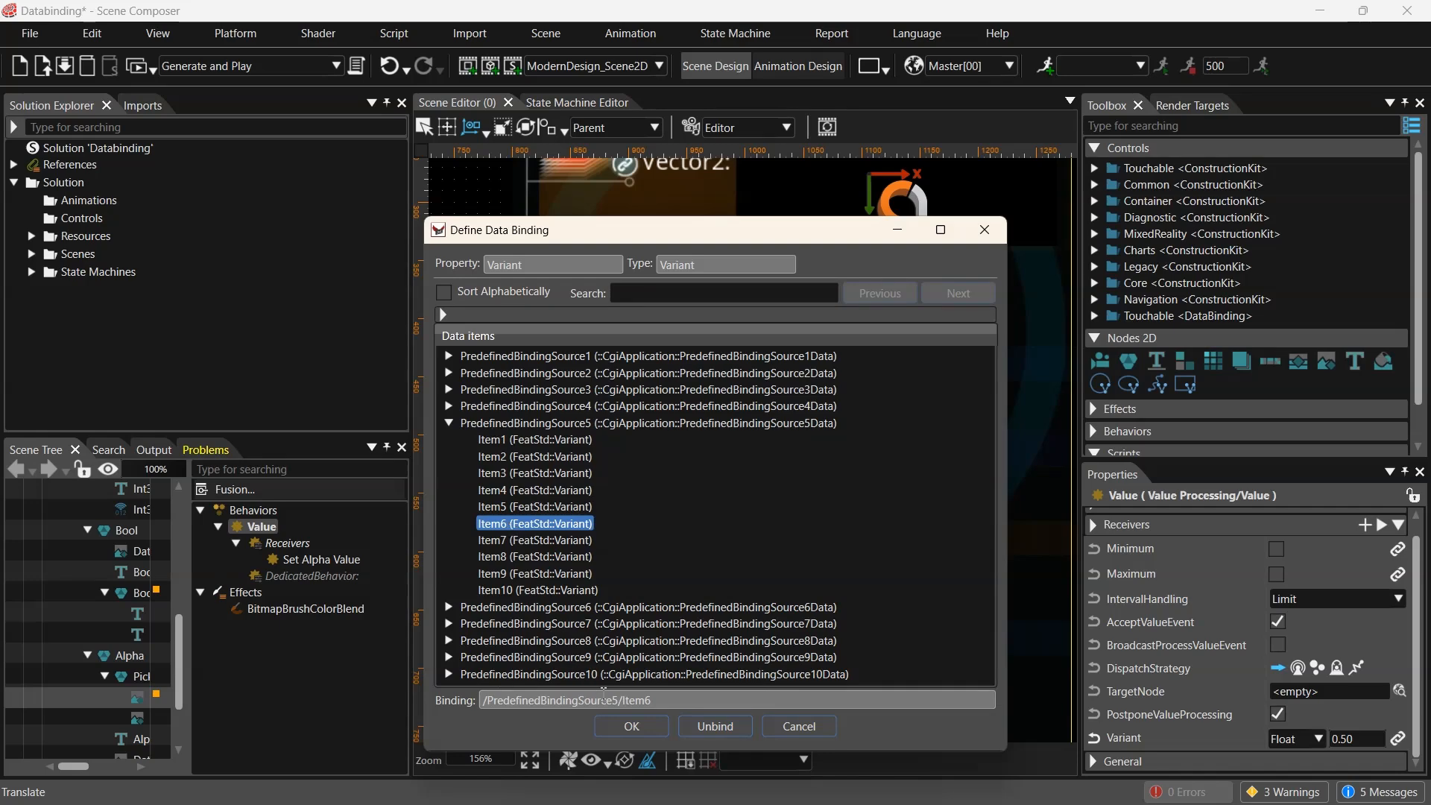
left_click(626, 727)
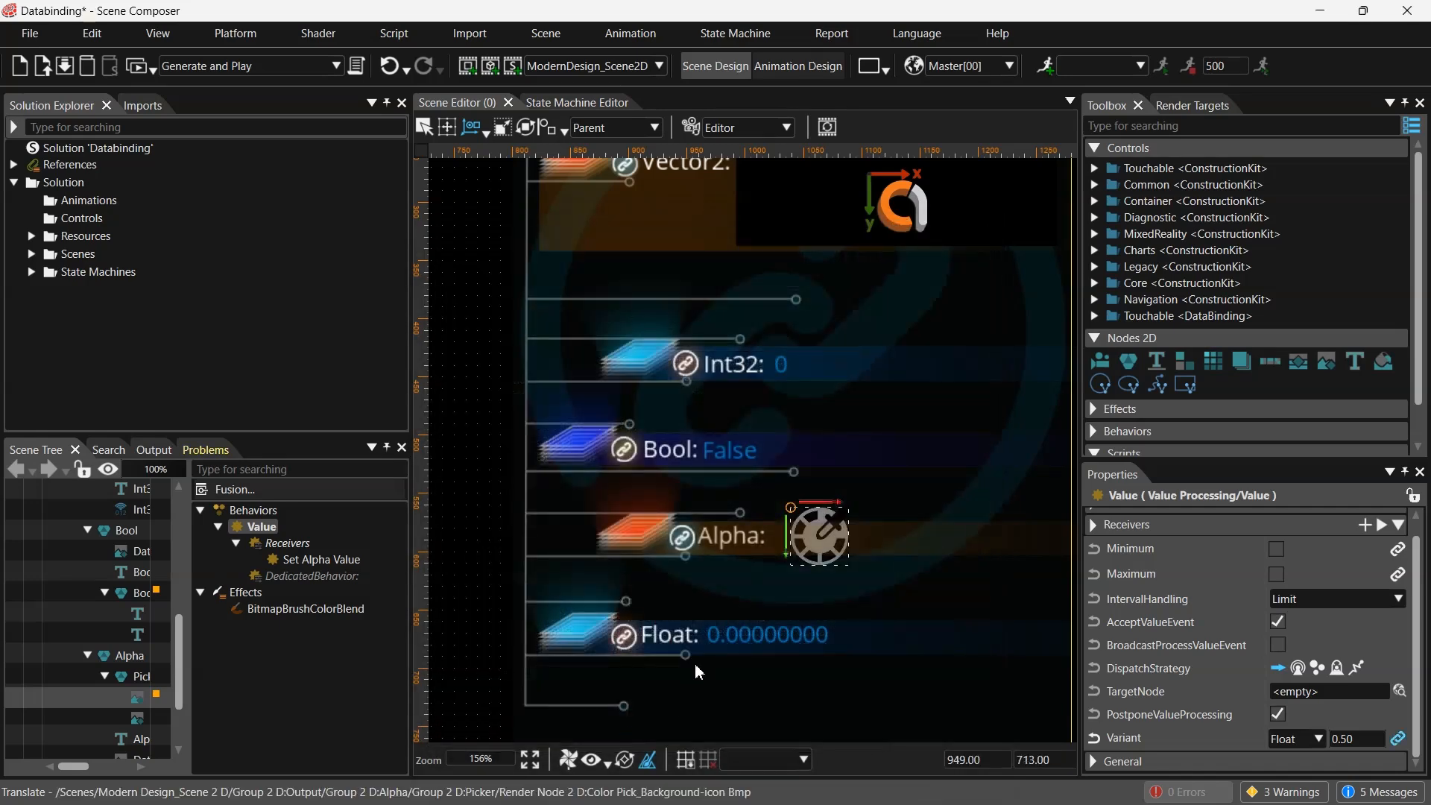
- Select Float_Text Value and scrub its Value to about 14, then reset it to 0
left_click(767, 634)
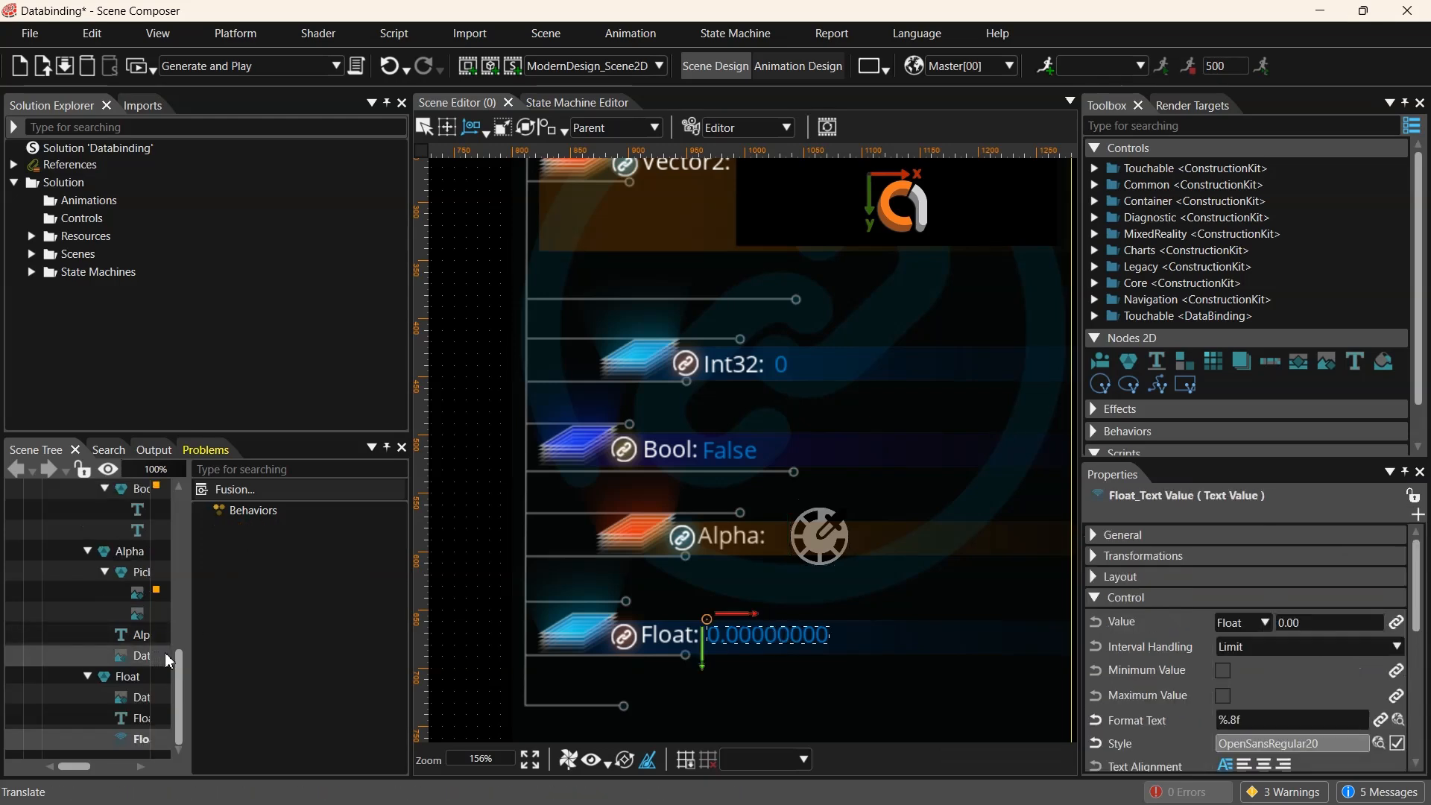
left_click_drag(186, 653, 292, 643)
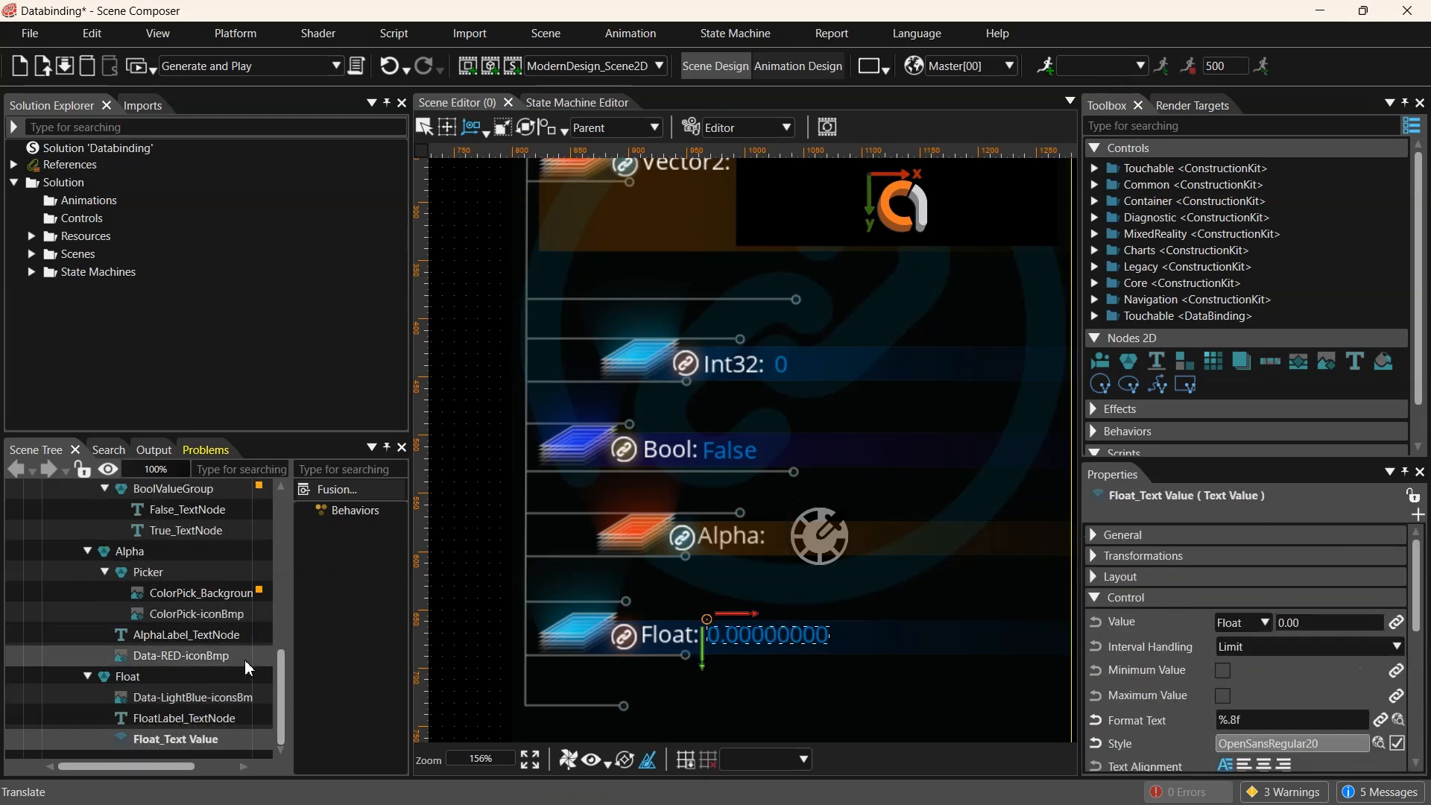
left_click(192, 749)
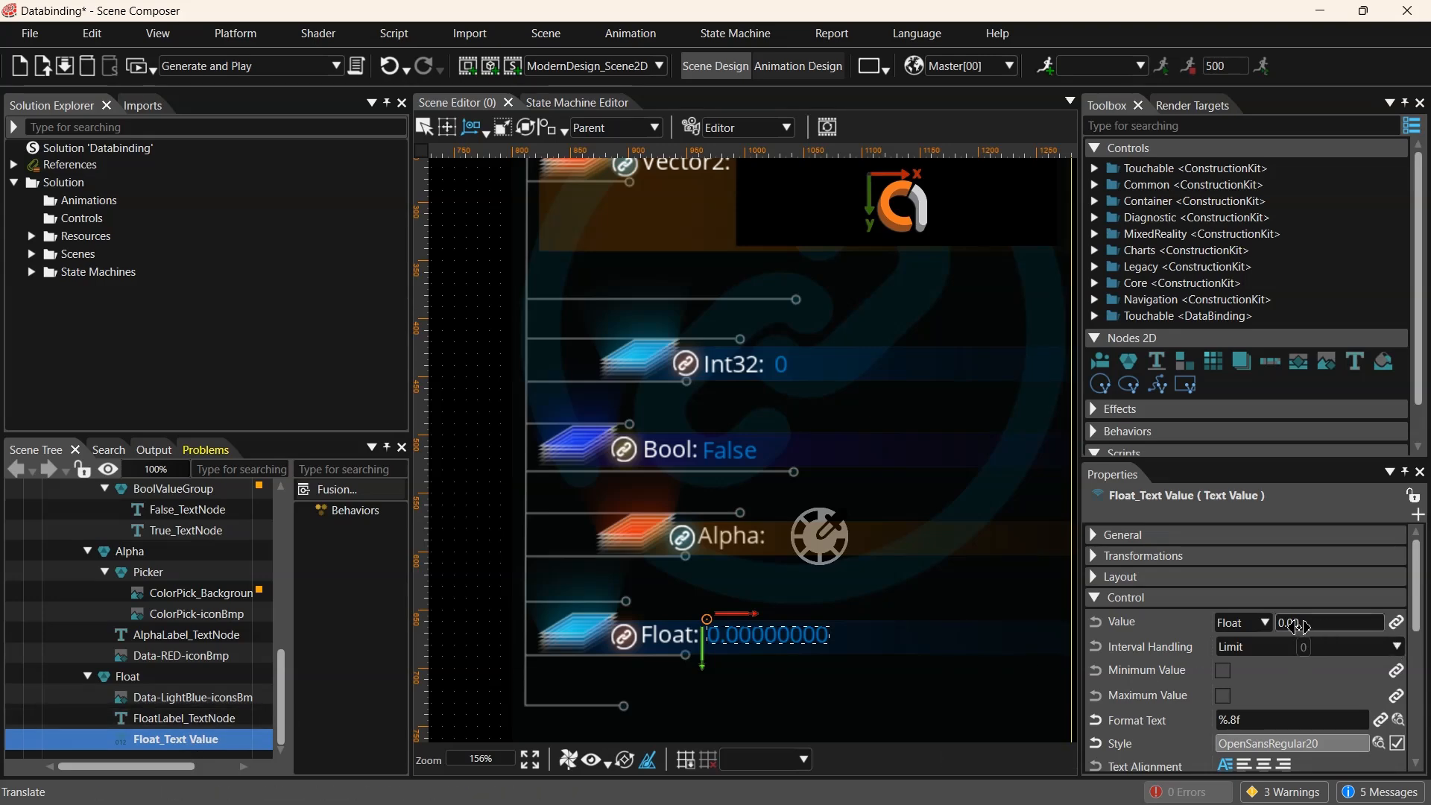
left_click_drag(1298, 627, 1306, 627)
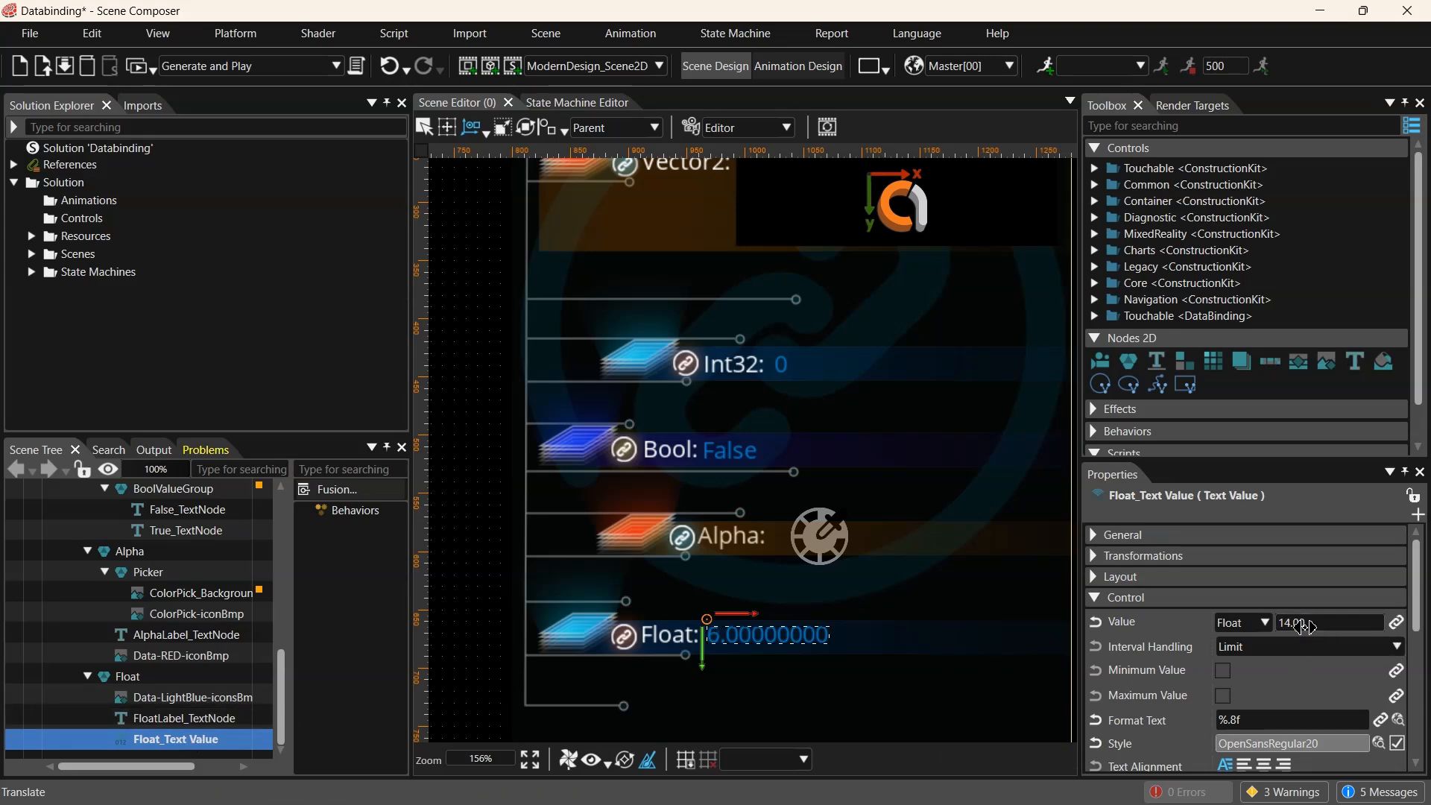
left_click(1325, 630)
type("0")
key("Return")
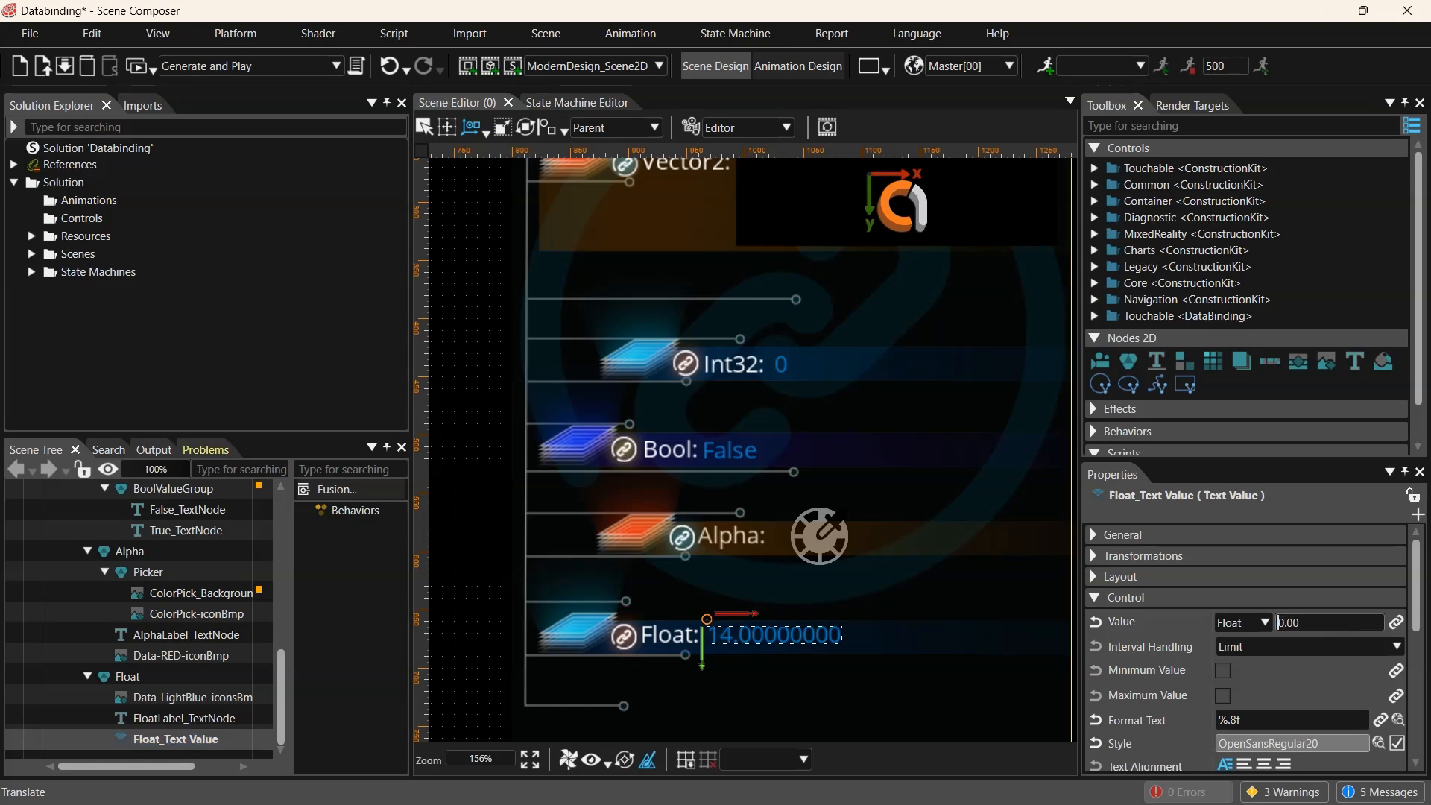
- Bind Float_Text Value's Value property to PredefinedBindingSource5/Item7
left_click(1395, 623)
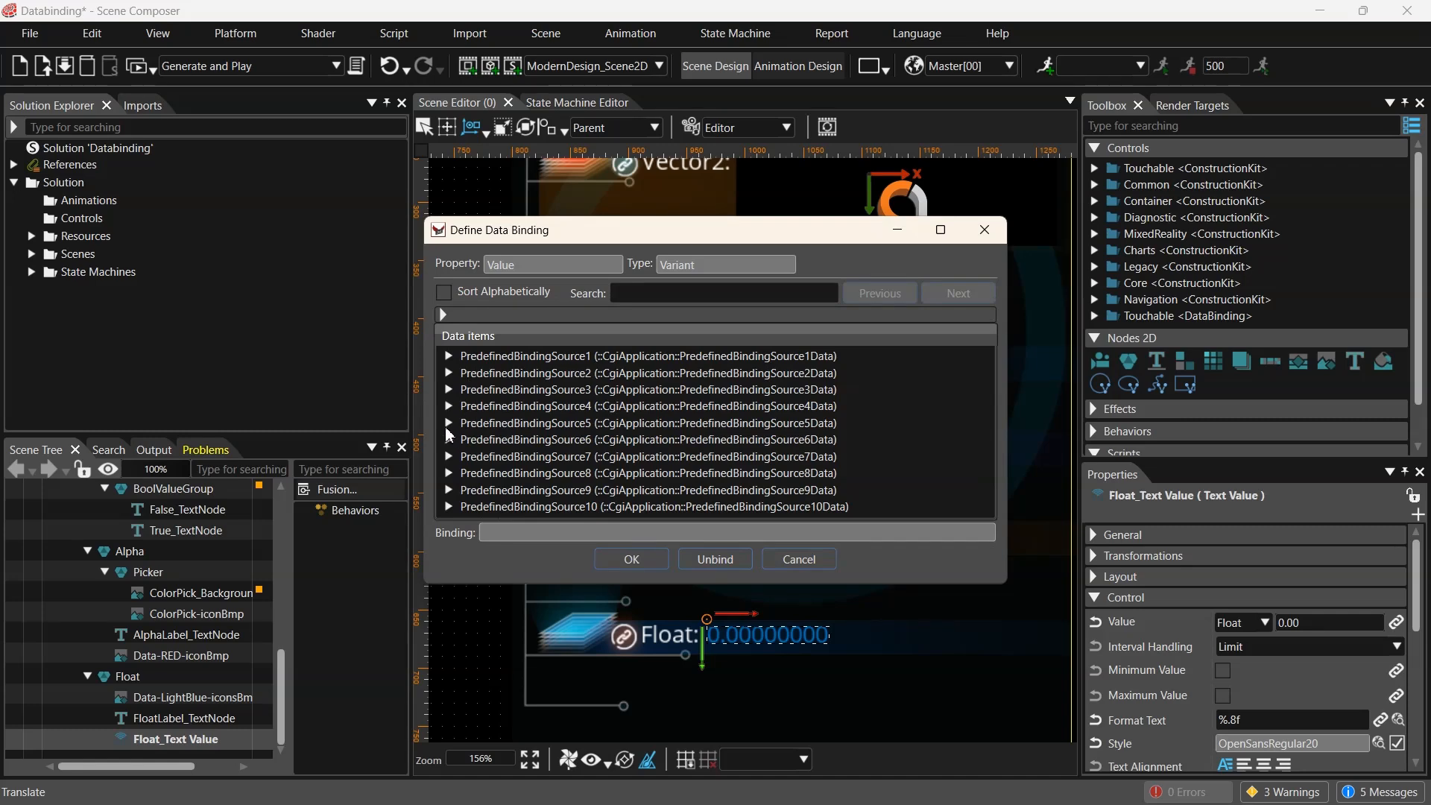
left_click(448, 424)
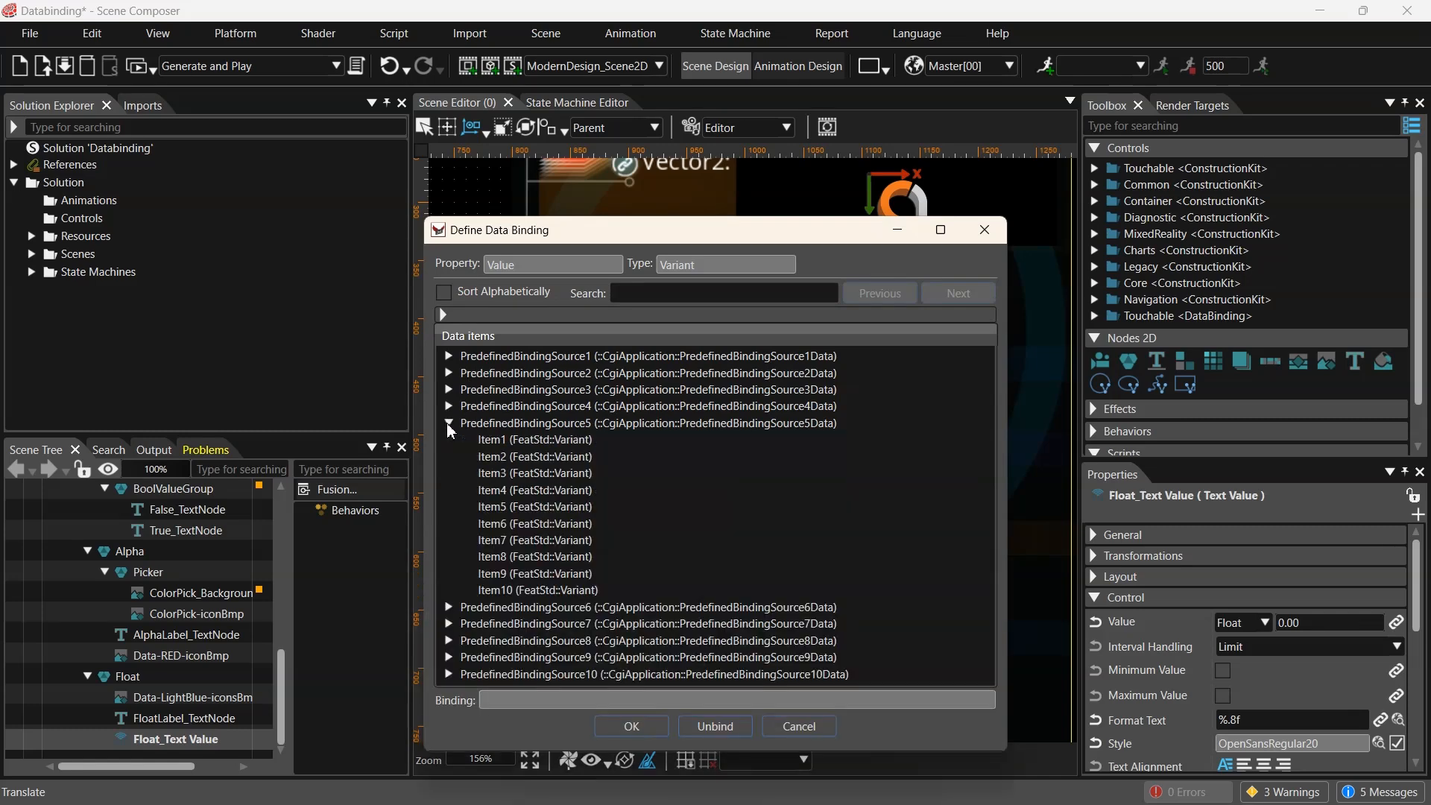
left_click(570, 542)
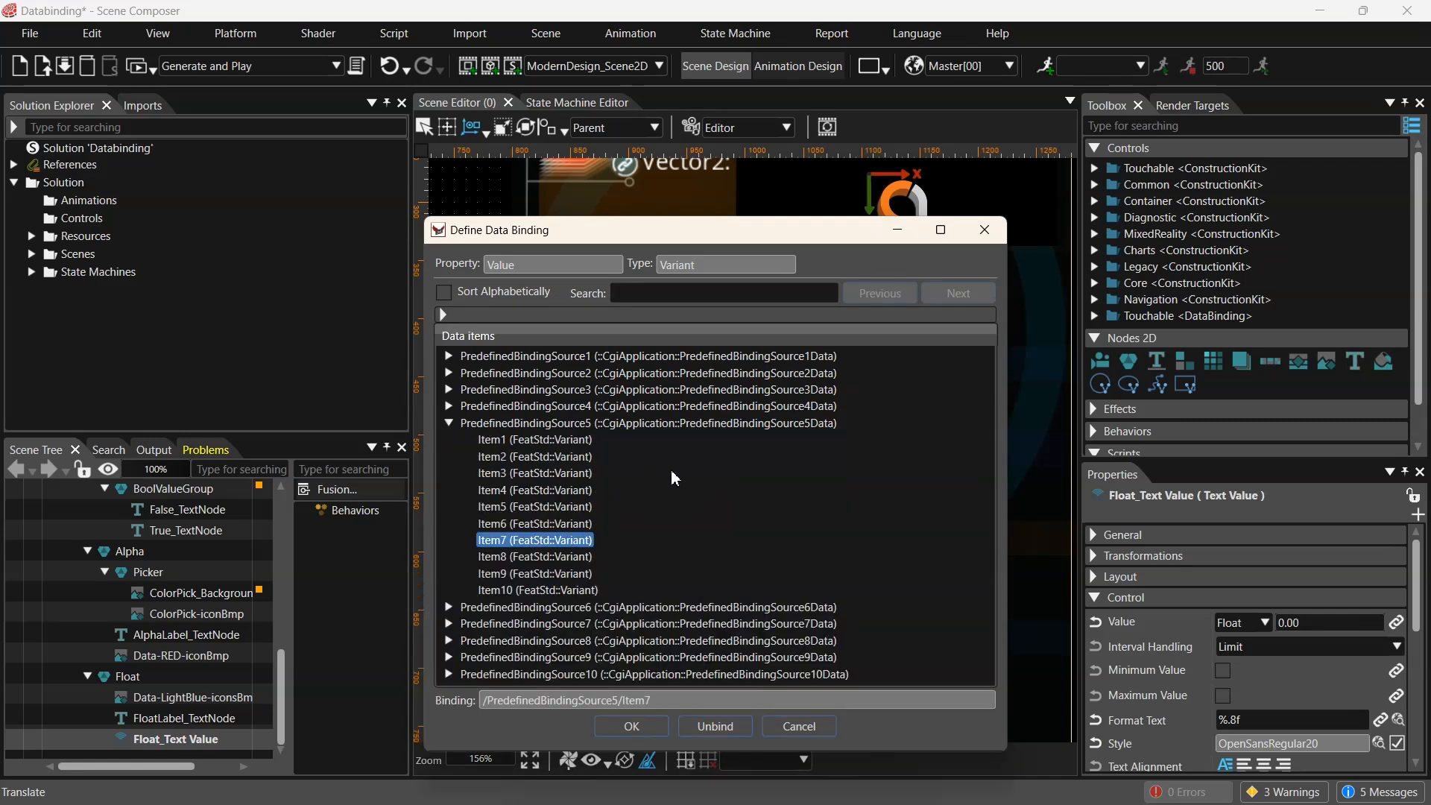
left_click(631, 727)
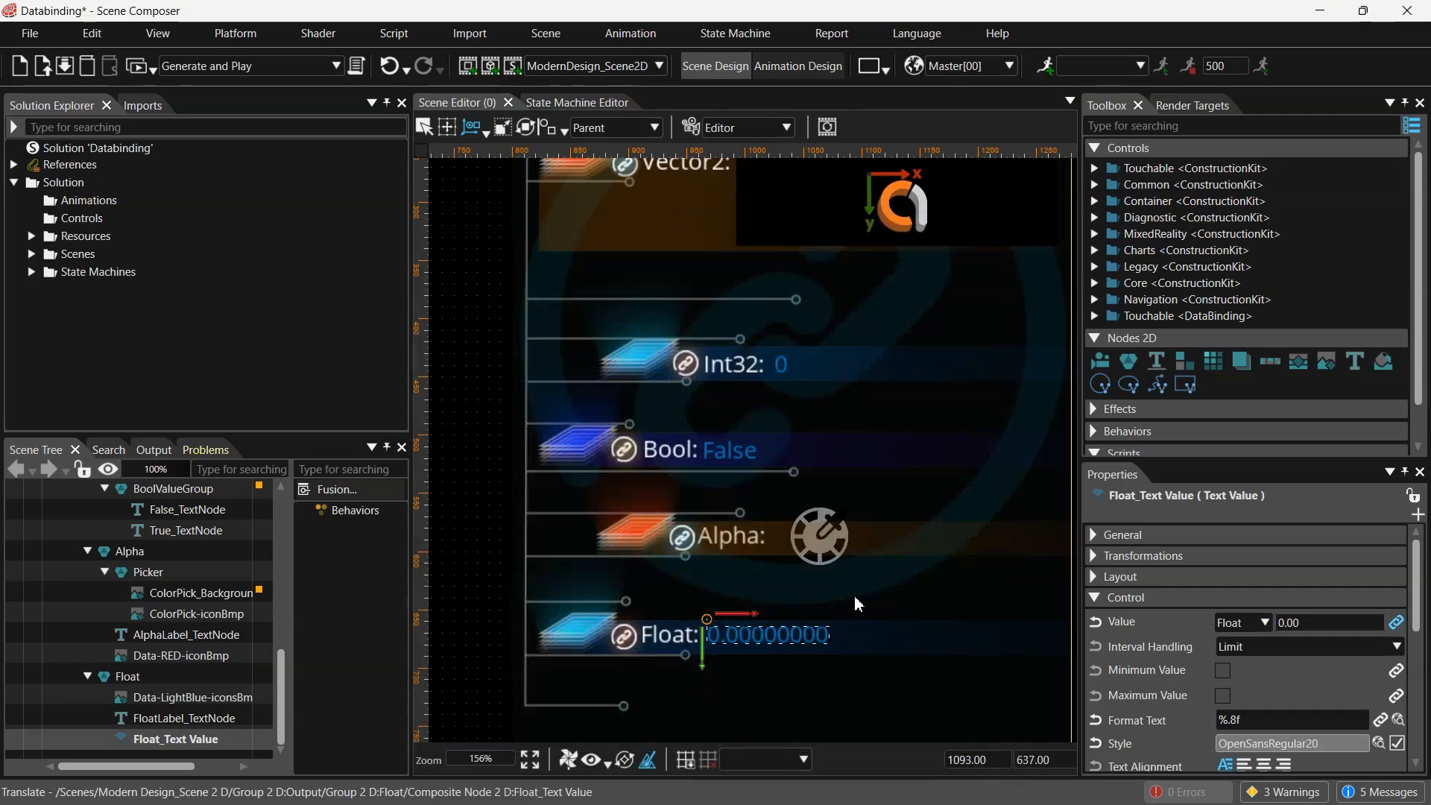
left_click(486, 556)
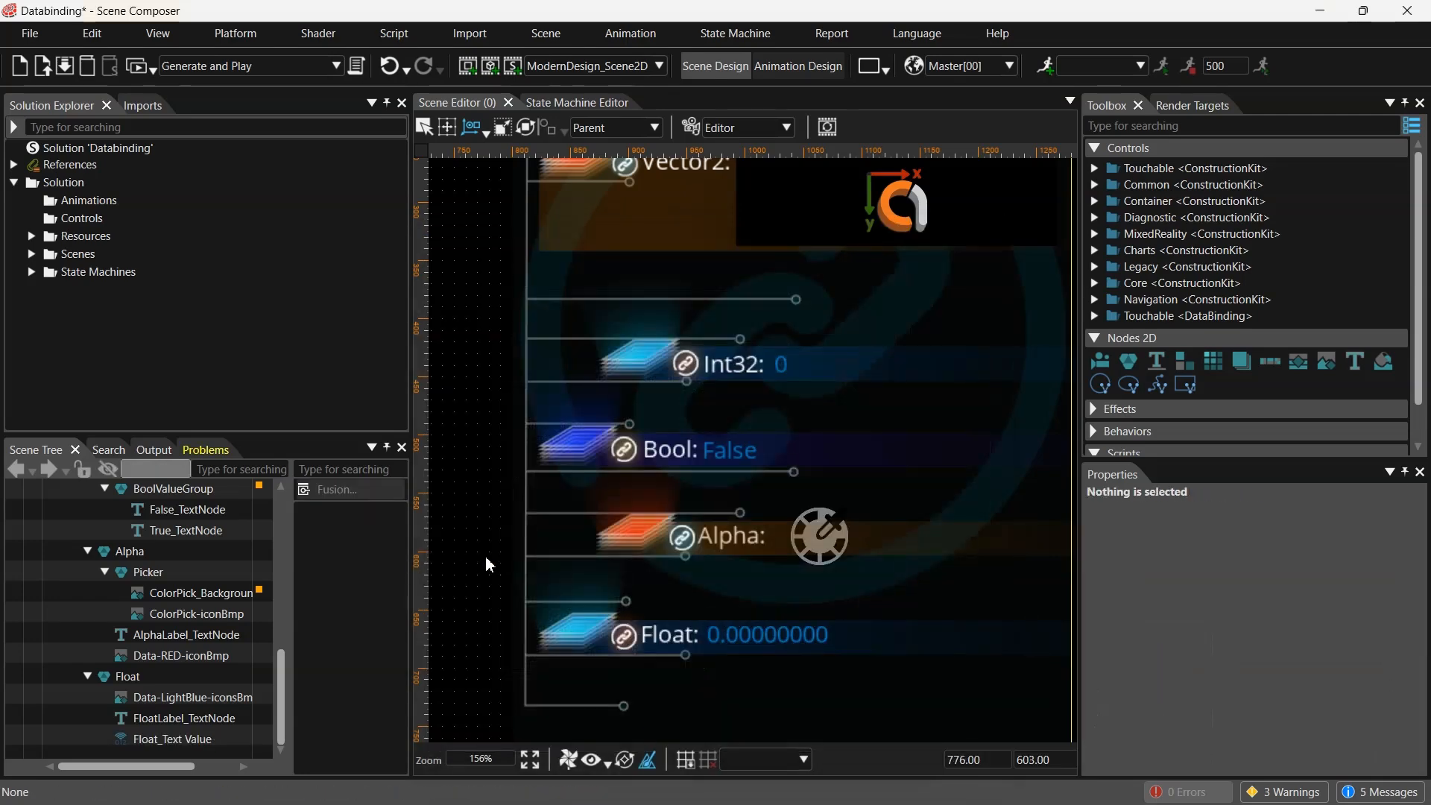
- Collapse the String, Vector2, Int_32, Bool, Alpha and Float groups under Output in the scene tree
scroll(502, 521, "down", 3)
scroll(676, 528, "down", 2)
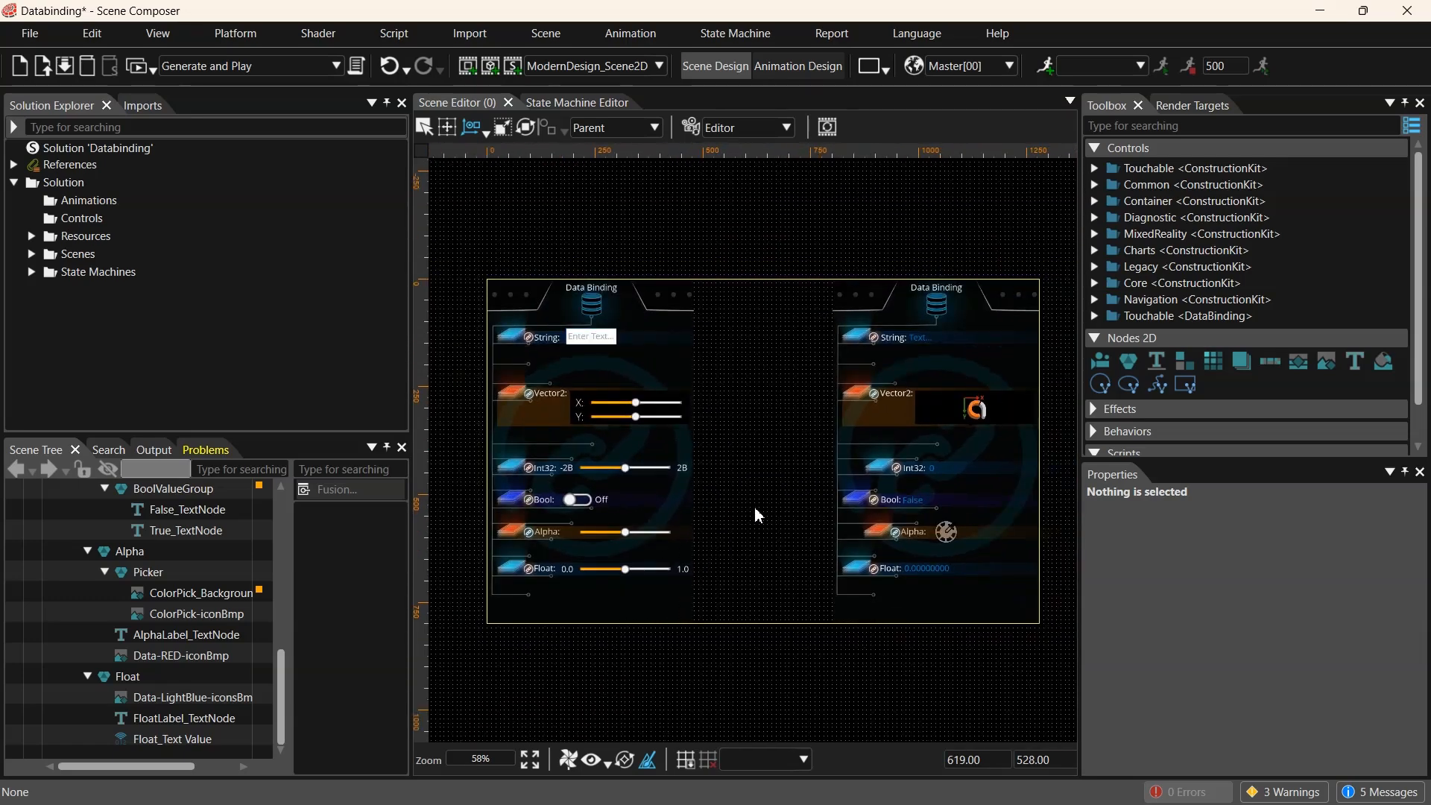
scroll(140, 620, "up", 8)
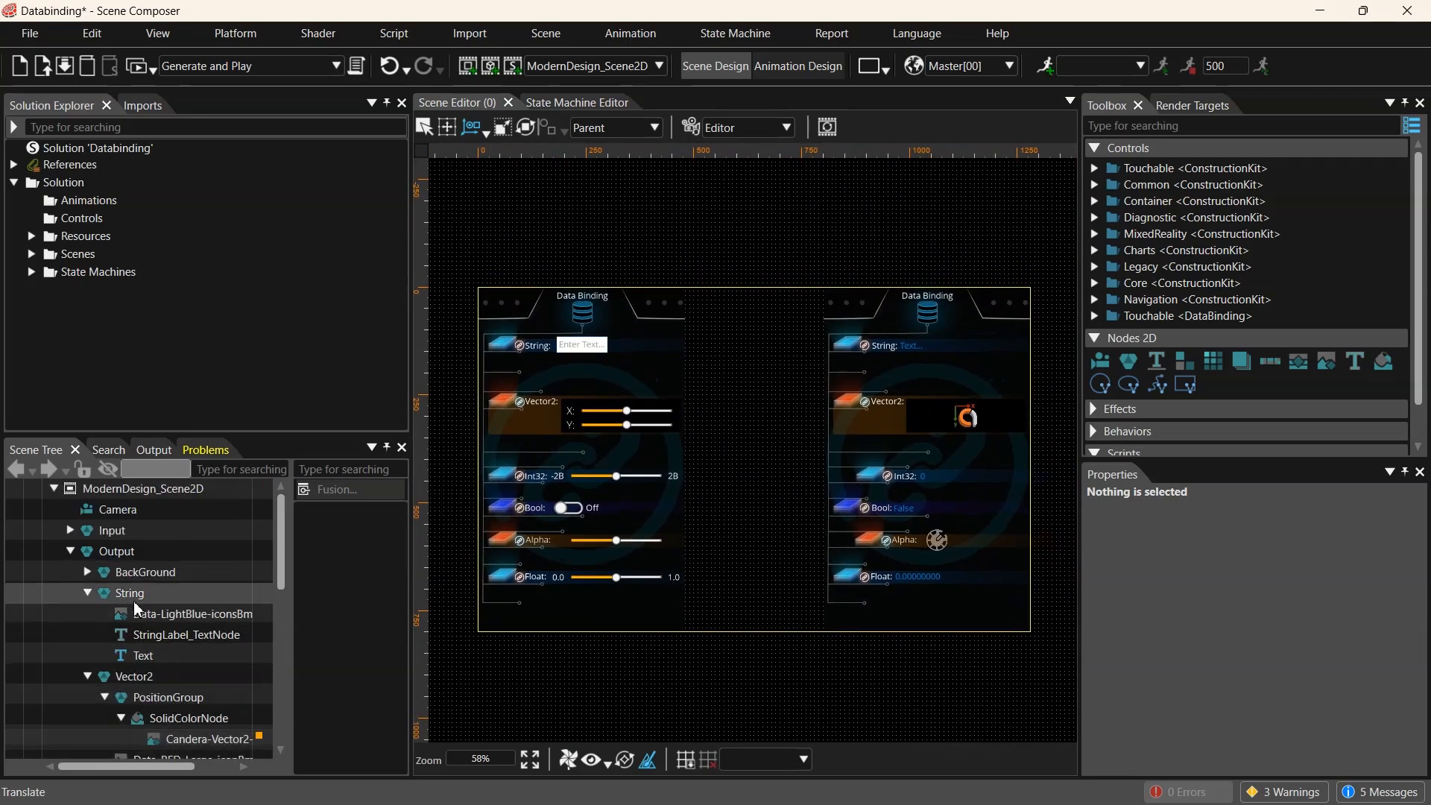
left_click(88, 594)
left_click(88, 614)
left_click(88, 635)
left_click(88, 656)
left_click(88, 677)
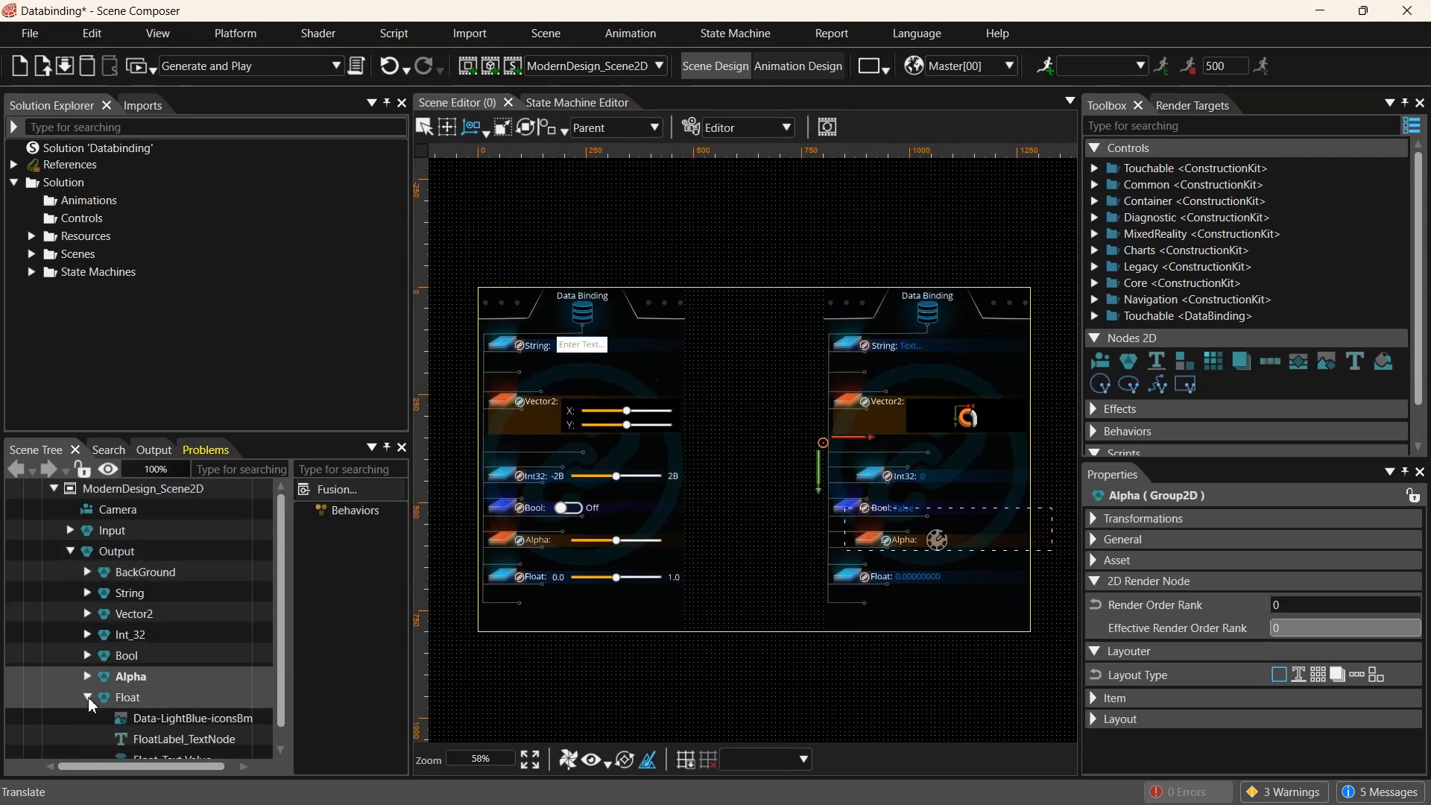
left_click(88, 698)
left_click(888, 699)
middle_click_drag(1049, 499, 1002, 493)
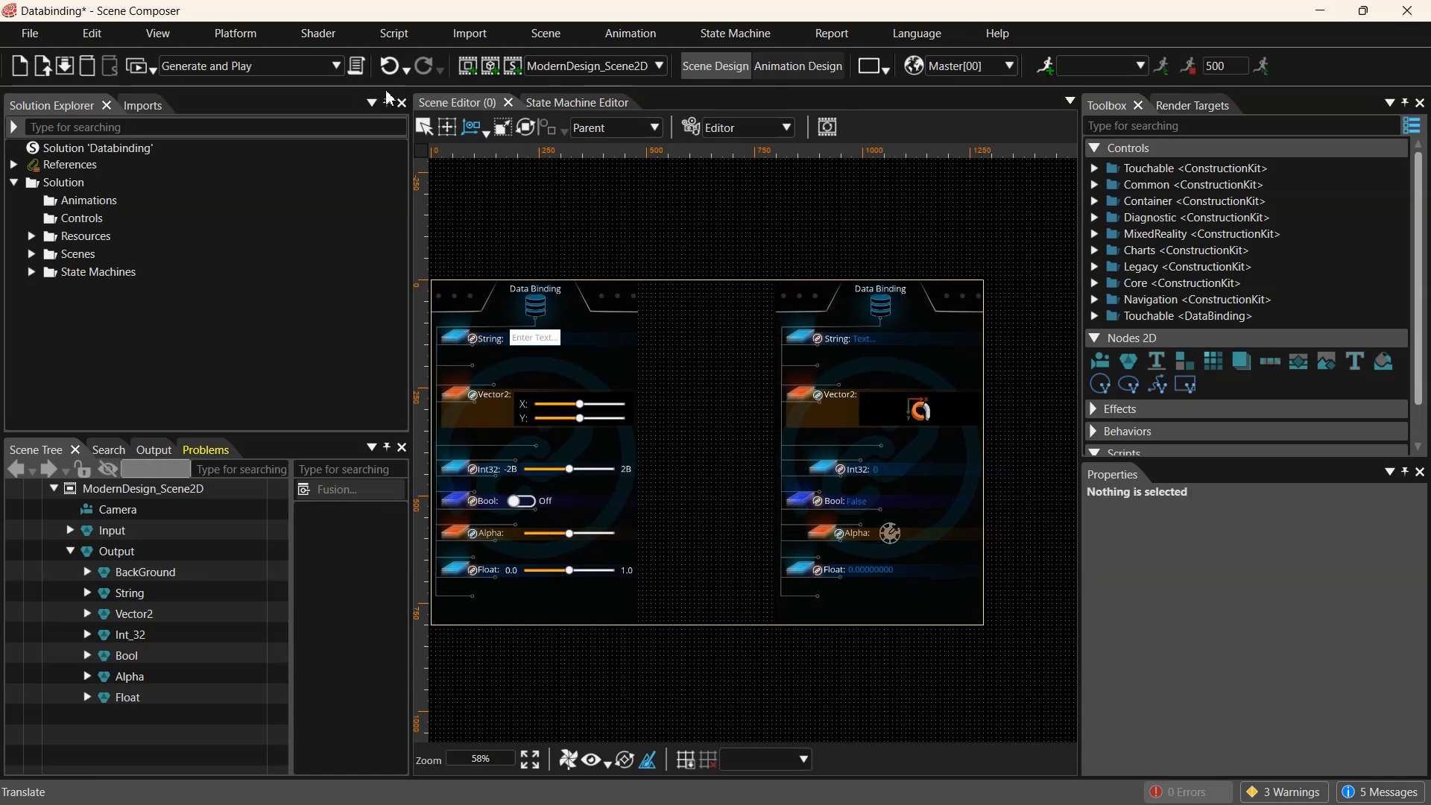
- Launch the scene in the Player and reposition the player window
left_click(138, 69)
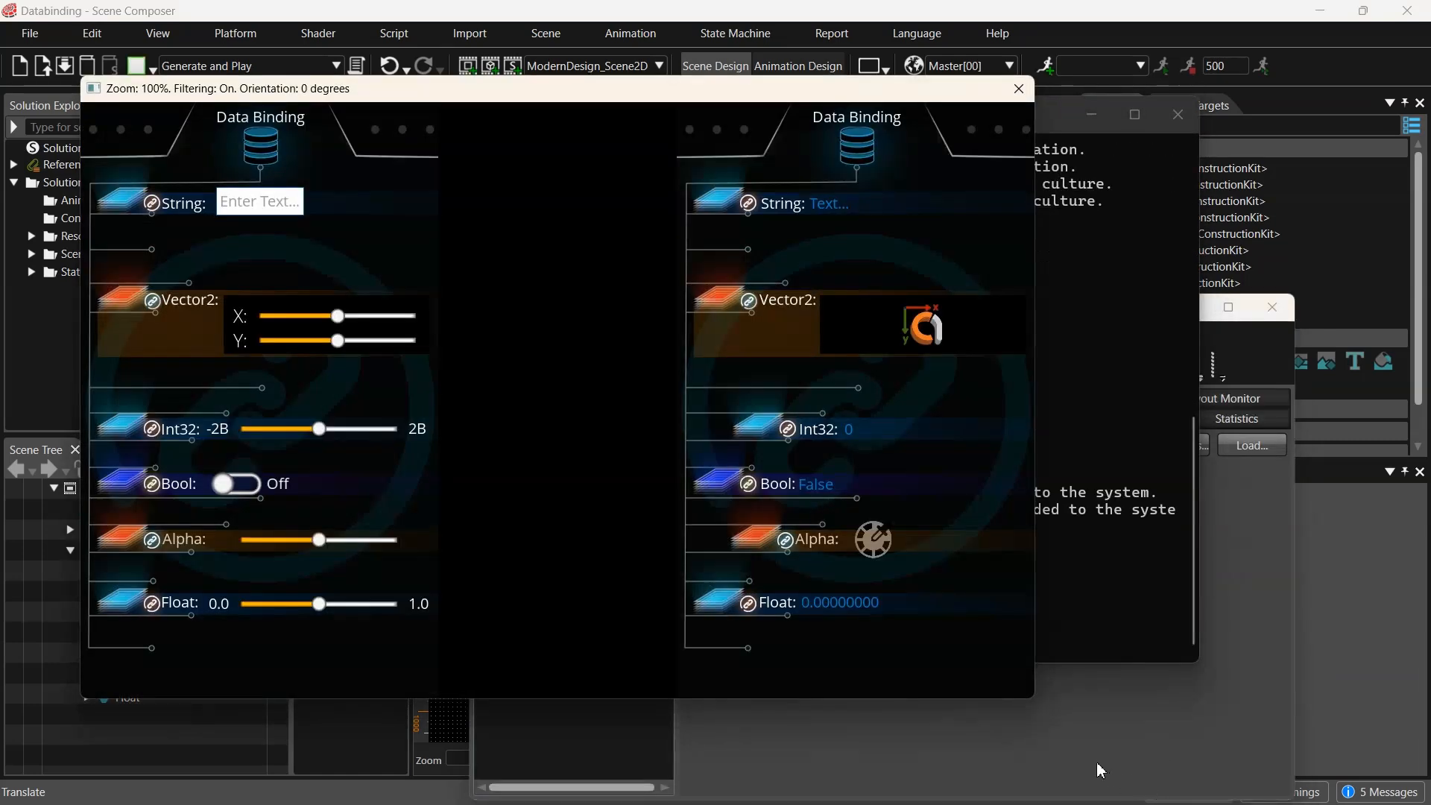
left_click_drag(697, 89, 631, 24)
left_click(1085, 757)
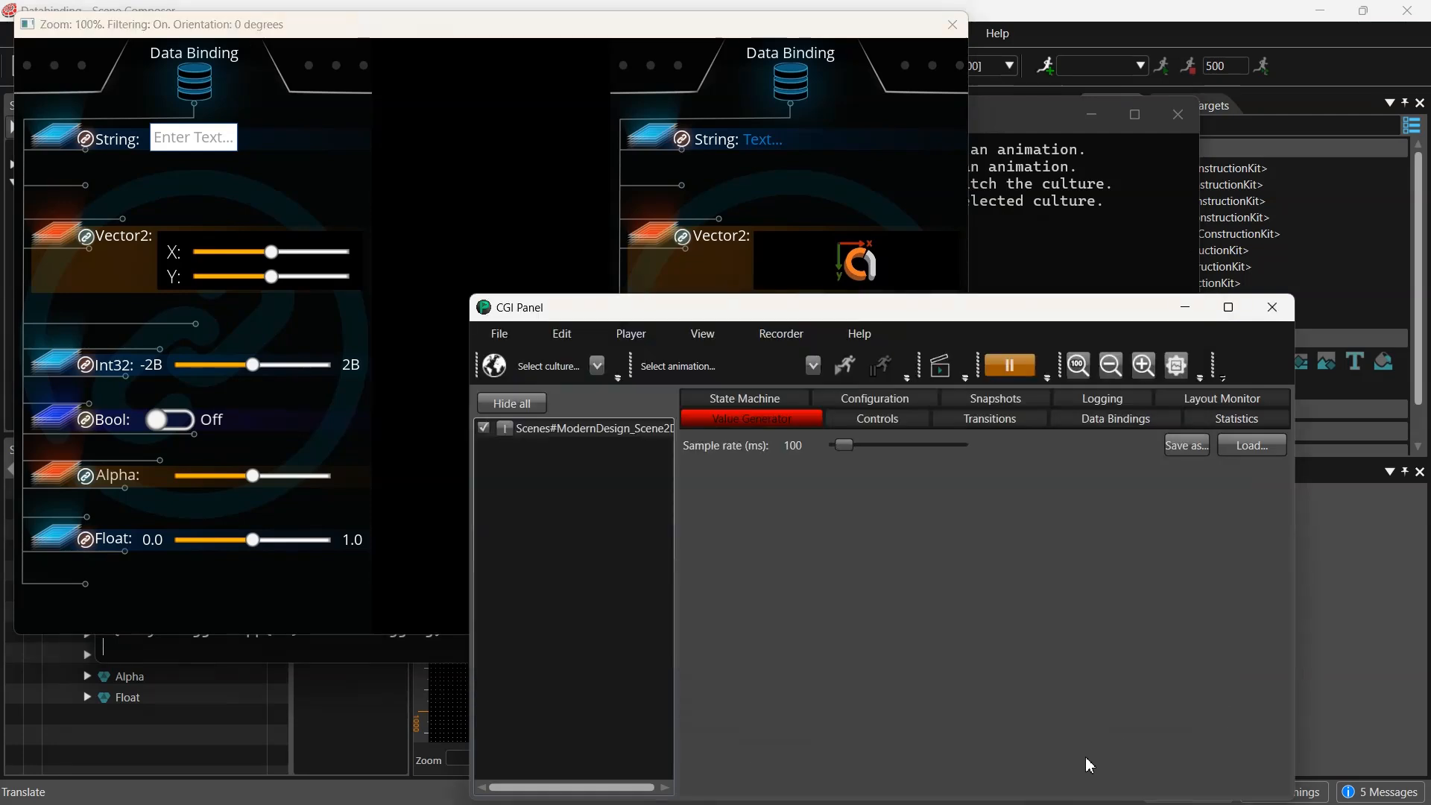
- Open the Controls list for the ModernDesign_Scene2D scene in the CGI Panel
left_click(601, 428)
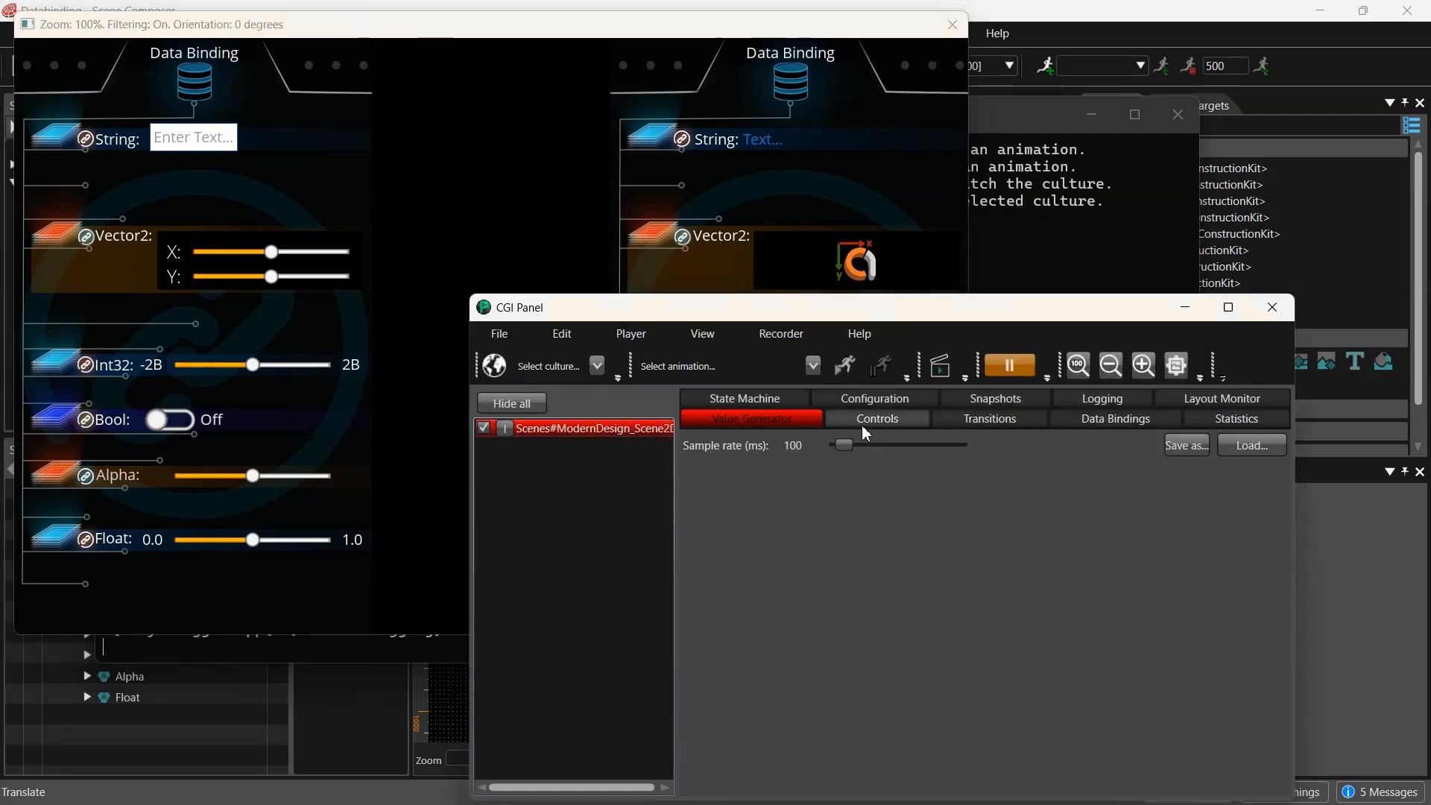
left_click(887, 422)
left_click_drag(905, 301, 1013, 264)
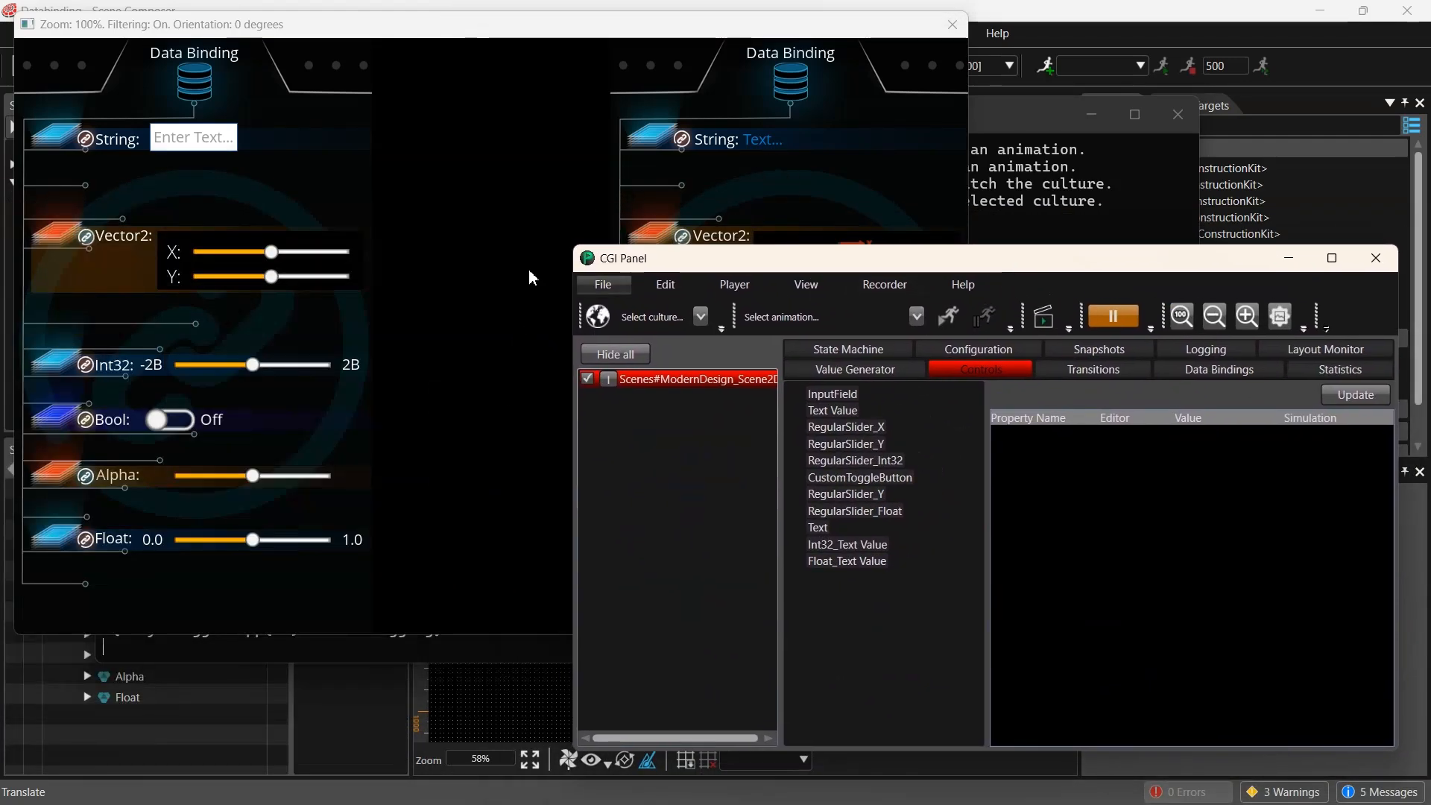
left_click(470, 239)
left_click(1102, 574)
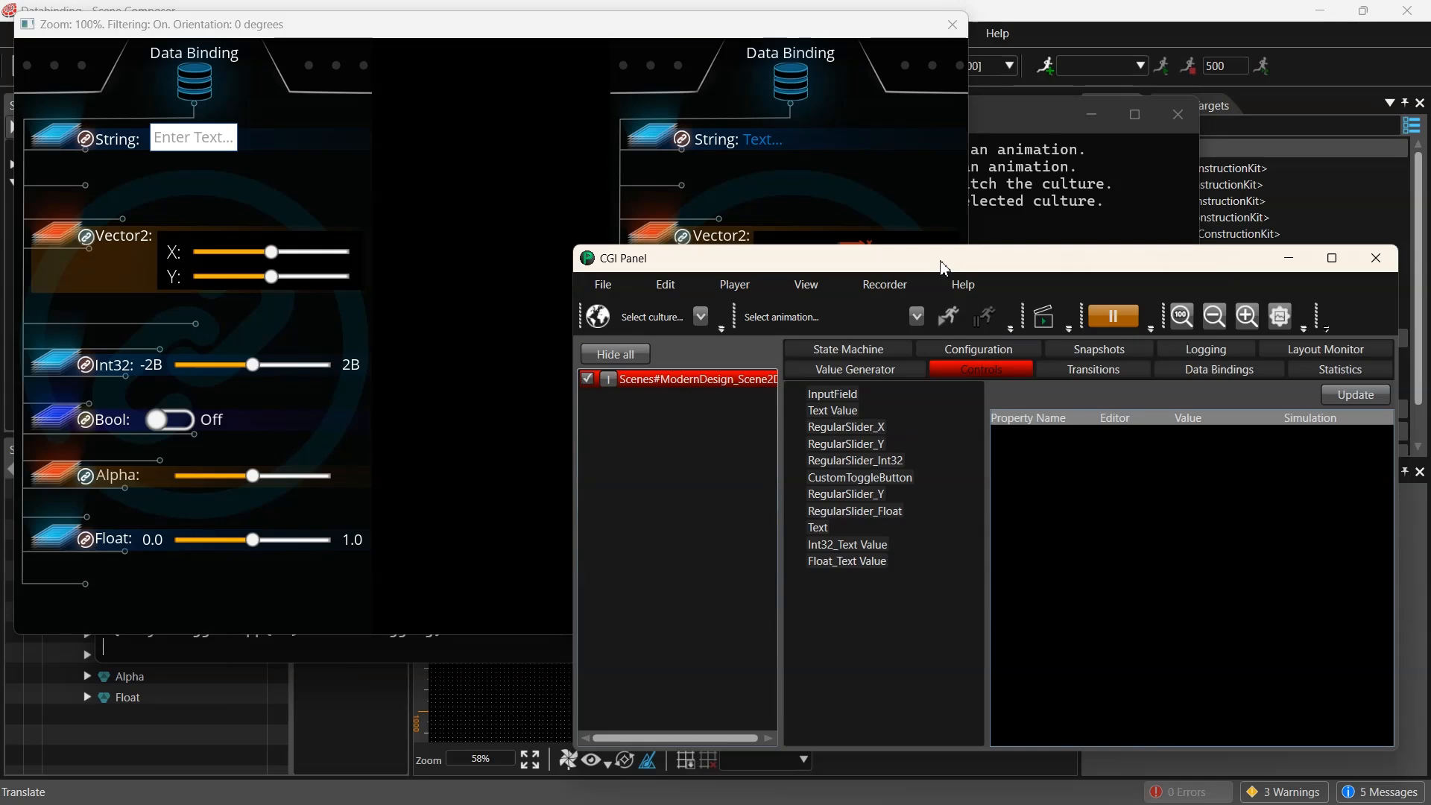
- Inspect the runtime properties of the Float_Text Value and Int32_Text Value controls
left_click(879, 563)
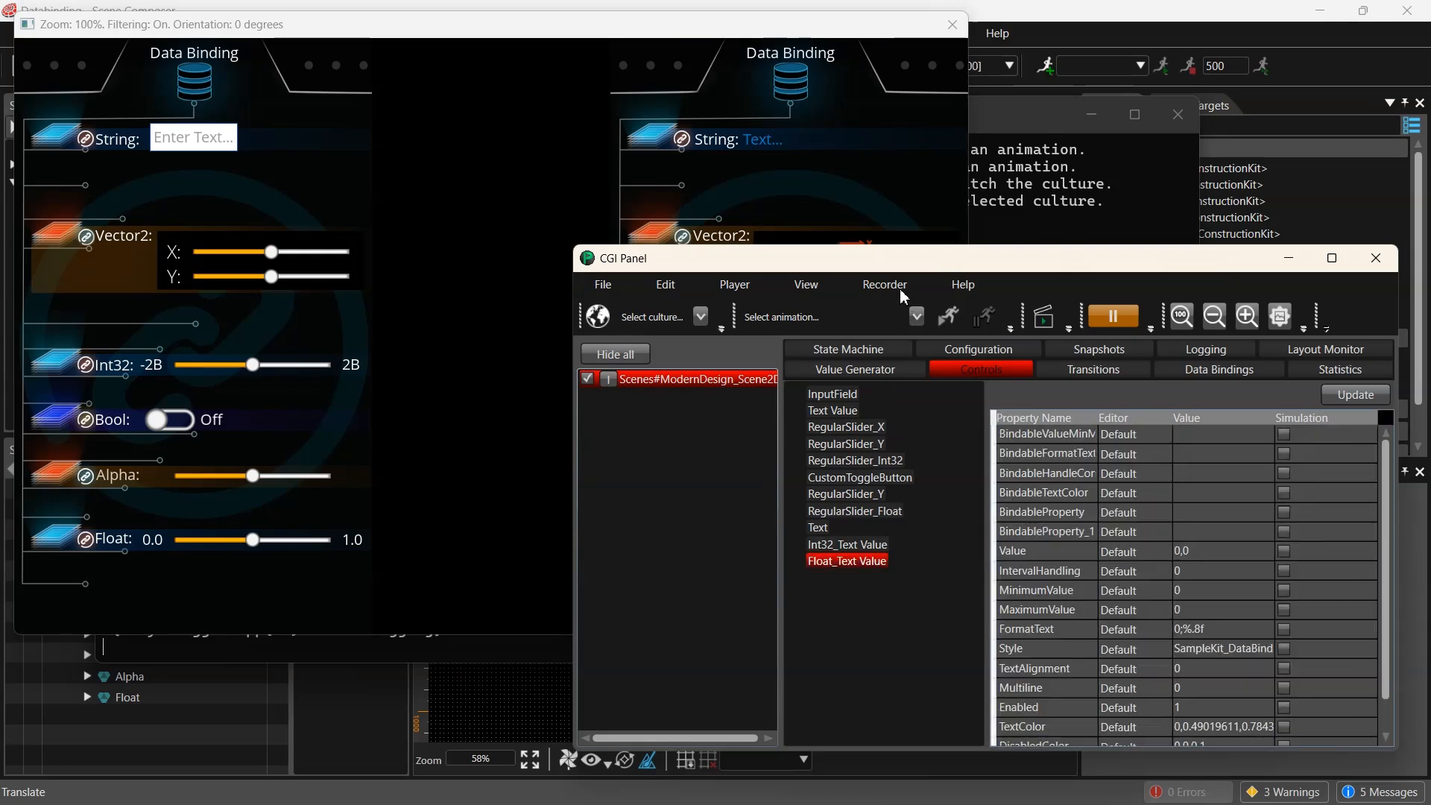
left_click_drag(929, 267, 896, 268)
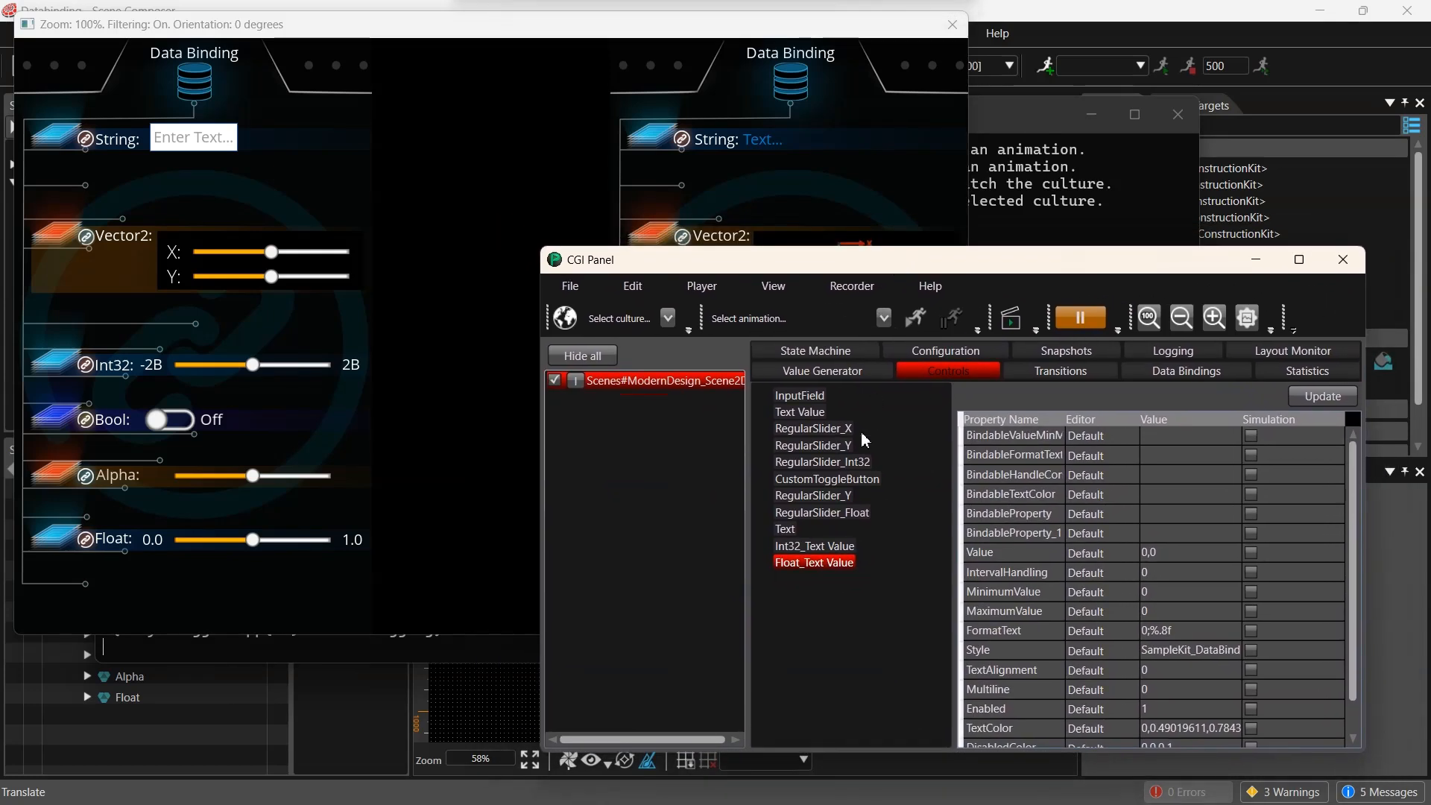
left_click(823, 543)
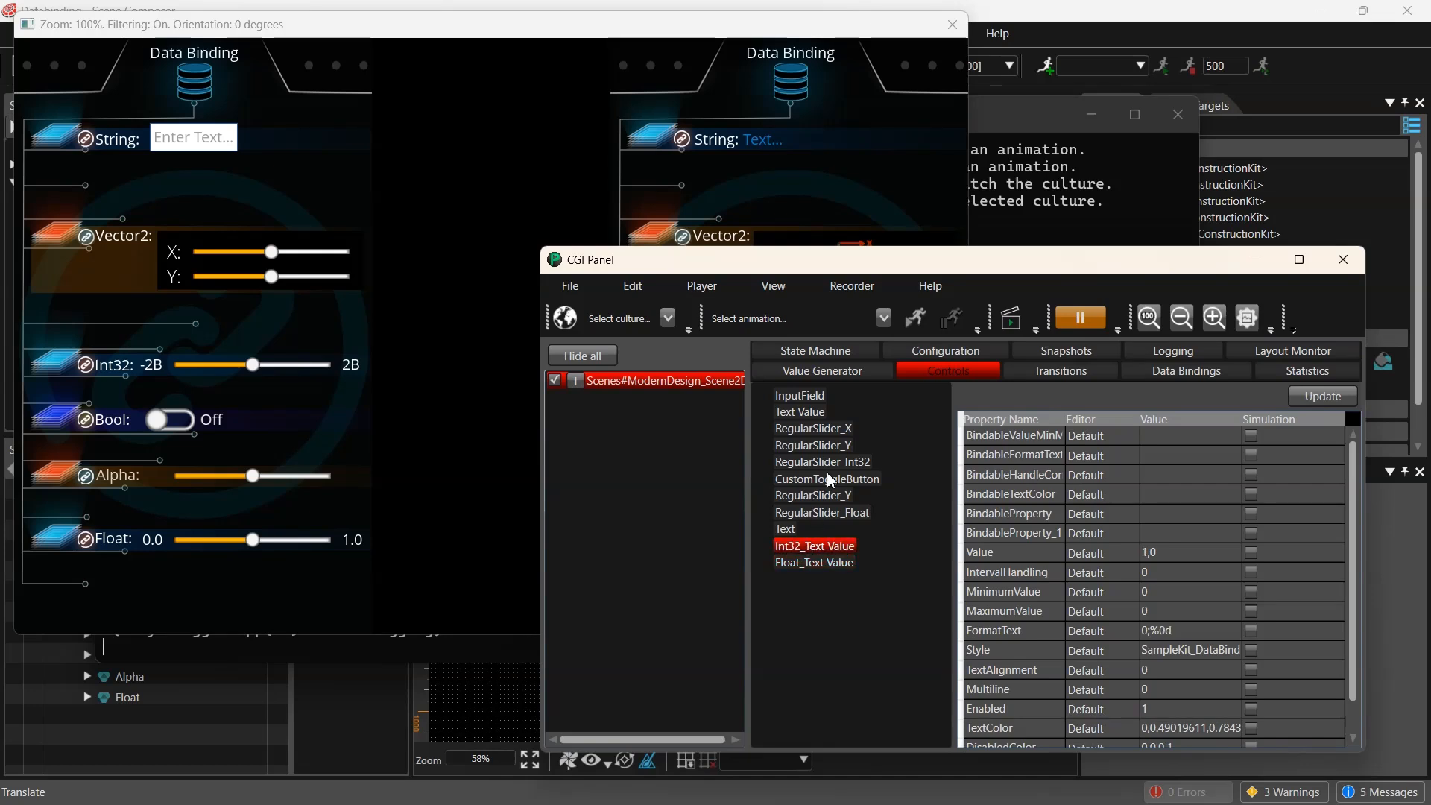
- Load the PlayerPredefinedDataBinding.xhcdl file into the CGI Panel's Data Bindings view
left_click(816, 446)
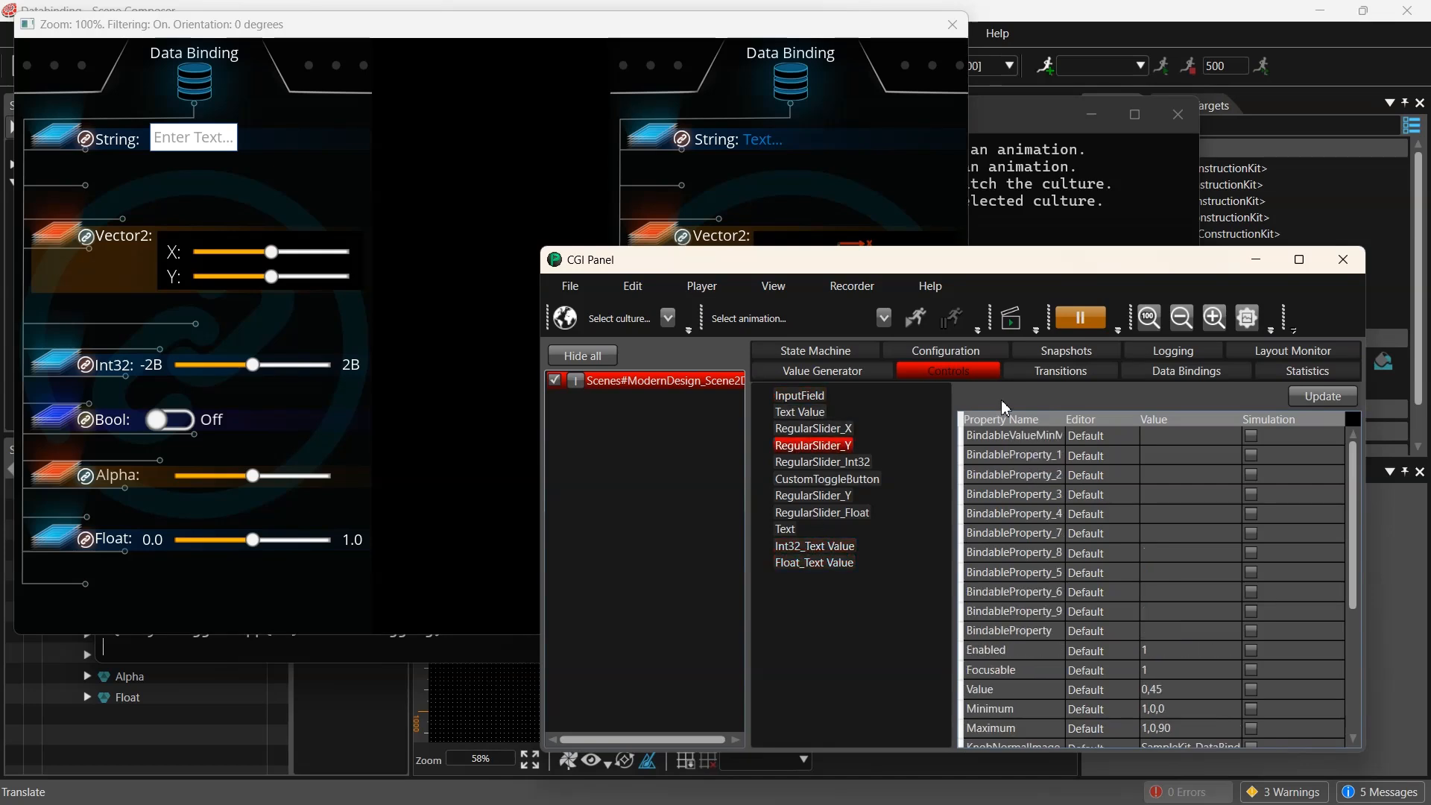
left_click(1174, 380)
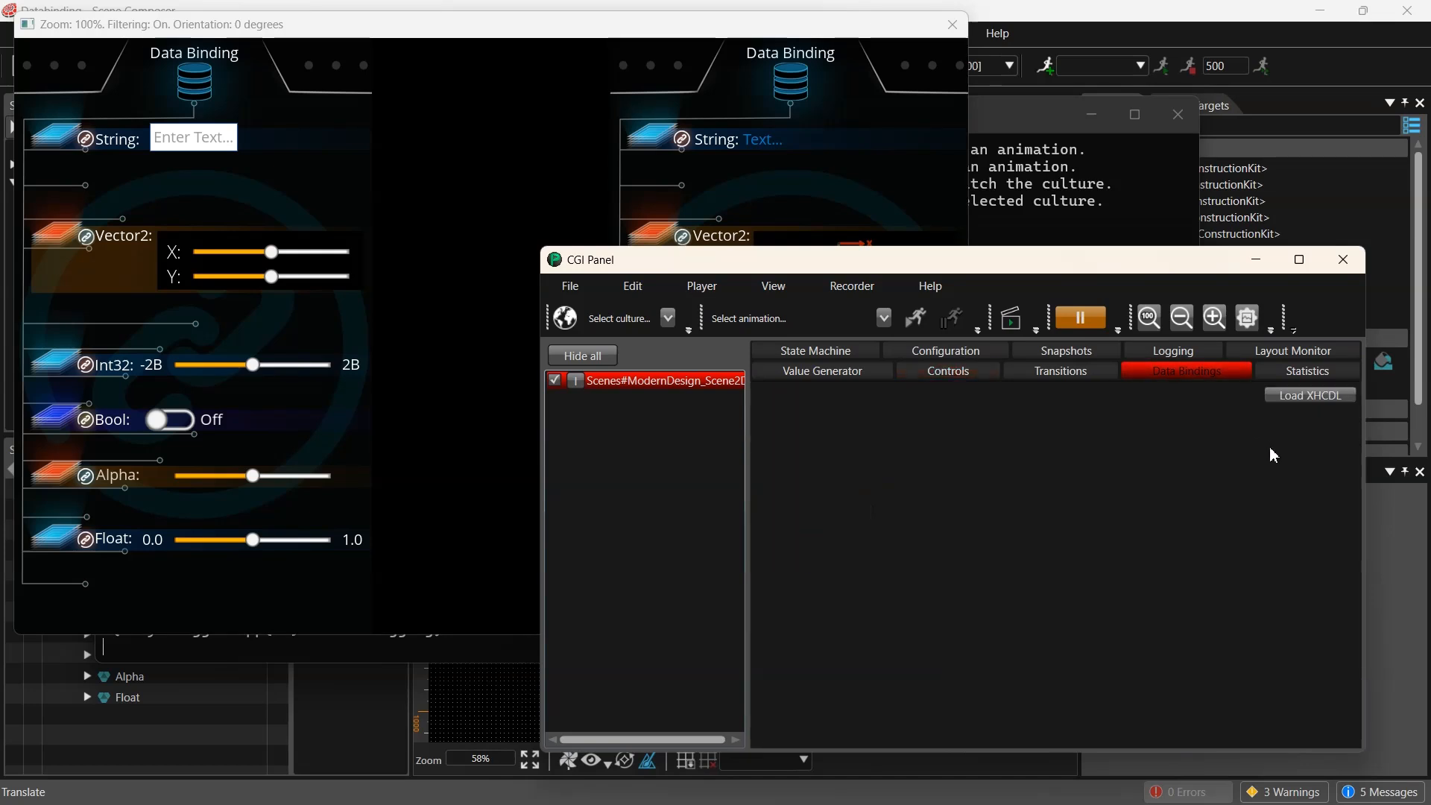
left_click(1313, 395)
left_click(581, 538)
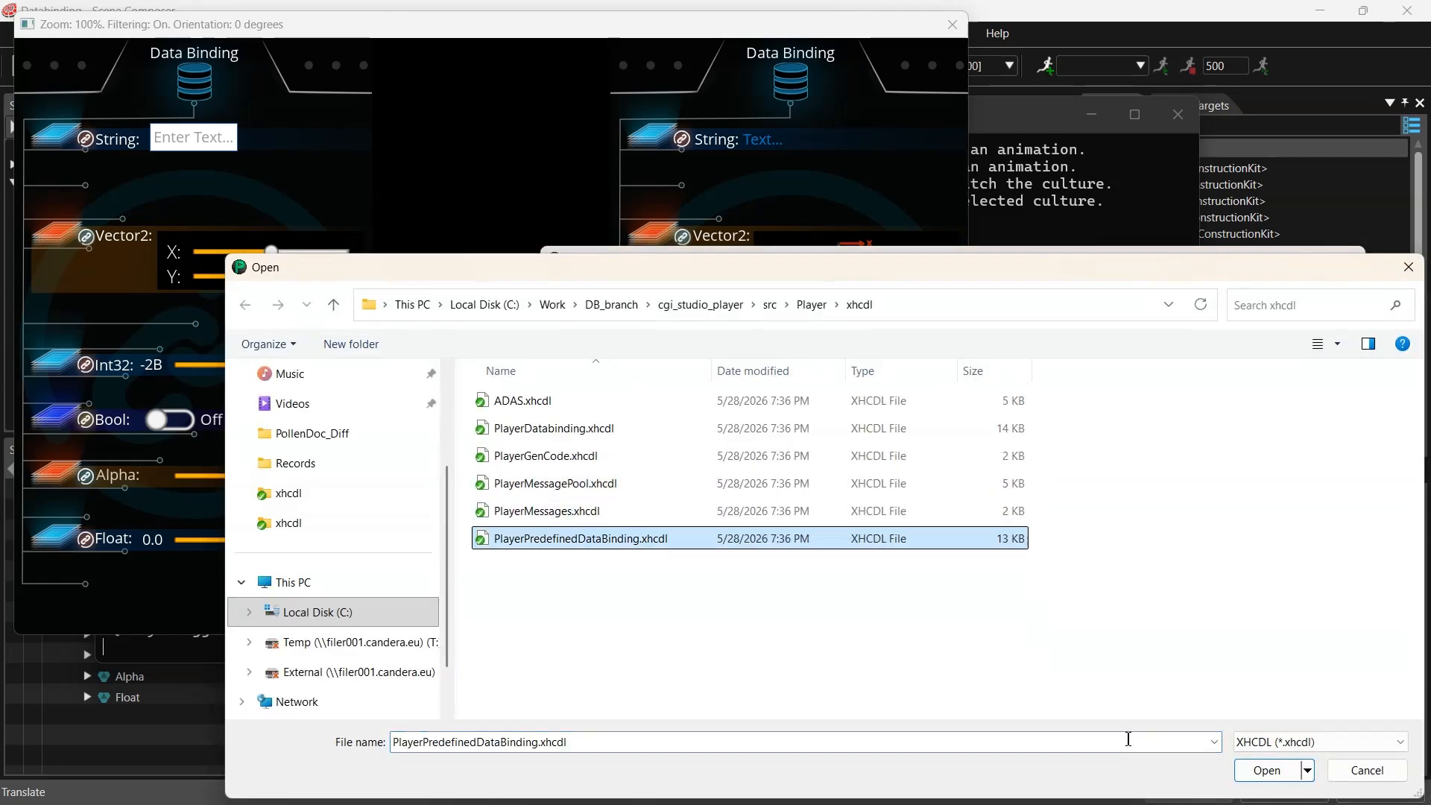
left_click(1267, 770)
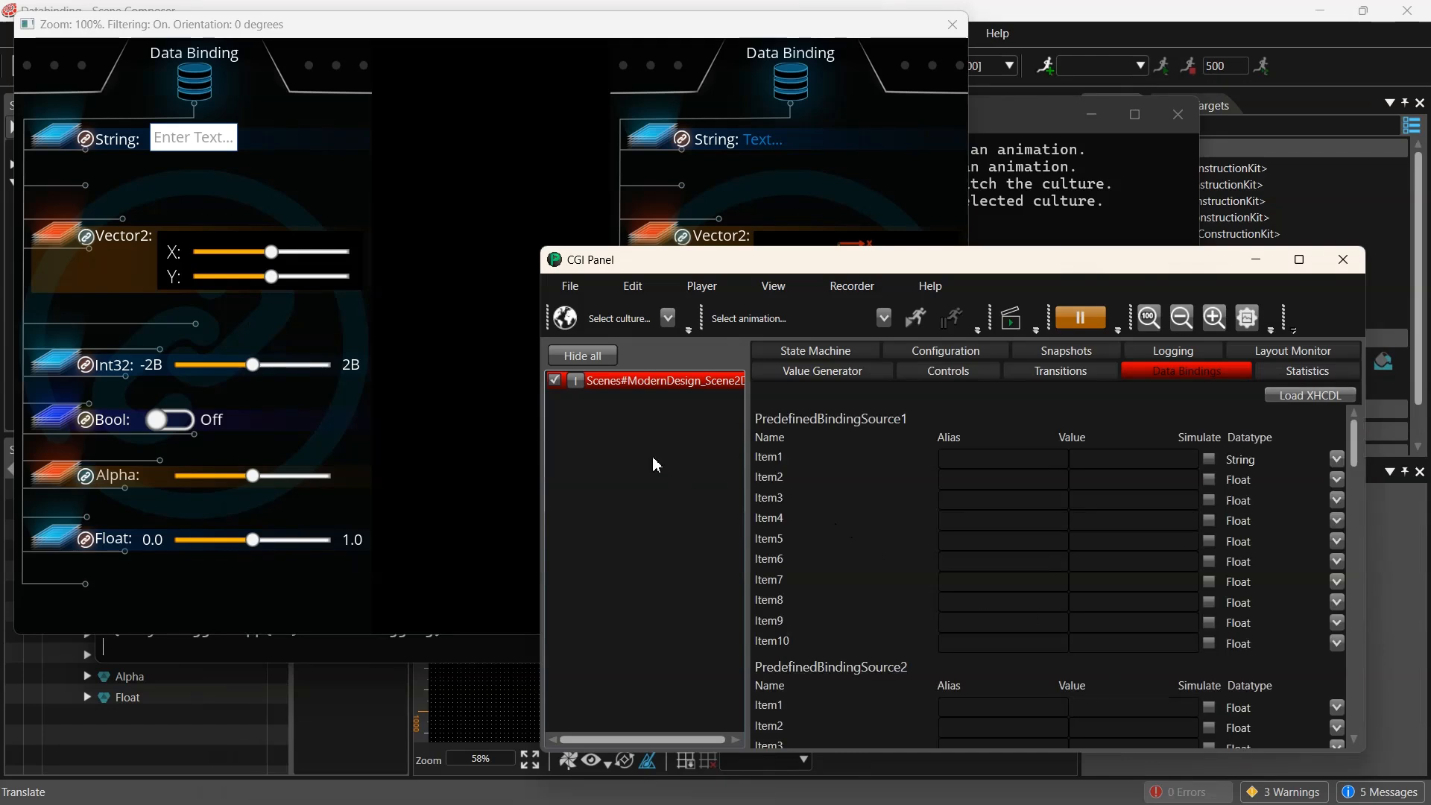
- Set the value of Item1 in PredefinedBindingSource5 to abc
scroll(915, 571, "down", 10)
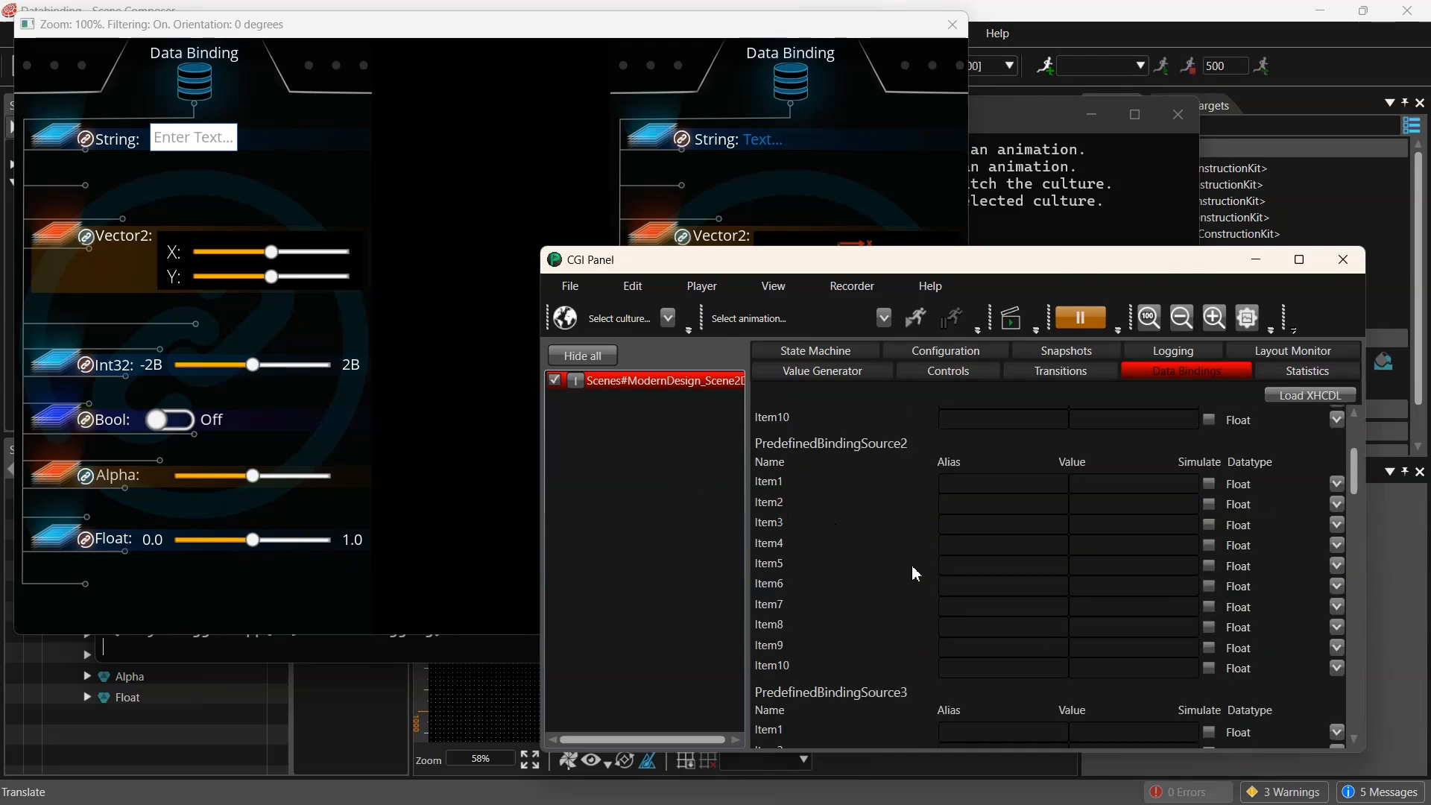
scroll(913, 569, "down", 3)
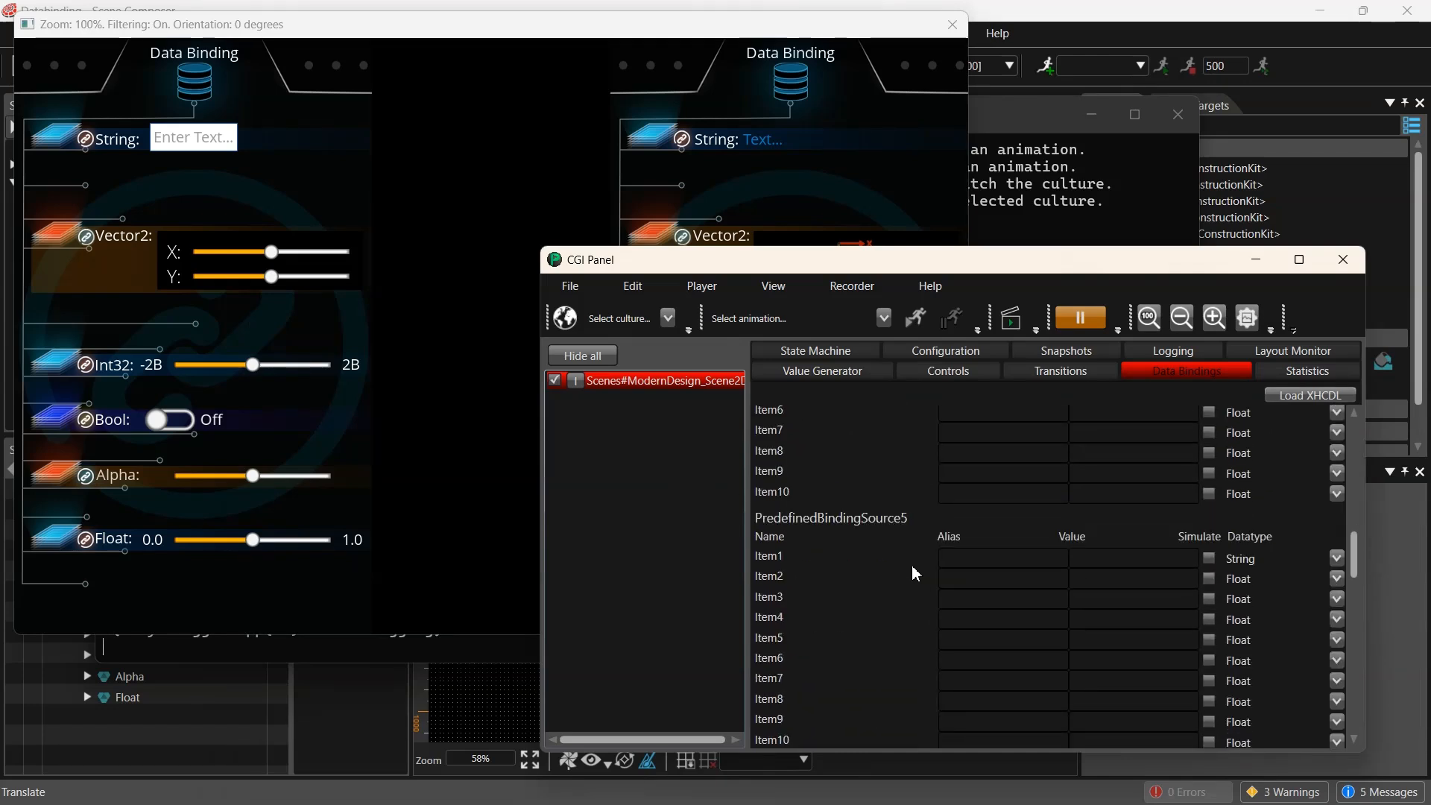
left_click_drag(1117, 262, 953, 233)
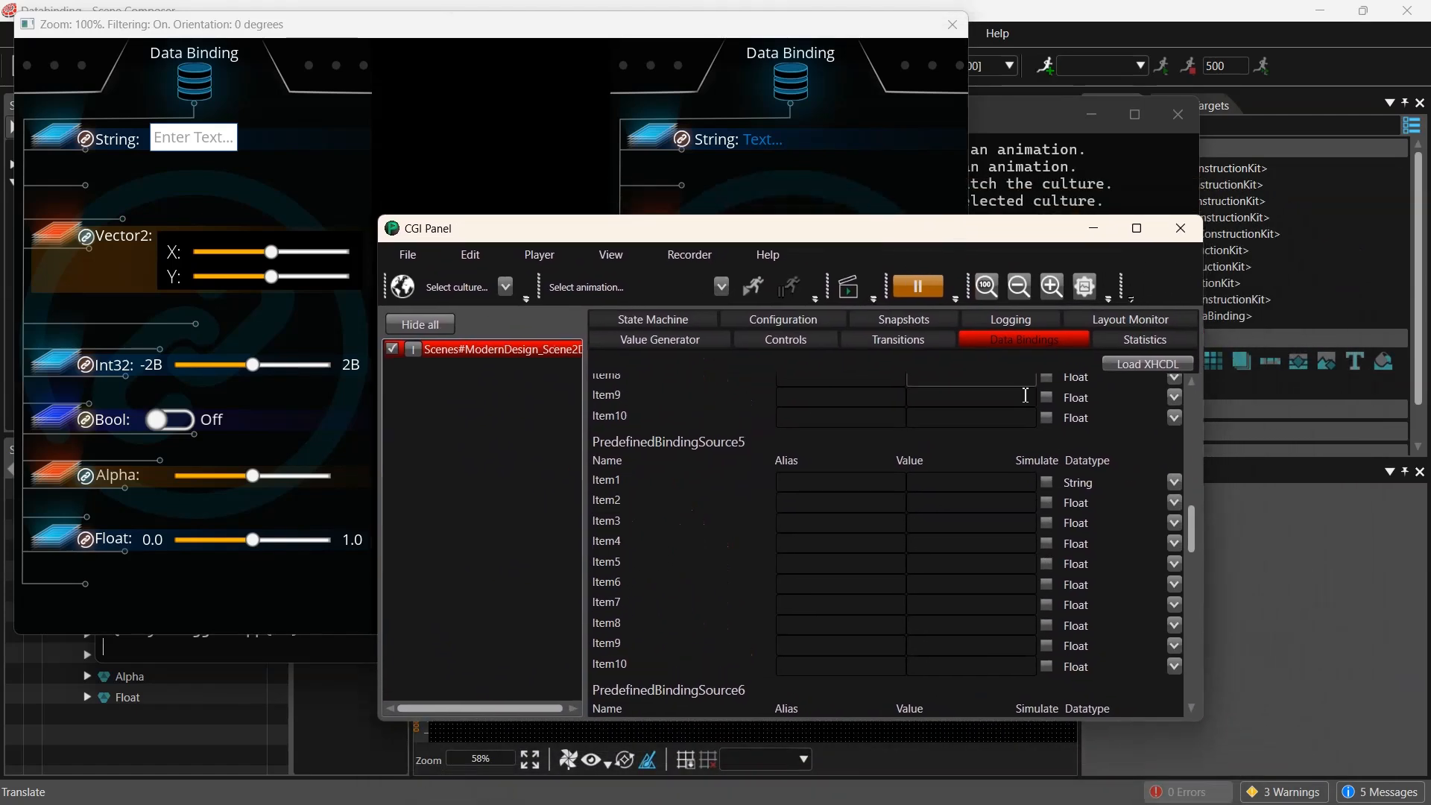
left_click(933, 485)
type("abc")
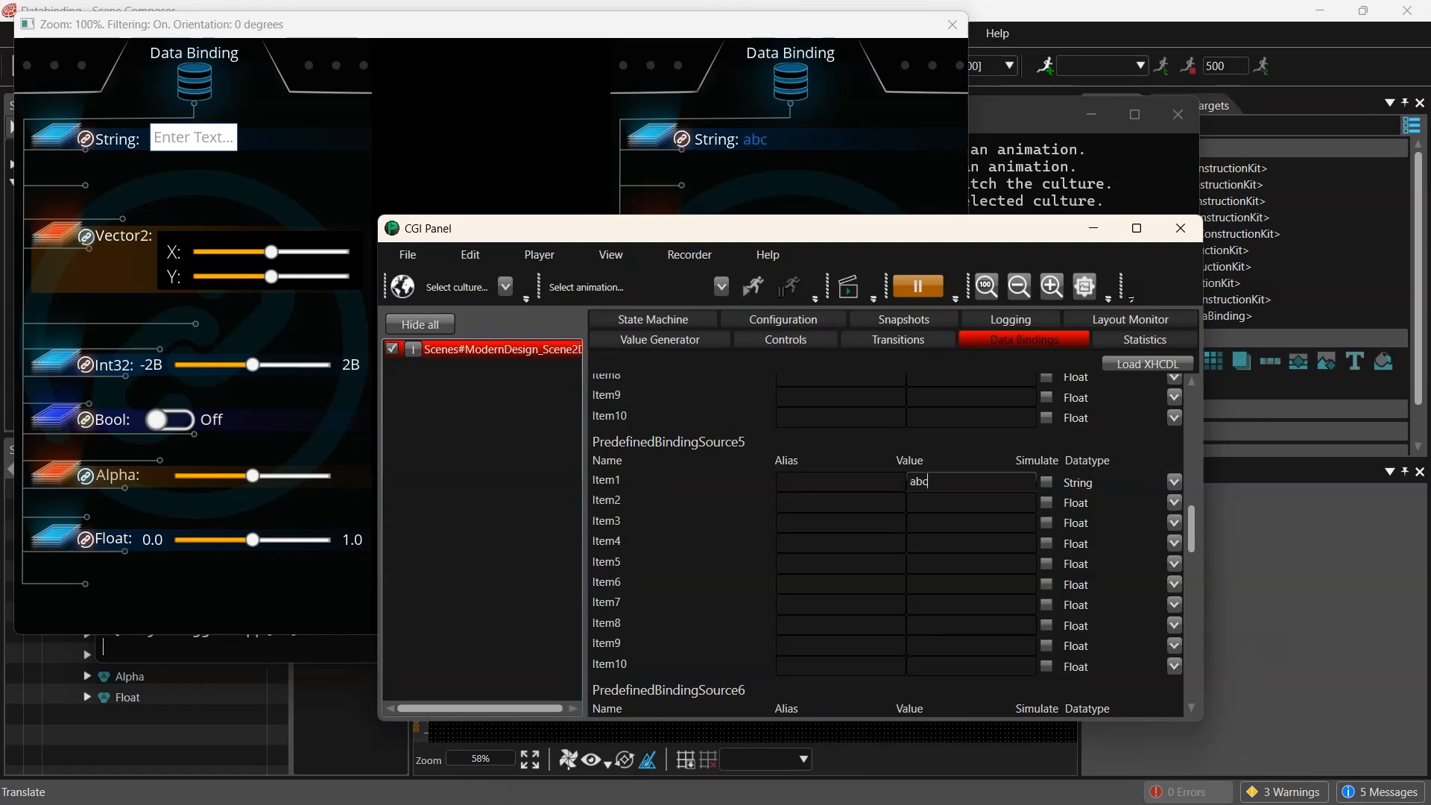
- Set the value of Item2 in PredefinedBindingSource5 to 500
left_click_drag(840, 242, 871, 295)
left_click(1019, 558)
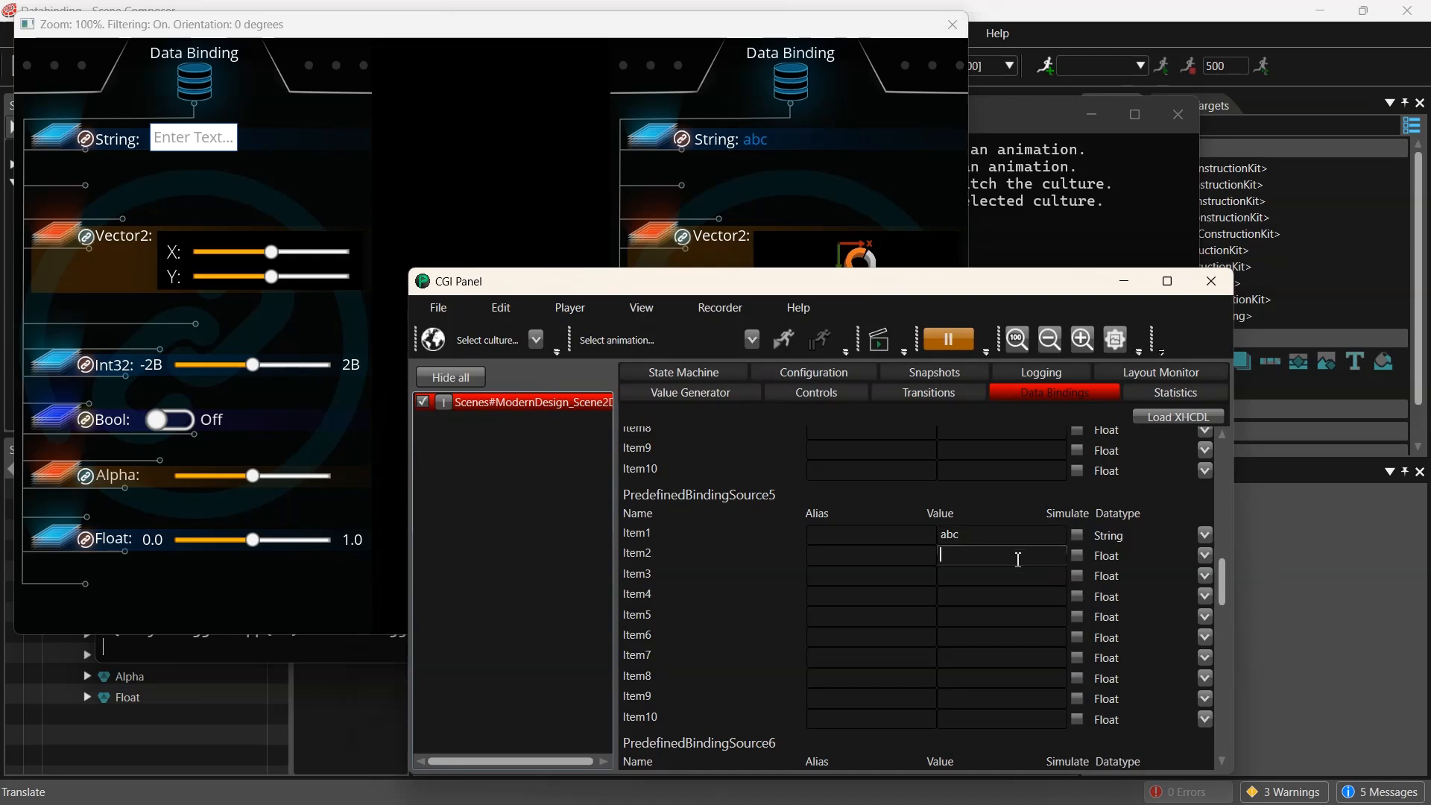
type("200")
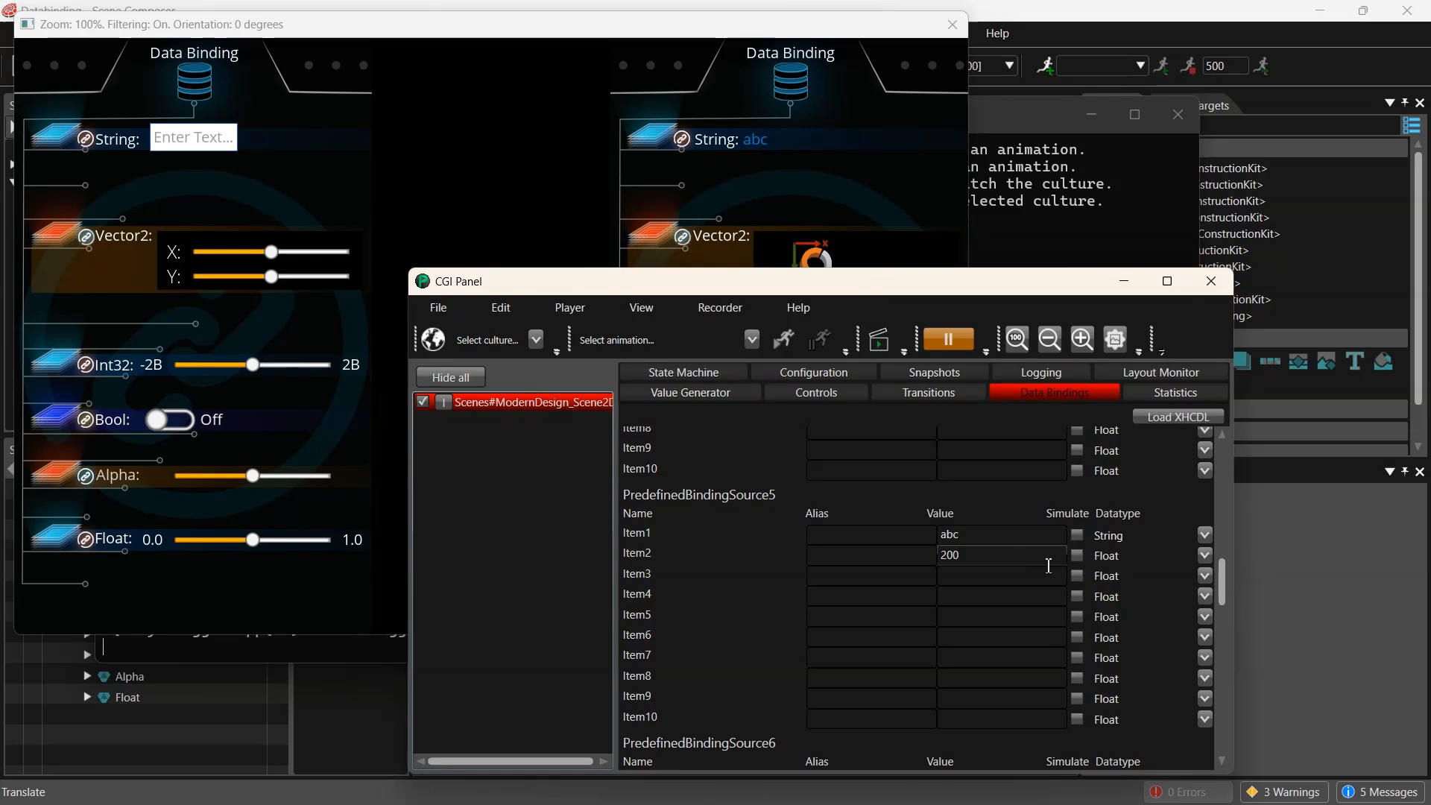
left_click_drag(995, 555, 880, 562)
type("300")
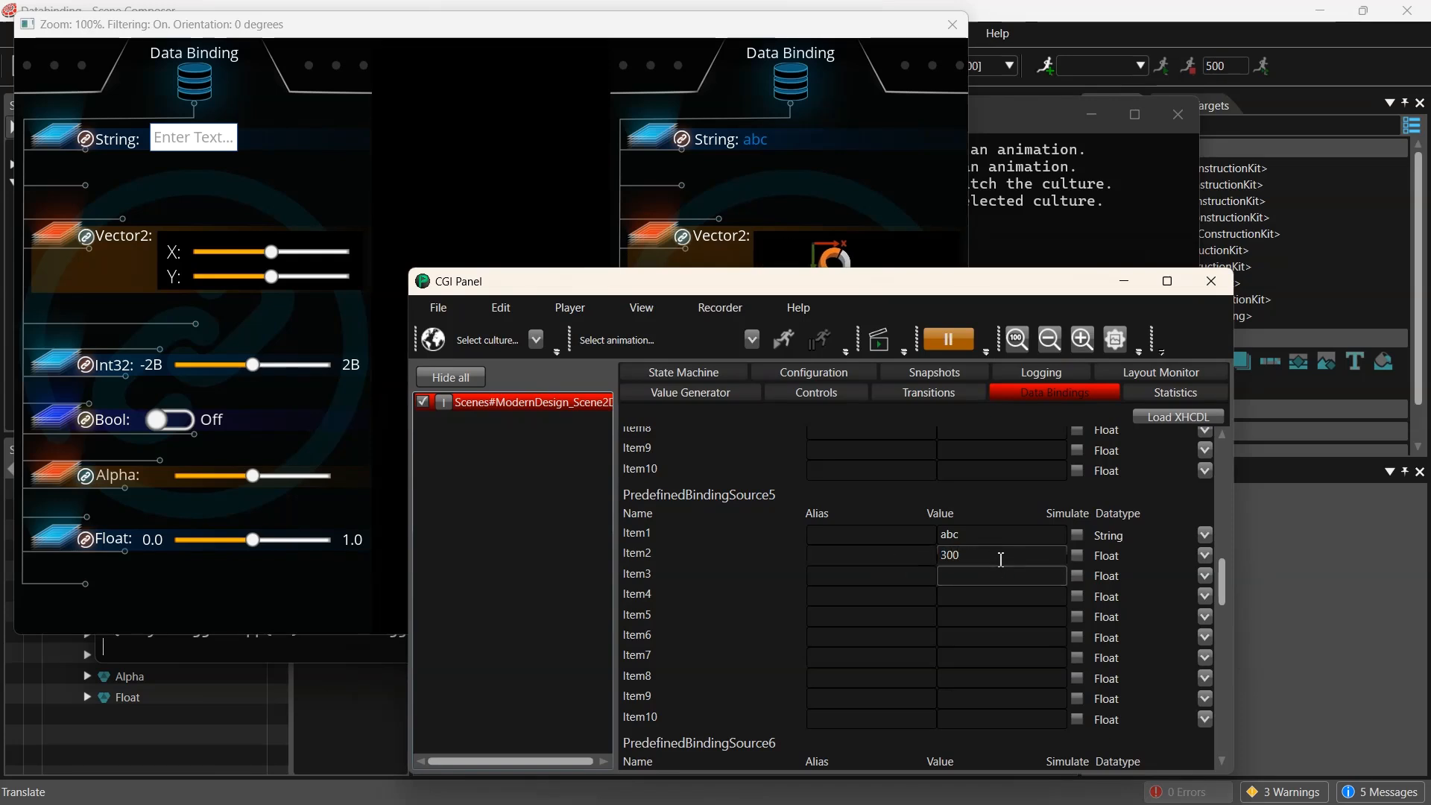
left_click_drag(999, 557, 916, 556)
type("500")
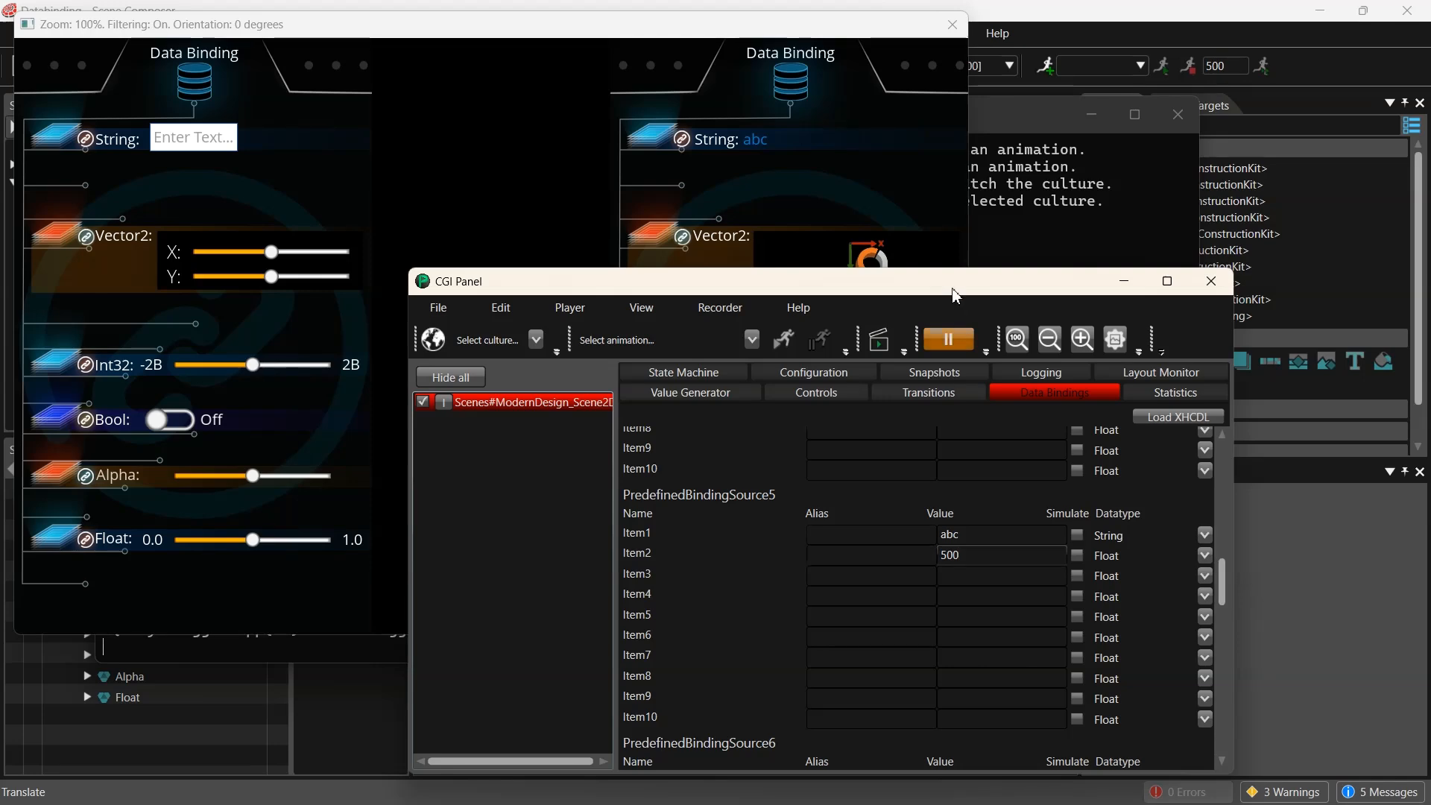
- Rearrange the Player and CGI Panel windows and set Item3 in PredefinedBindingSource5 to 50
left_click_drag(957, 293, 564, 288)
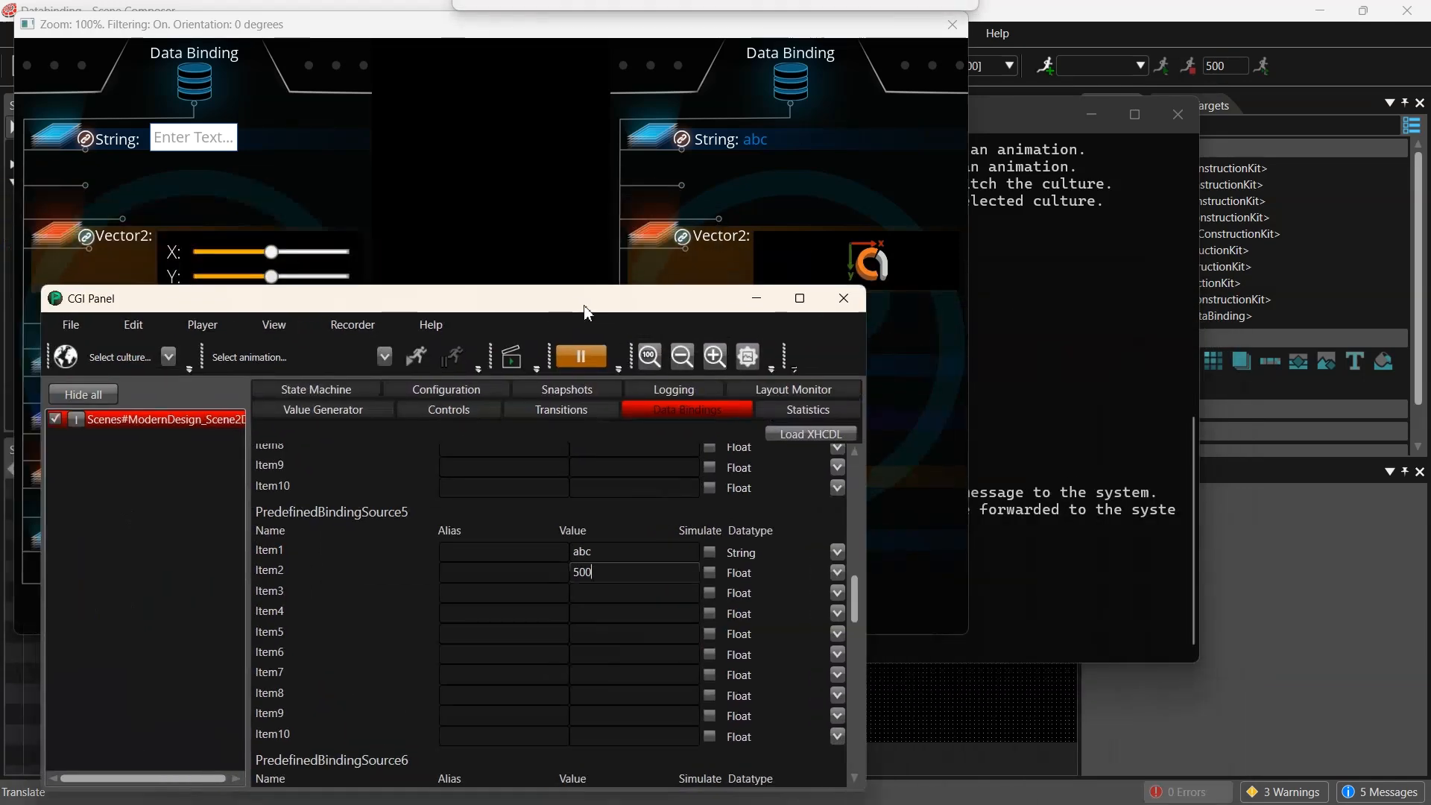
left_click_drag(479, 28, 889, 77)
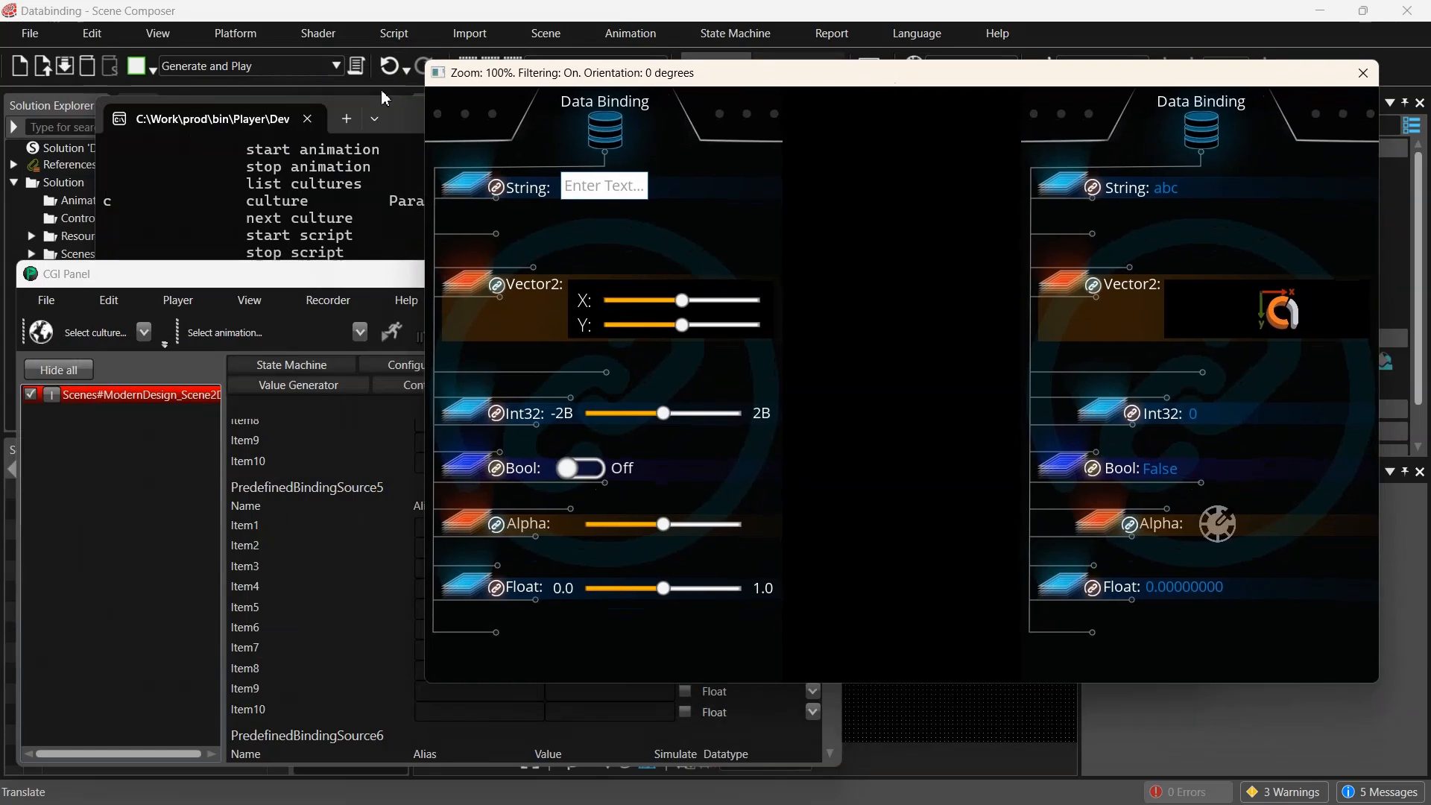
left_click_drag(264, 264, 322, 190)
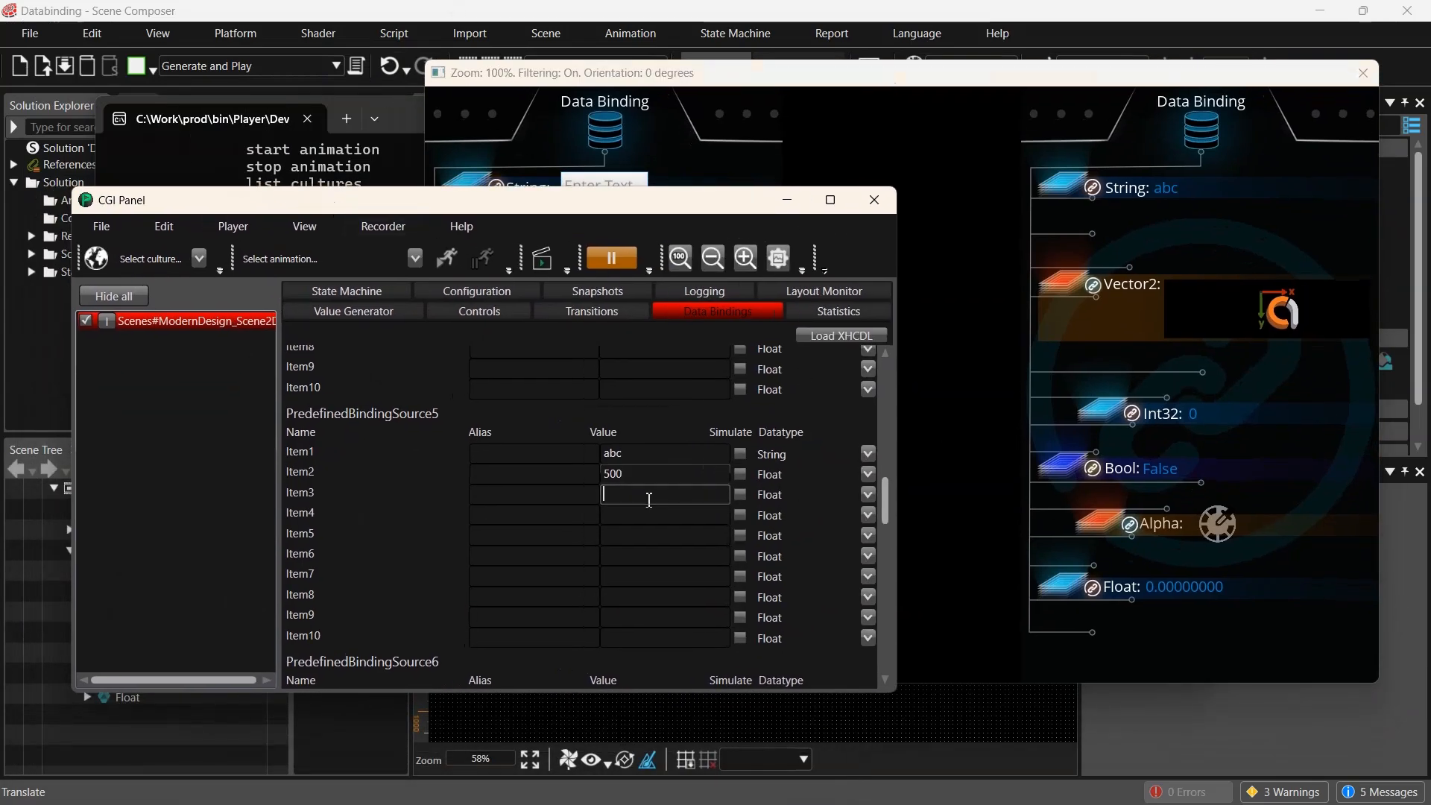
type("2")
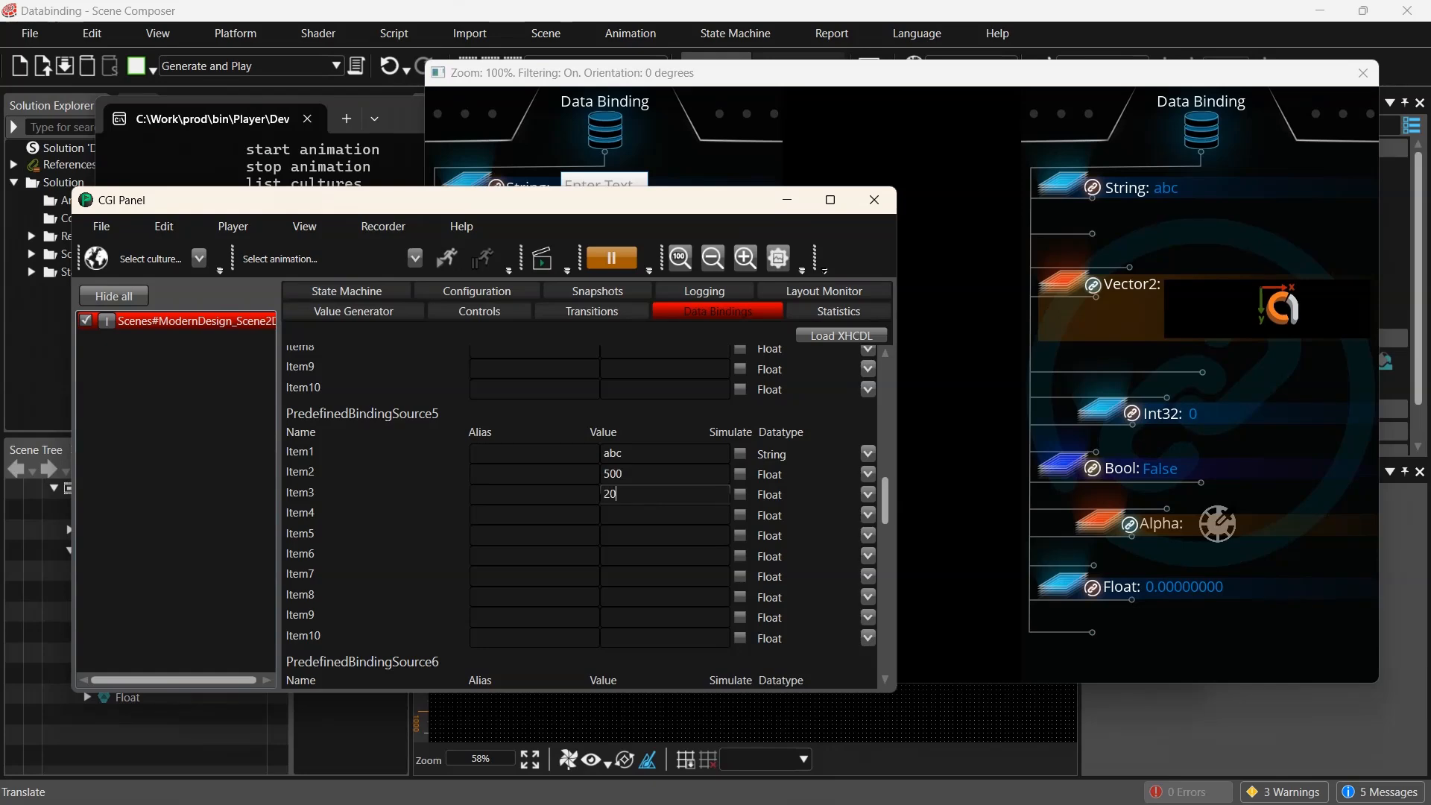
type("0")
key("BackSpace")
key("BackSpace")
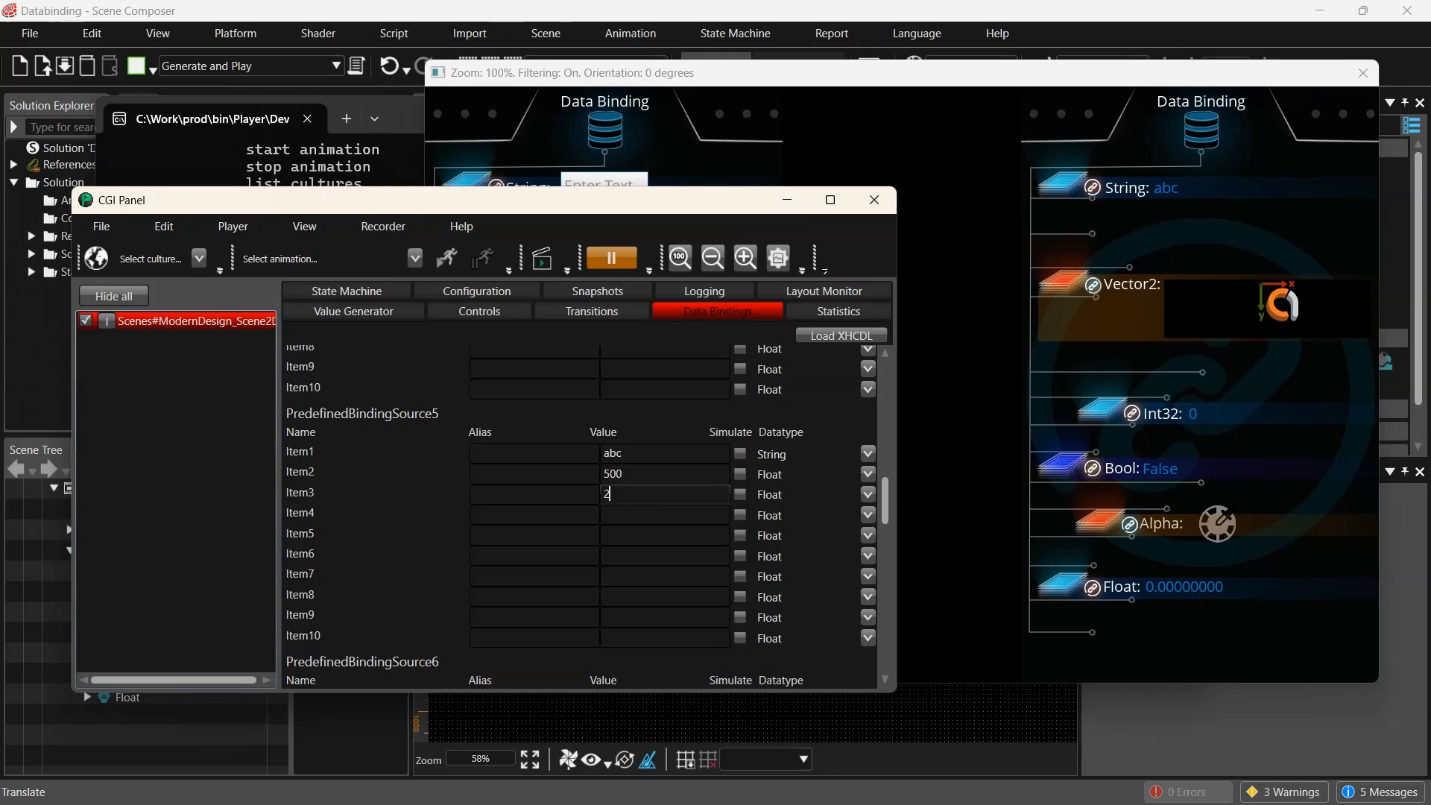
type("50")
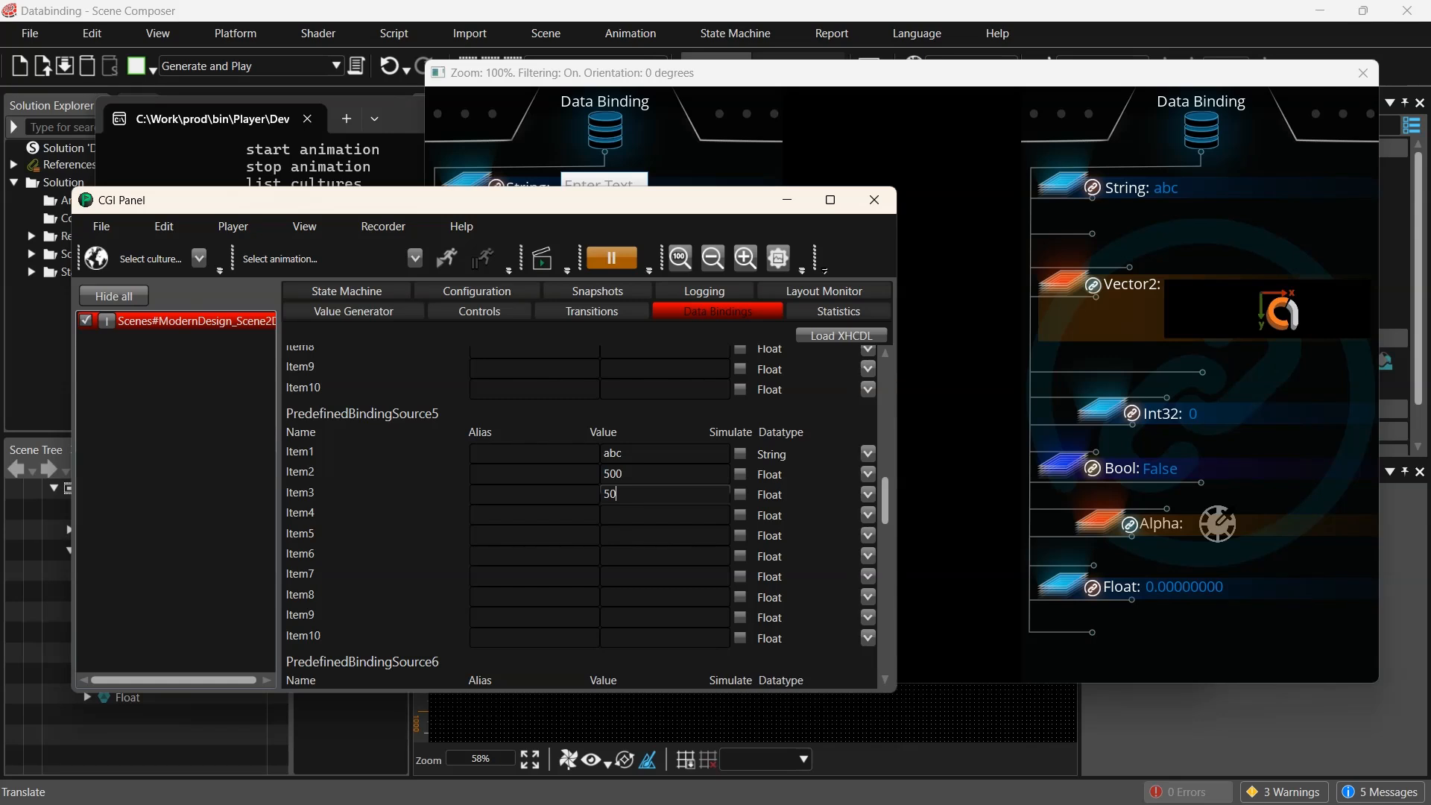
- Change Item4's datatype to Int32 and set its value to 17
left_click(658, 520)
left_click(799, 516)
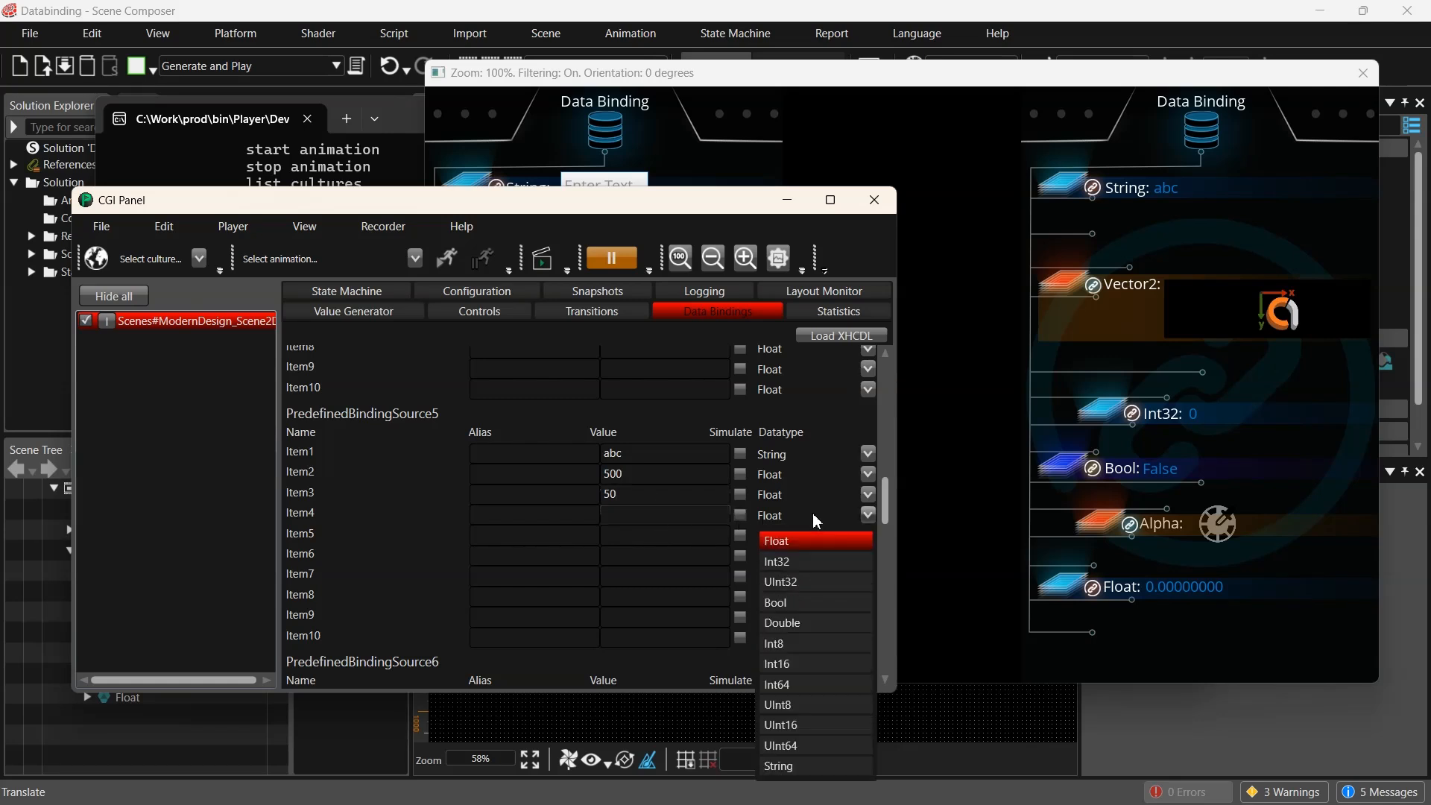
left_click(801, 558)
left_click(648, 515)
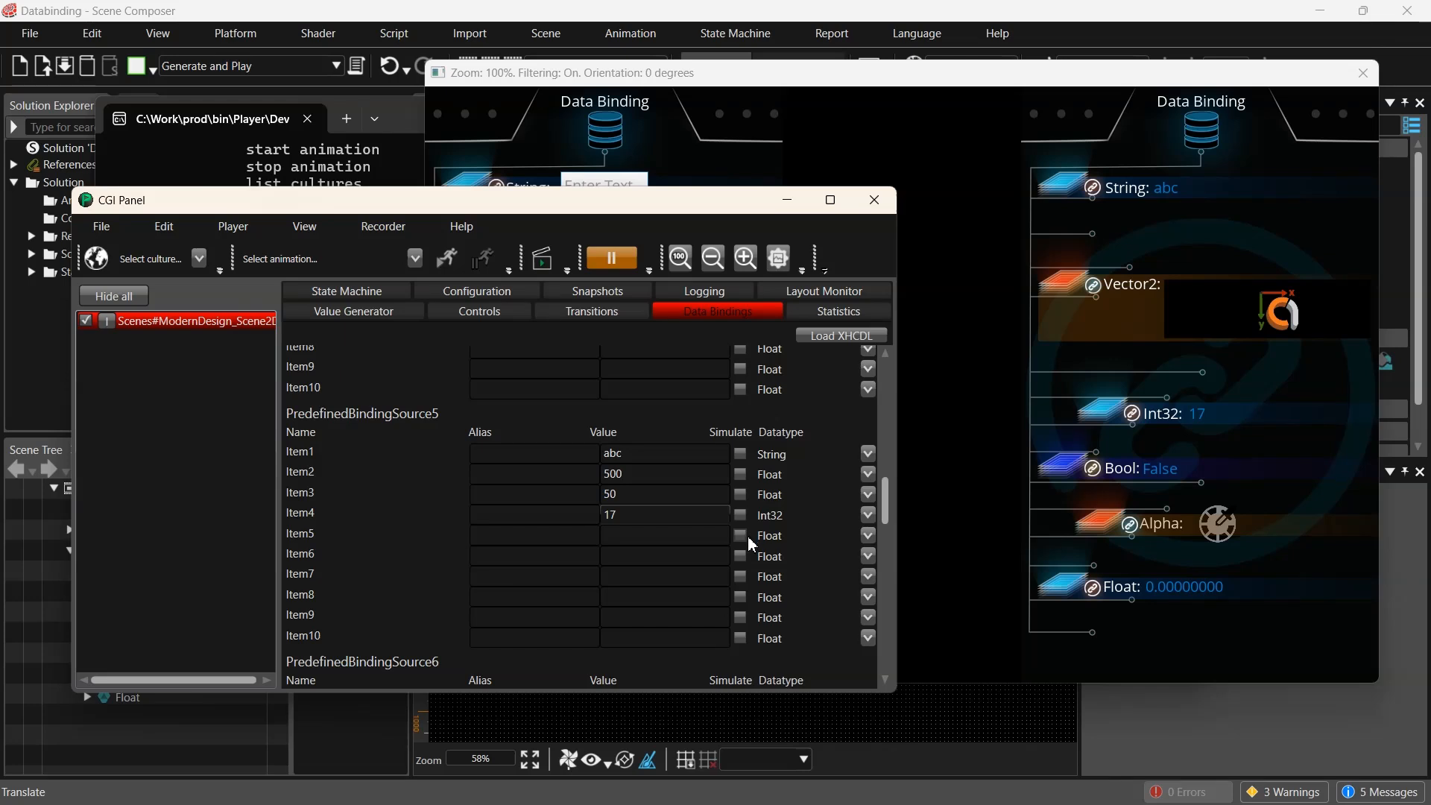
- Change Item5's datatype to Bool and set its value to 1
left_click(868, 535)
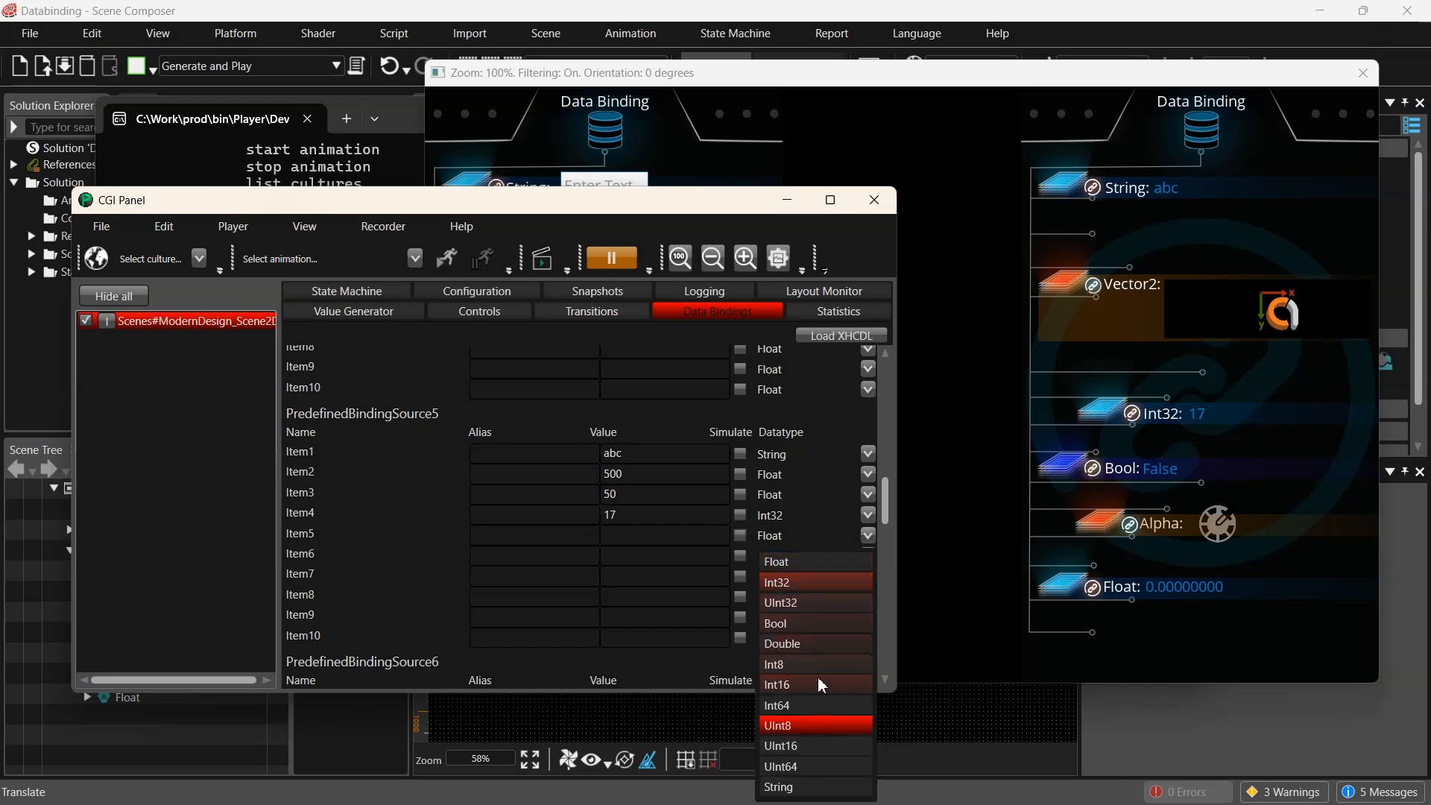
left_click(790, 623)
left_click(692, 544)
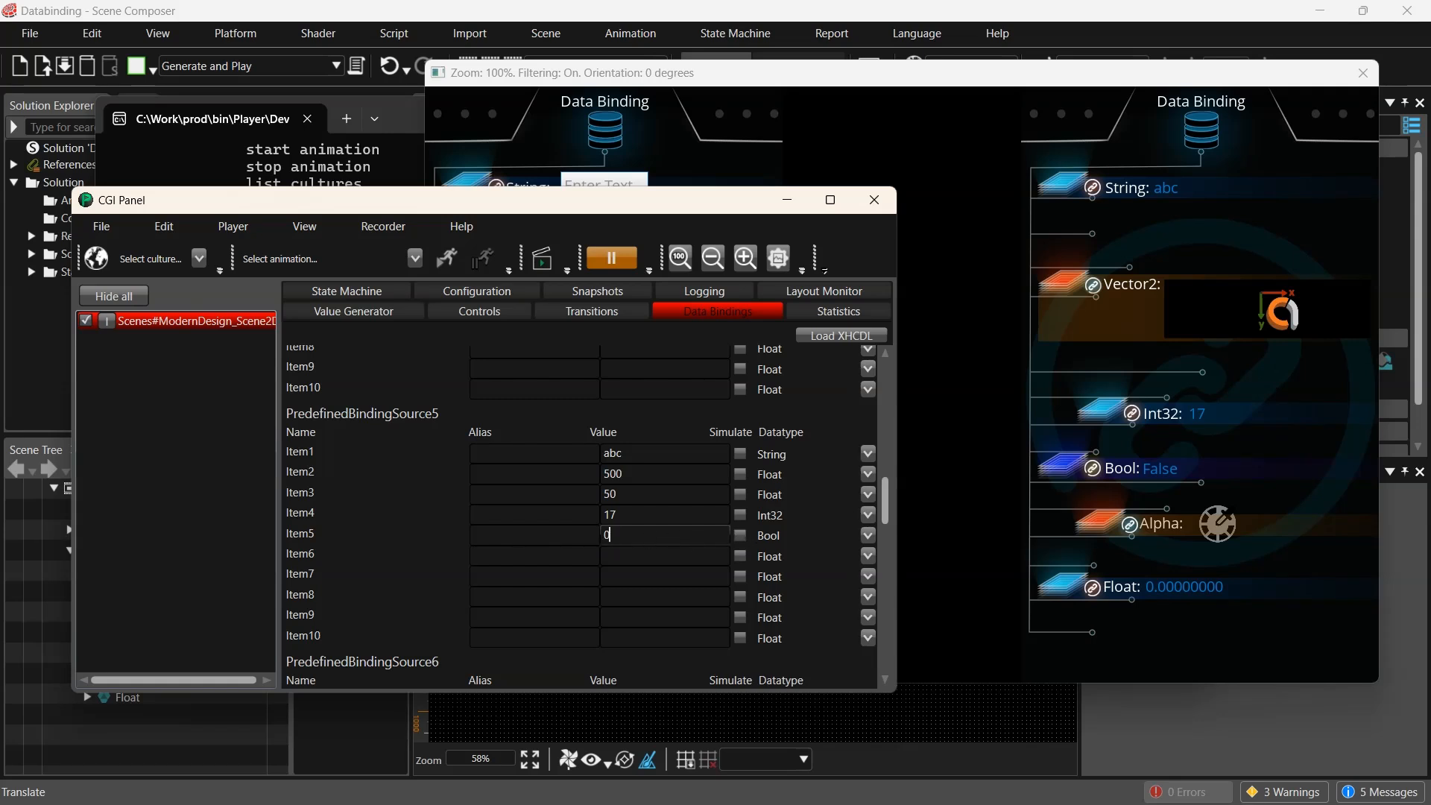
double_click(615, 536)
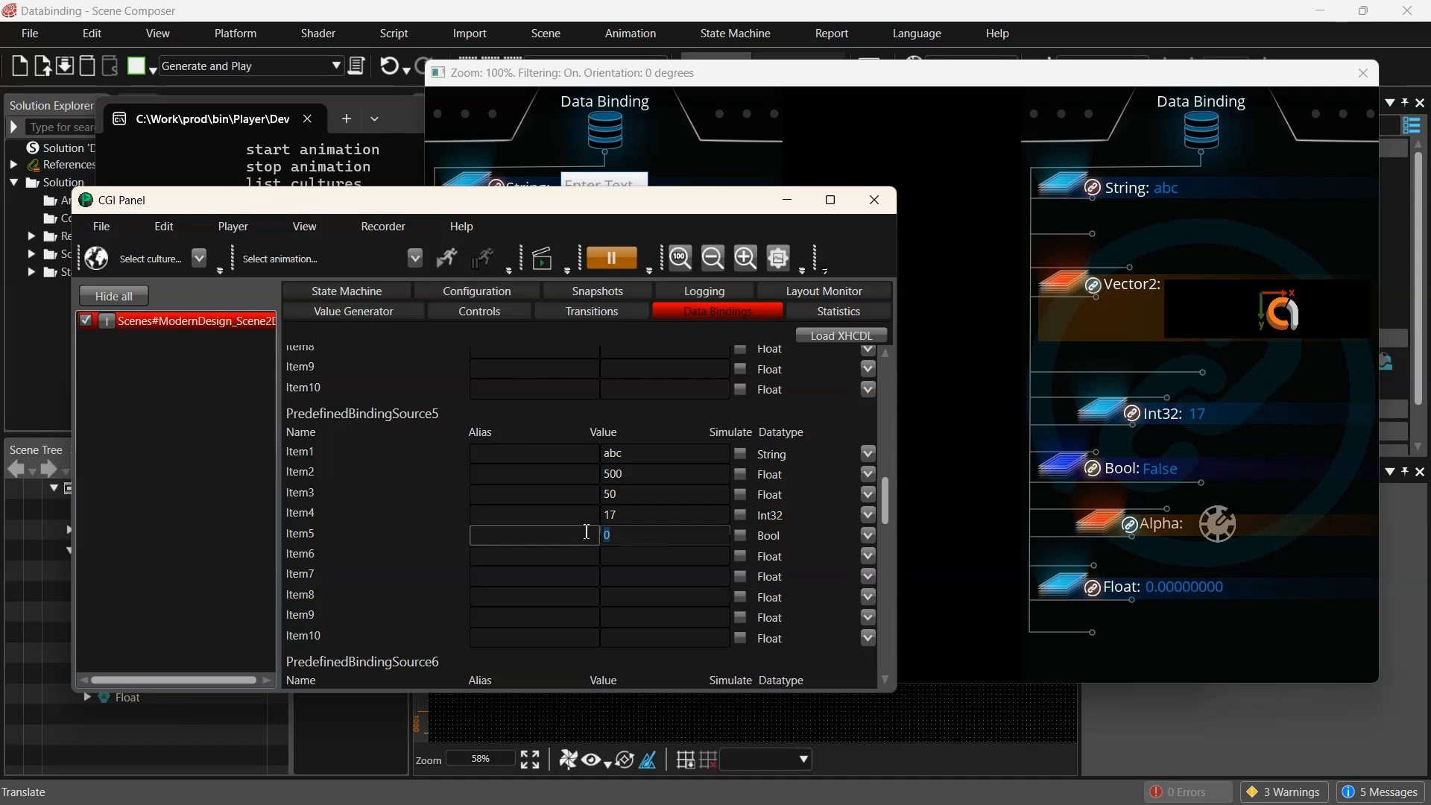
type("1")
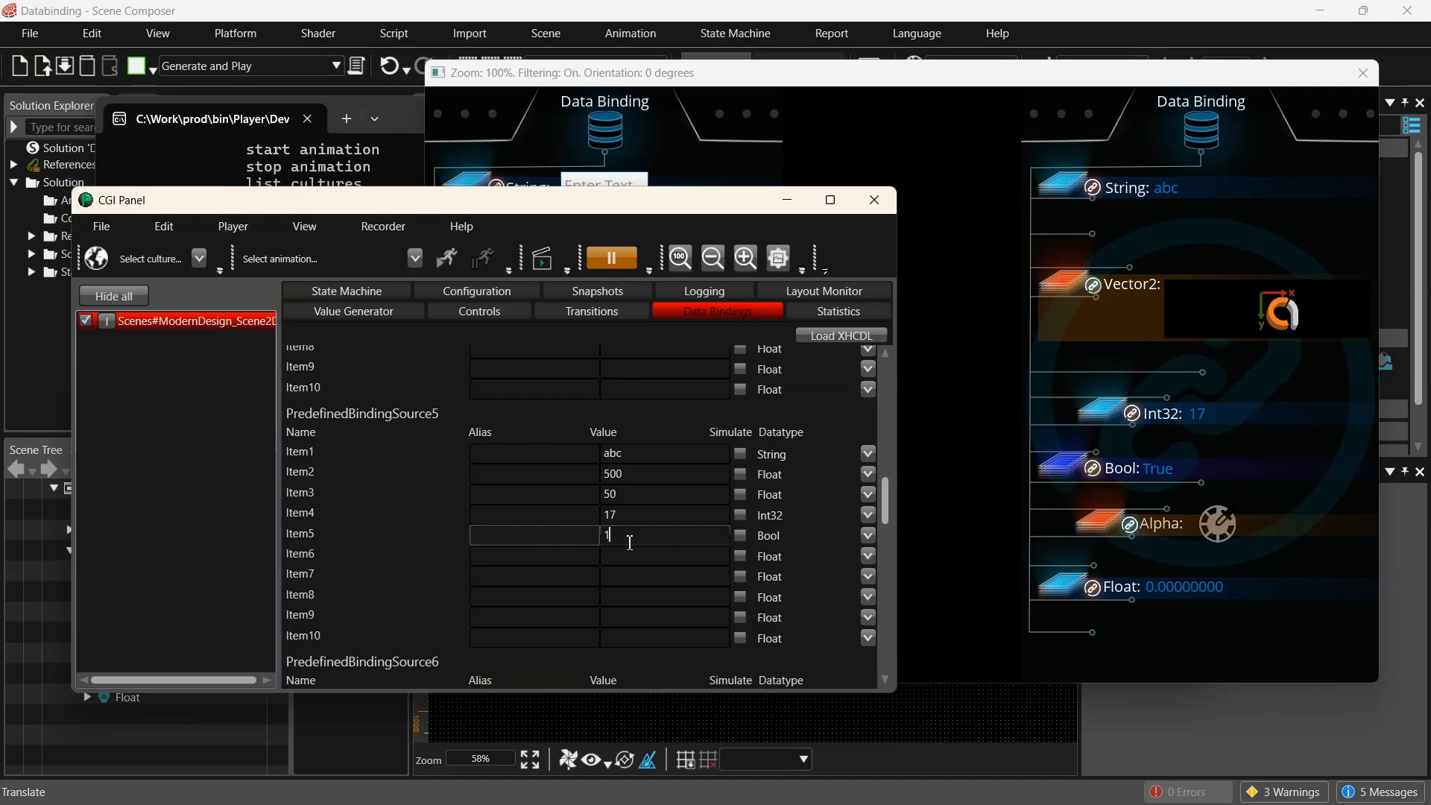
double_click(611, 536)
type("0")
type("1")
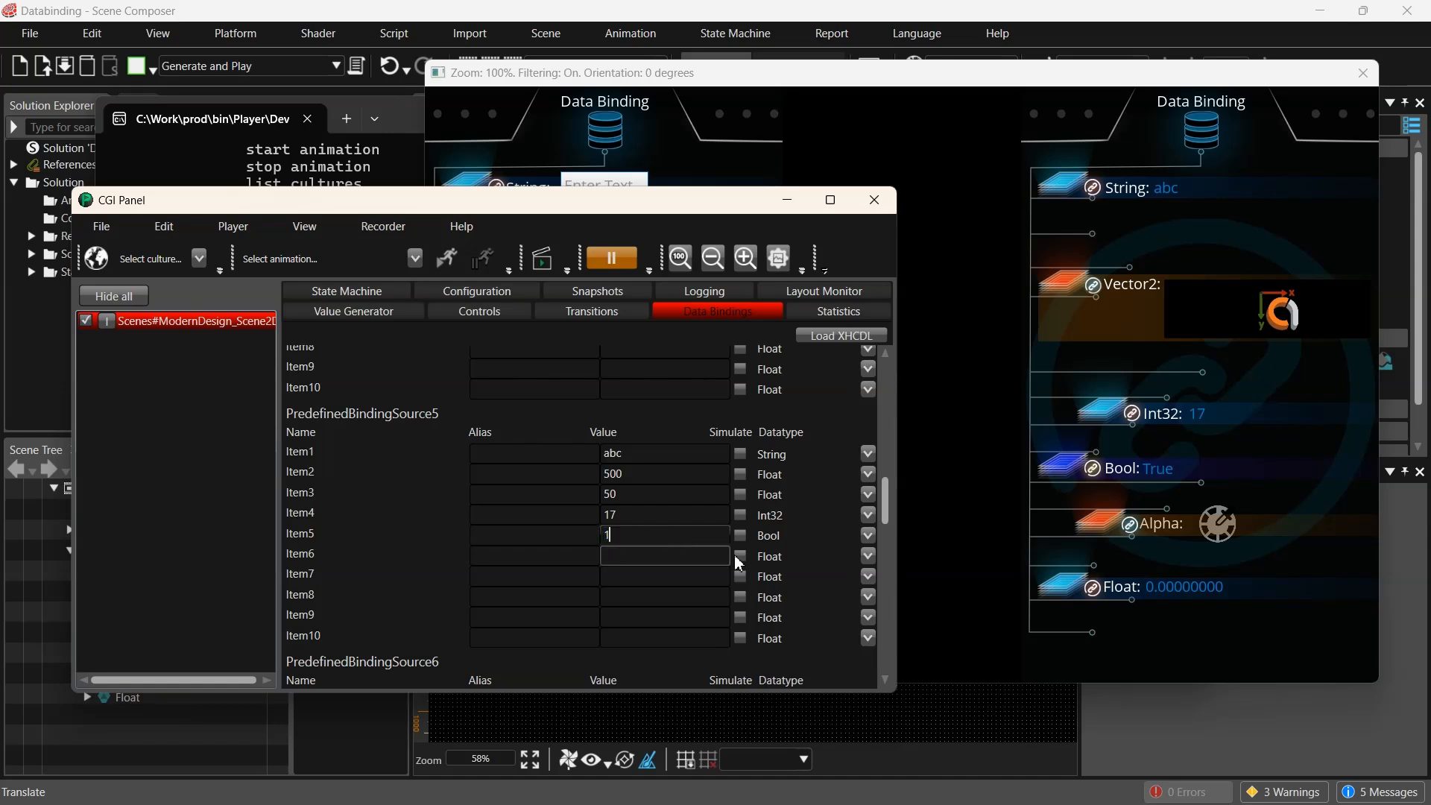
- Set Item6 to .78 and Item7 to .53 in PredefinedBindingSource5
left_click(689, 556)
type(".")
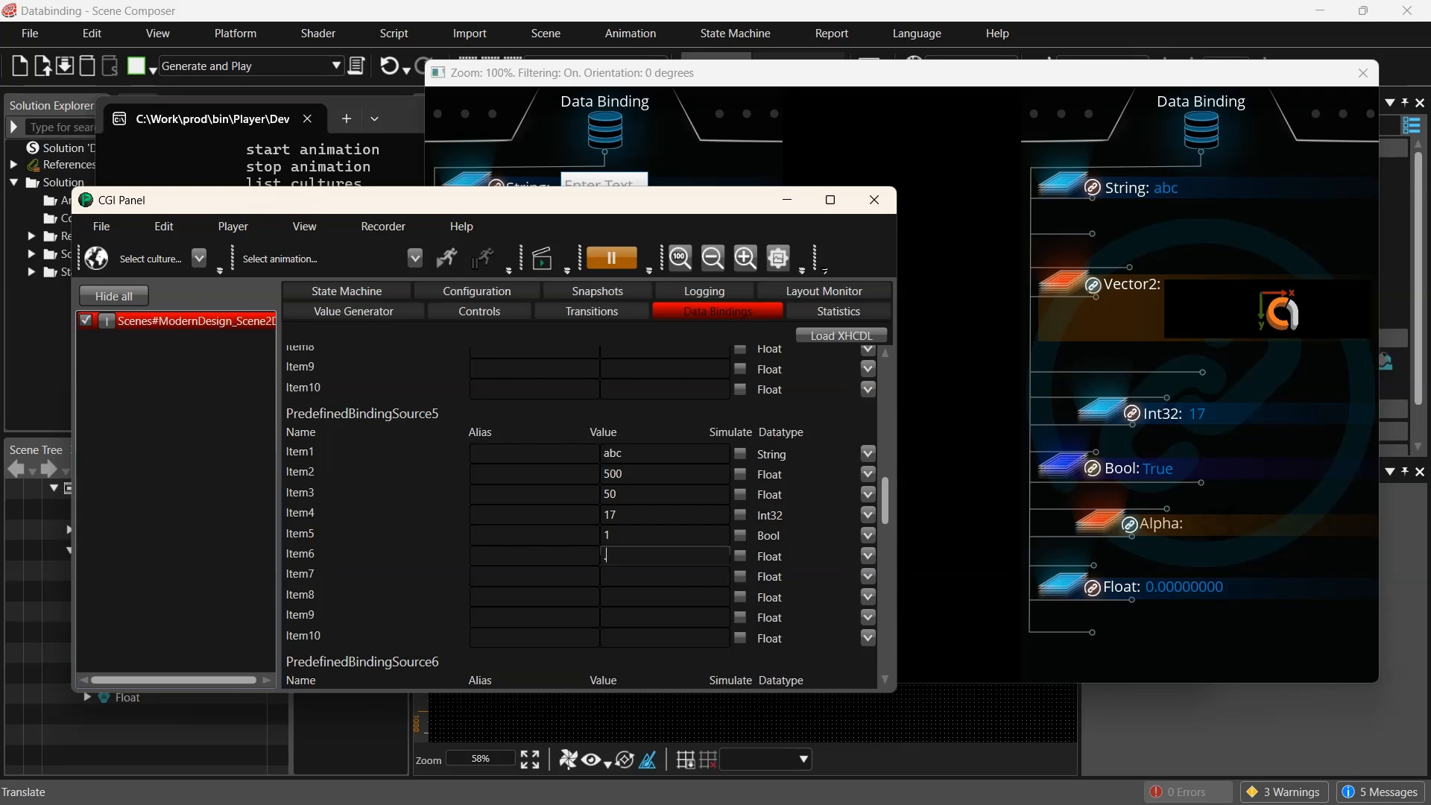
type("78")
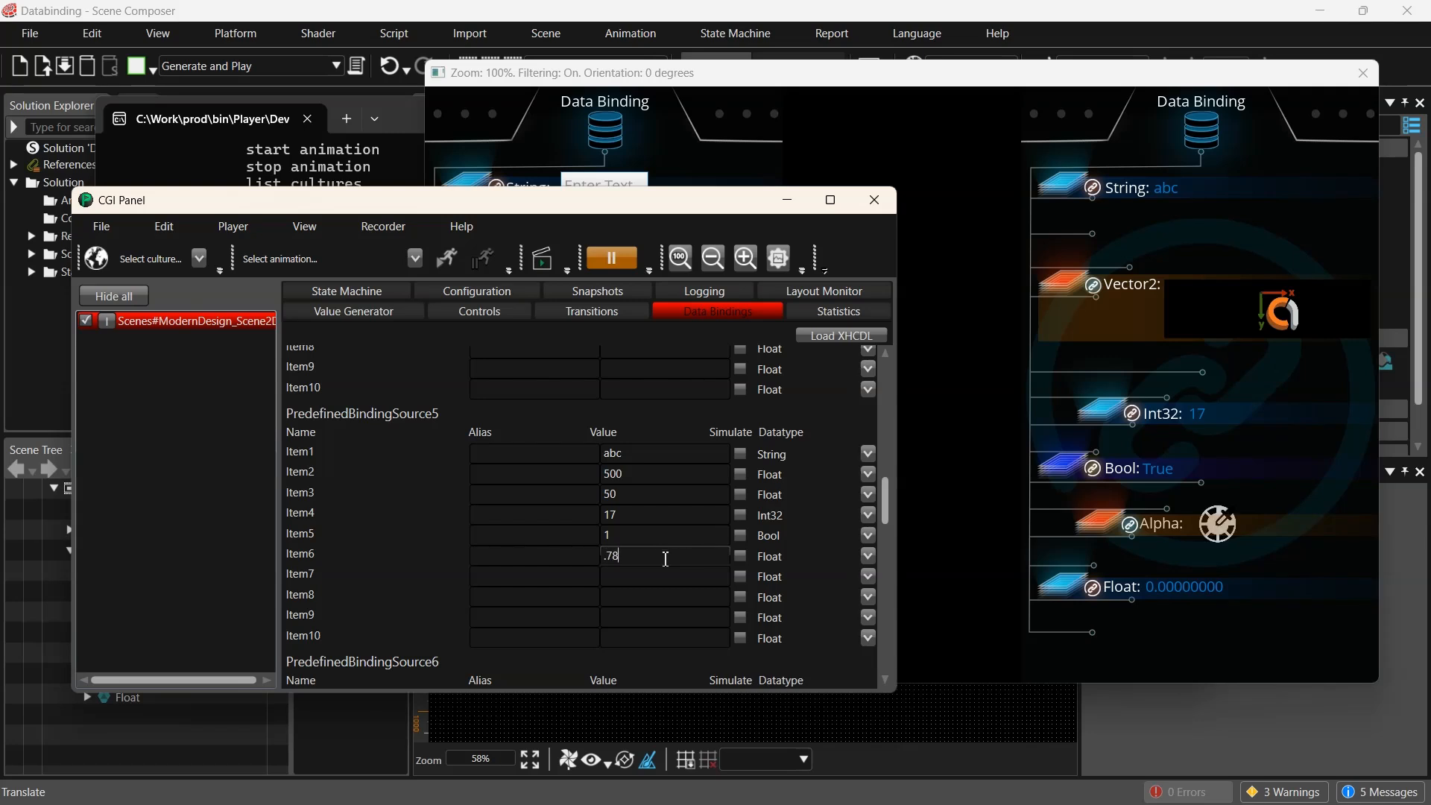
left_click(670, 578)
type(".53")
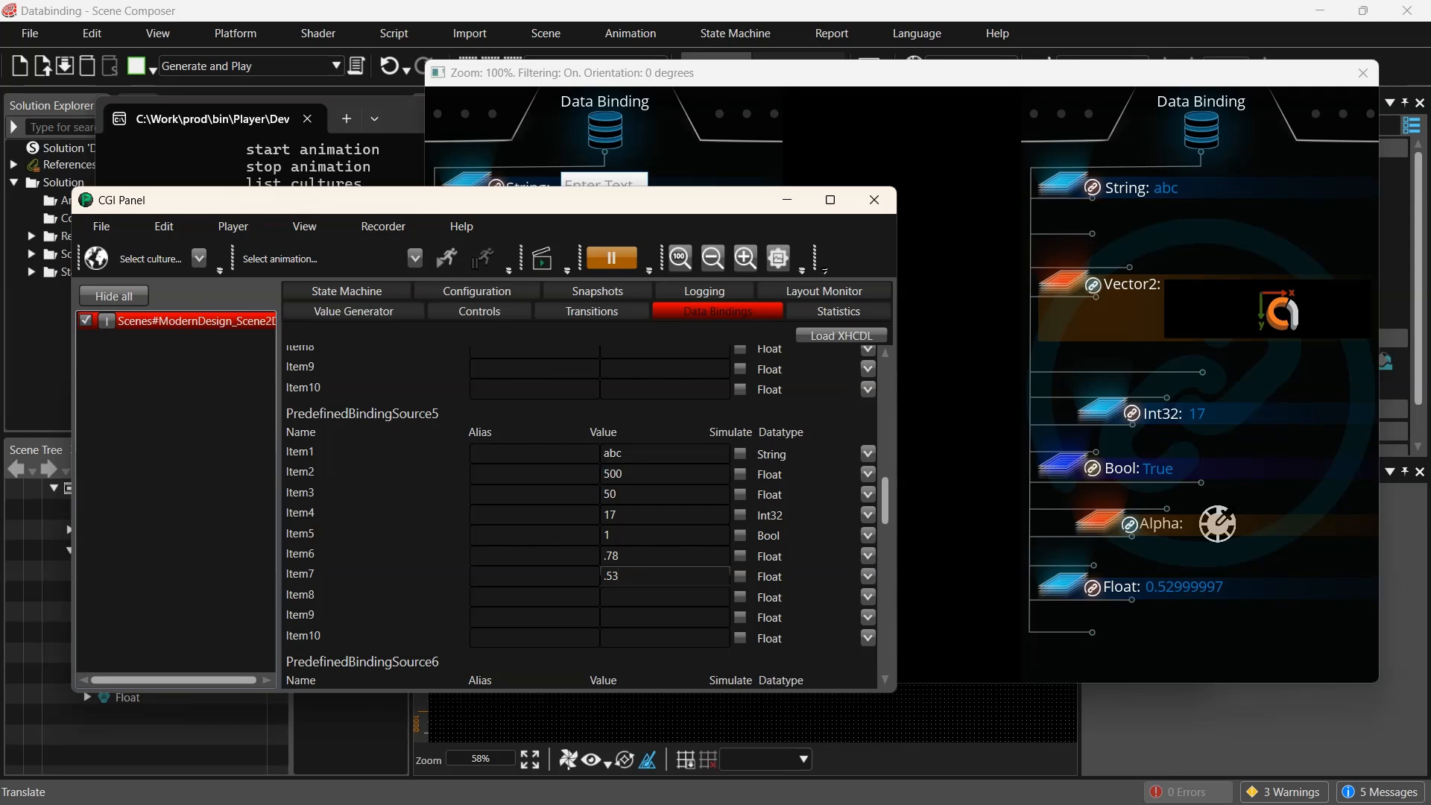
- Close the Player and select the InputField under Input > String in the scene tree
left_click(874, 199)
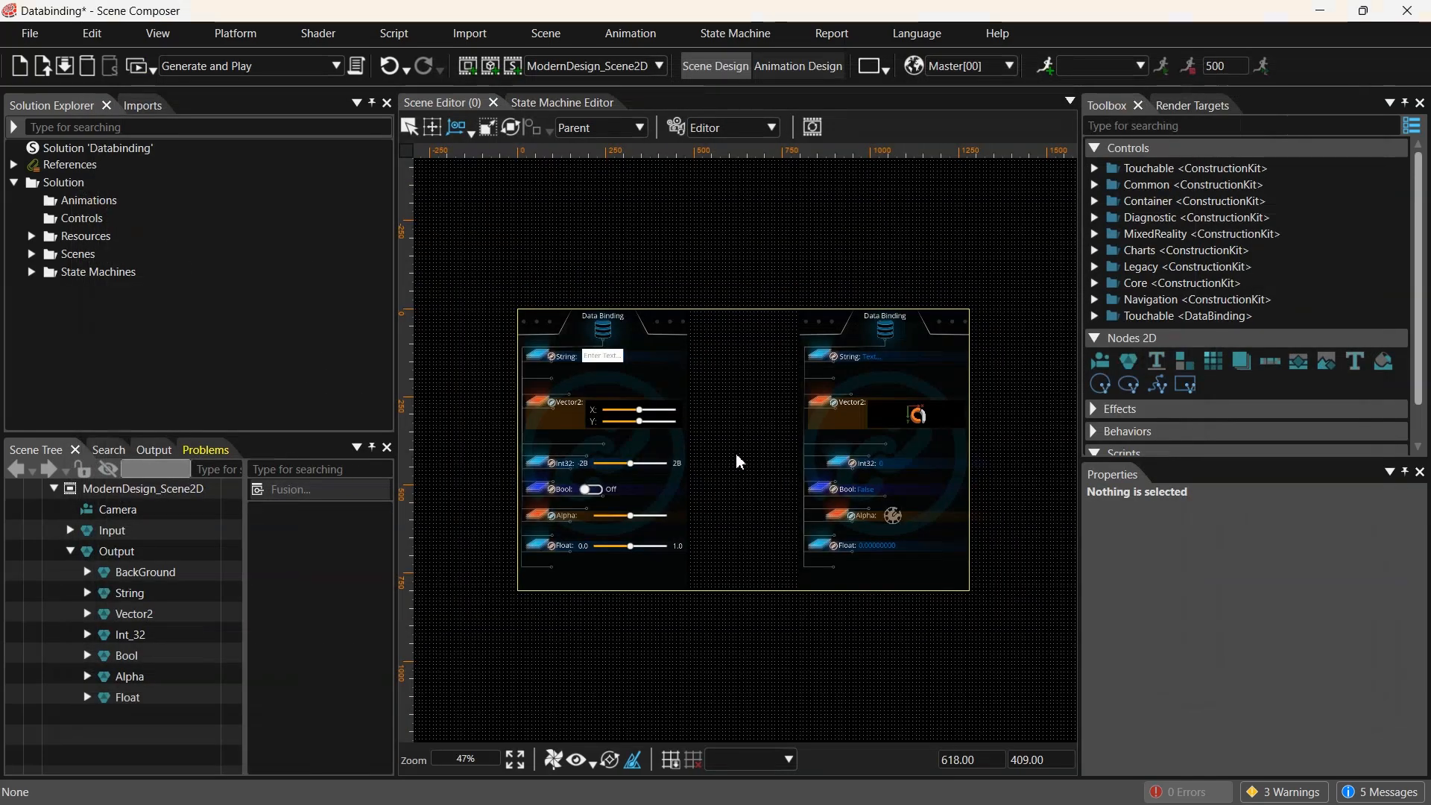
left_click(71, 531)
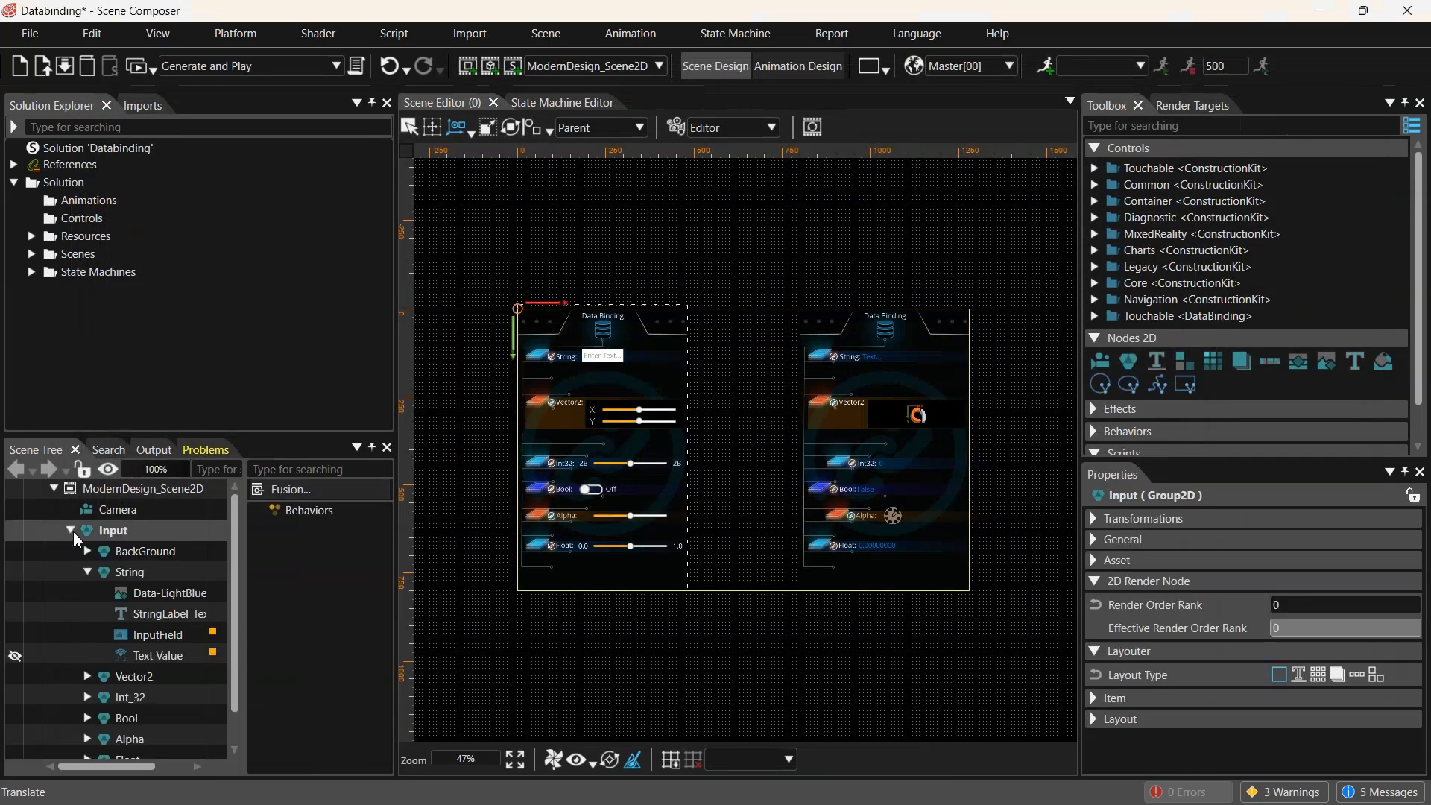
left_click(125, 572)
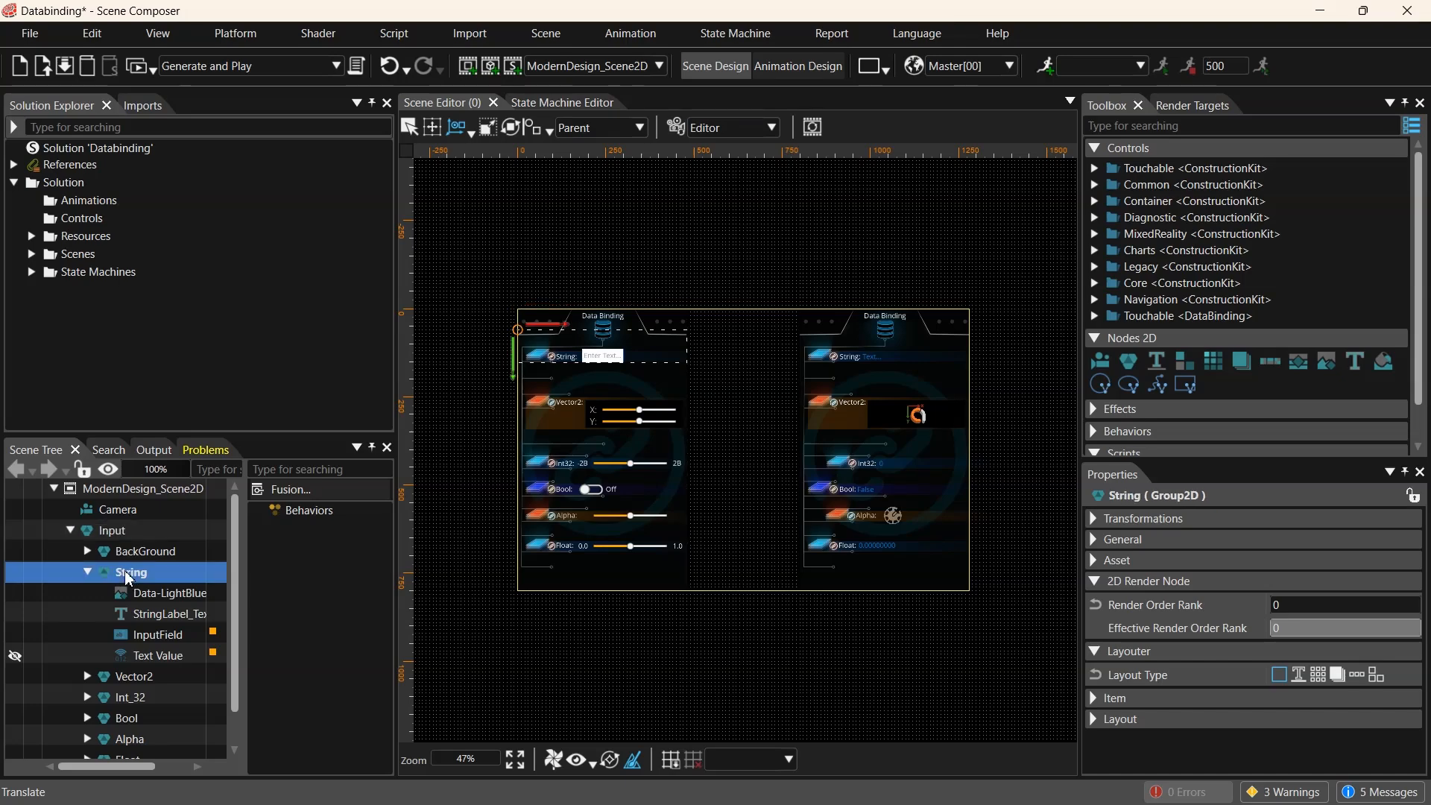
left_click(166, 634)
scroll(428, 347, "up", 1)
scroll(428, 347, "up", 2)
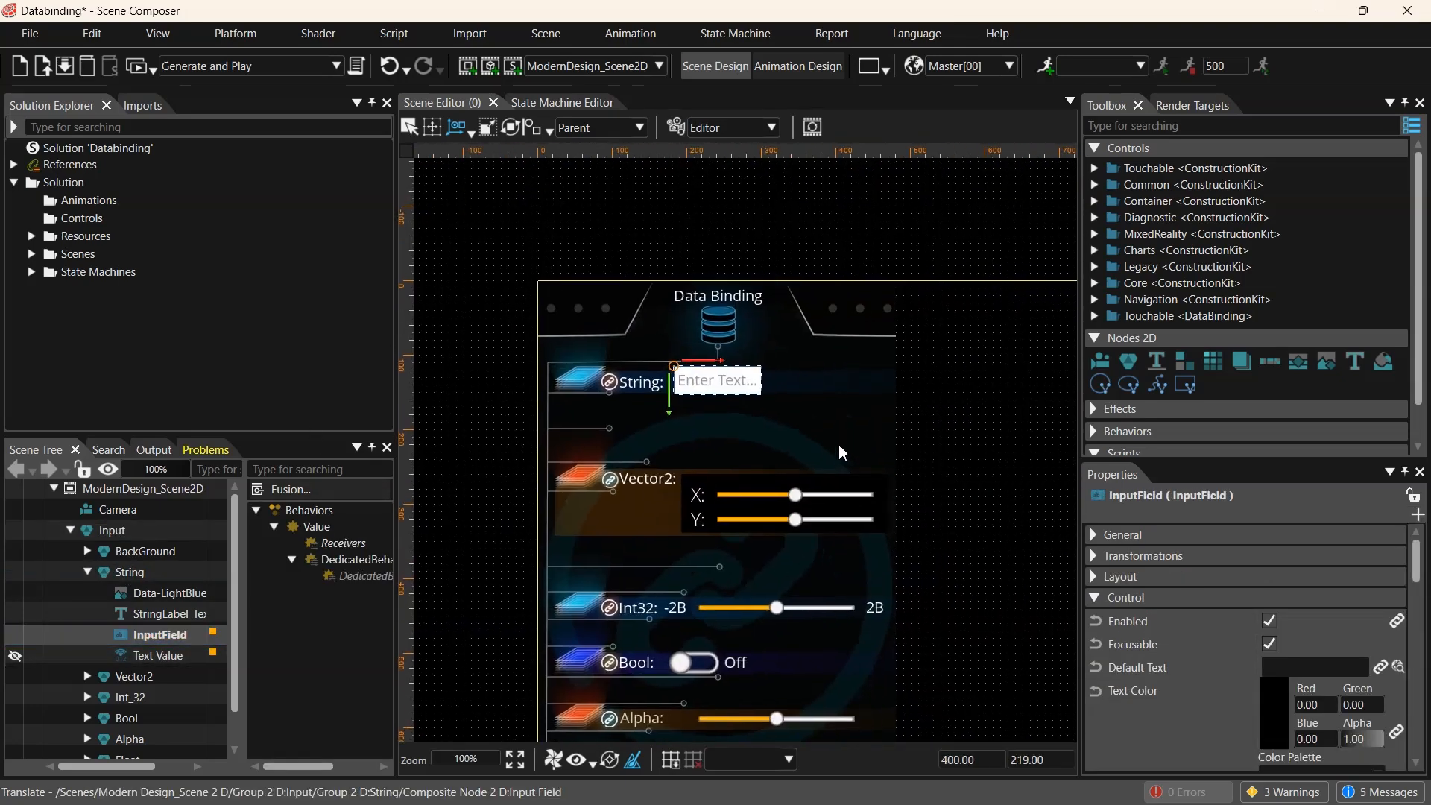
- Inspect the Text Value control, then open the InputField's Value behavior and widen the behavior panel
left_click(164, 658)
scroll(166, 665, "down", 1)
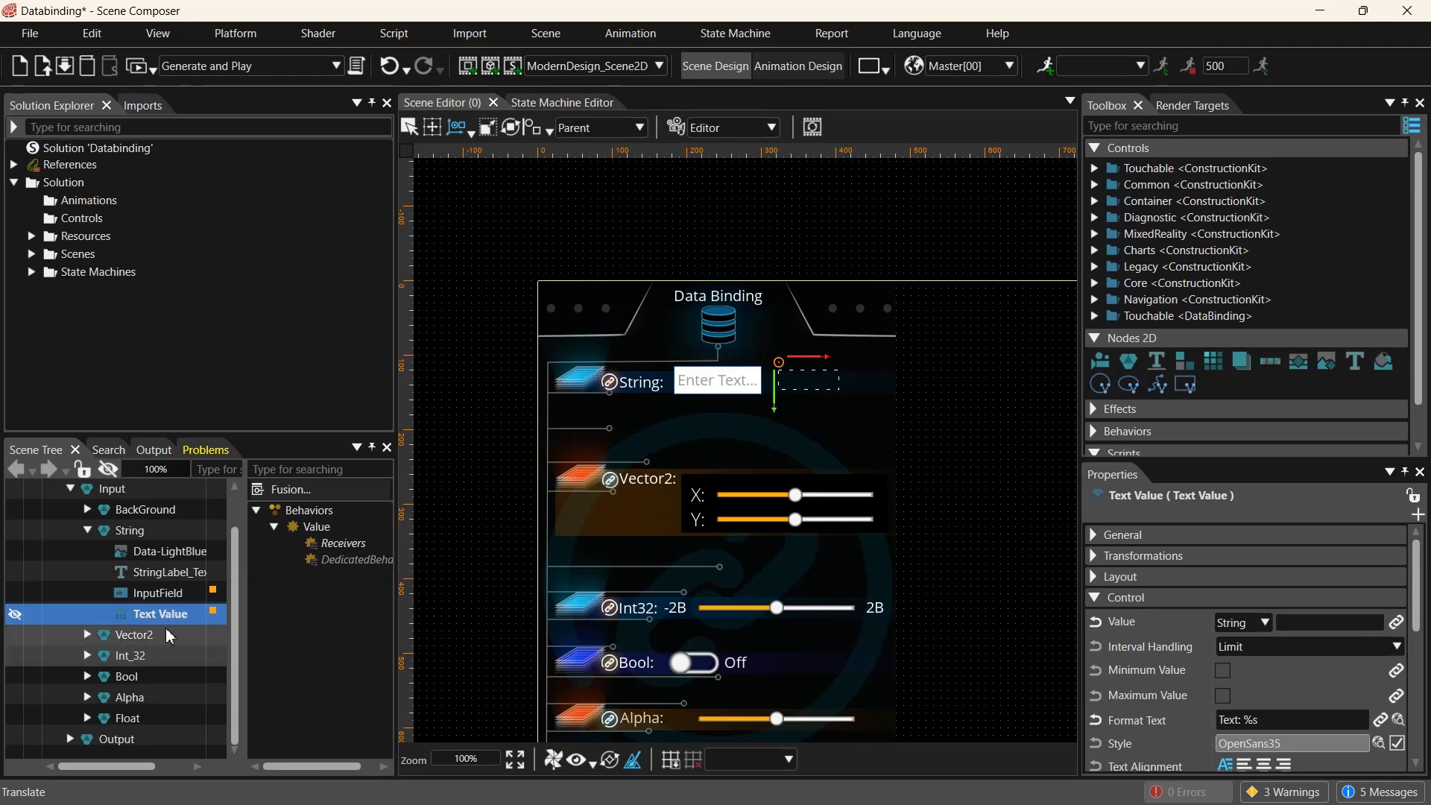
left_click(160, 593)
left_click(314, 527)
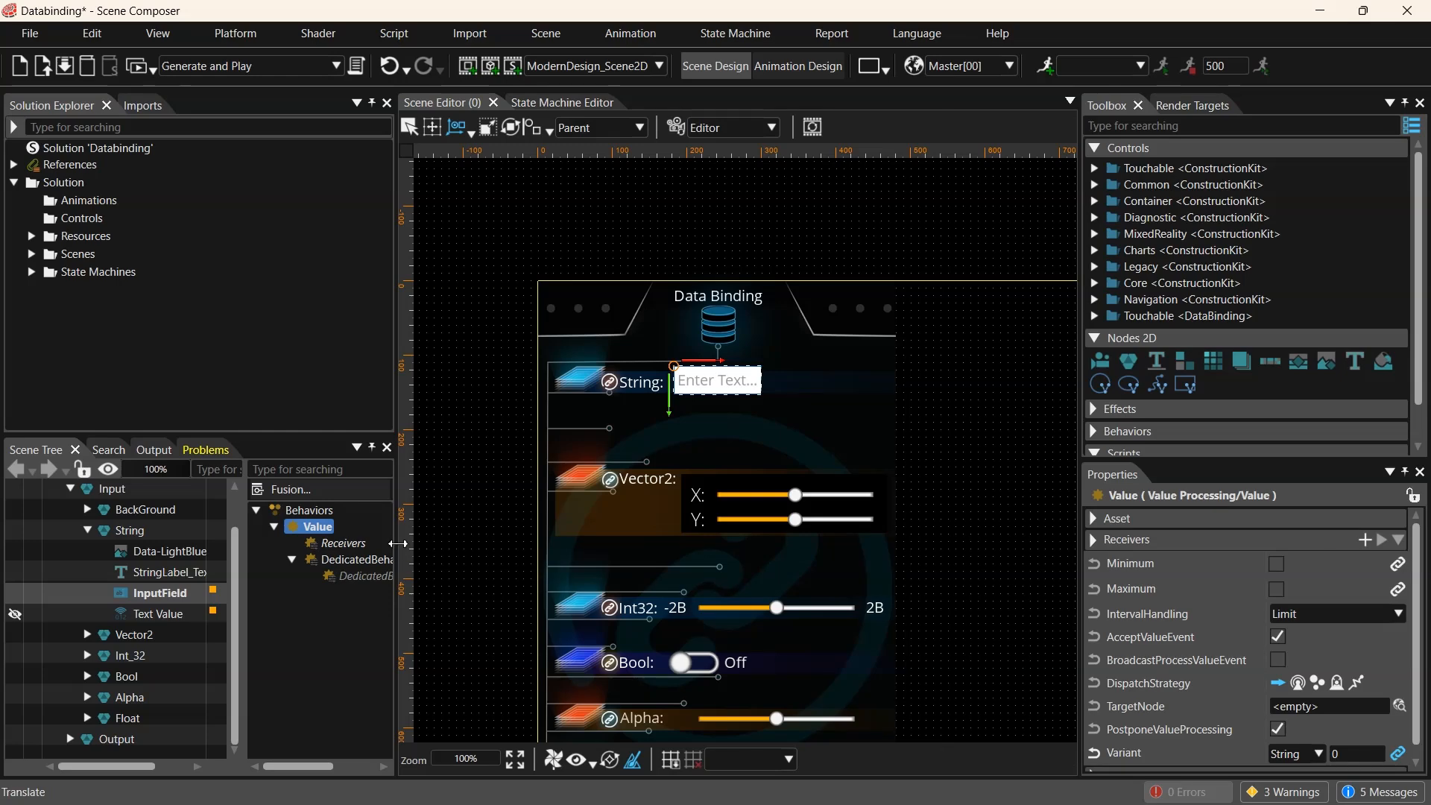
left_click_drag(397, 543, 420, 543)
left_click_drag(249, 629, 214, 627)
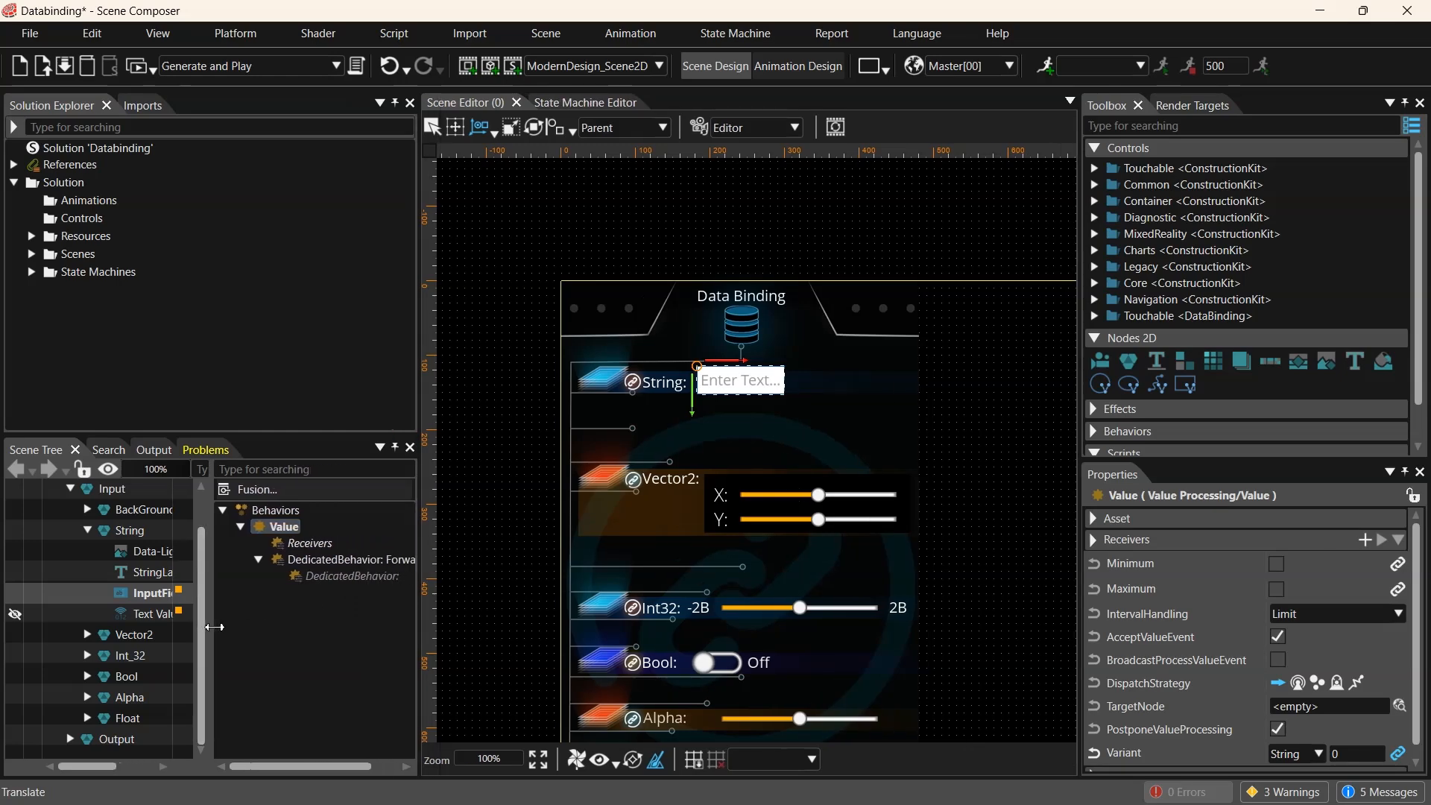
- Inspect the InputField's DedicatedBehavior forward value and browse its TargetNode choice without changing it
left_click(322, 561)
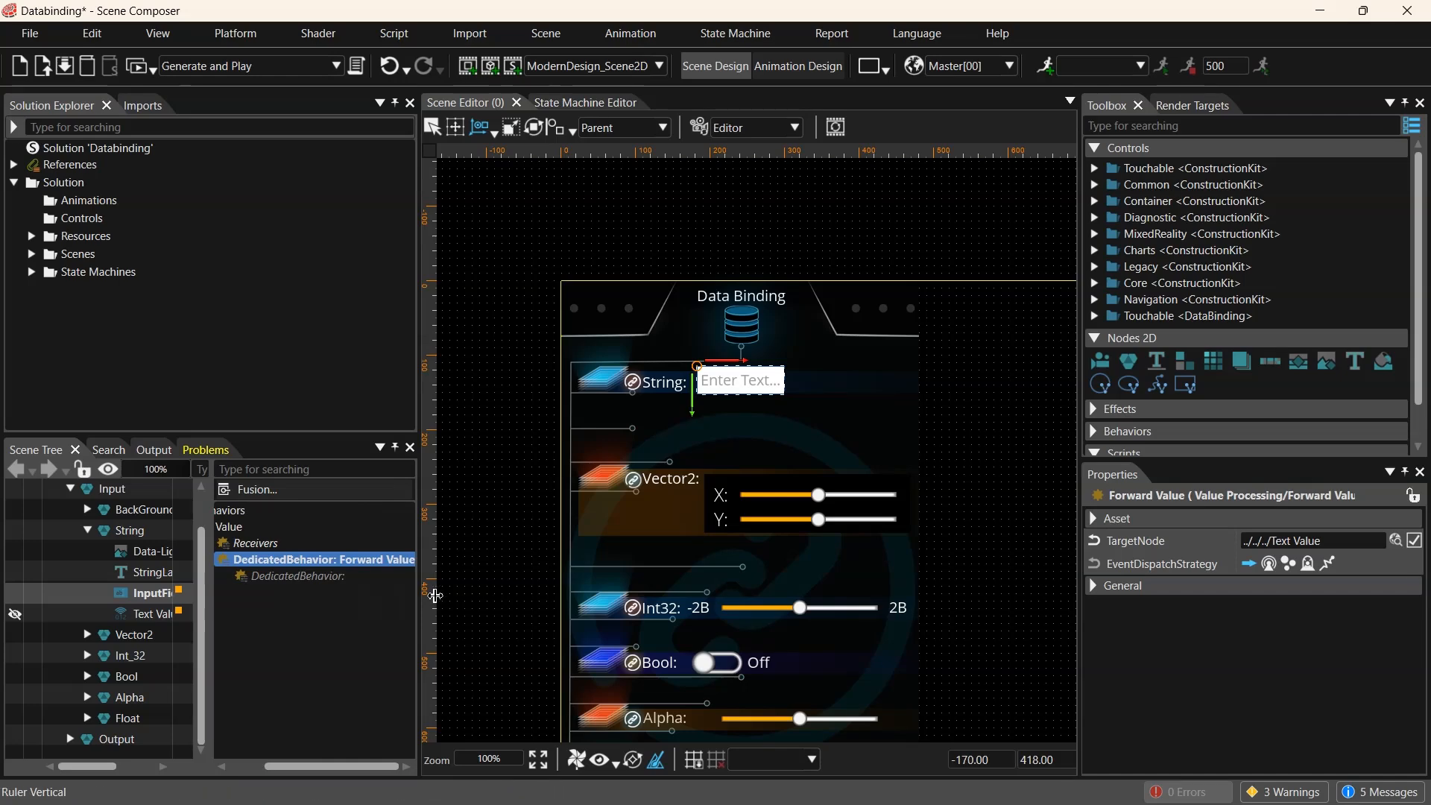
left_click_drag(415, 593, 450, 588)
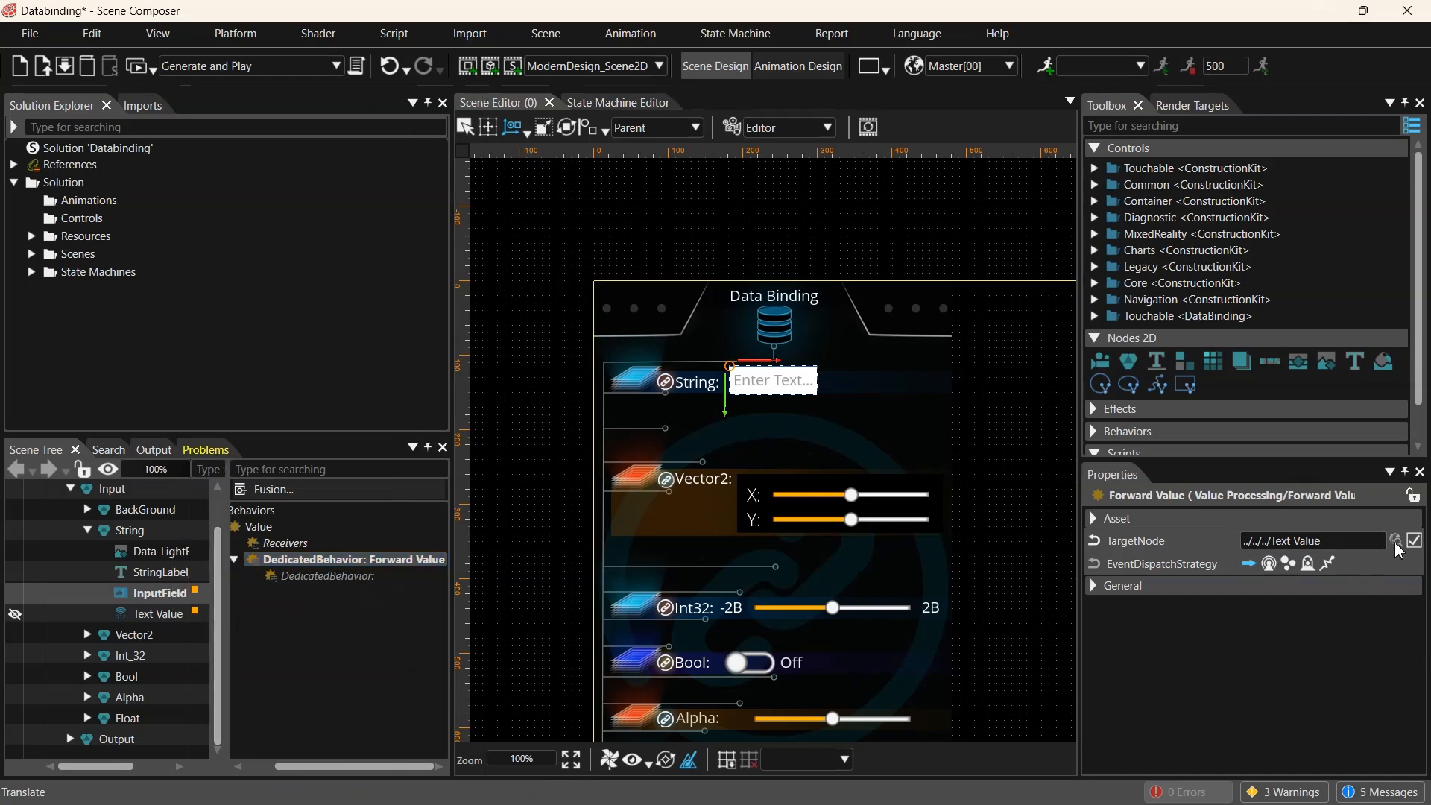
left_click(1395, 541)
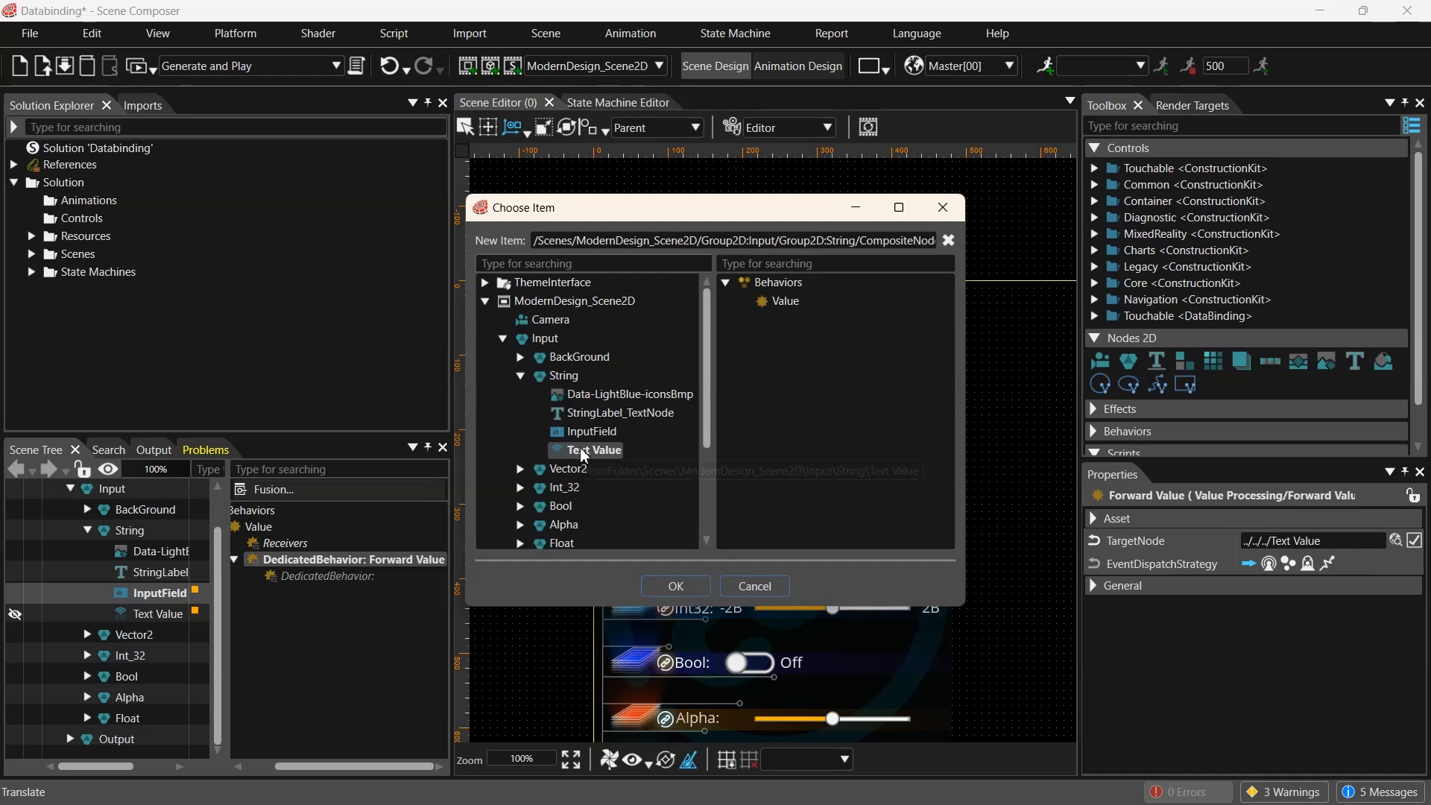
left_click(945, 214)
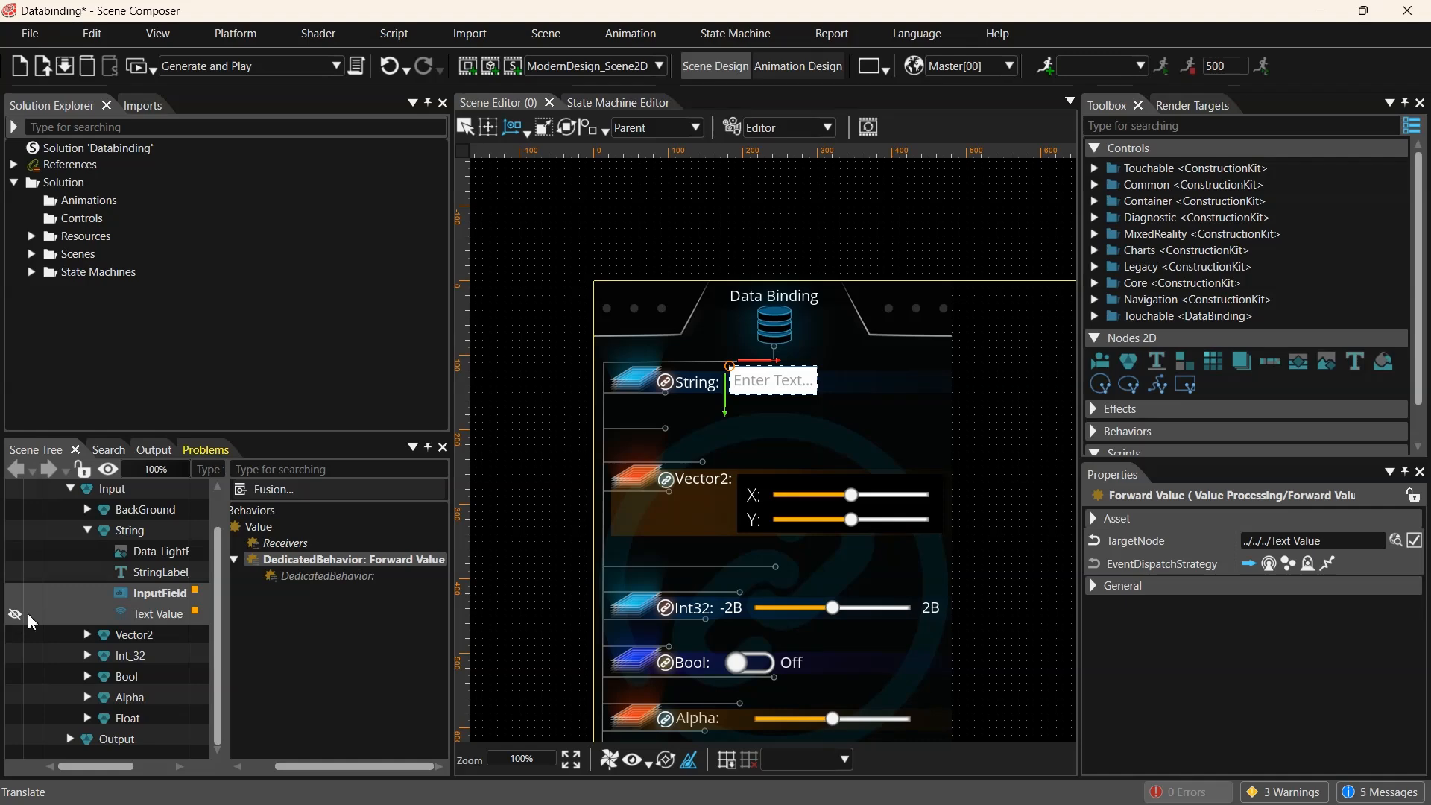
- Make the Text Value node visible in the editor view
left_click(16, 616)
left_click(295, 529)
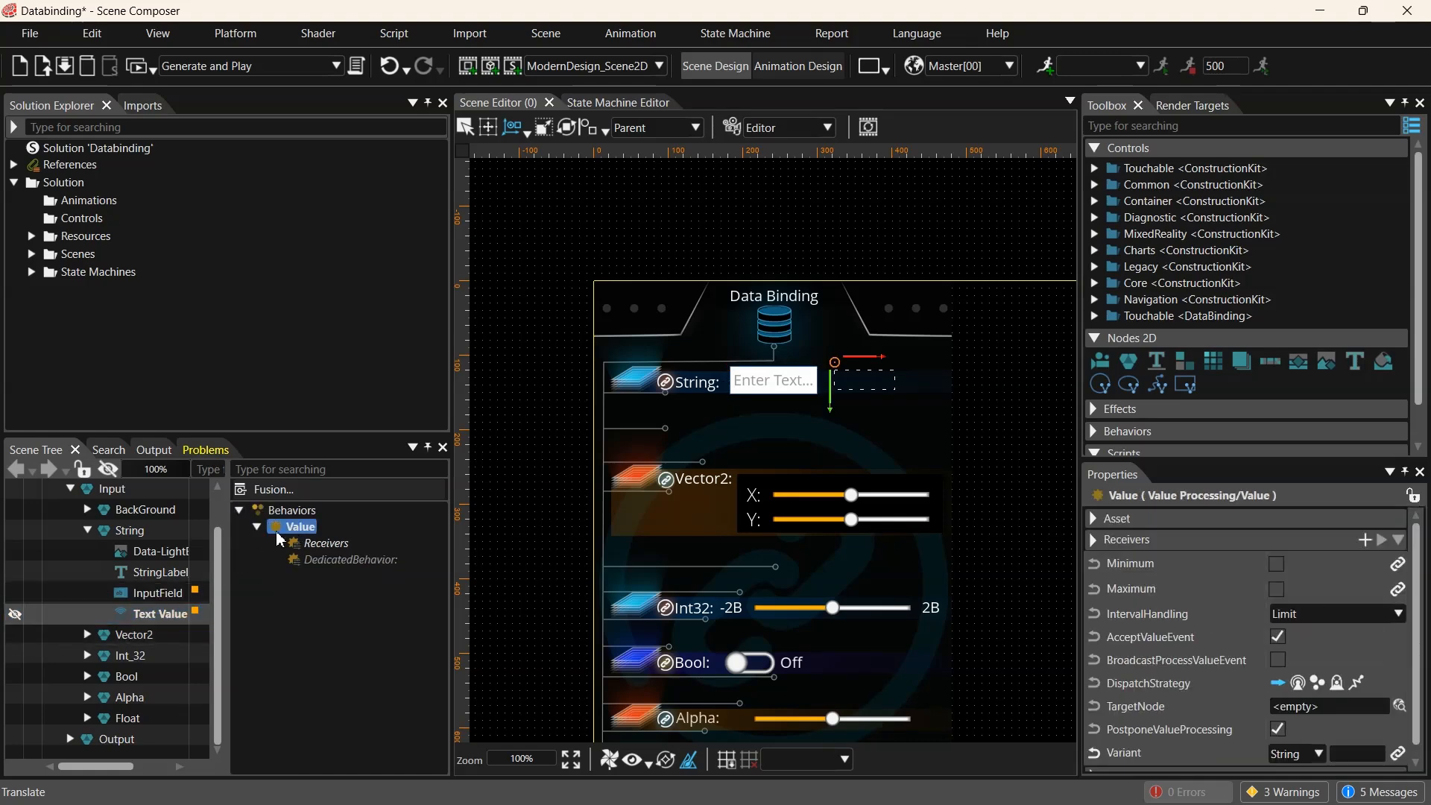
left_click(16, 619)
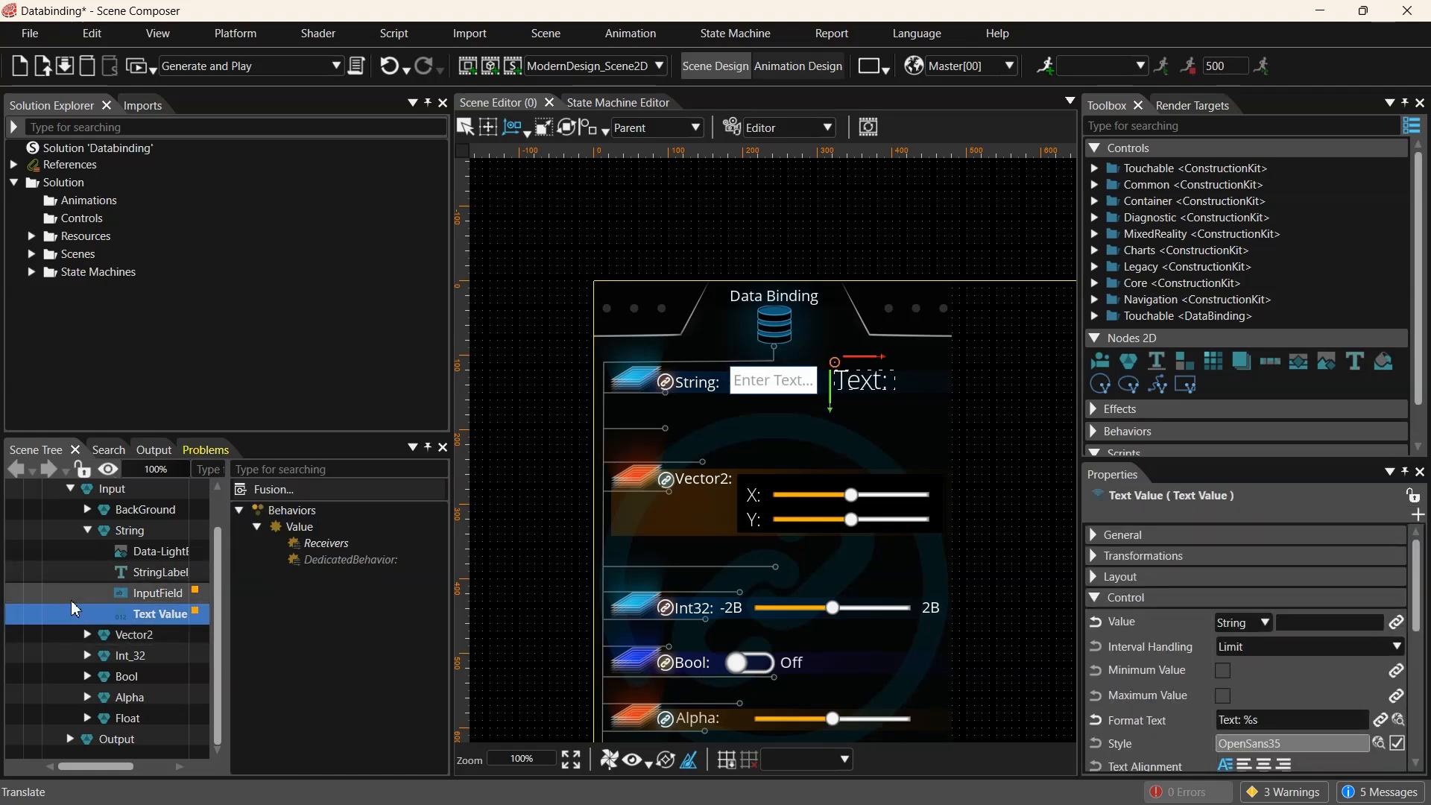
- Run the scene in the Player, enter asdf in the String input field, and close the Player
left_click(140, 66)
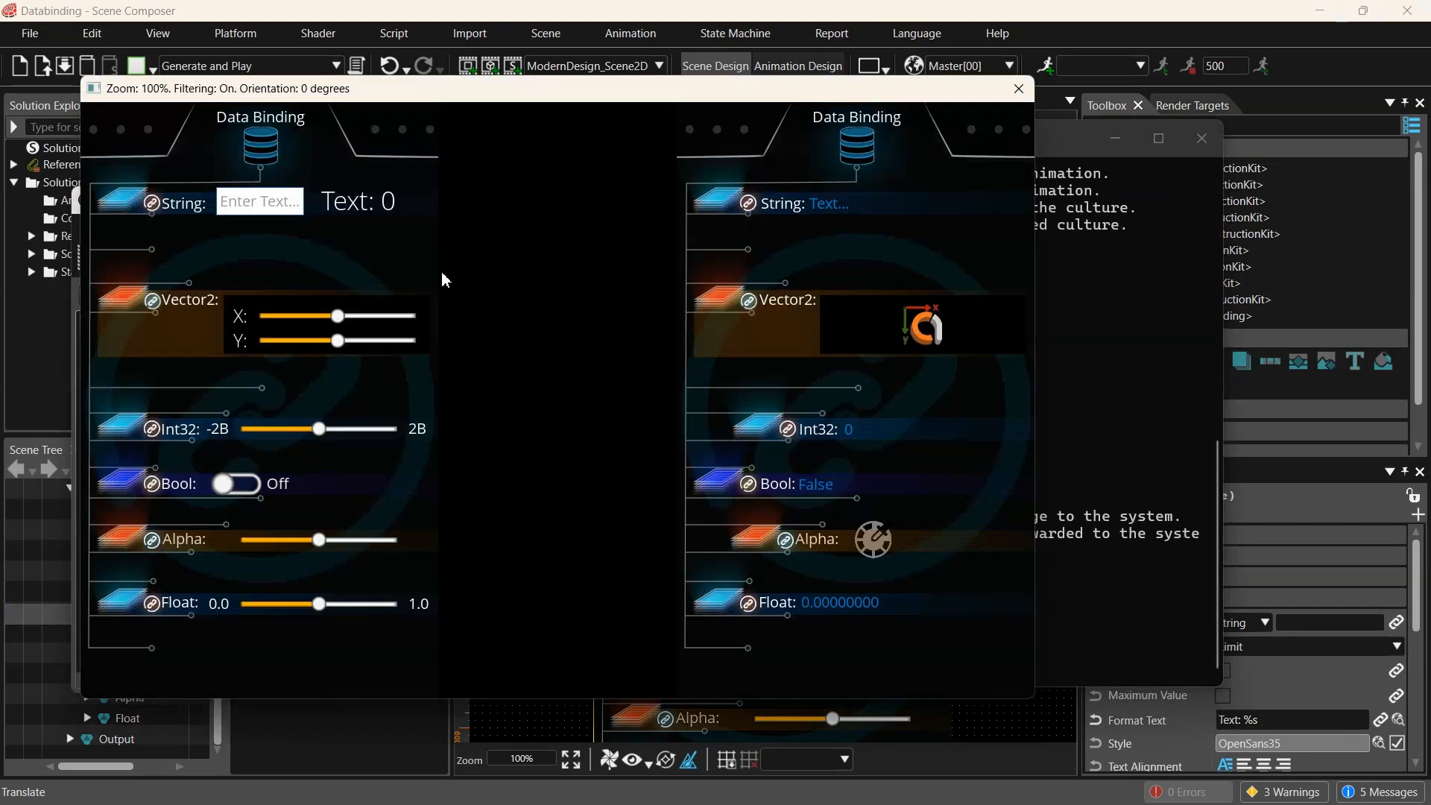
left_click(286, 208)
type("asdf")
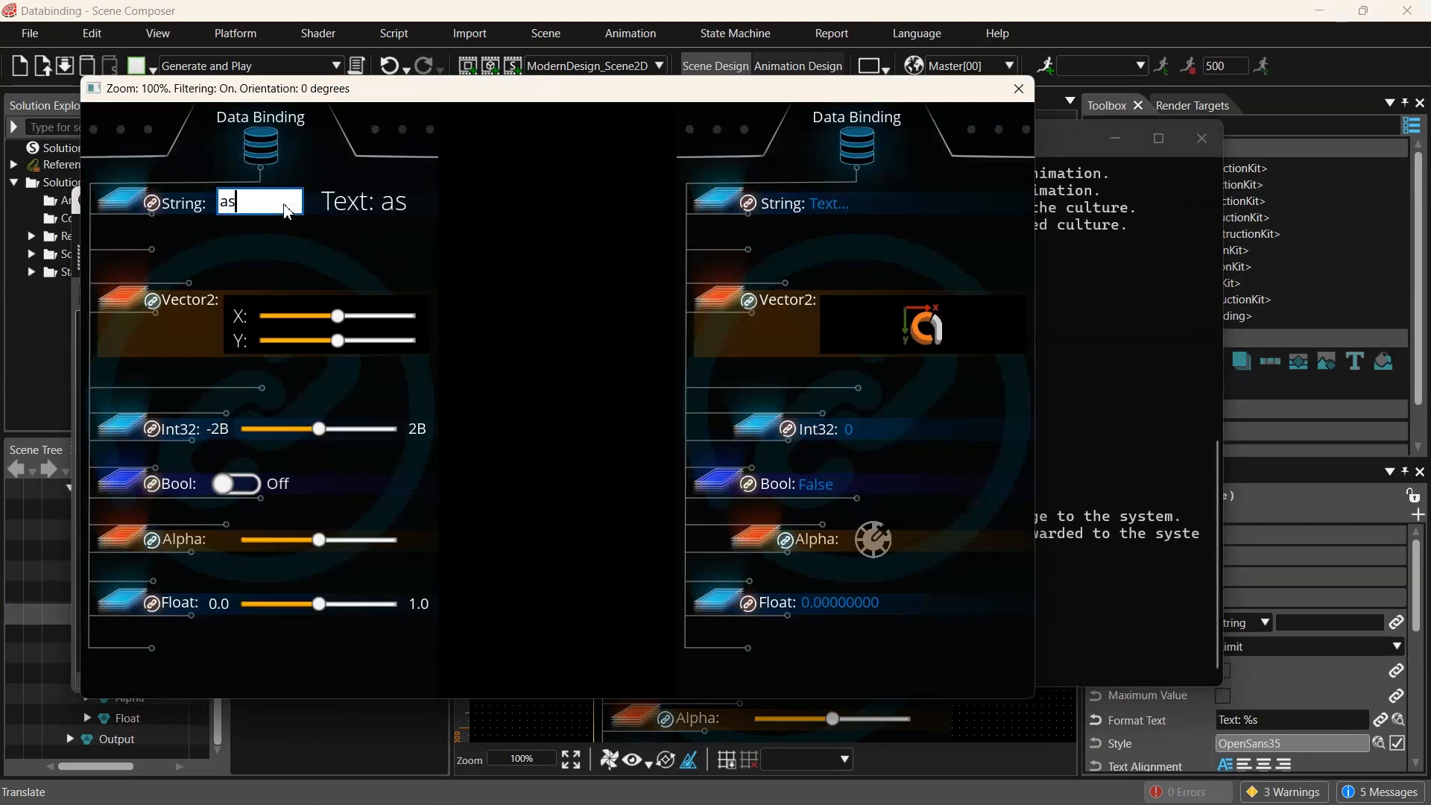
left_click(1028, 89)
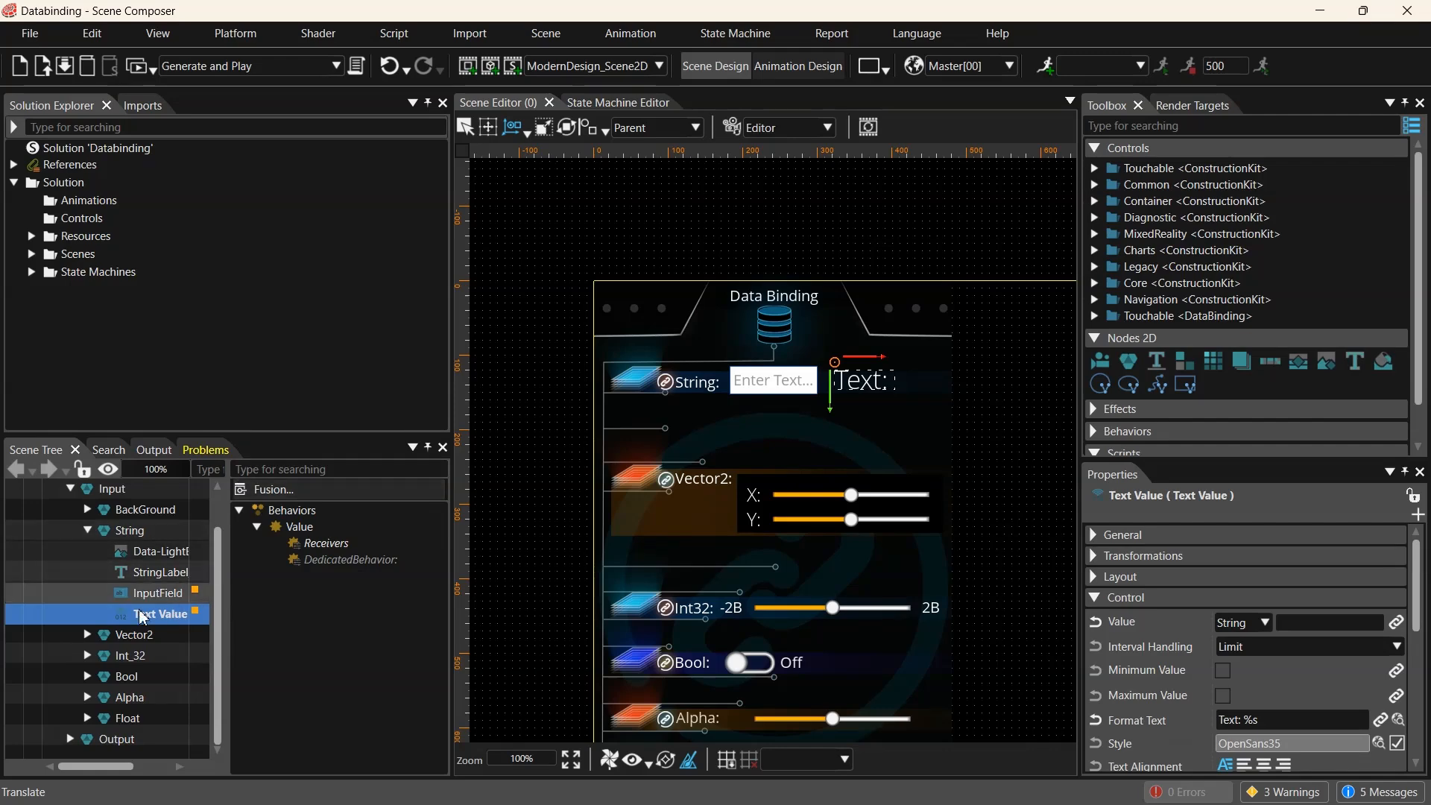
- Hide Text Value again and bind its Value behavior's Variant to PredefinedBindingSource1 Item1
left_click(15, 614)
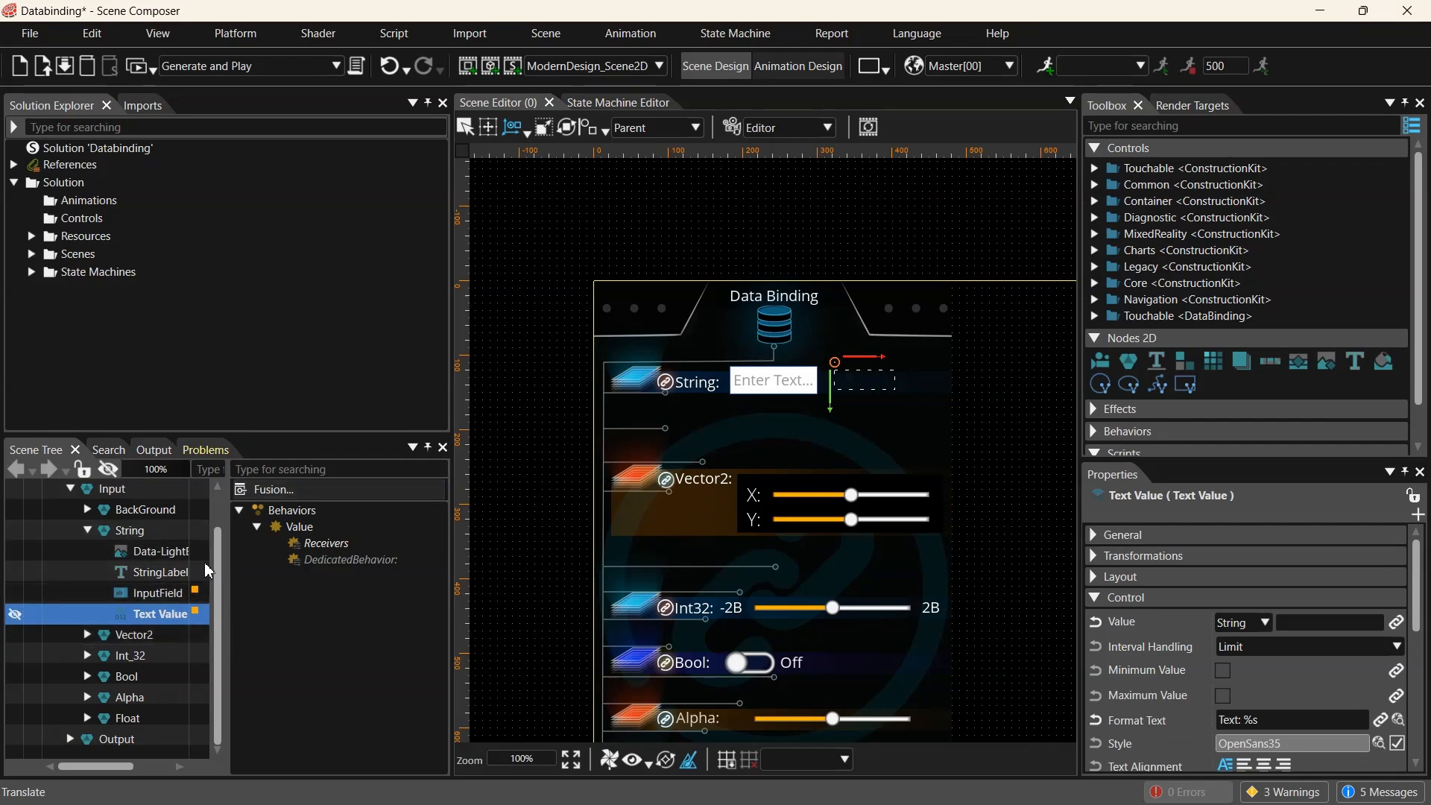
left_click(299, 527)
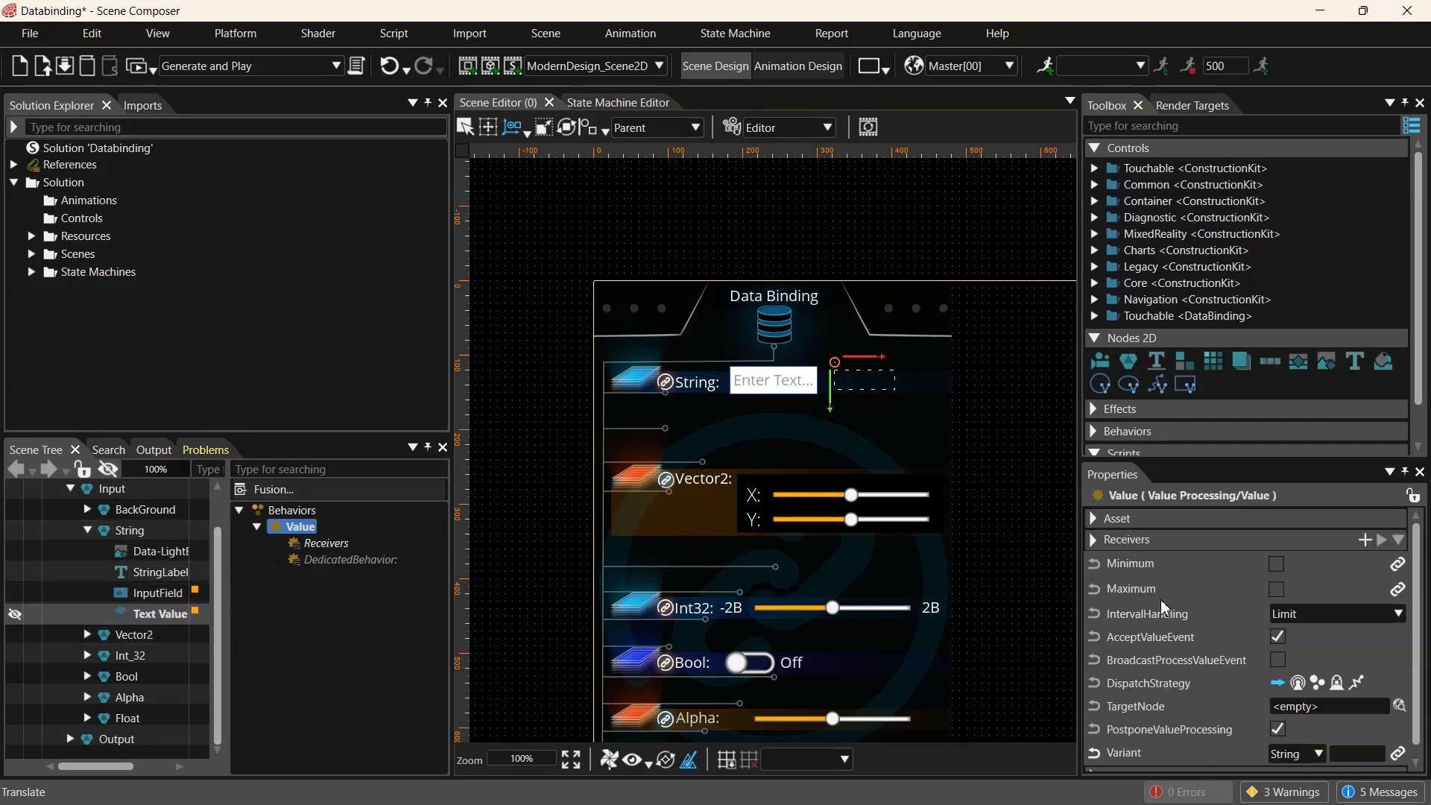
scroll(1165, 607, "down", 1)
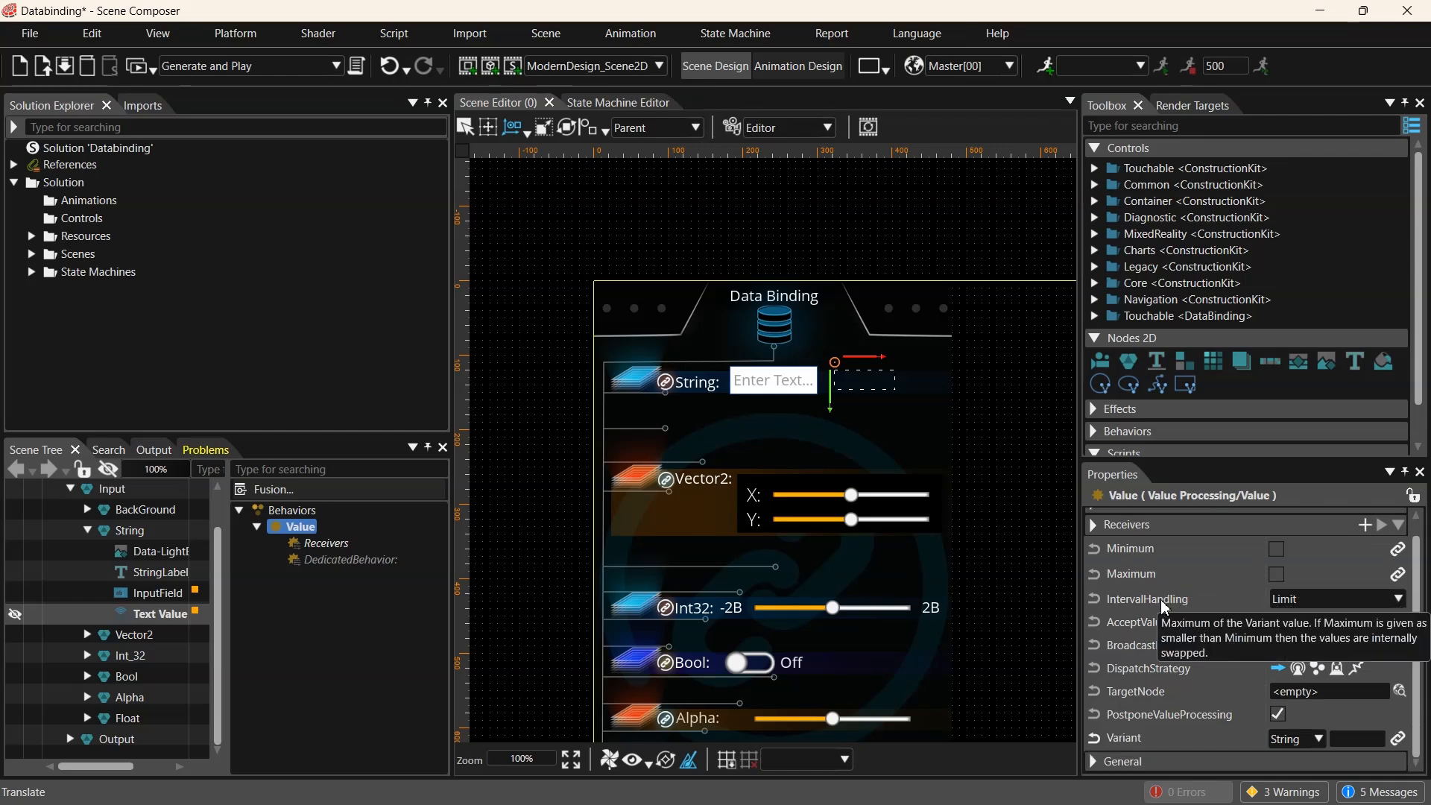
left_click(1398, 741)
left_click(449, 357)
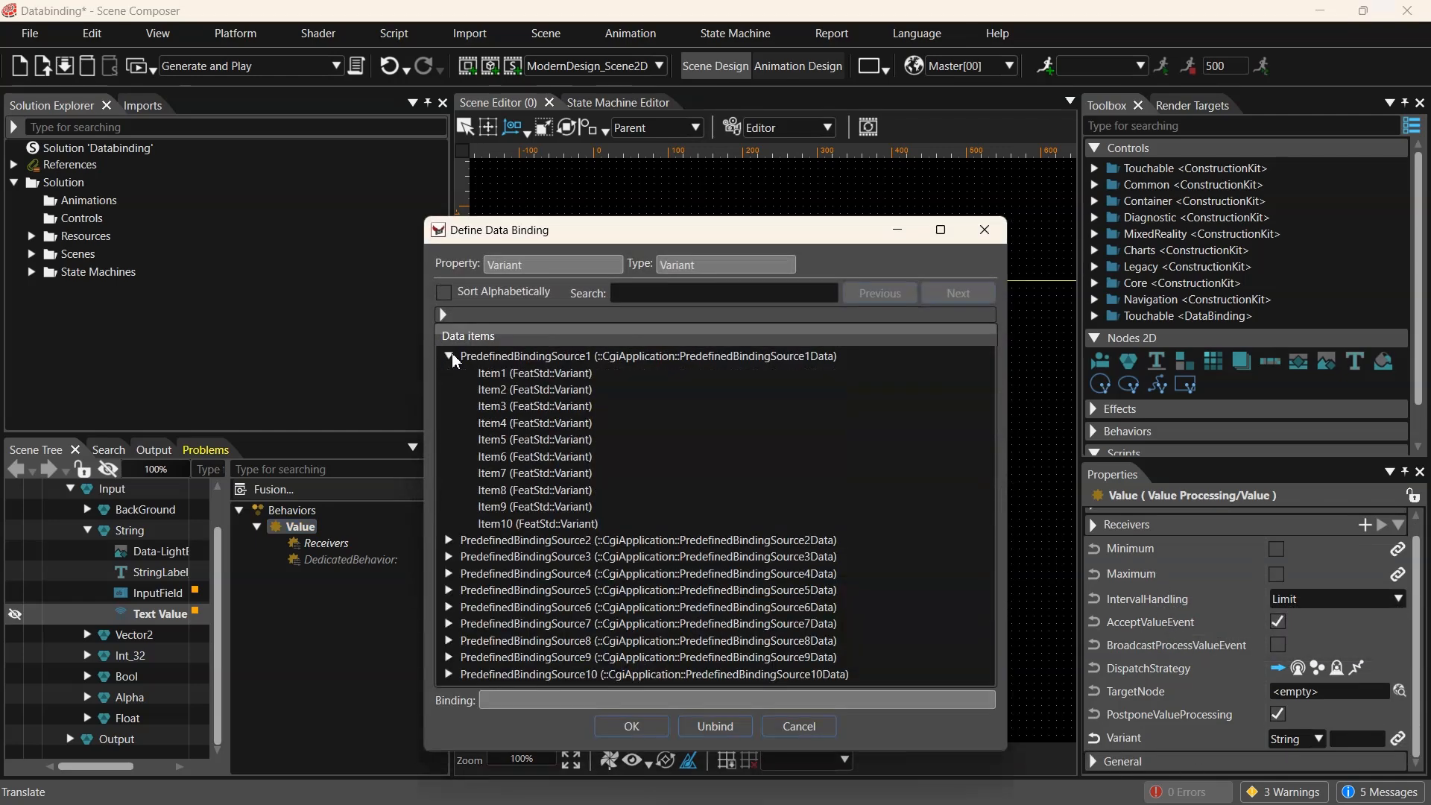
left_click(512, 375)
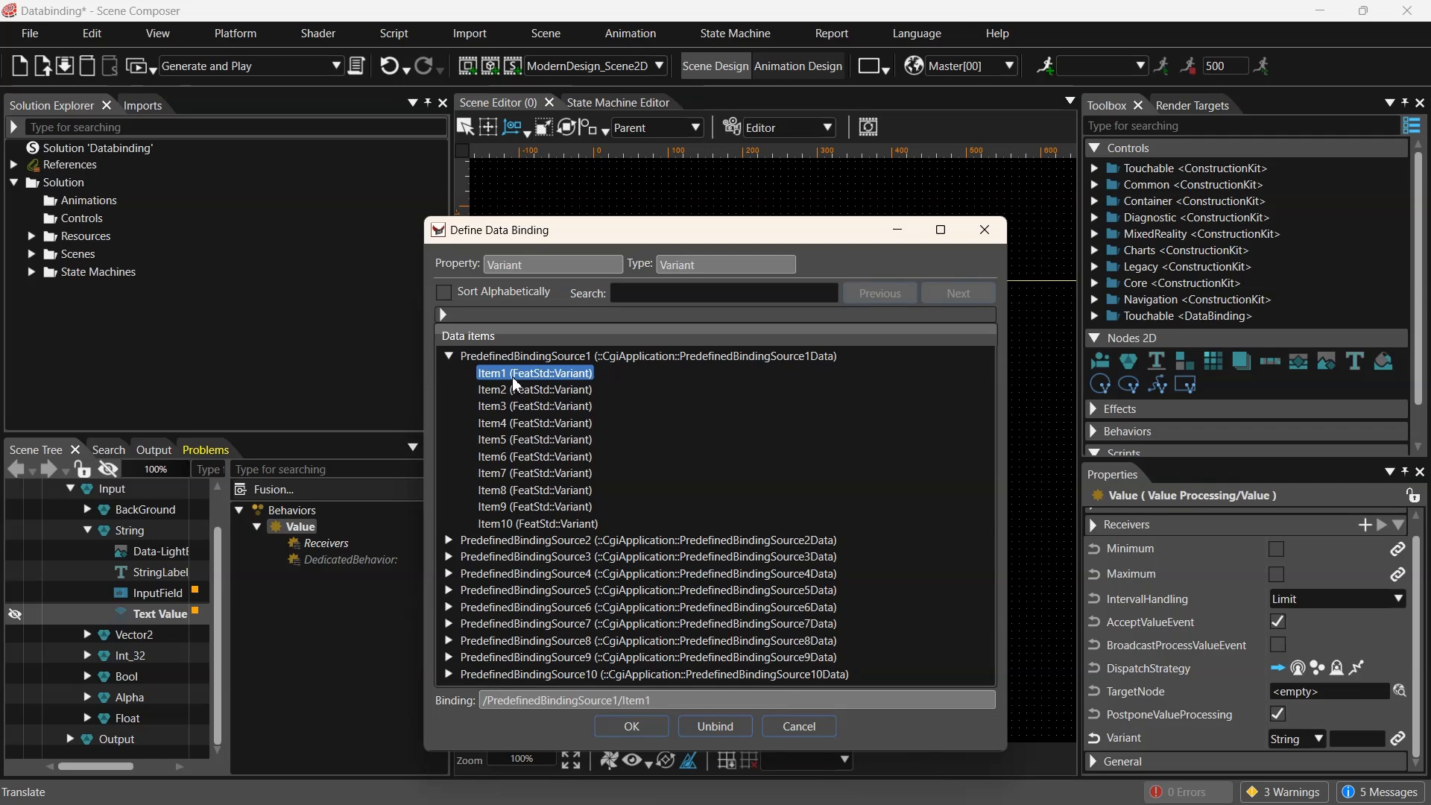
left_click(630, 726)
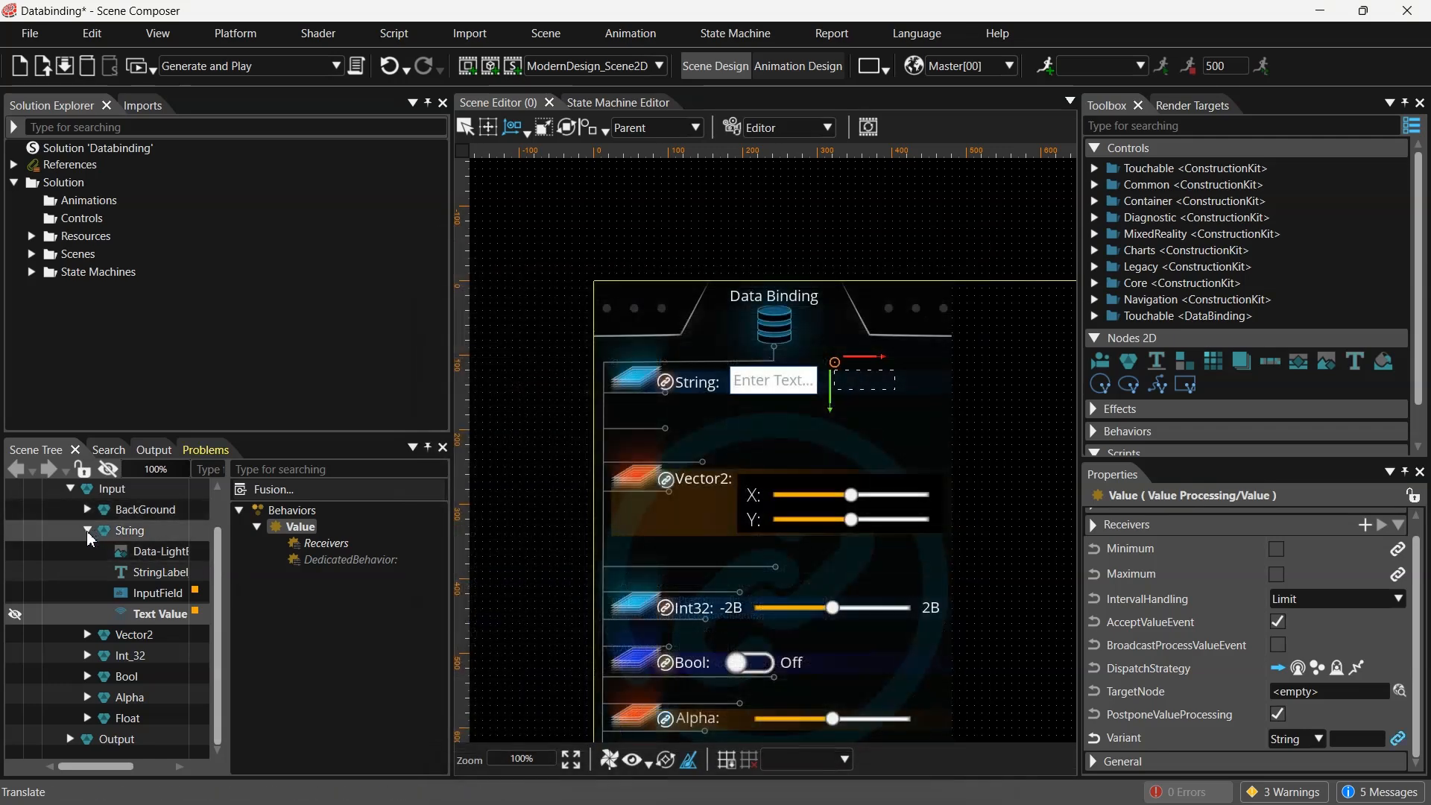
- Browse the Vector2 slider nodes and inspect RegularSlider_X's Control properties
left_click(87, 529)
middle_click_drag(791, 550, 757, 506)
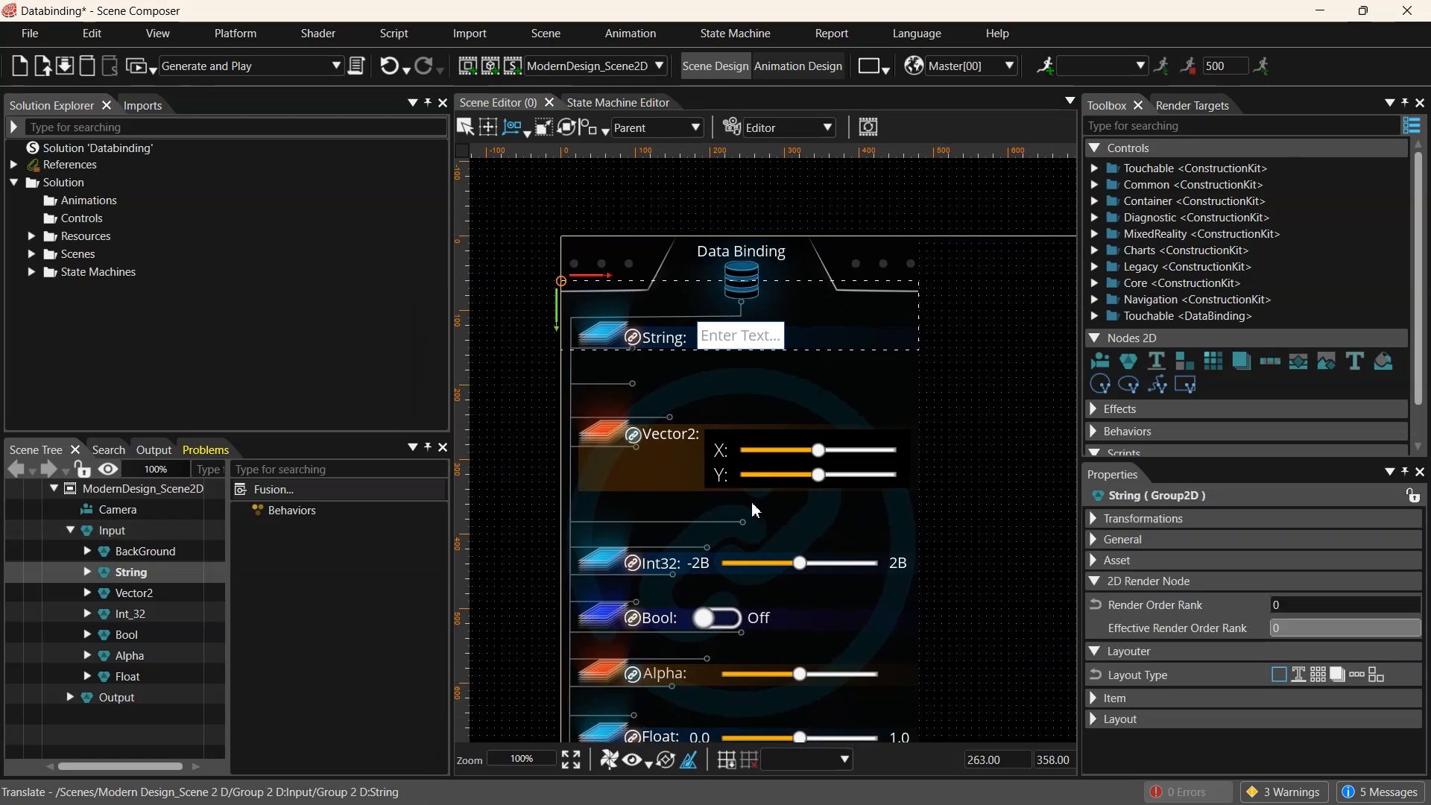
left_click(92, 589)
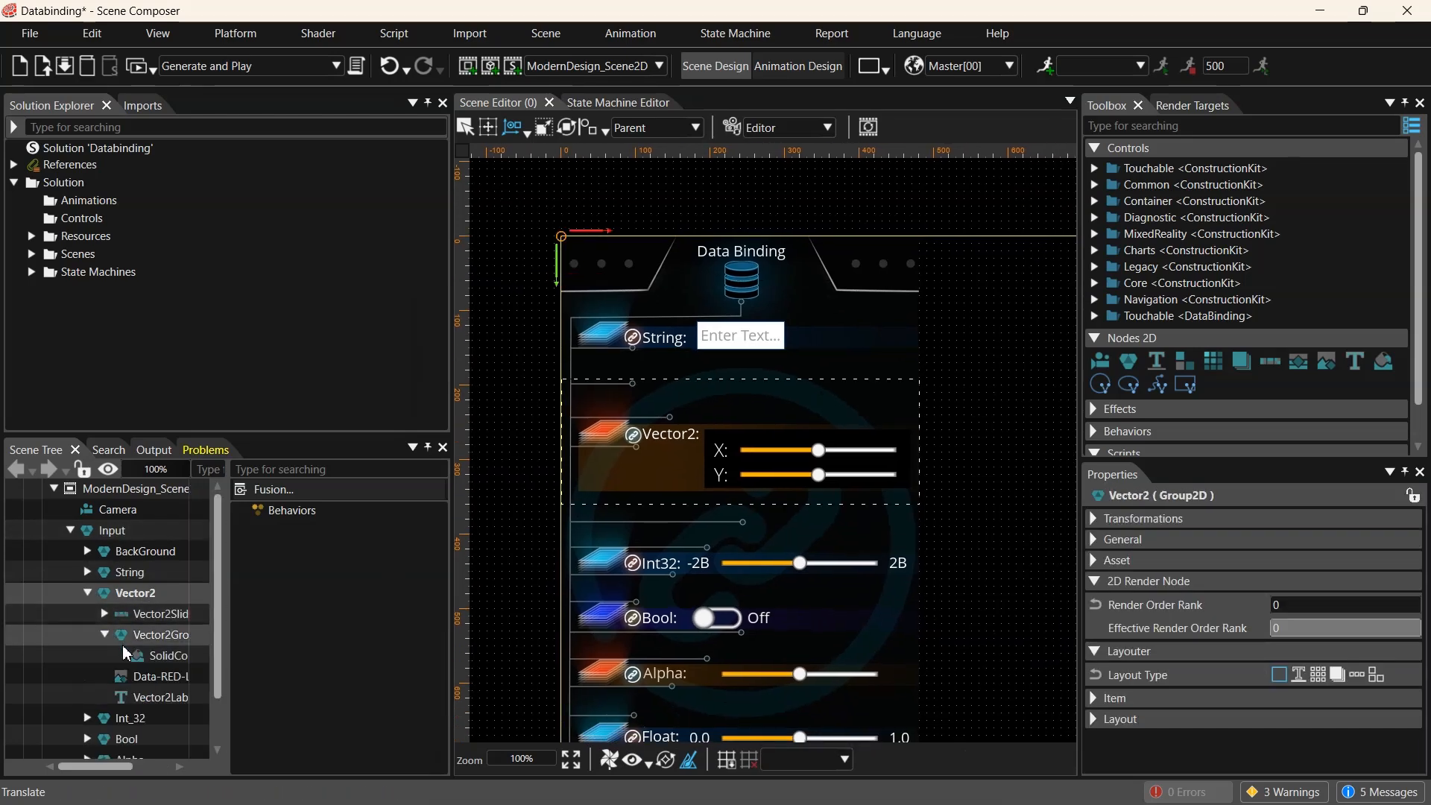
left_click_drag(232, 625, 290, 624)
left_click(105, 634)
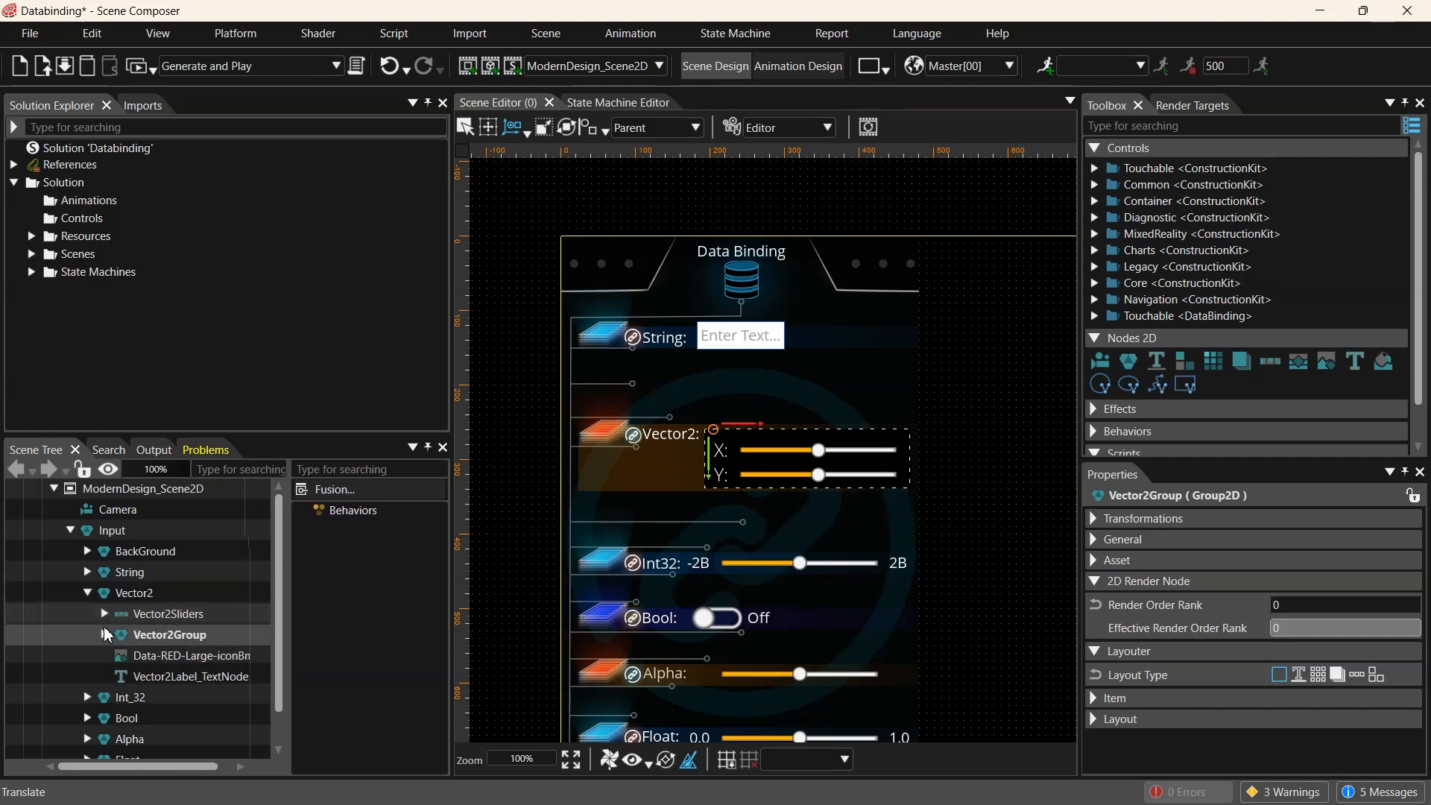
left_click(105, 614)
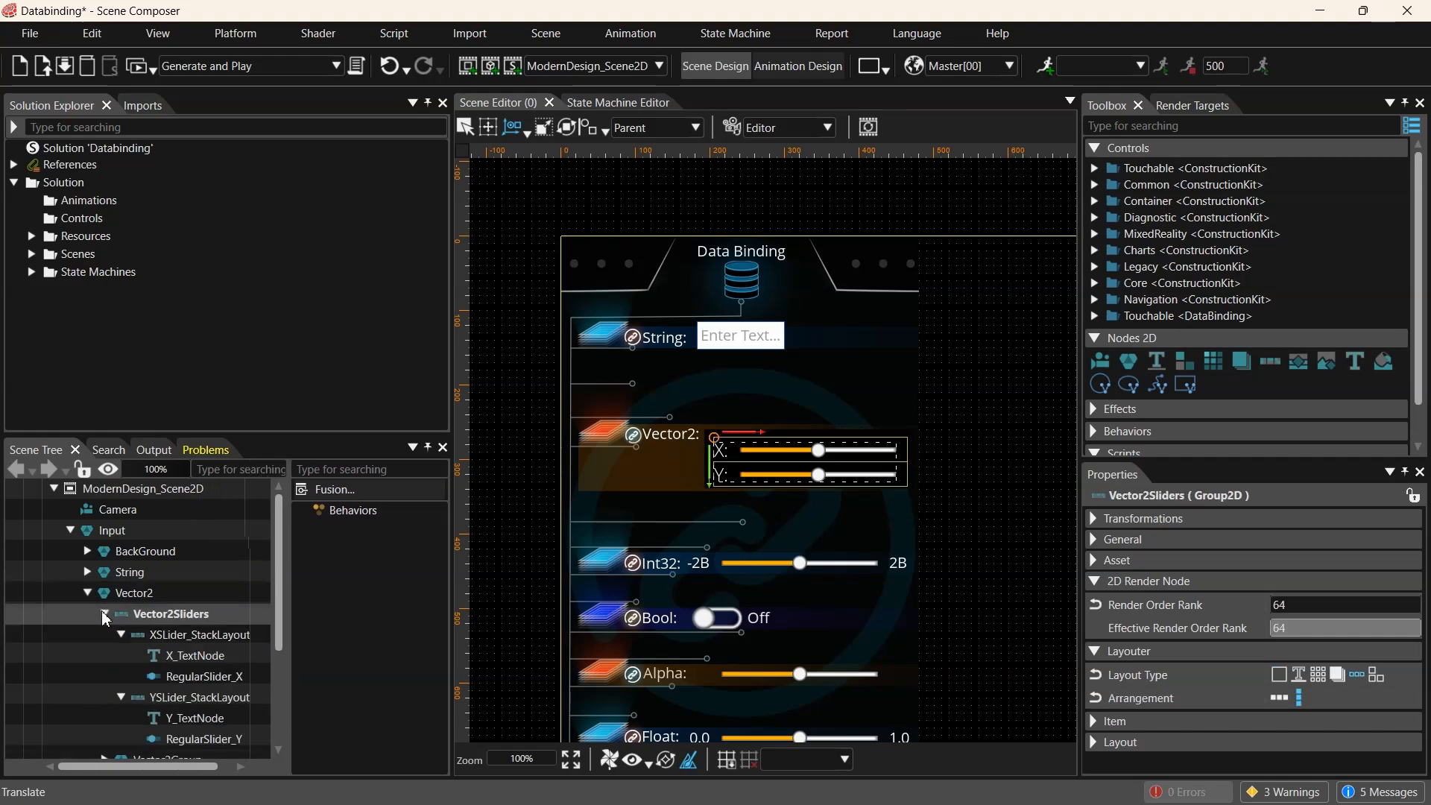
left_click(192, 677)
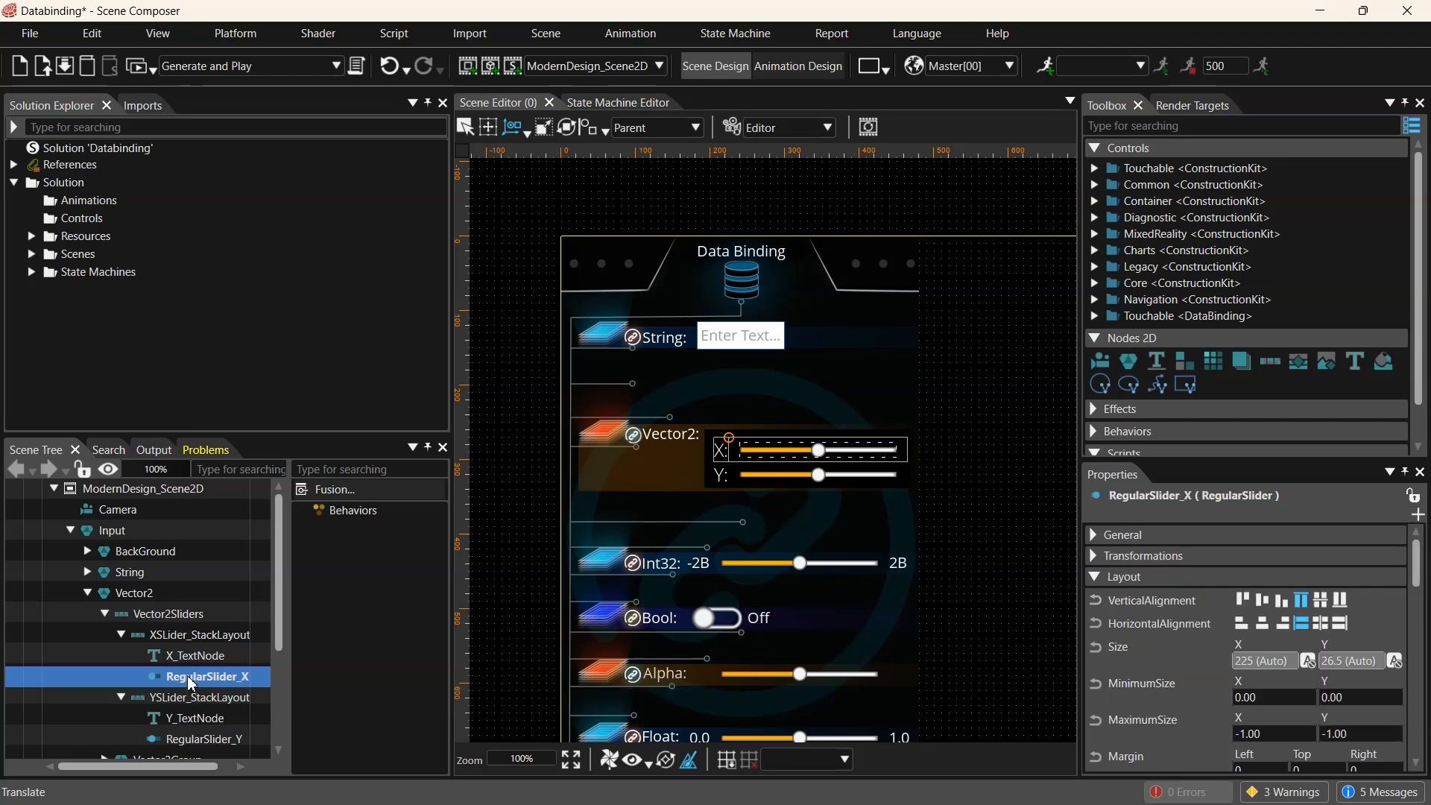
scroll(864, 462, "up", 5)
scroll(864, 463, "down", 4)
scroll(1350, 695, "down", 2)
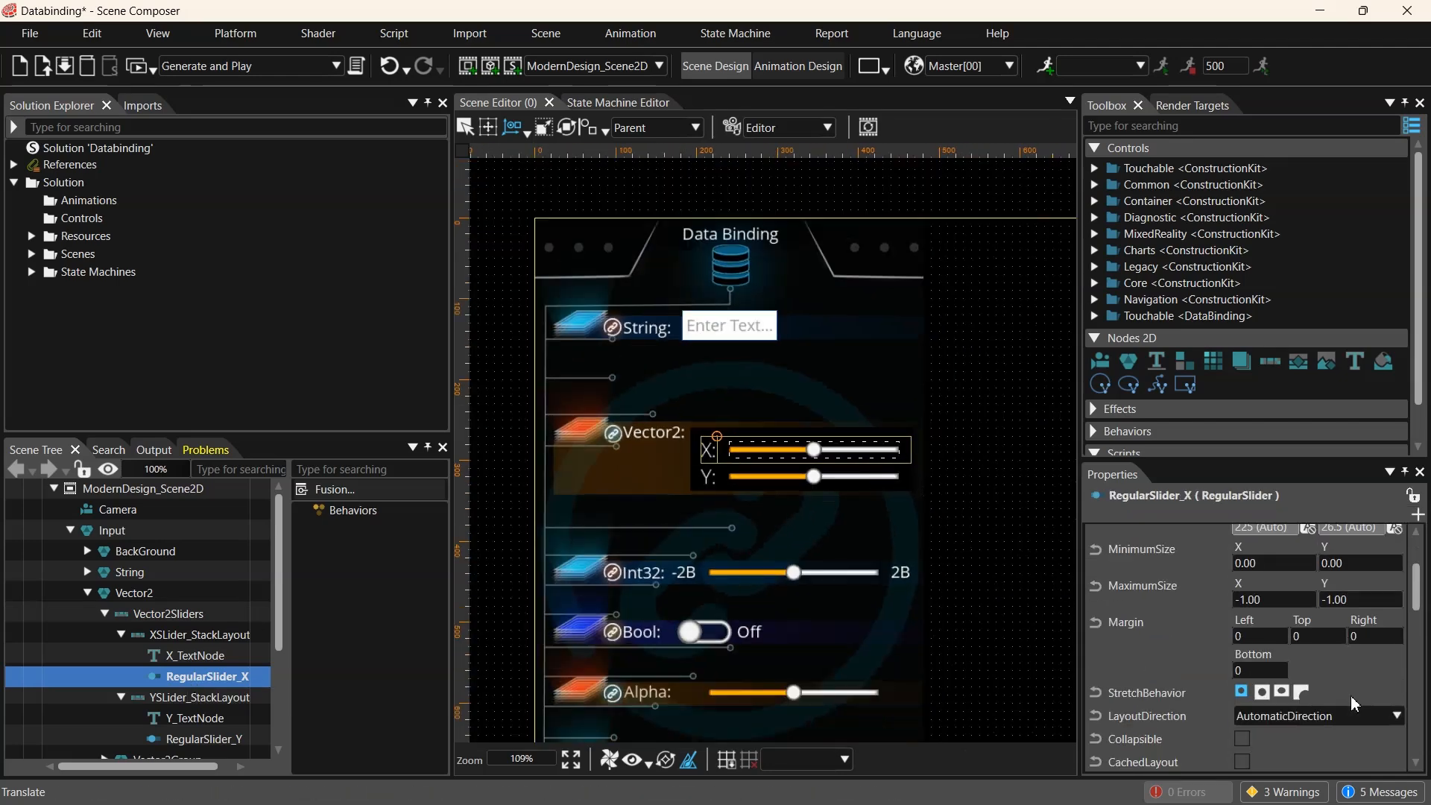
scroll(1350, 701, "down", 3)
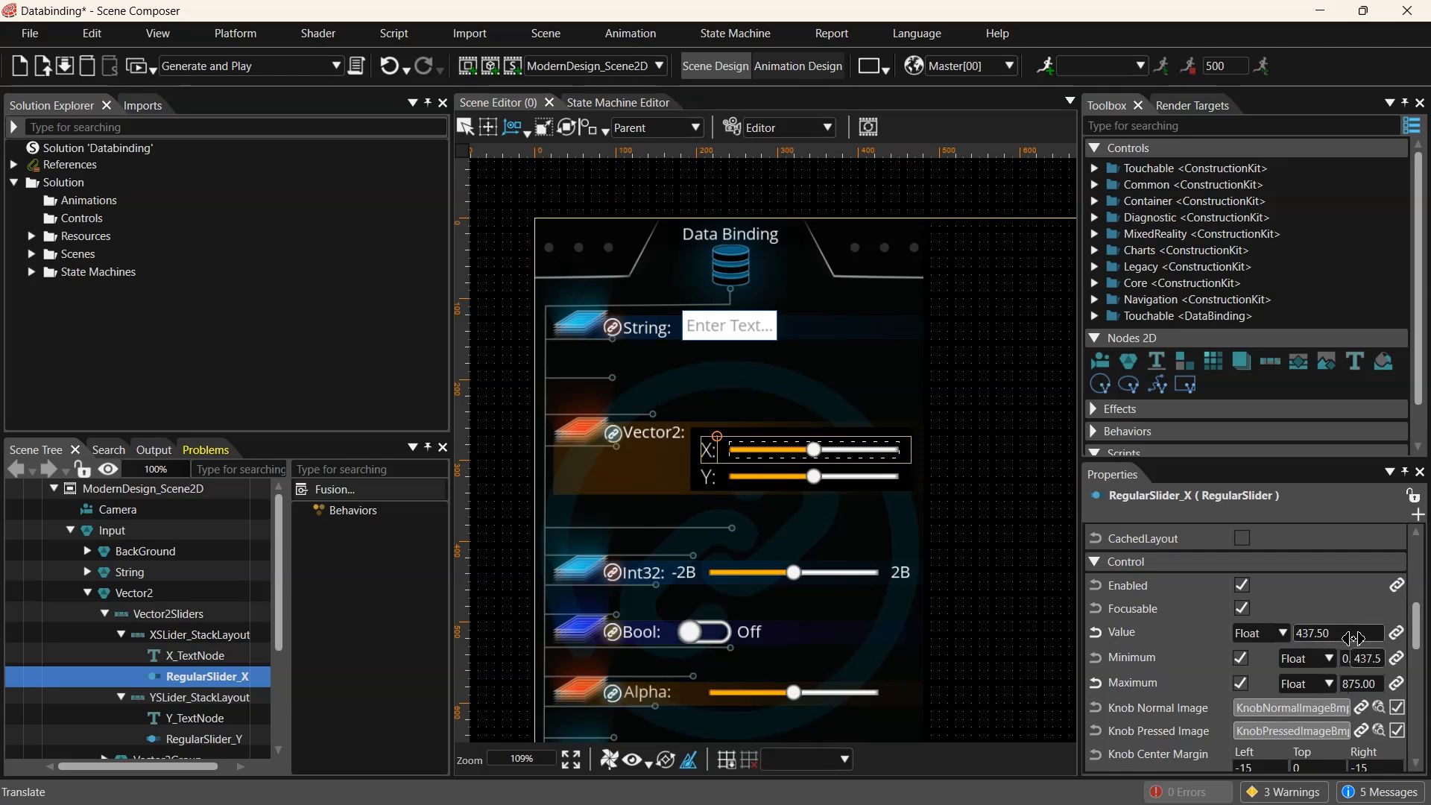
- Try RegularSlider_X's Value at 200 and 600, then restore it to 437.5
left_click(1354, 639)
type("200.00")
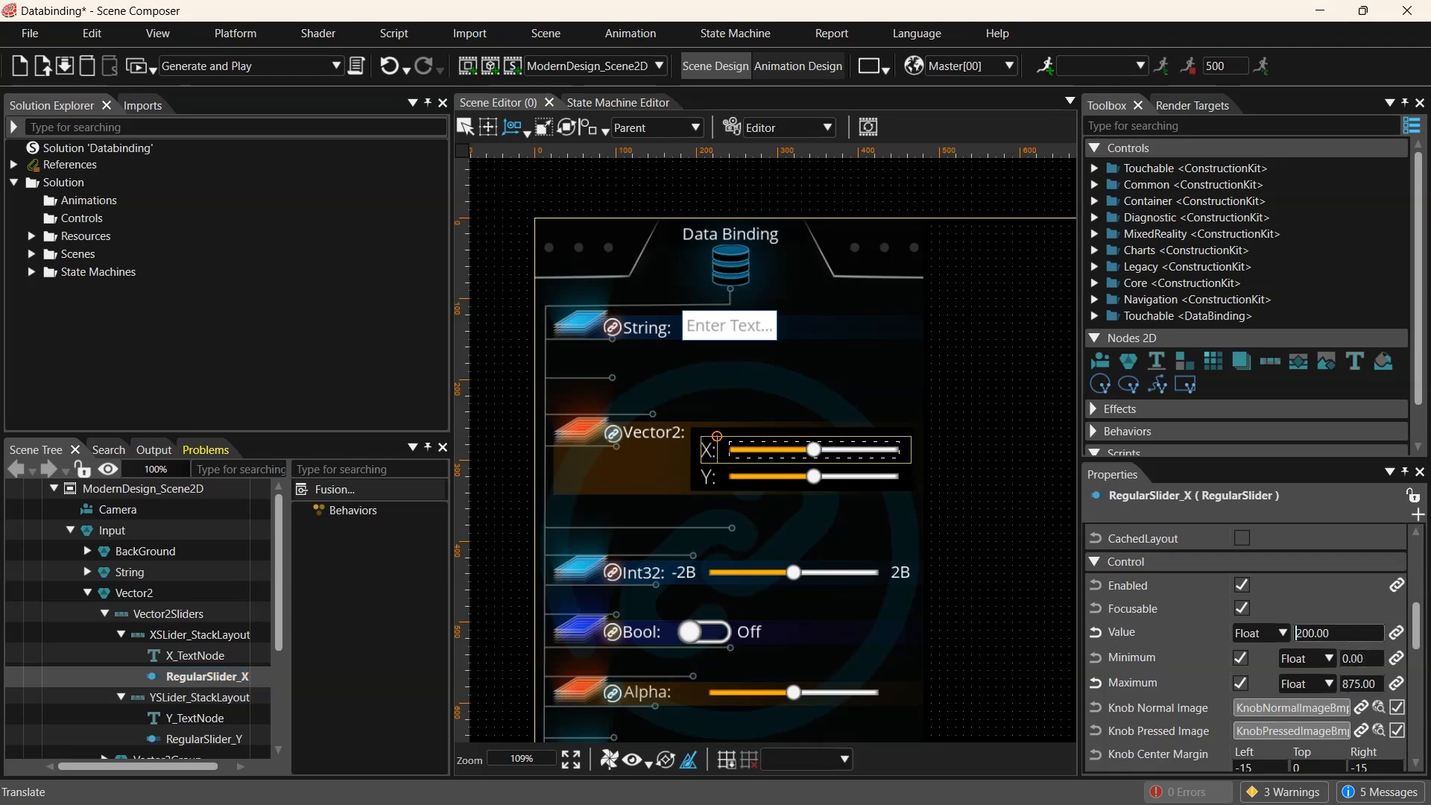
key("Return")
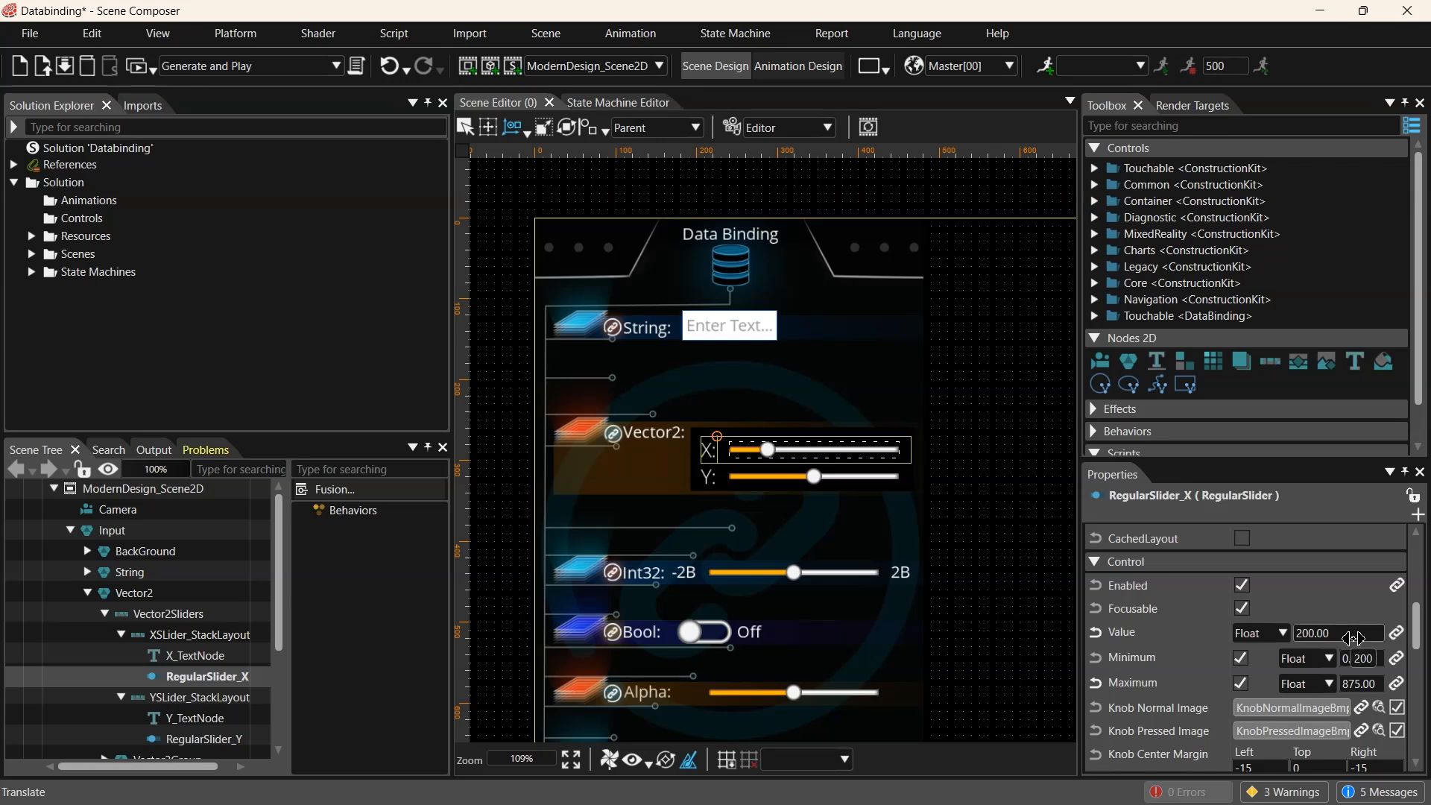
type("600")
key("Return")
left_click(1354, 639)
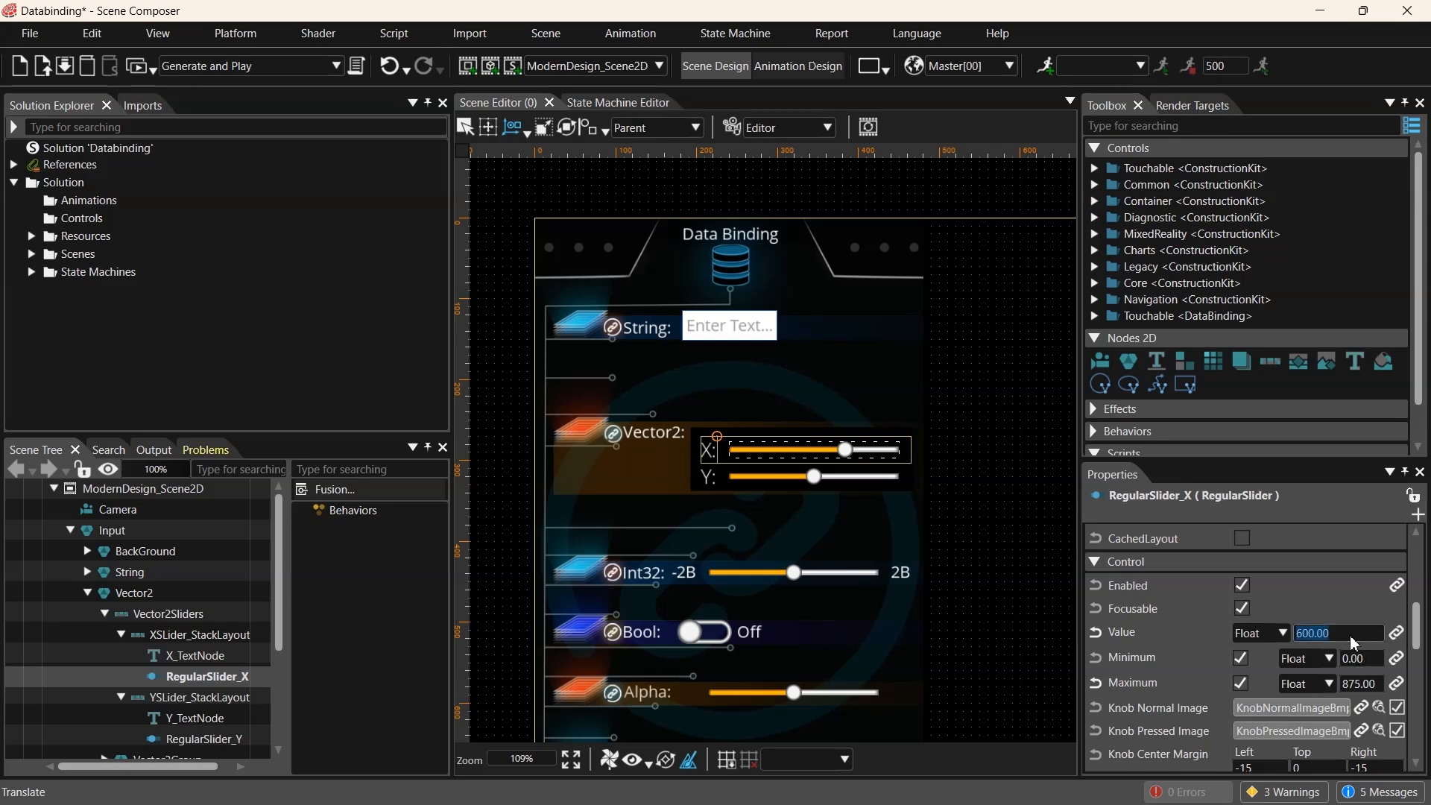
type("437.5")
key("Return")
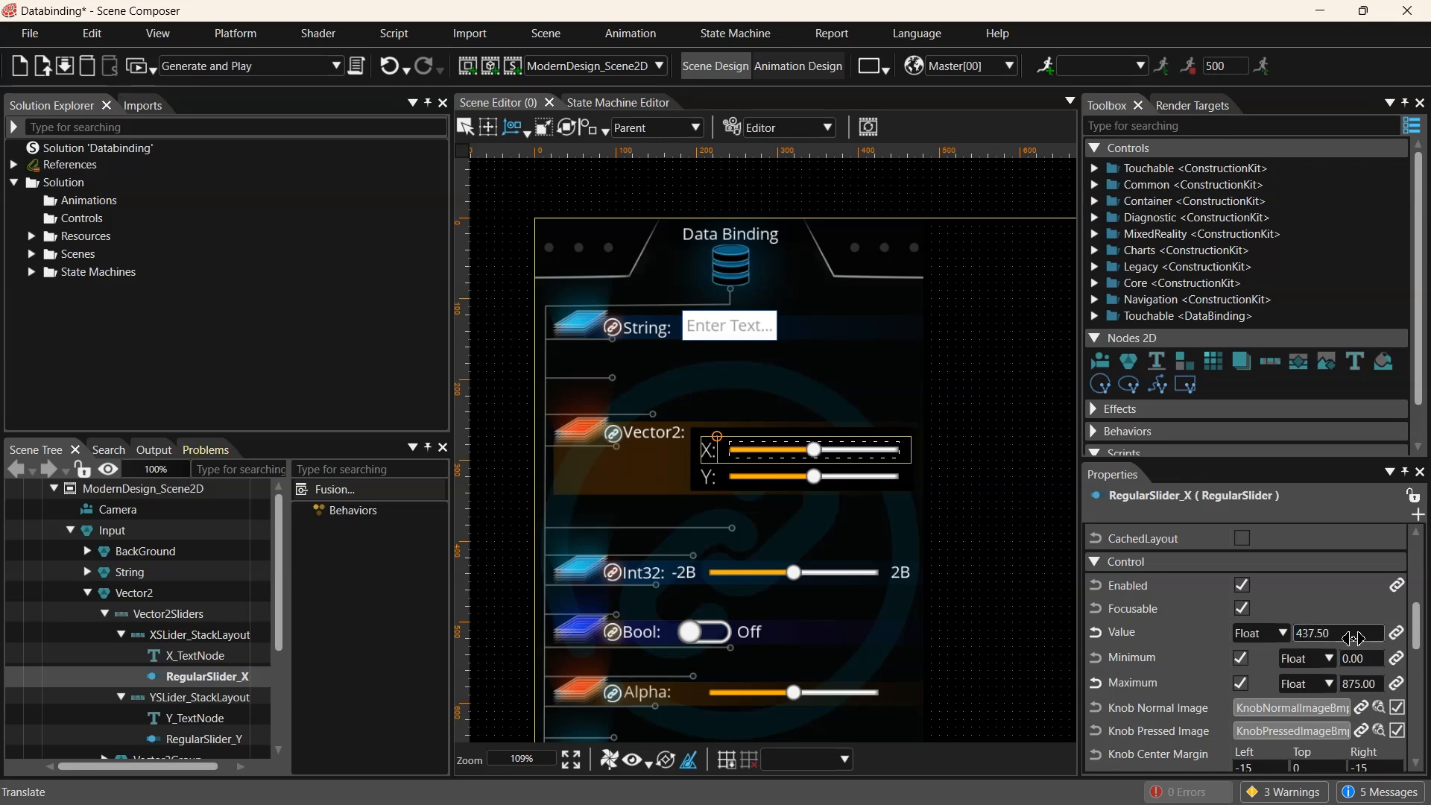
- Bind RegularSlider_X's Value to PredefinedBindingSource1 Item2
left_click(1397, 634)
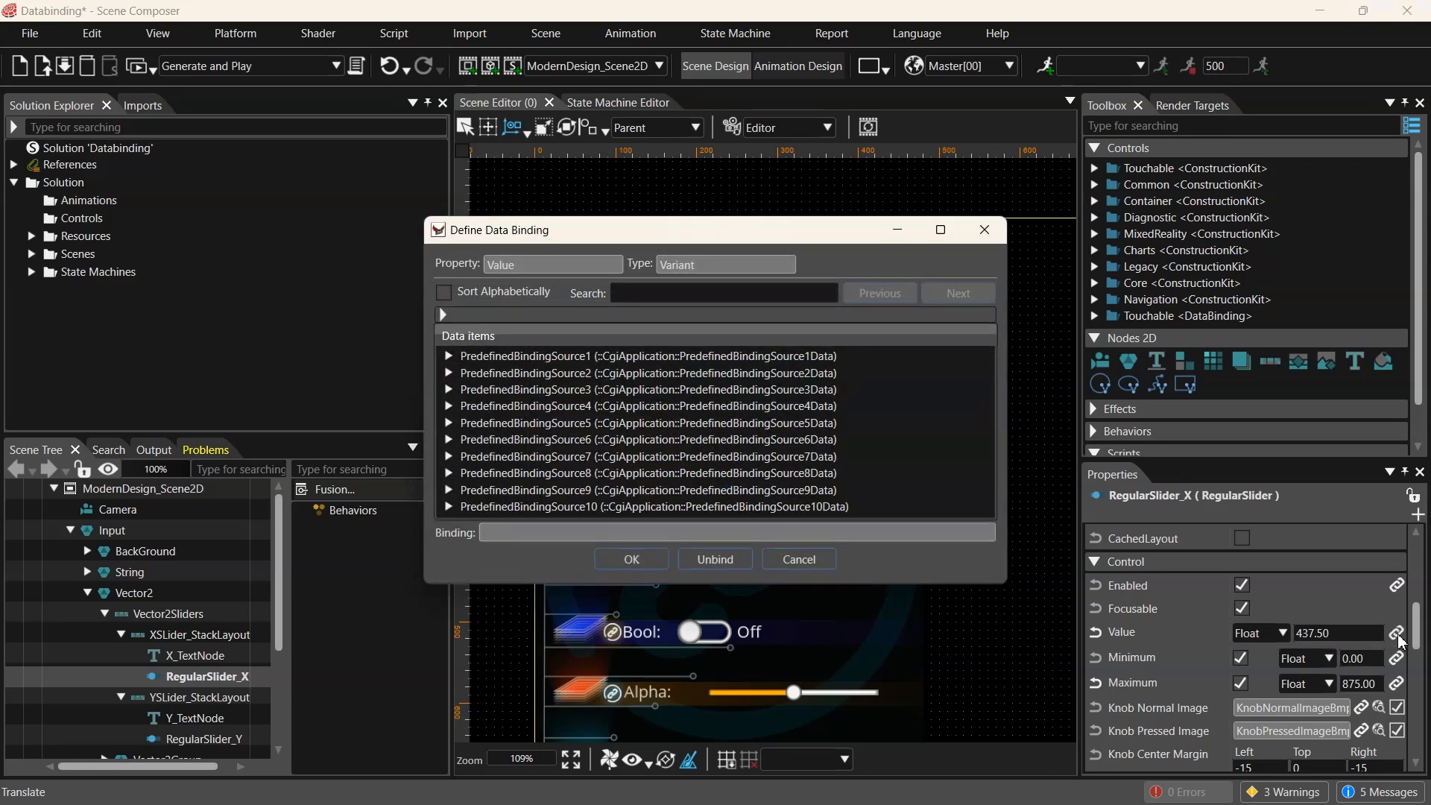
left_click(448, 355)
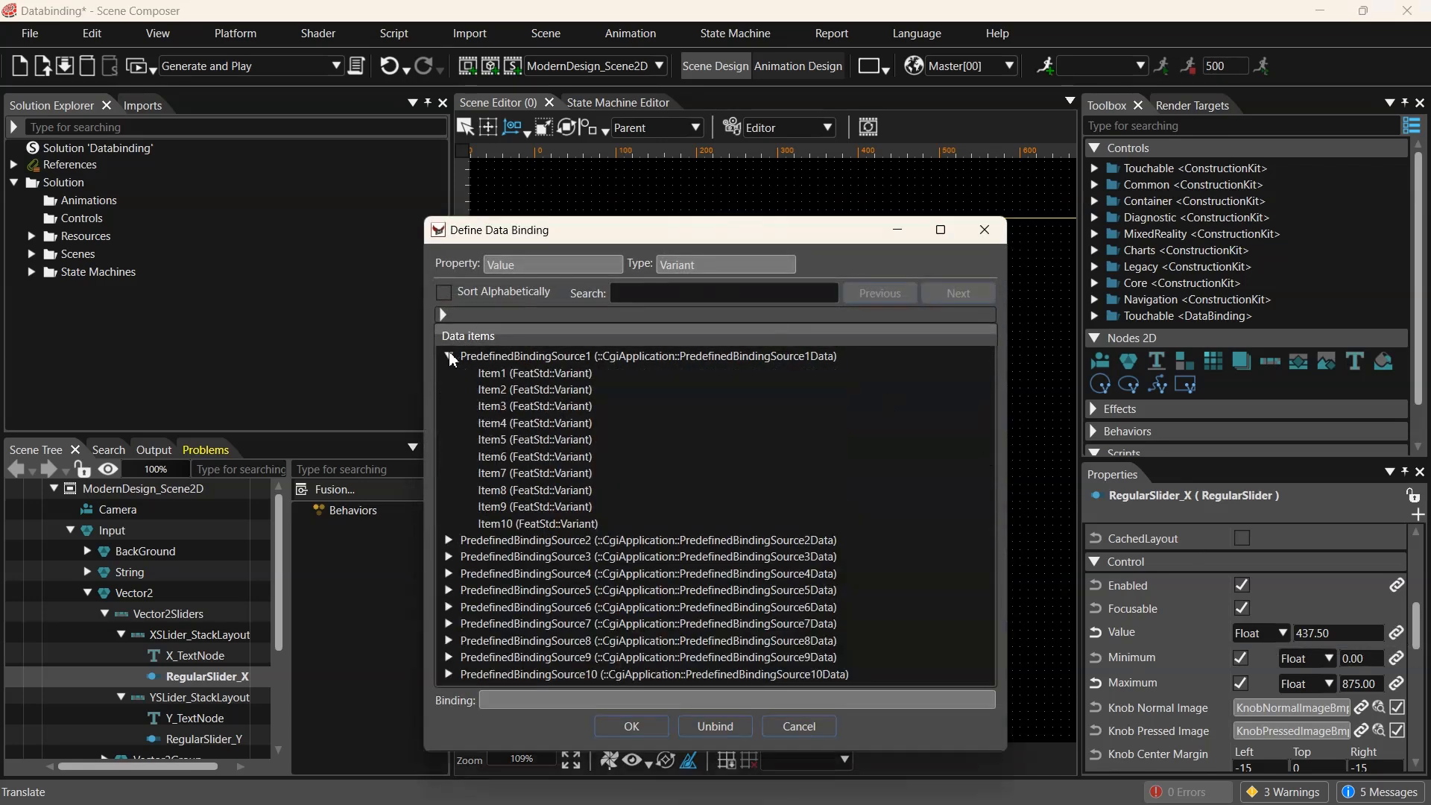
left_click(514, 389)
left_click(631, 726)
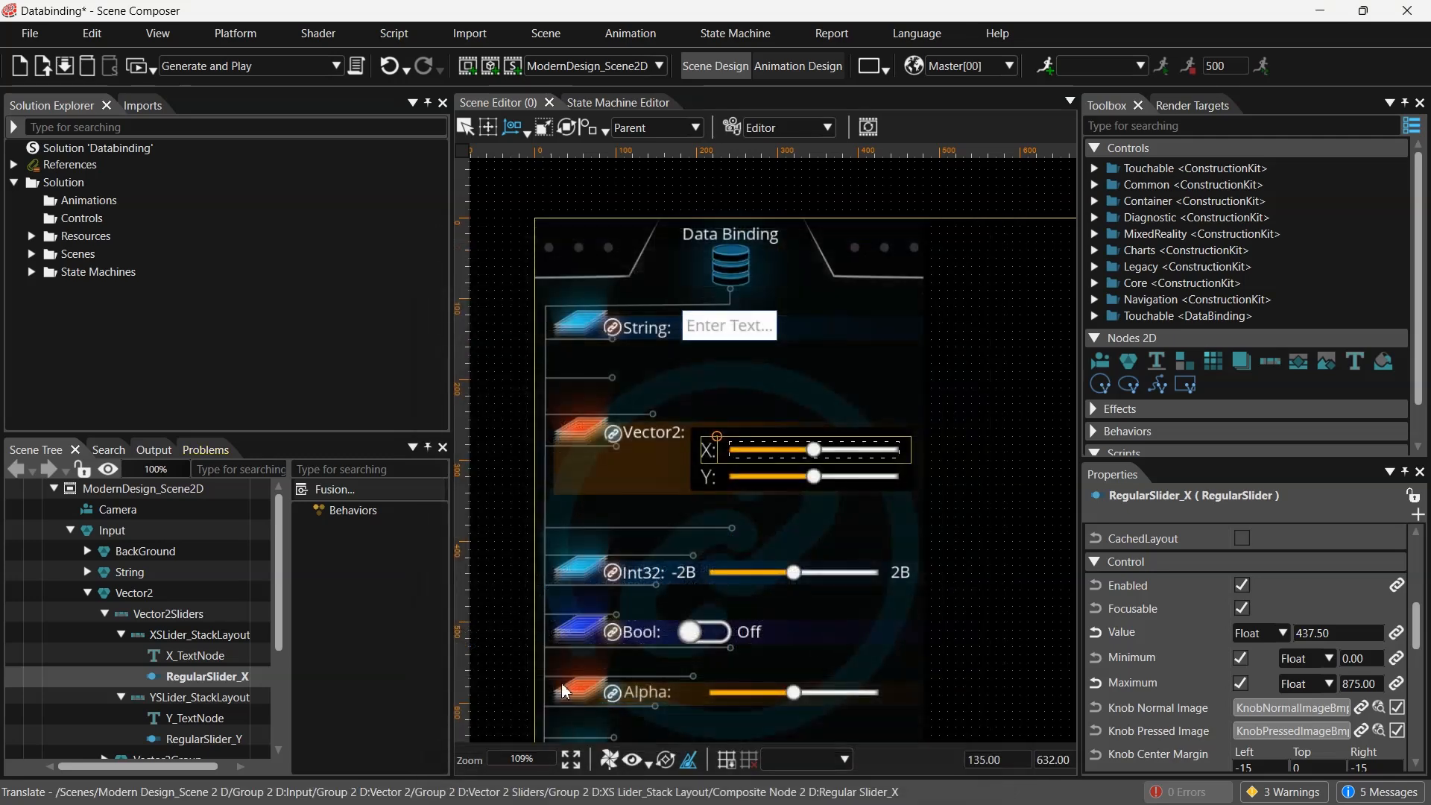
- Bind RegularSlider_Y's Value to PredefinedBindingSource1 Item3
left_click(198, 718)
scroll(800, 481, "up", 4)
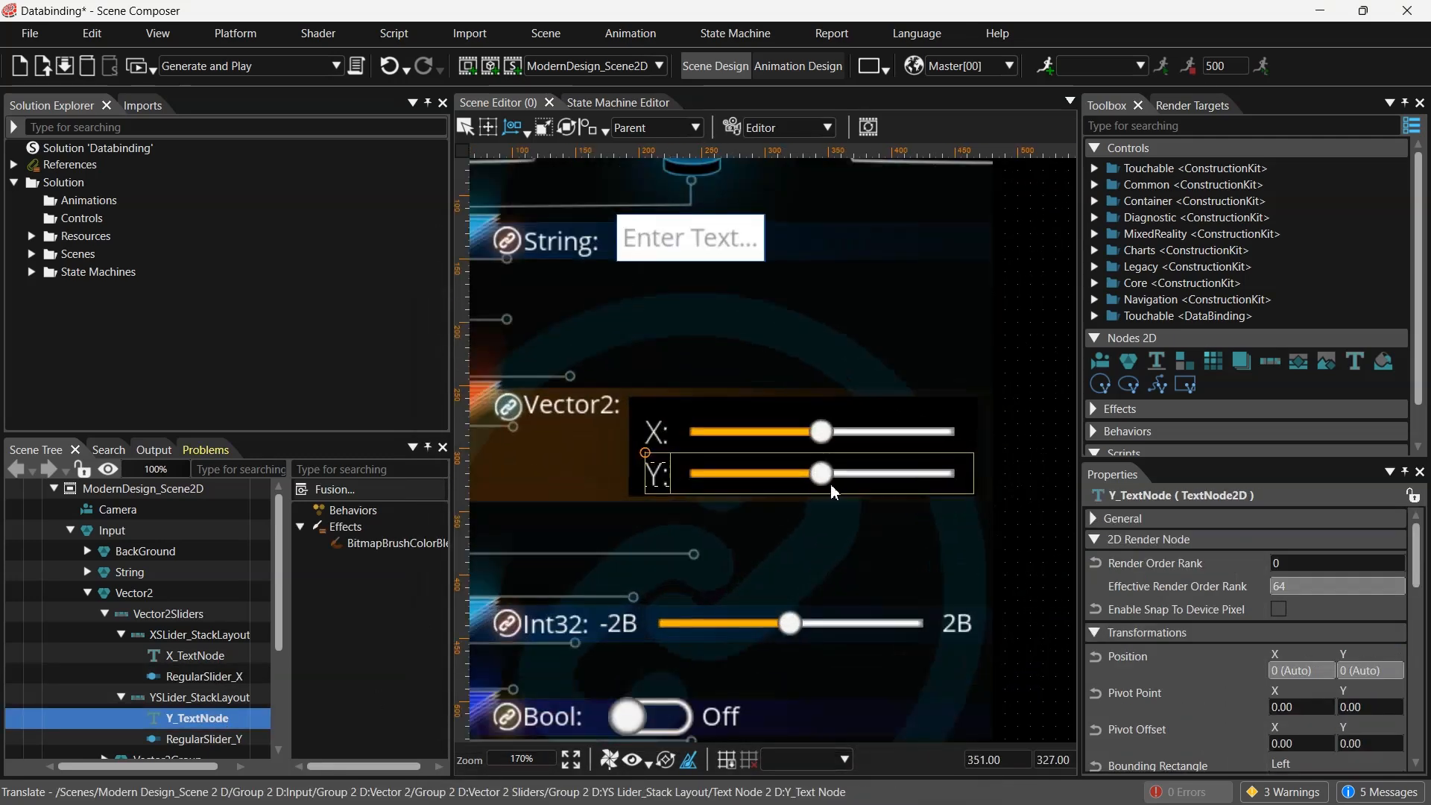
scroll(830, 484, "down", 3)
scroll(1230, 619, "up", 3)
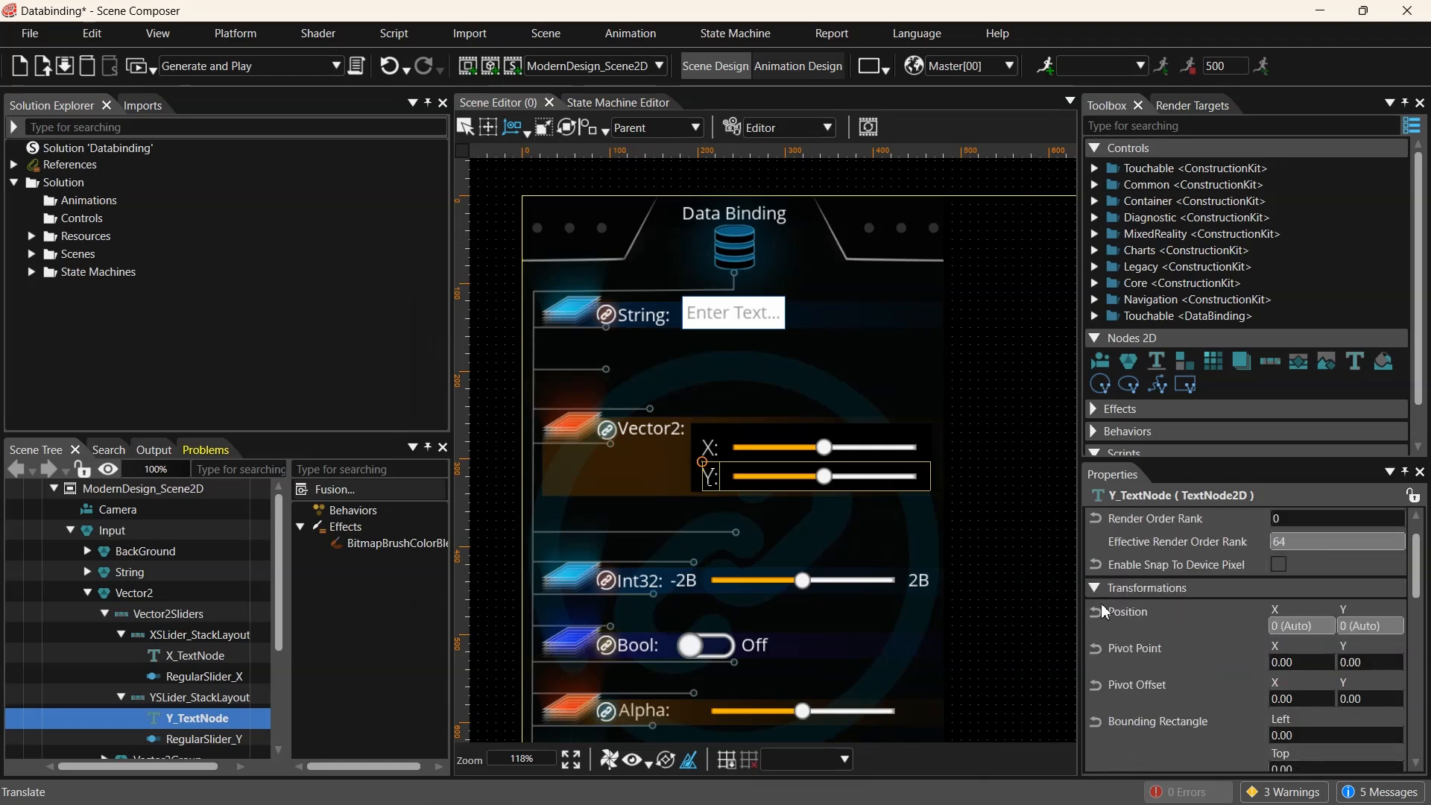
left_click(1094, 588)
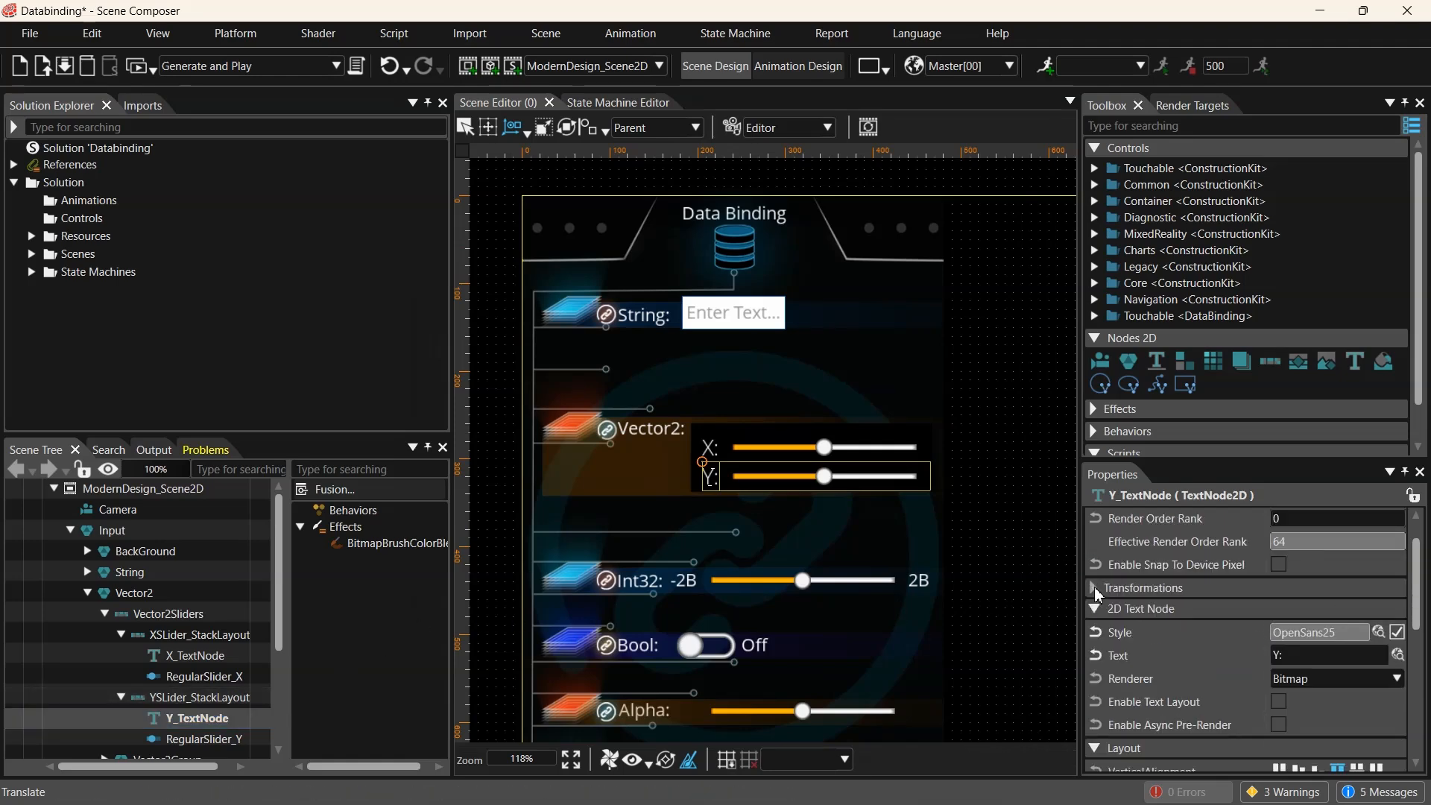
left_click(200, 738)
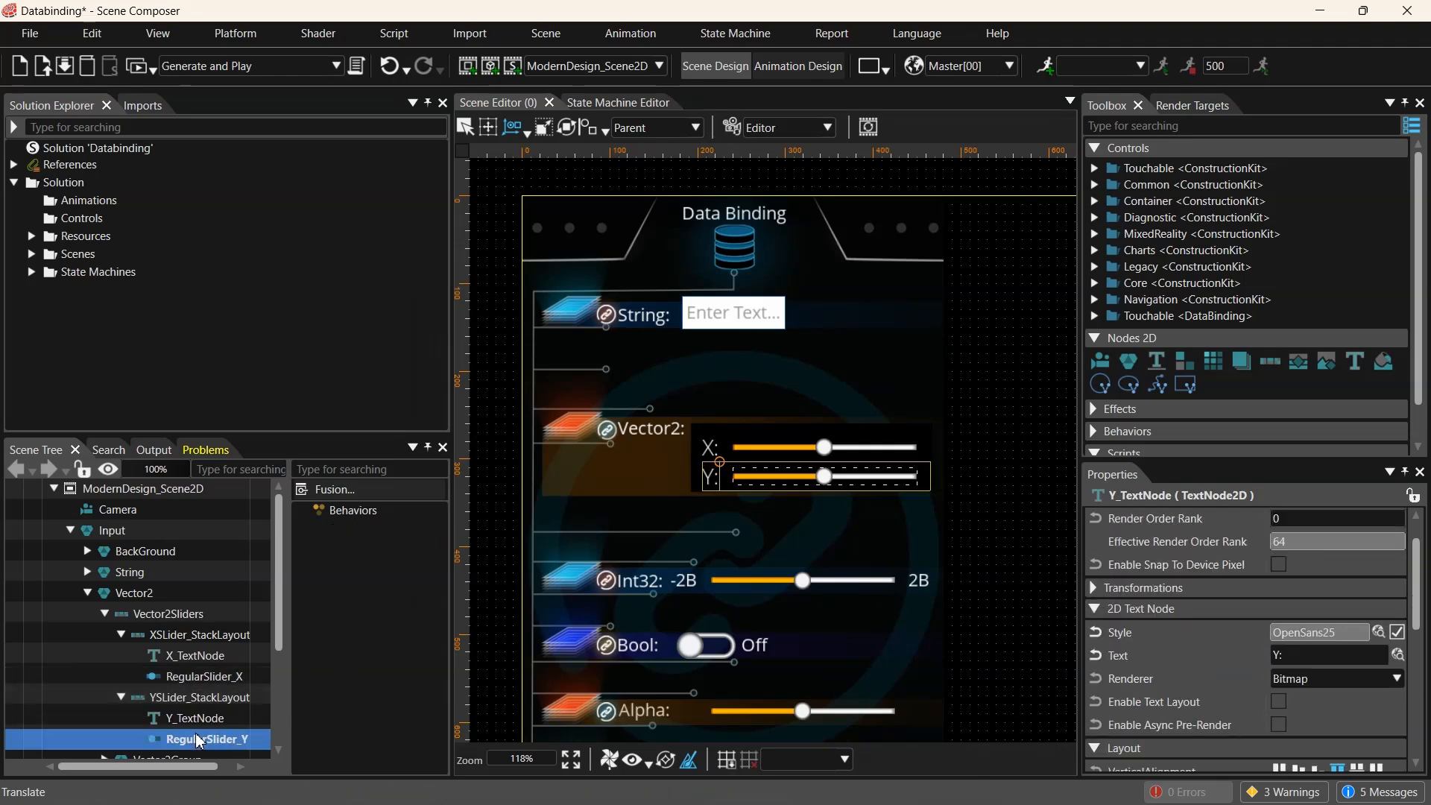
left_click(1097, 574)
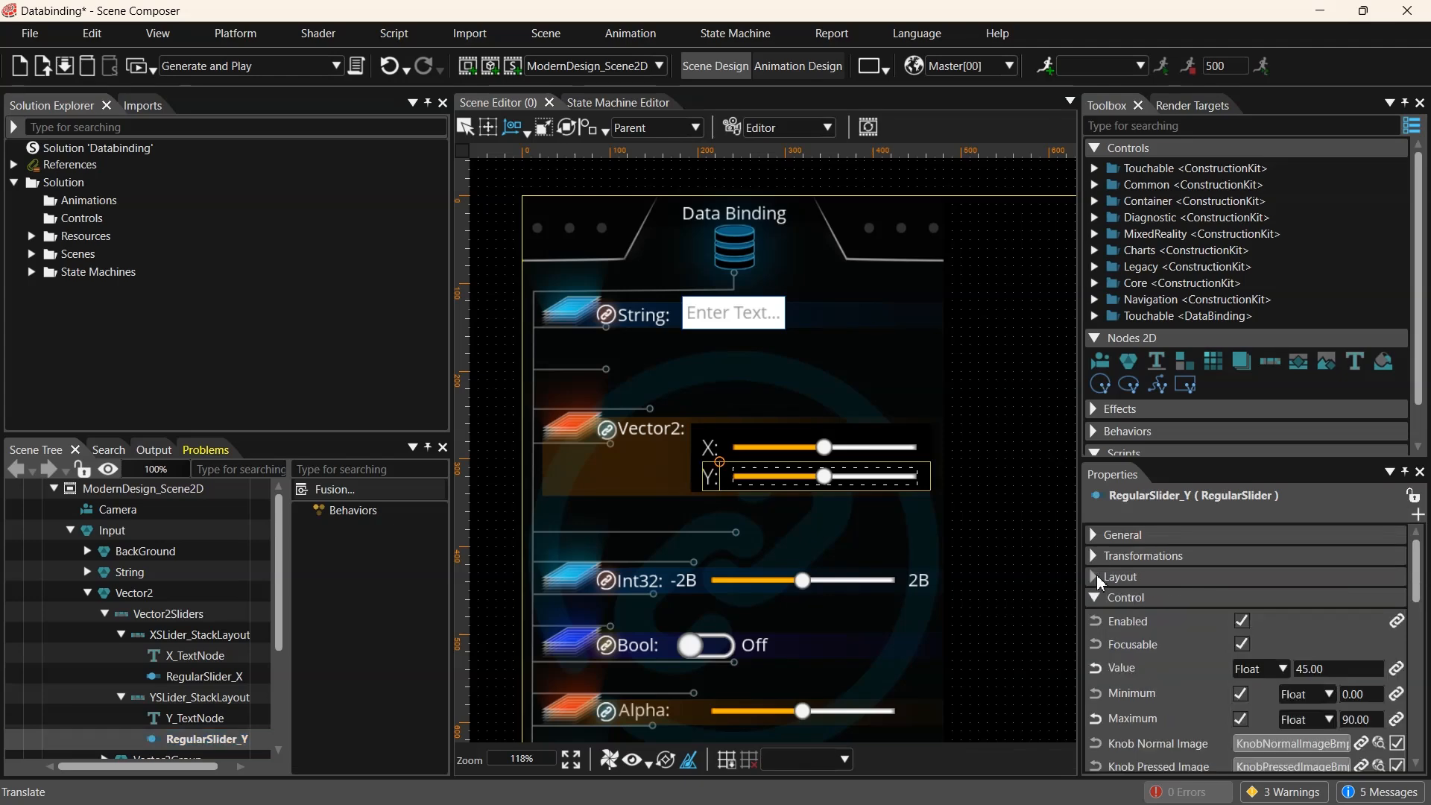
scroll(1187, 661, "down", 1)
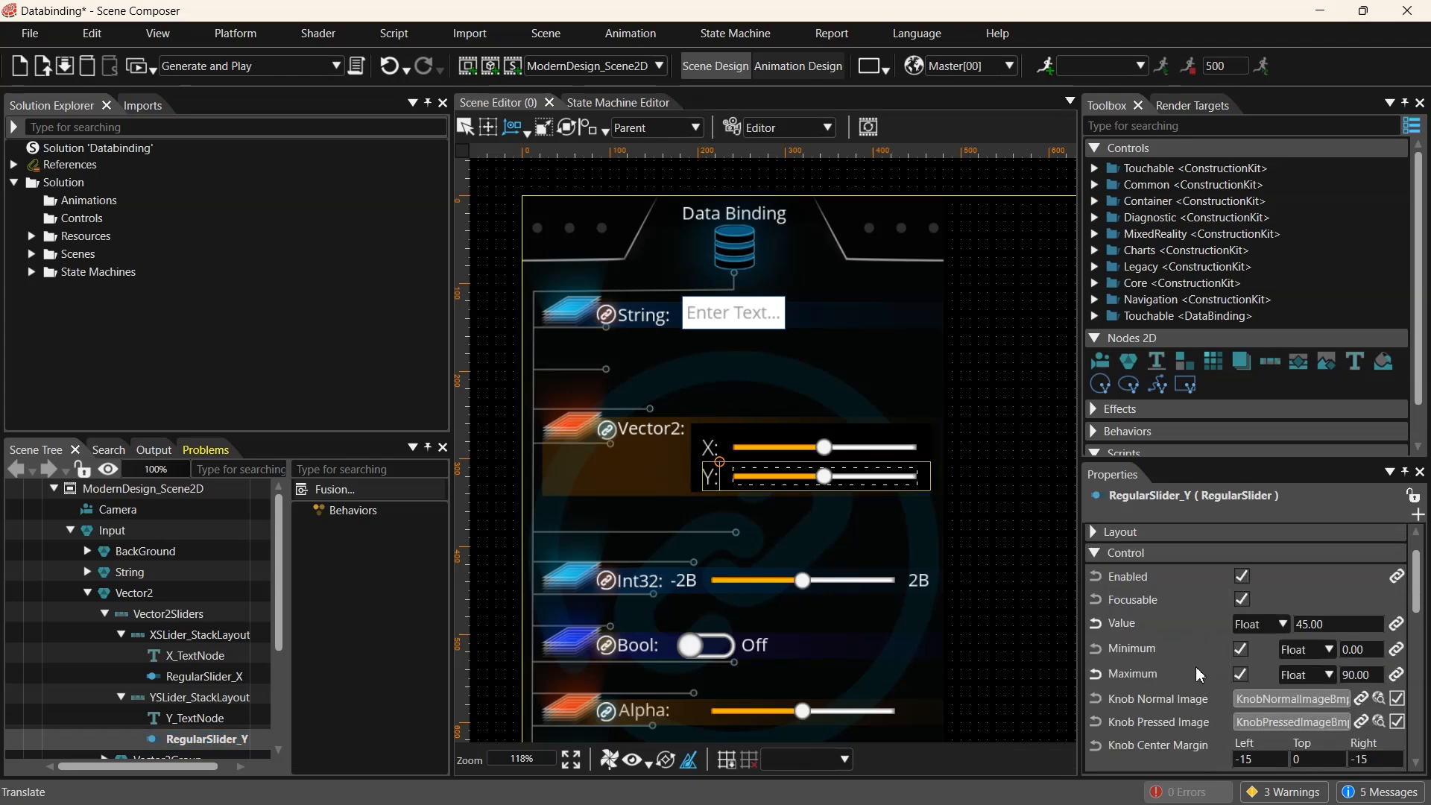
left_click(1397, 626)
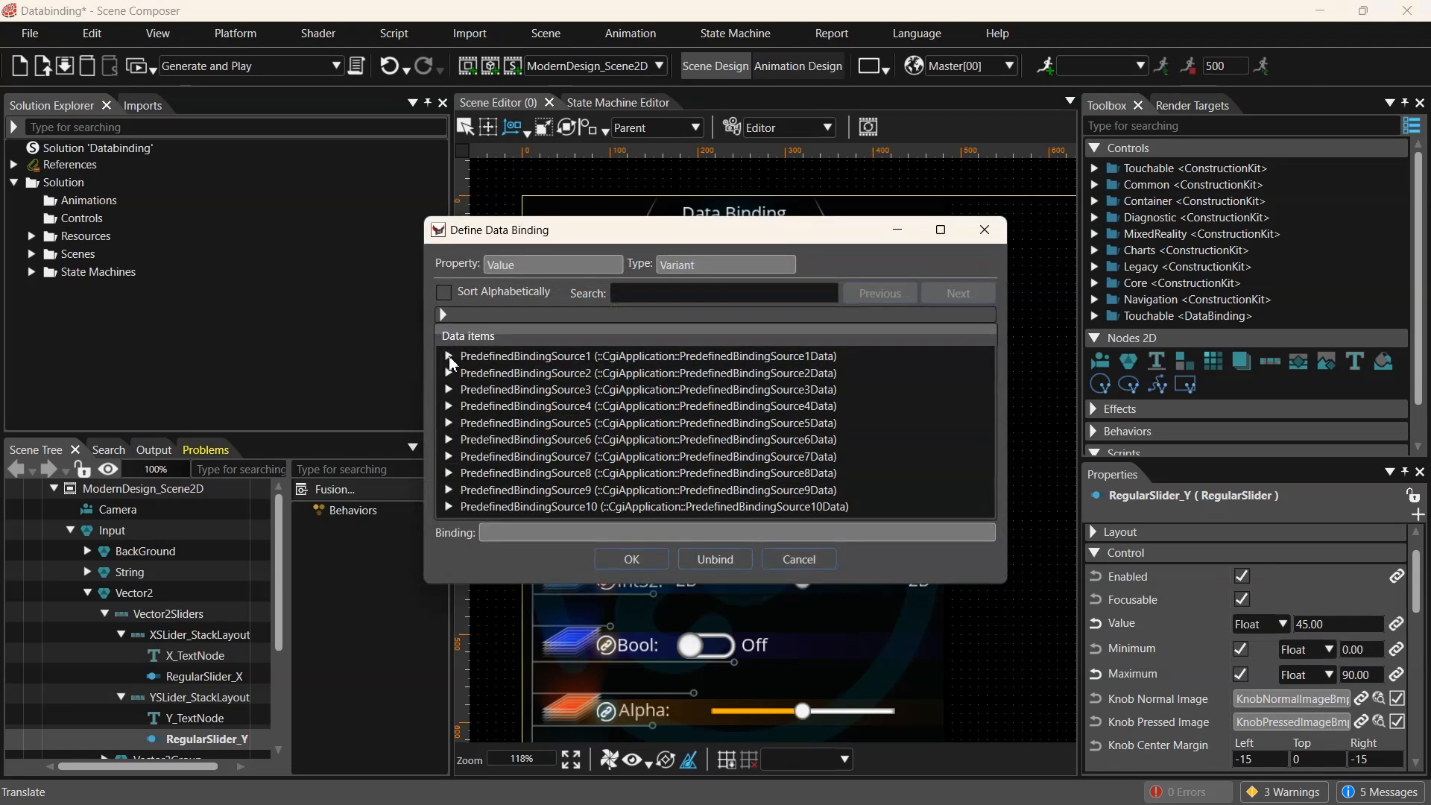
left_click(448, 355)
left_click(507, 405)
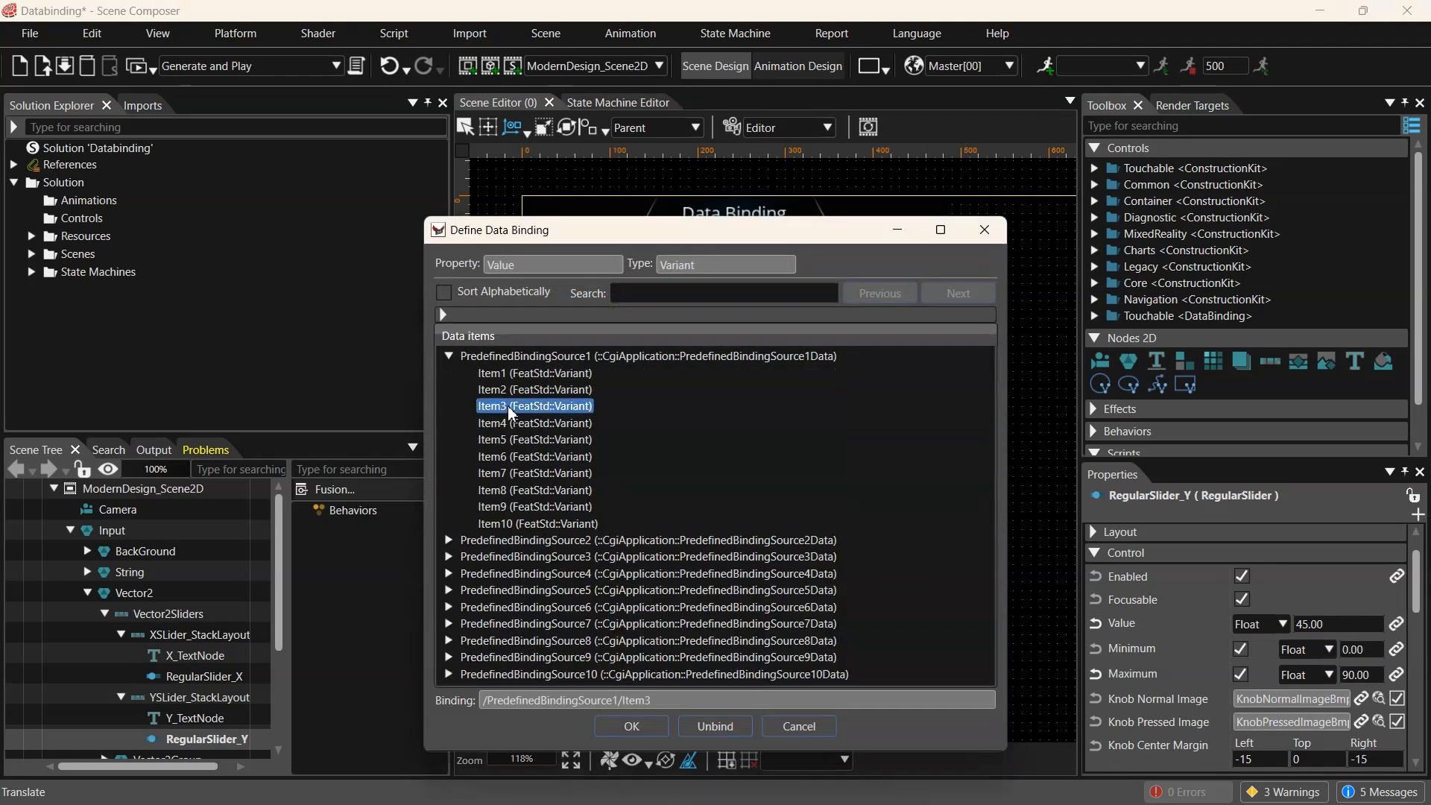
left_click(634, 727)
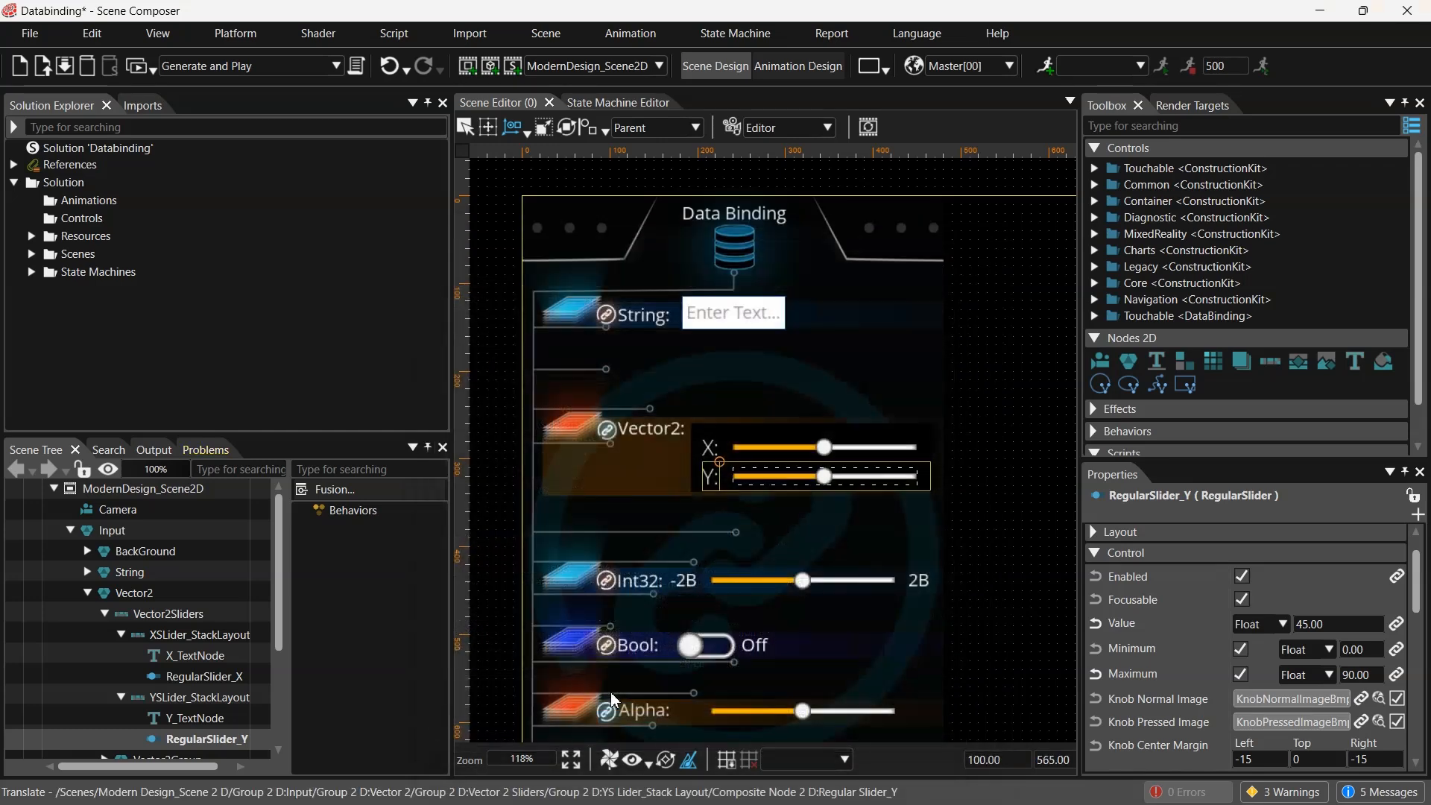
- Try RegularSlider_Int32's Value at 12345678 and 123456789, then reset it to 0
left_click(87, 592)
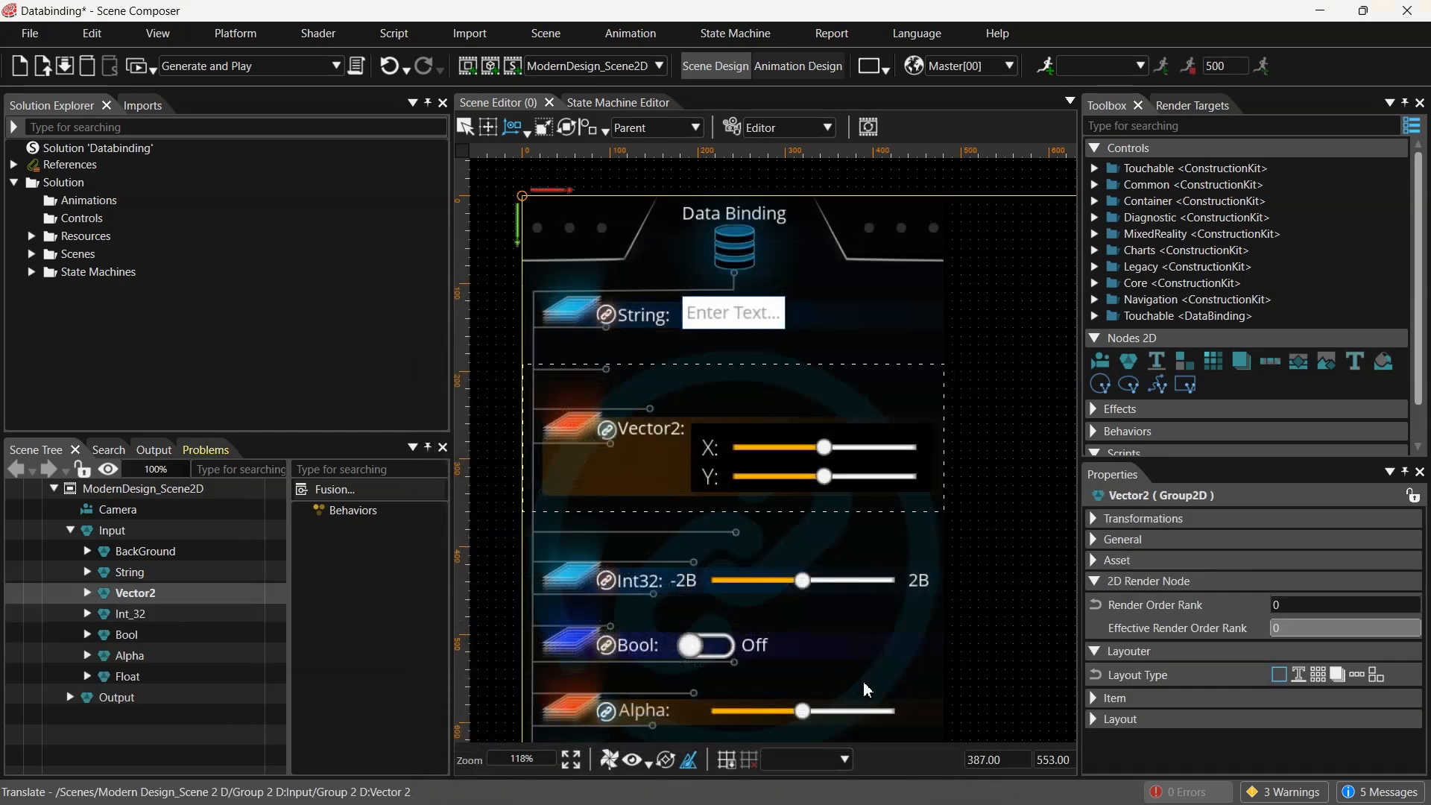
scroll(866, 688, "up", 3)
left_click(87, 613)
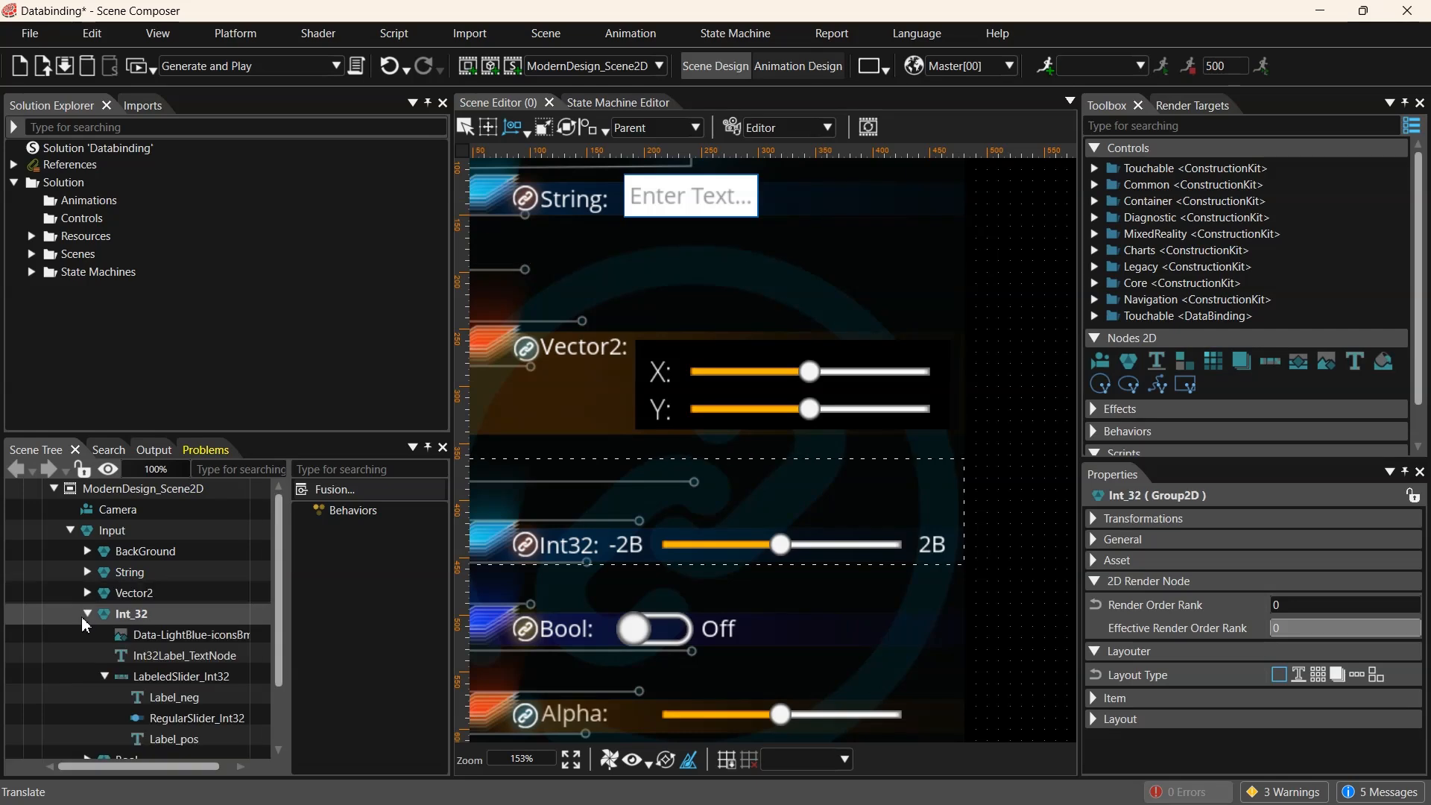
left_click(179, 718)
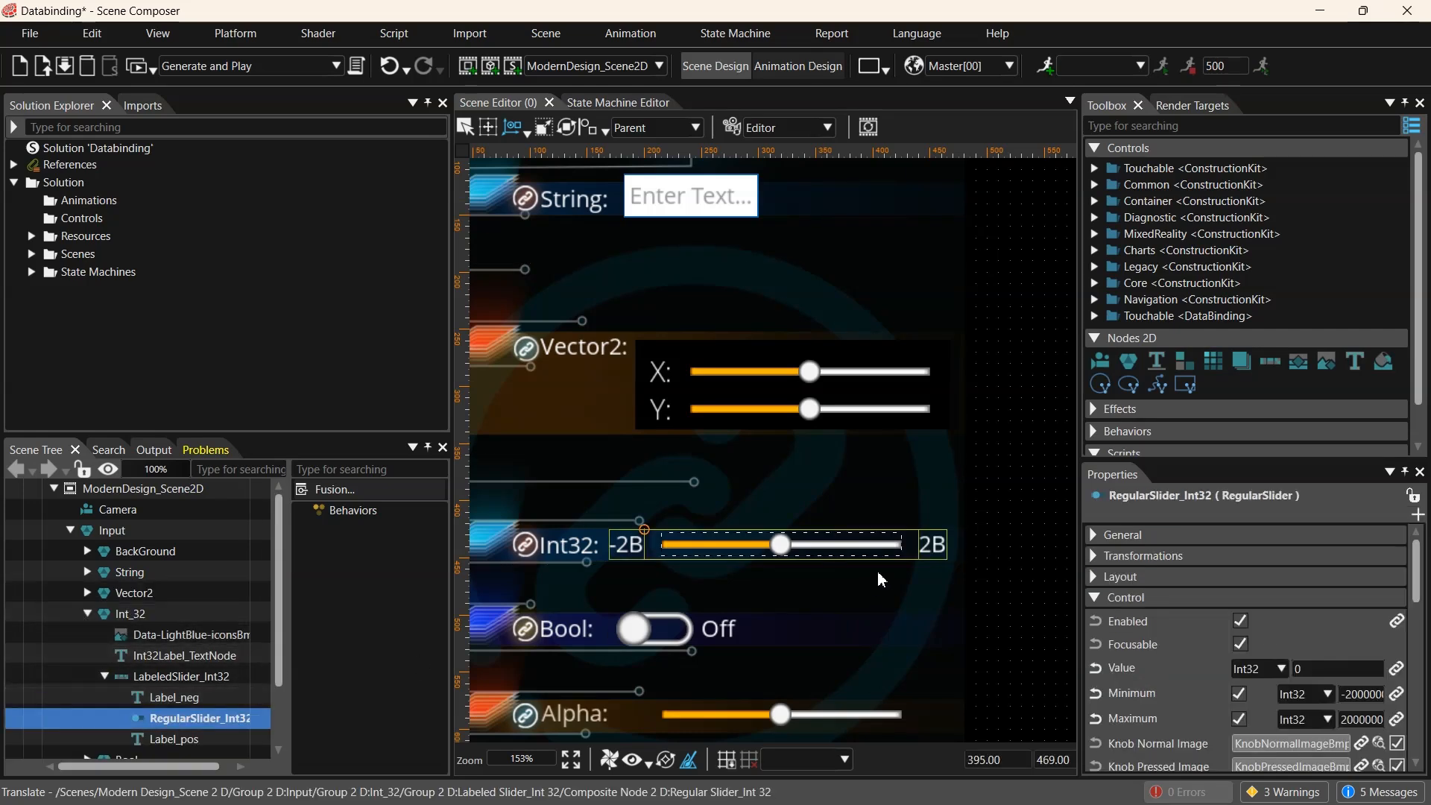
scroll(1289, 682, "down", 2)
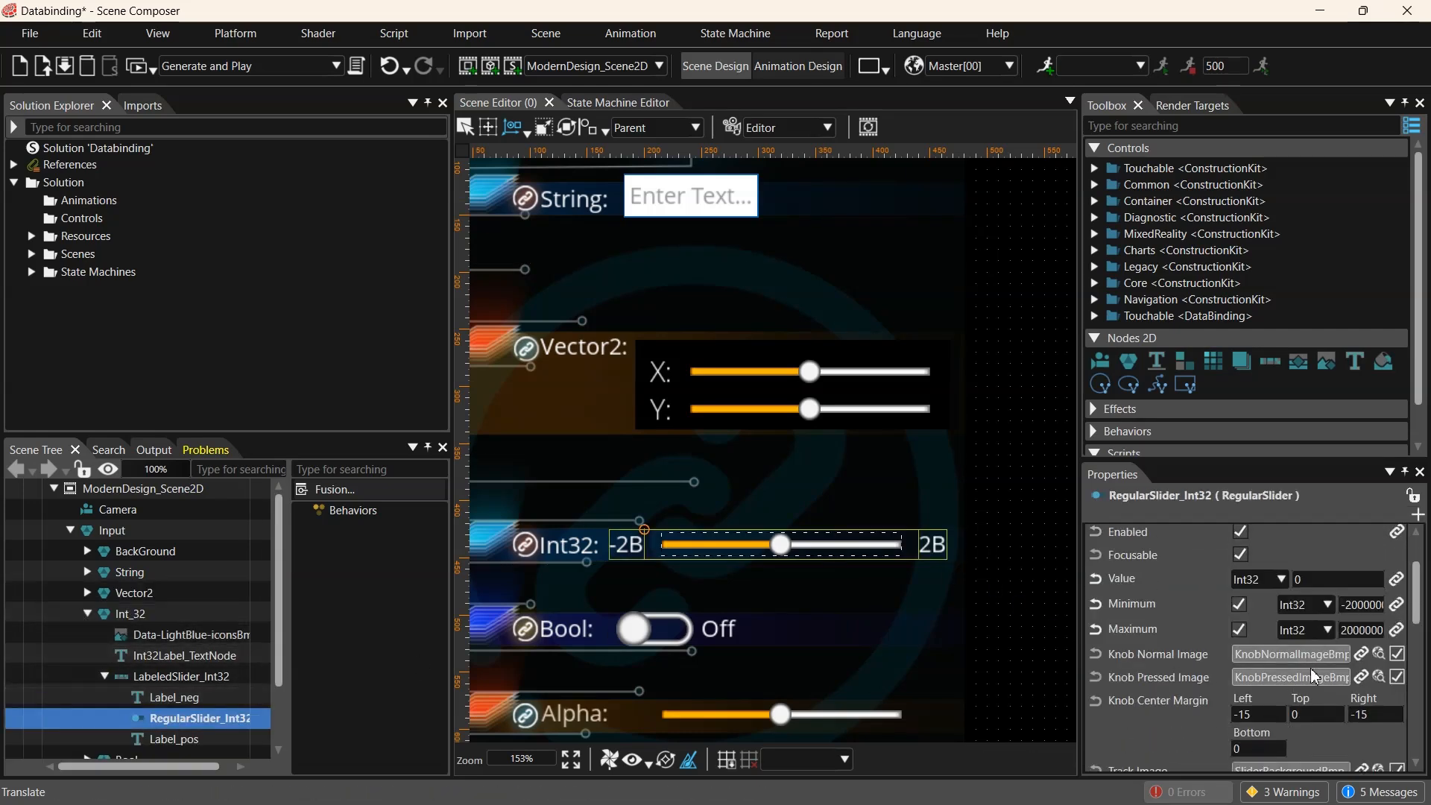
left_click(1326, 586)
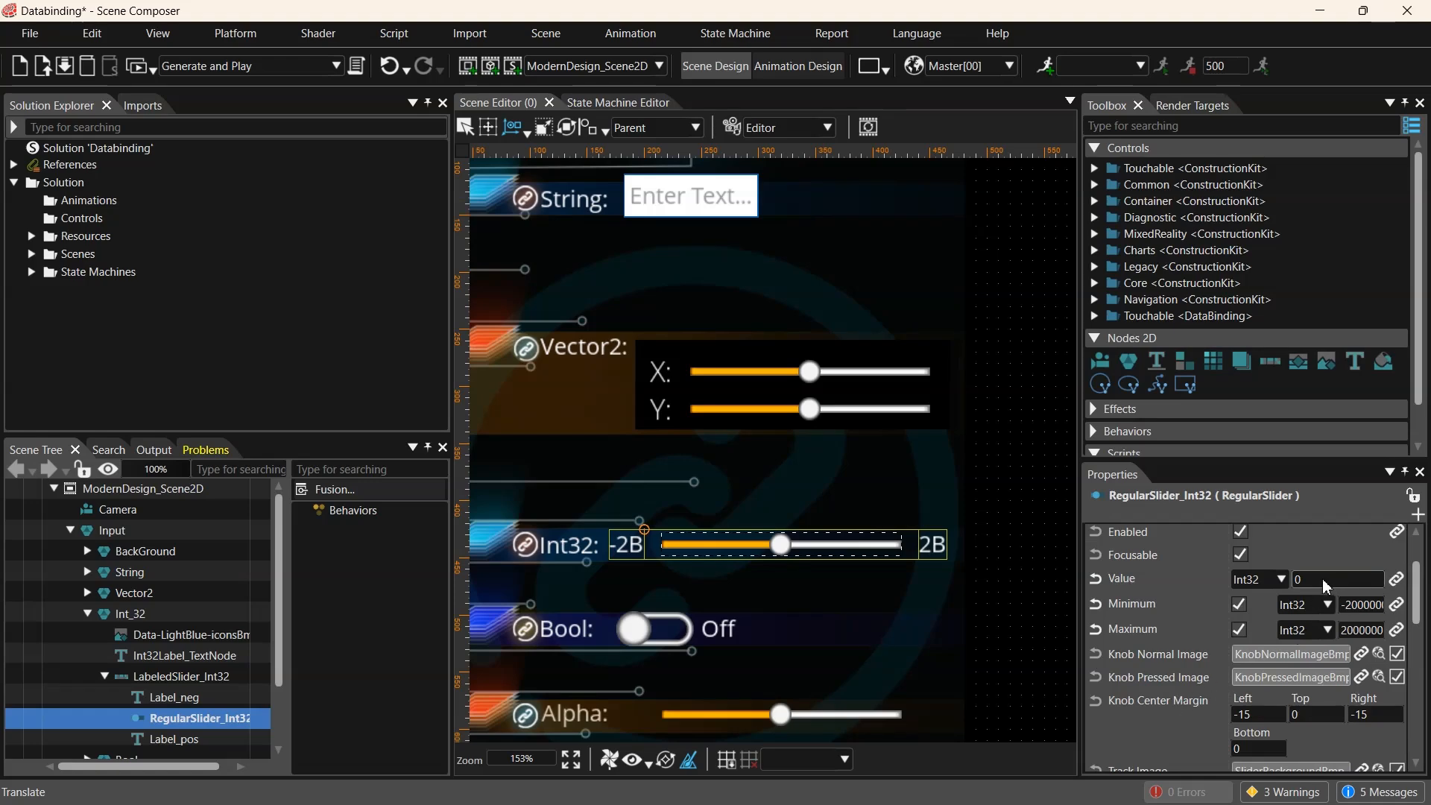
type("12")
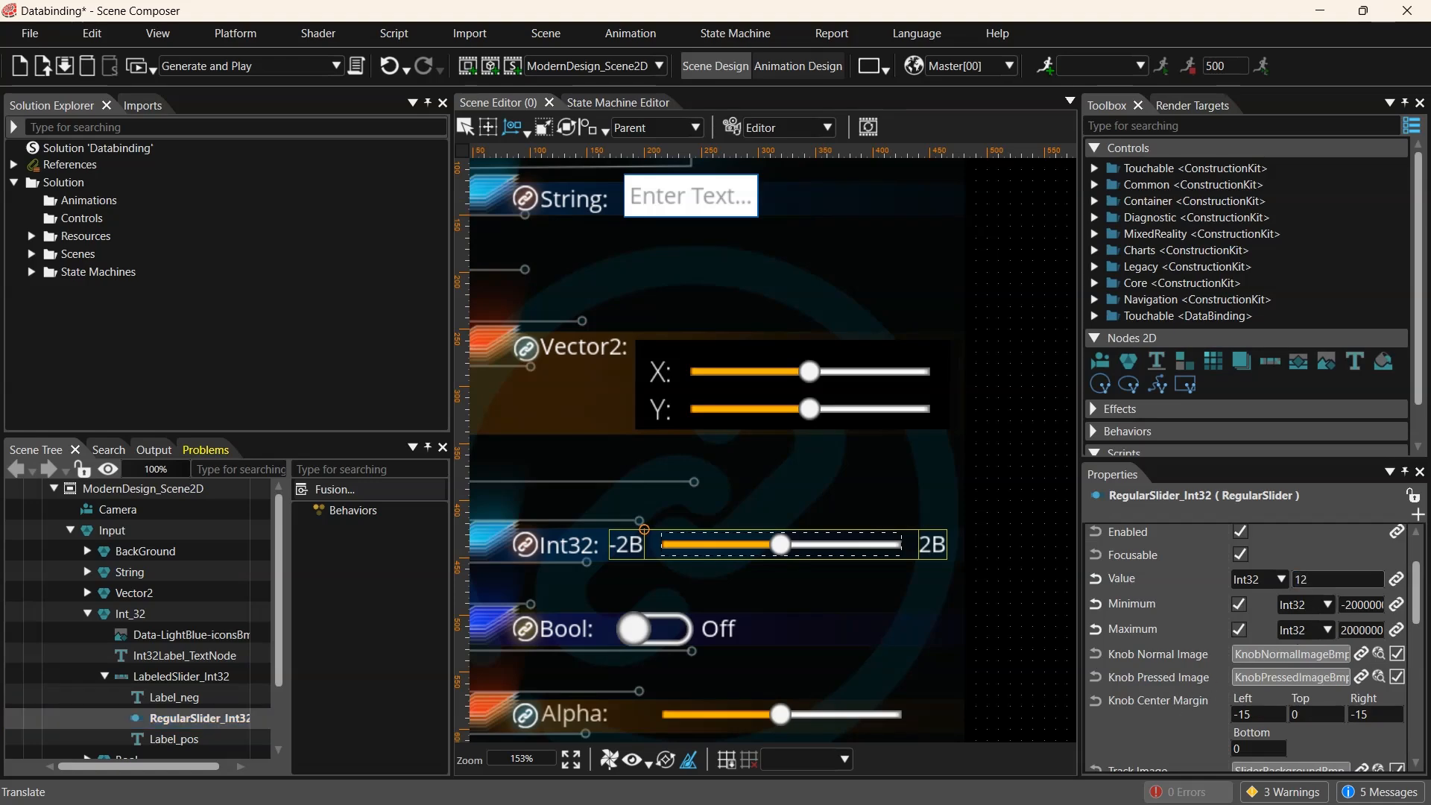
type("345678")
key("Return")
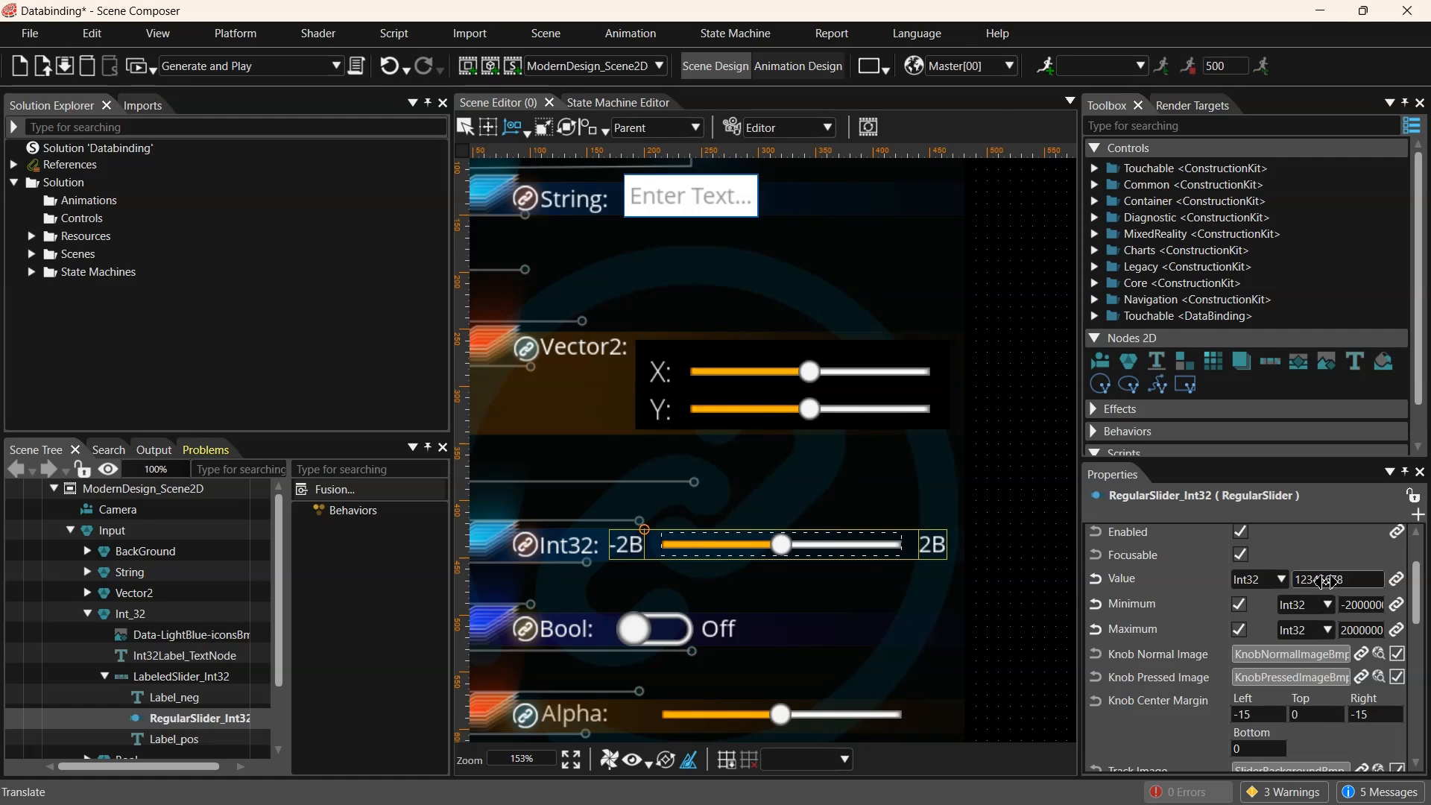
left_click(1363, 582)
left_click(1363, 582)
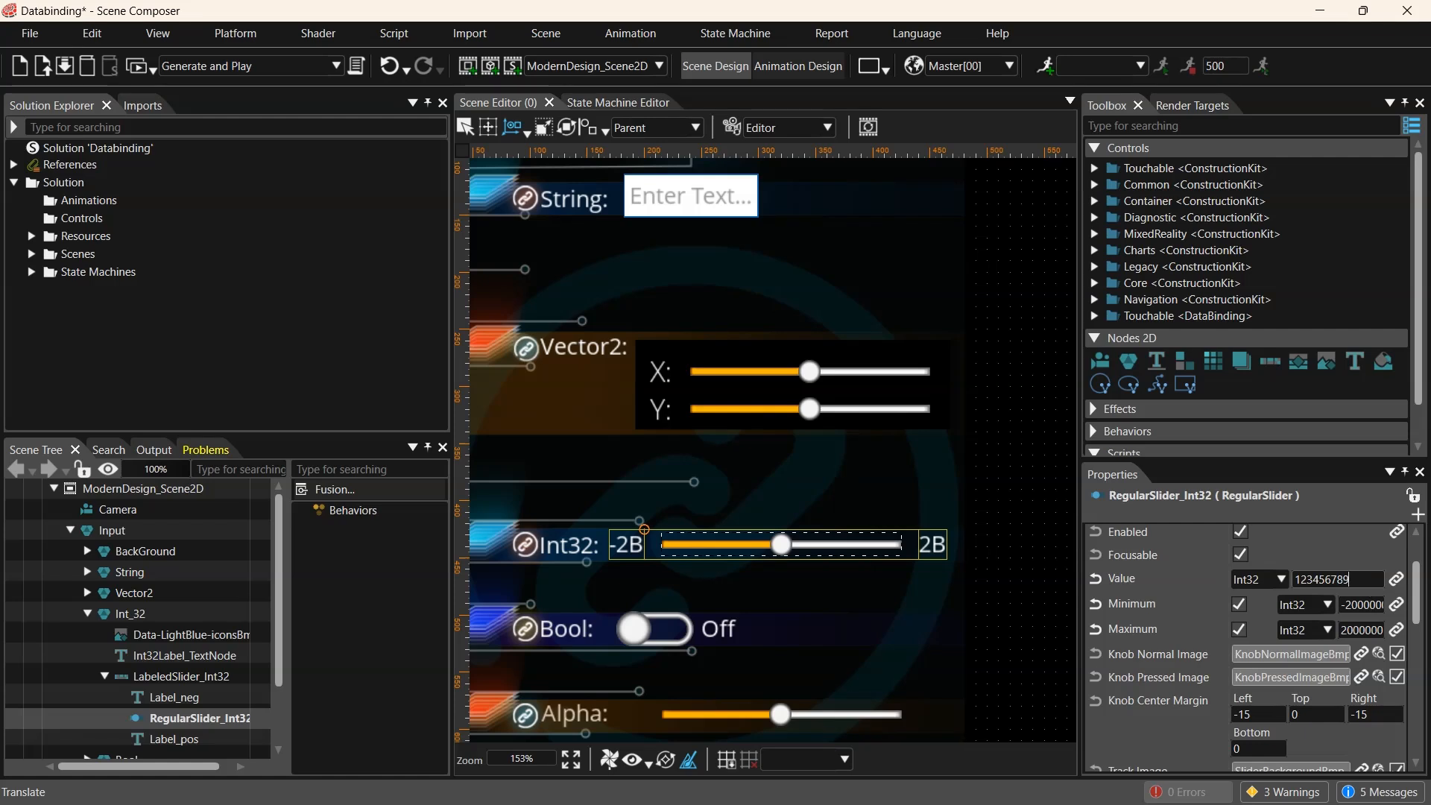
type("9")
key("Return")
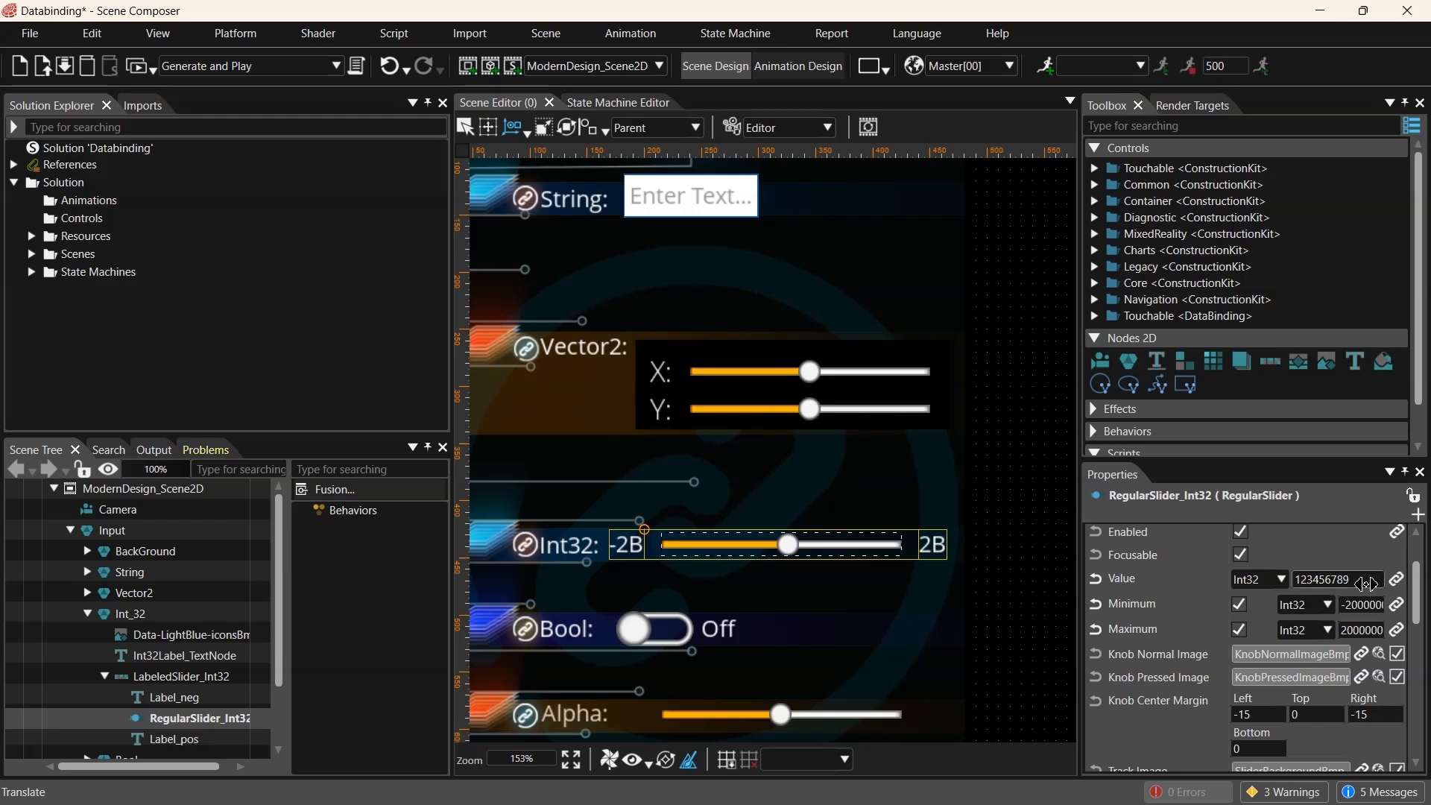
left_click(1306, 585)
left_click(1298, 579)
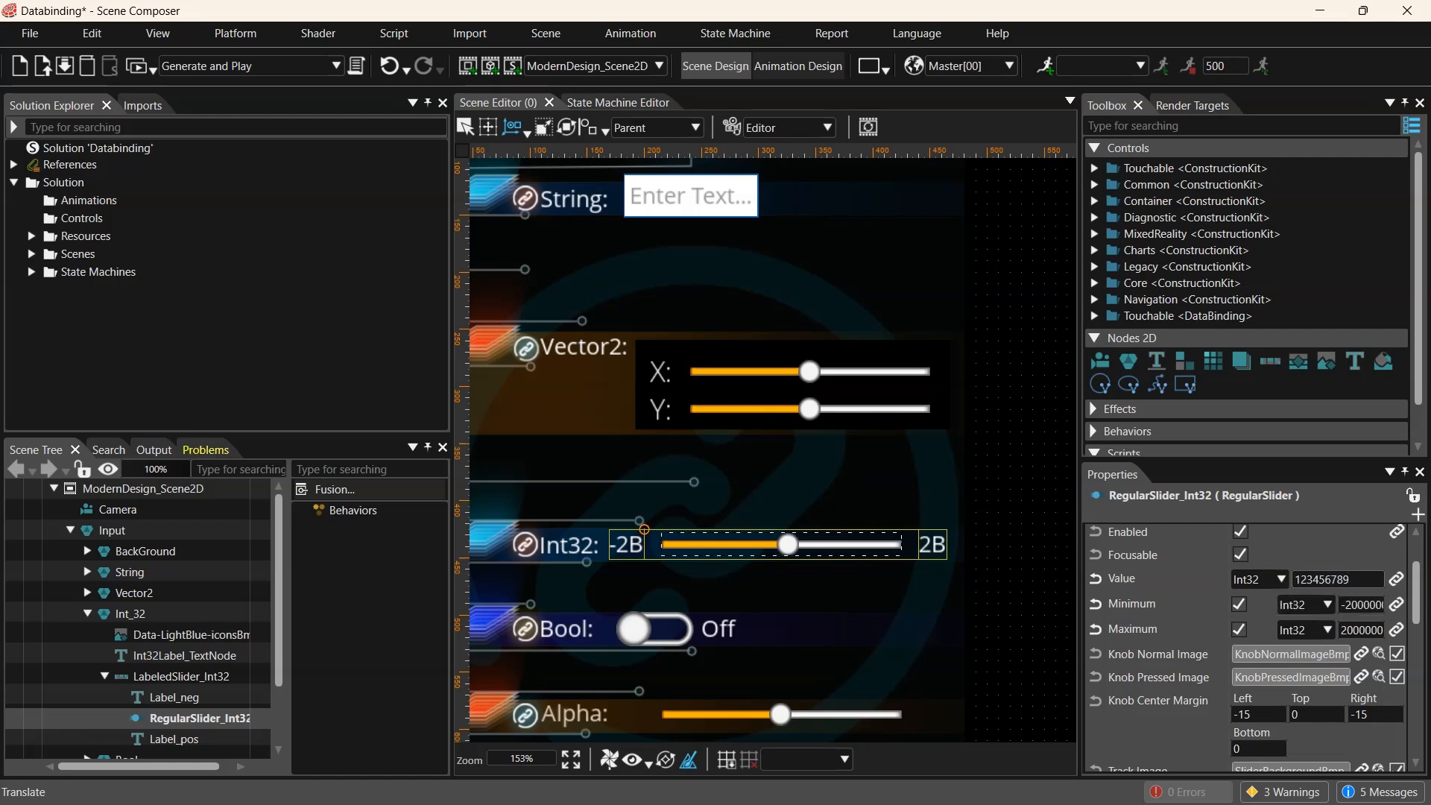
key("BackSpace")
type("3")
key("Return")
left_click(1370, 579)
type("0")
key("Return")
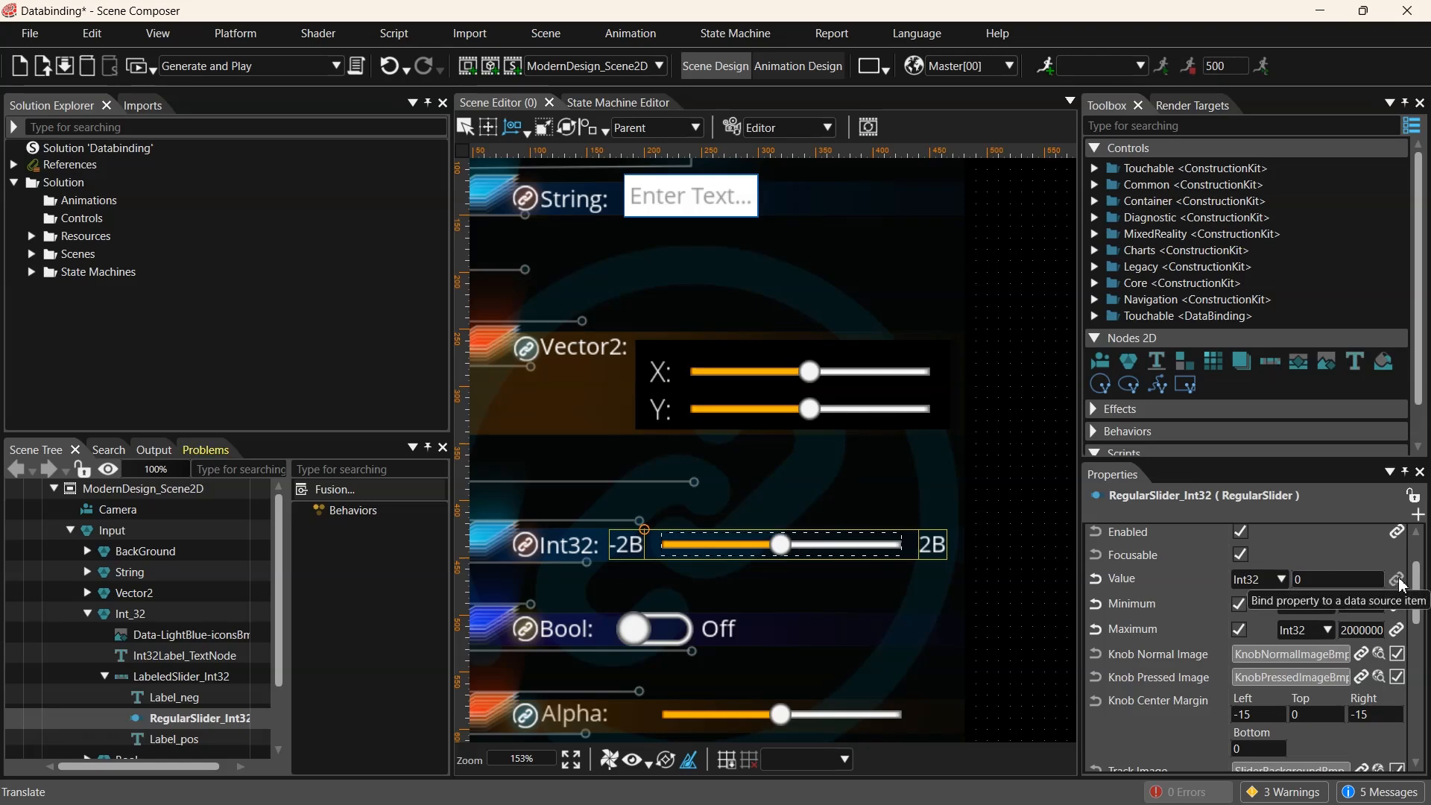
- Bind RegularSlider_Int32's Value to PredefinedBindingSource1 Item4
left_click(1398, 581)
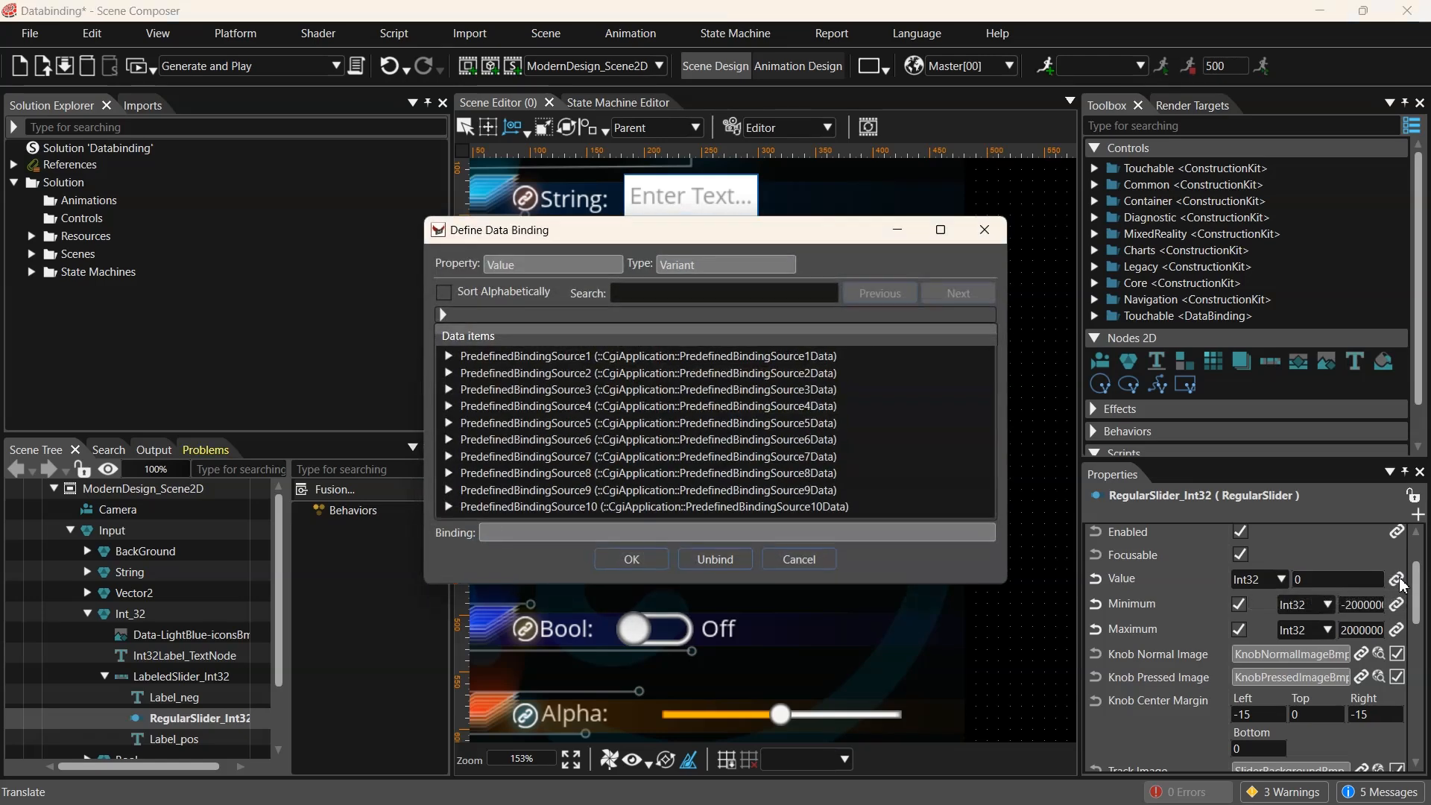
left_click(448, 356)
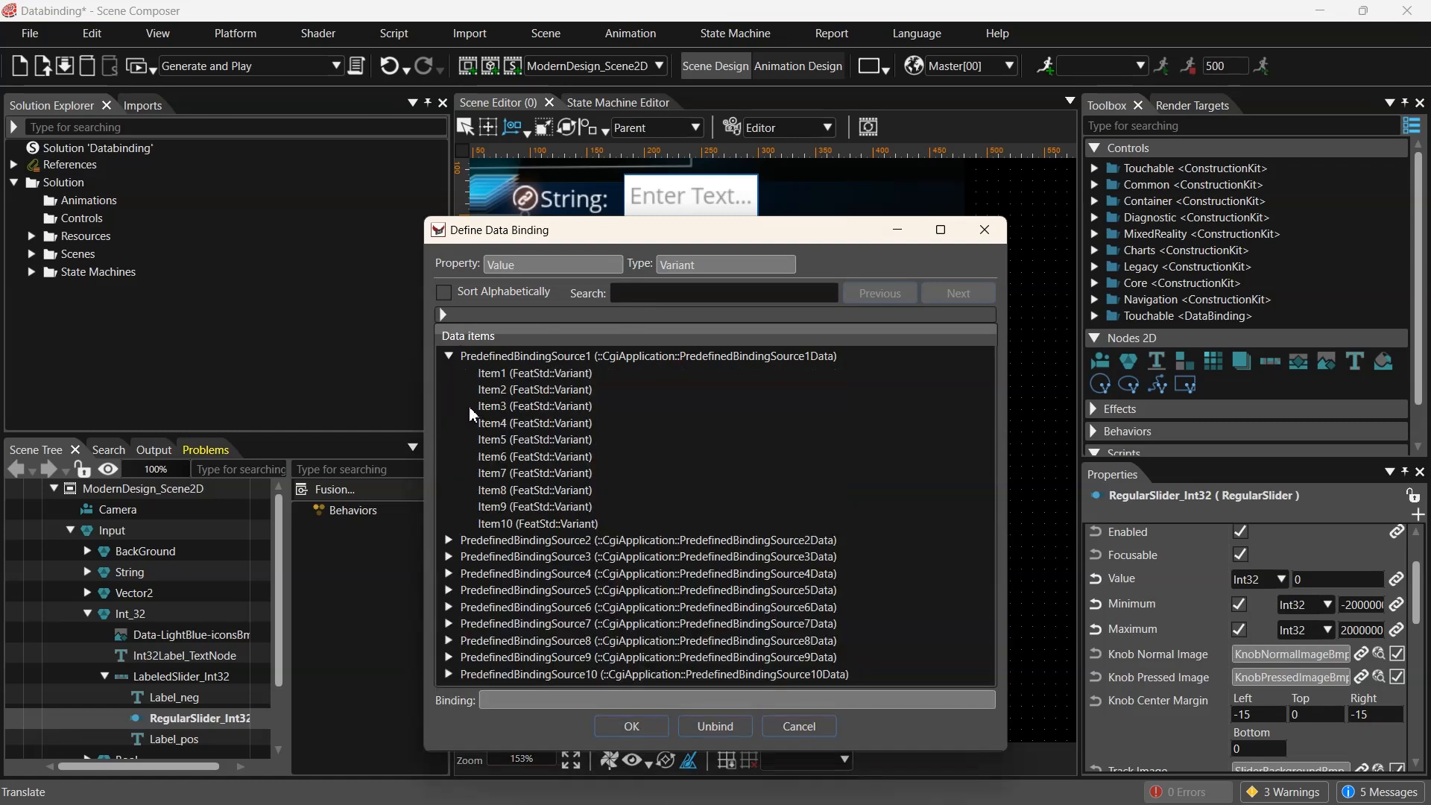
left_click(494, 425)
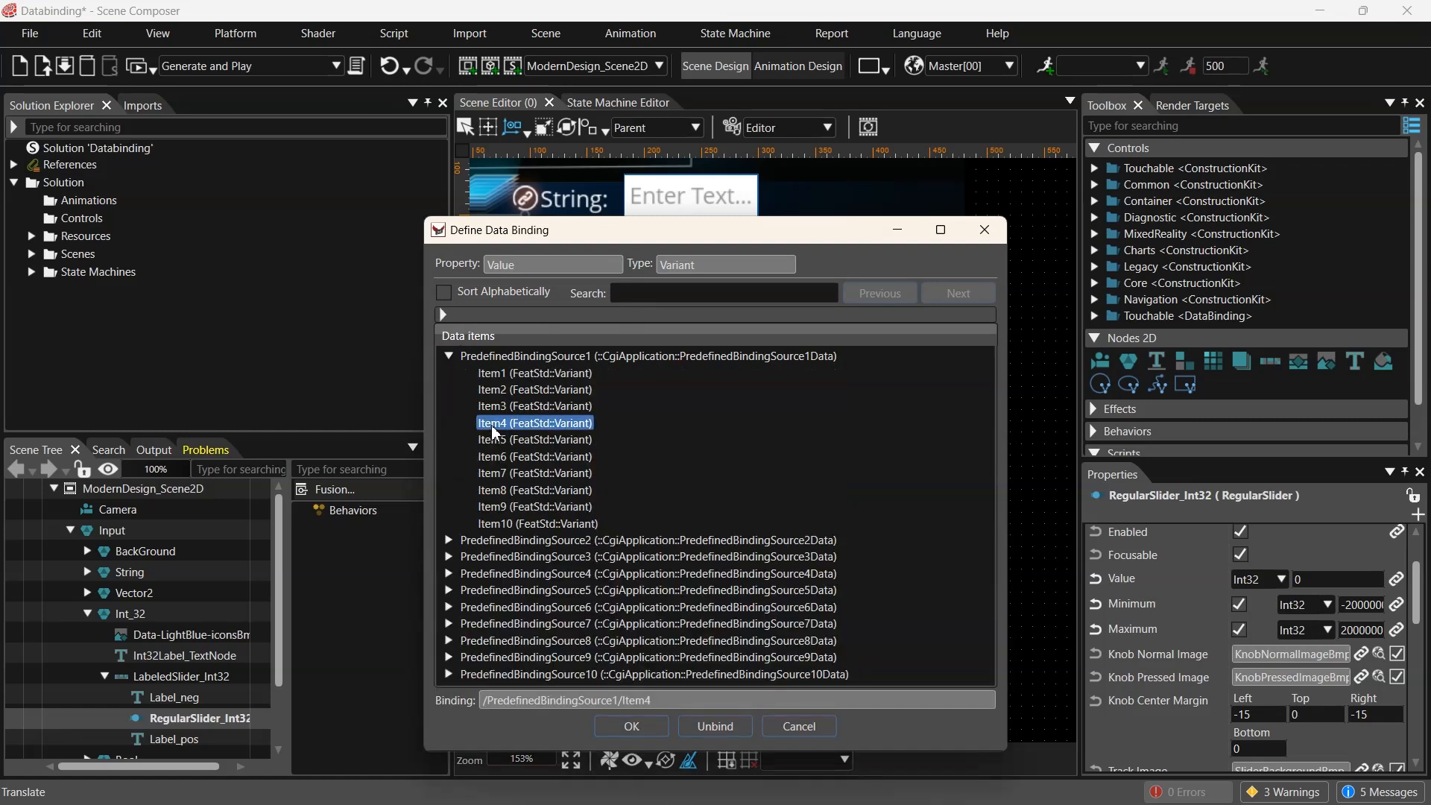
left_click(634, 726)
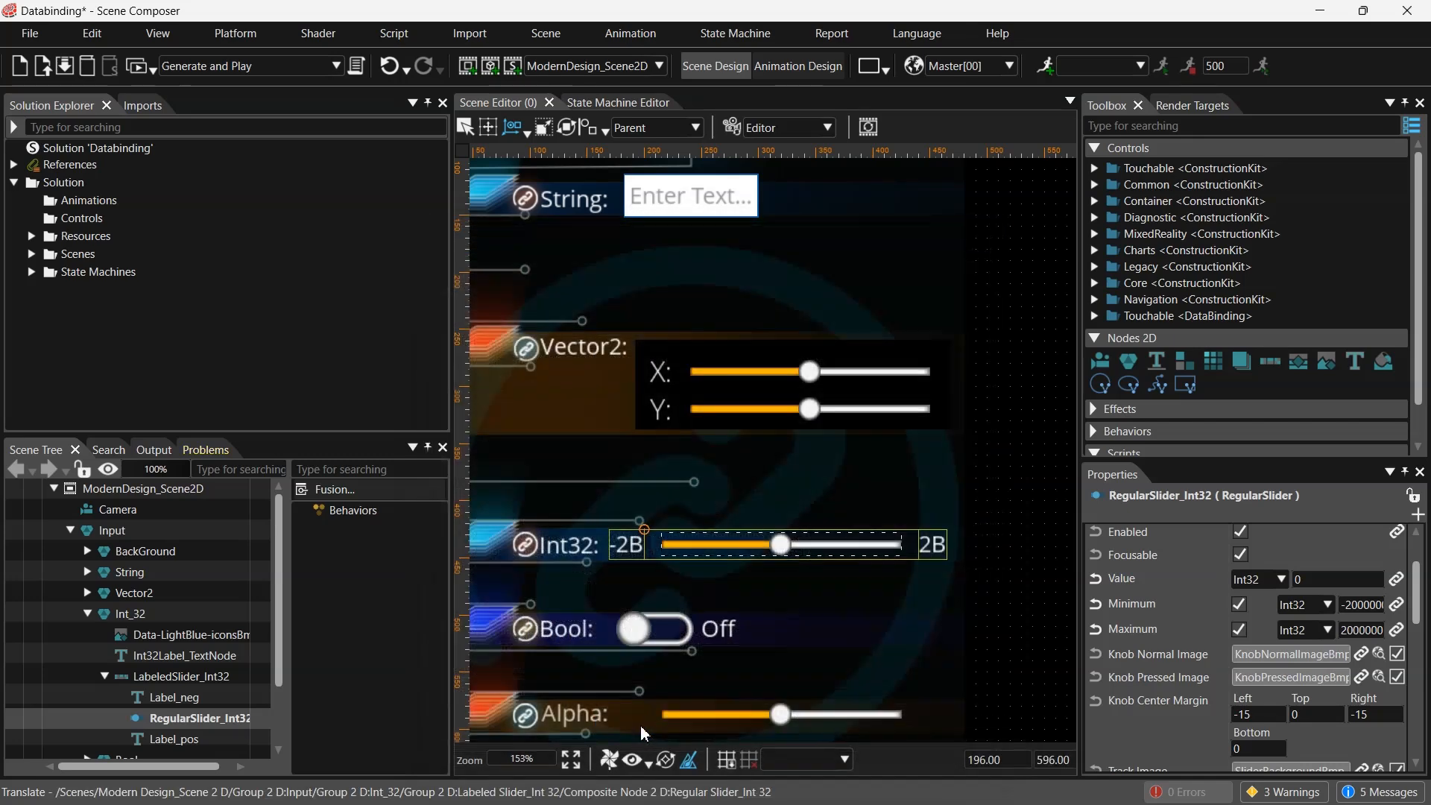
- Toggle the Bool group's CustomToggleButton Value on and back off to test the switch
left_click(87, 613)
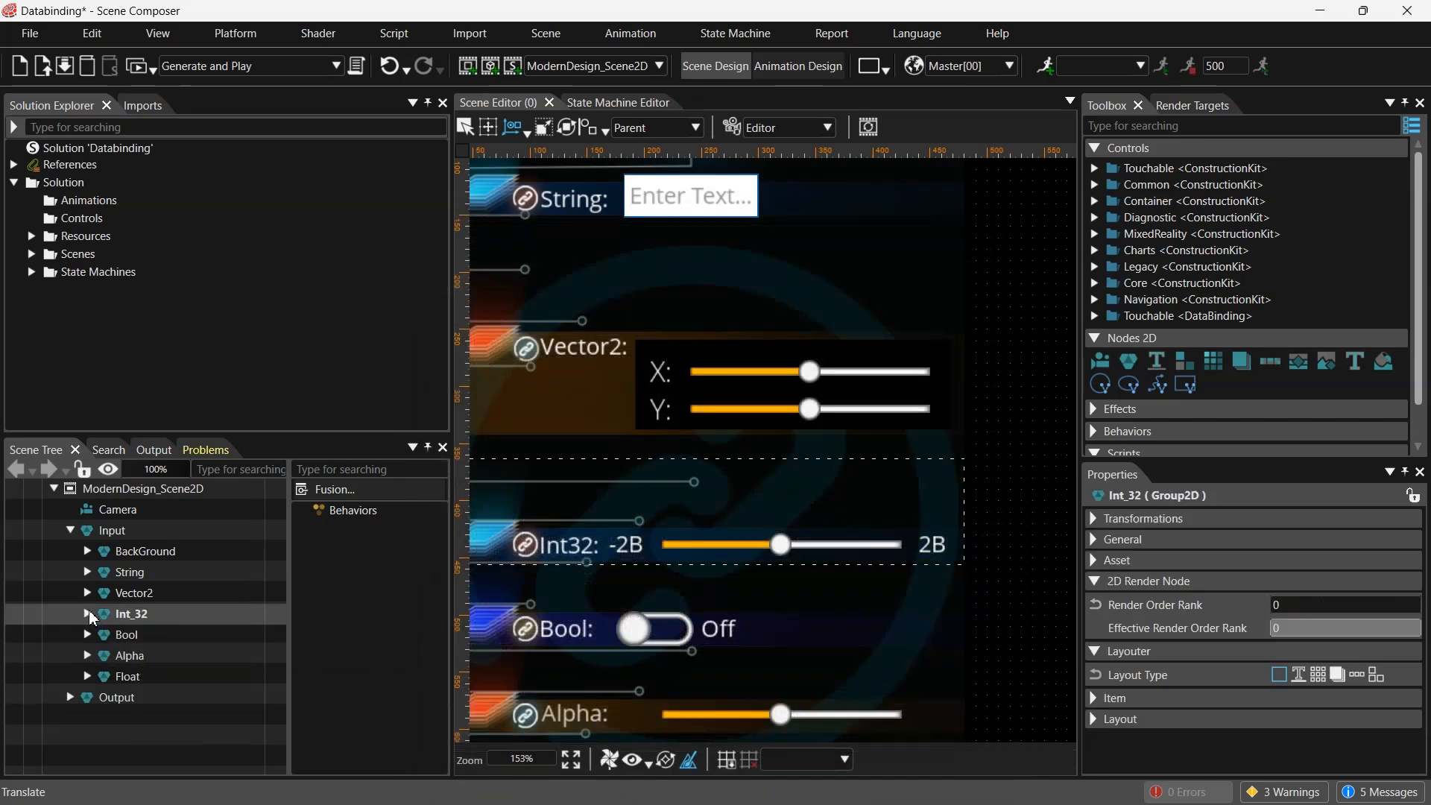
left_click(86, 639)
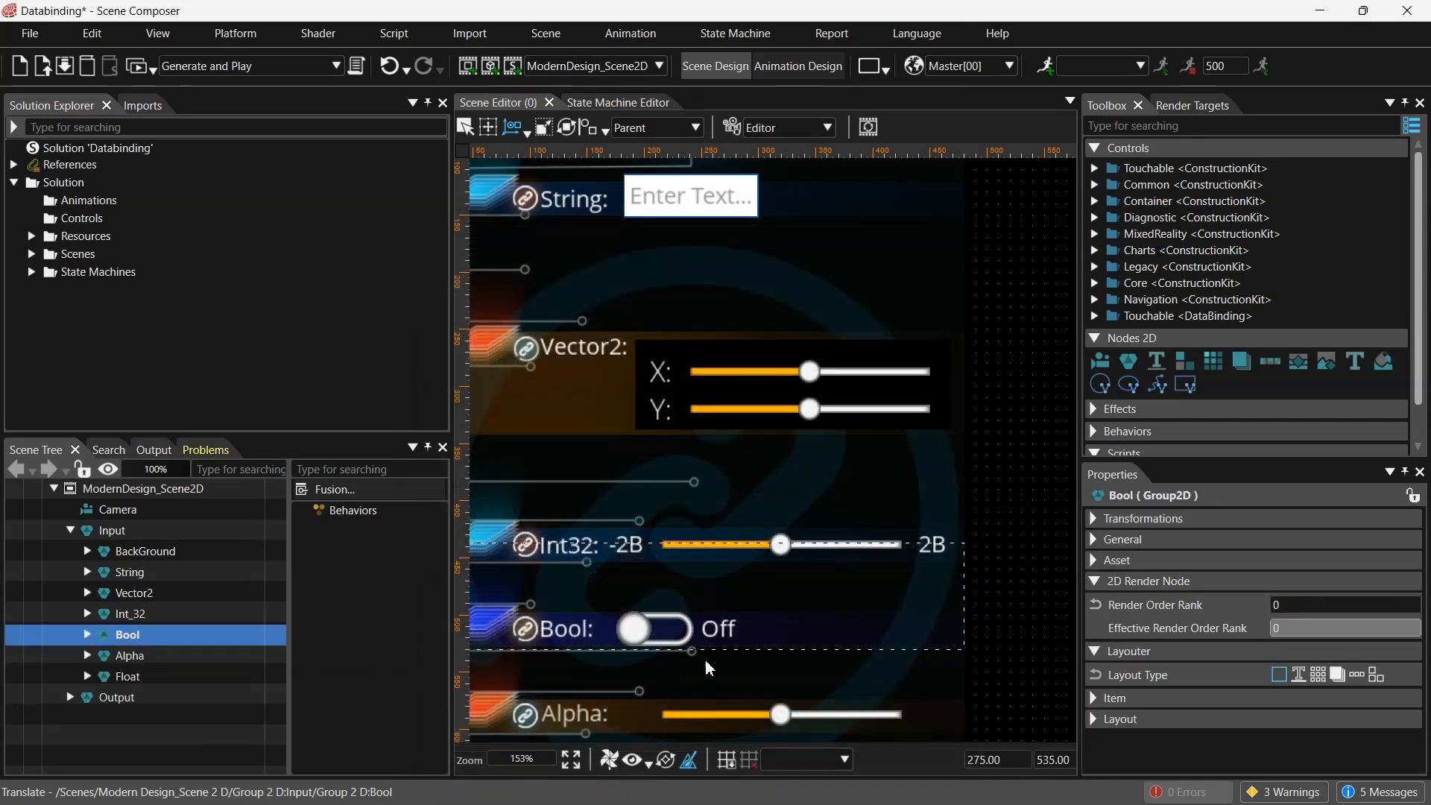
left_click(87, 635)
left_click(154, 701)
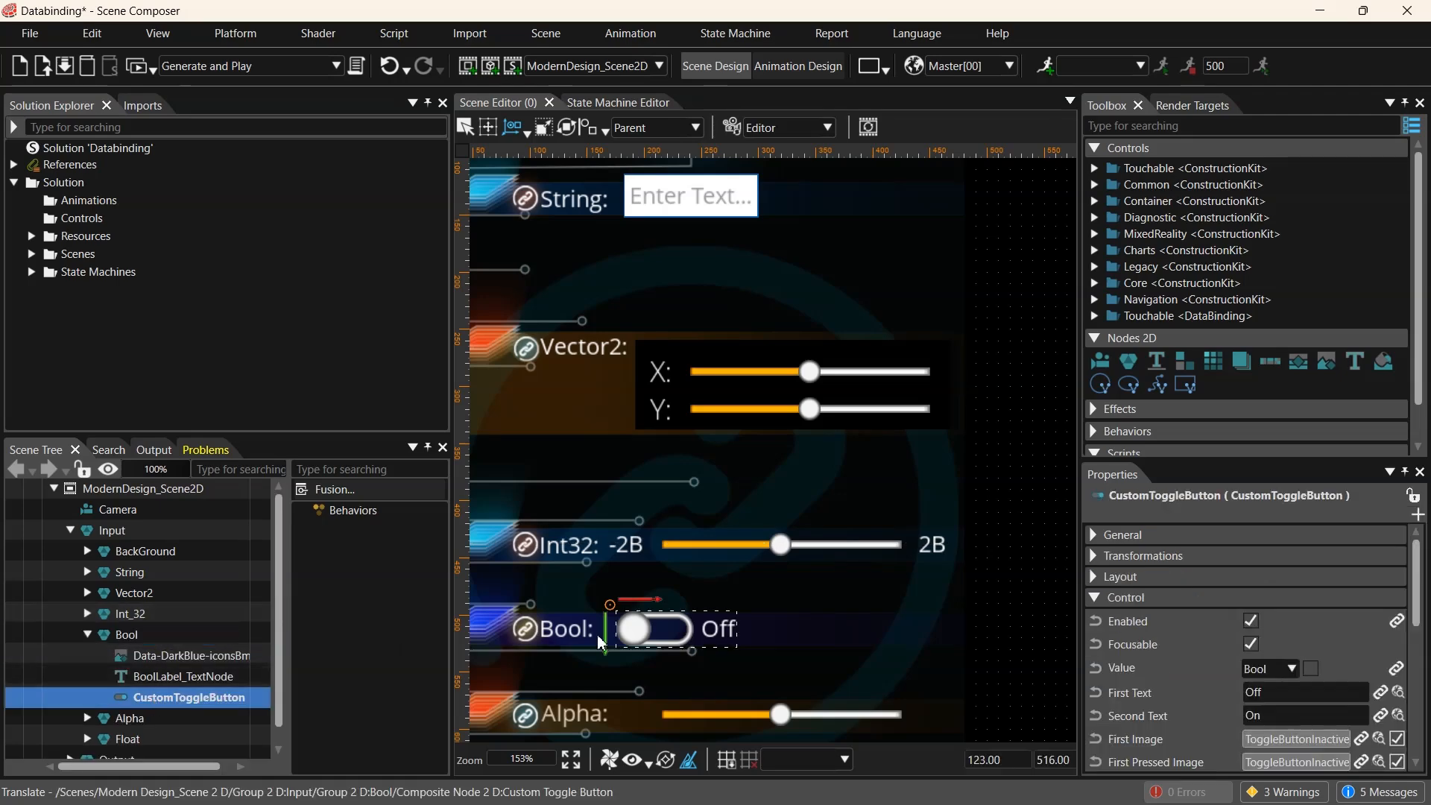
scroll(799, 653, "up", 3)
middle_click_drag(773, 646, 968, 562)
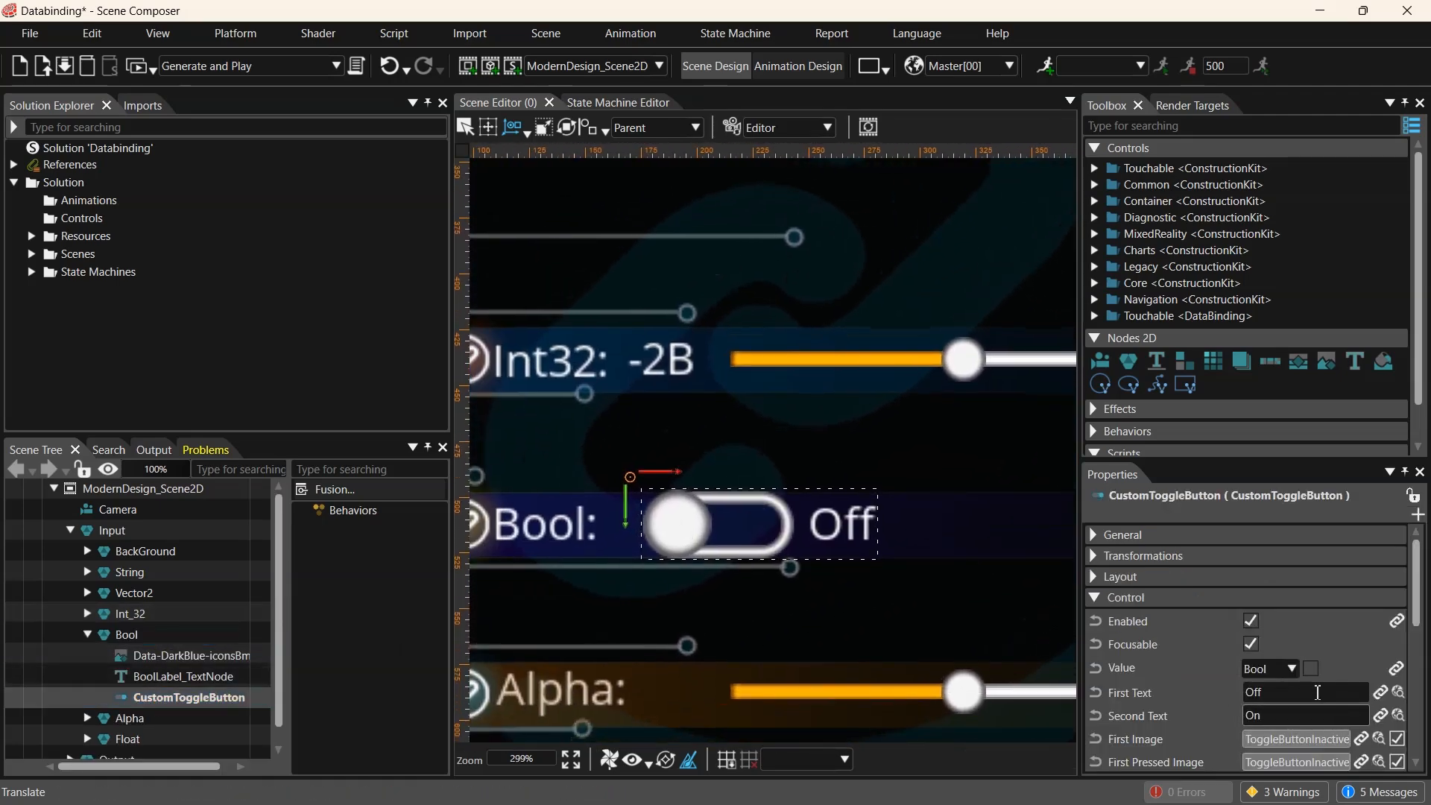
left_click(1311, 670)
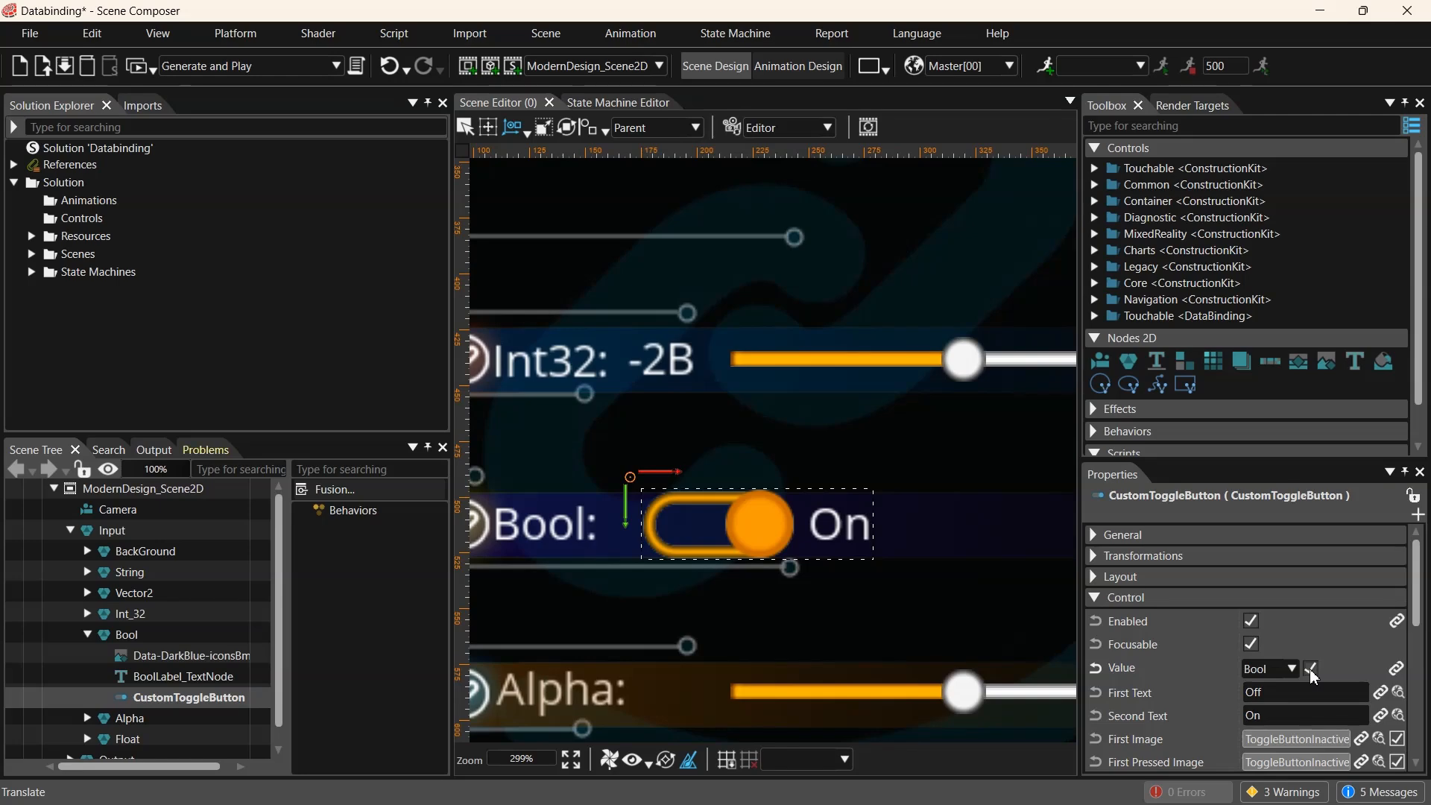
left_click(1313, 674)
left_click(1311, 671)
left_click(1312, 671)
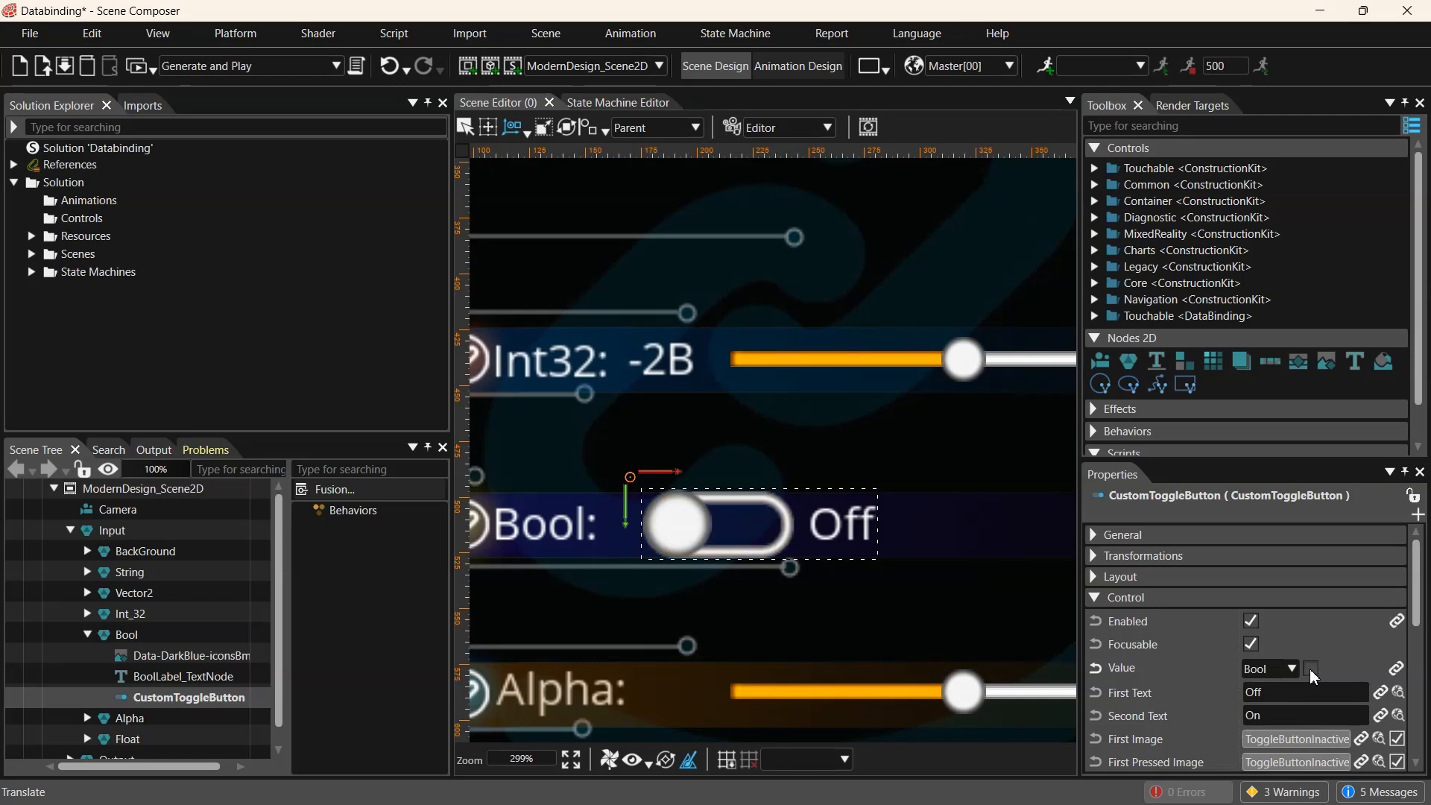
- Bind CustomToggleButton's Value to PredefinedBindingSource1 Item5
left_click(1397, 669)
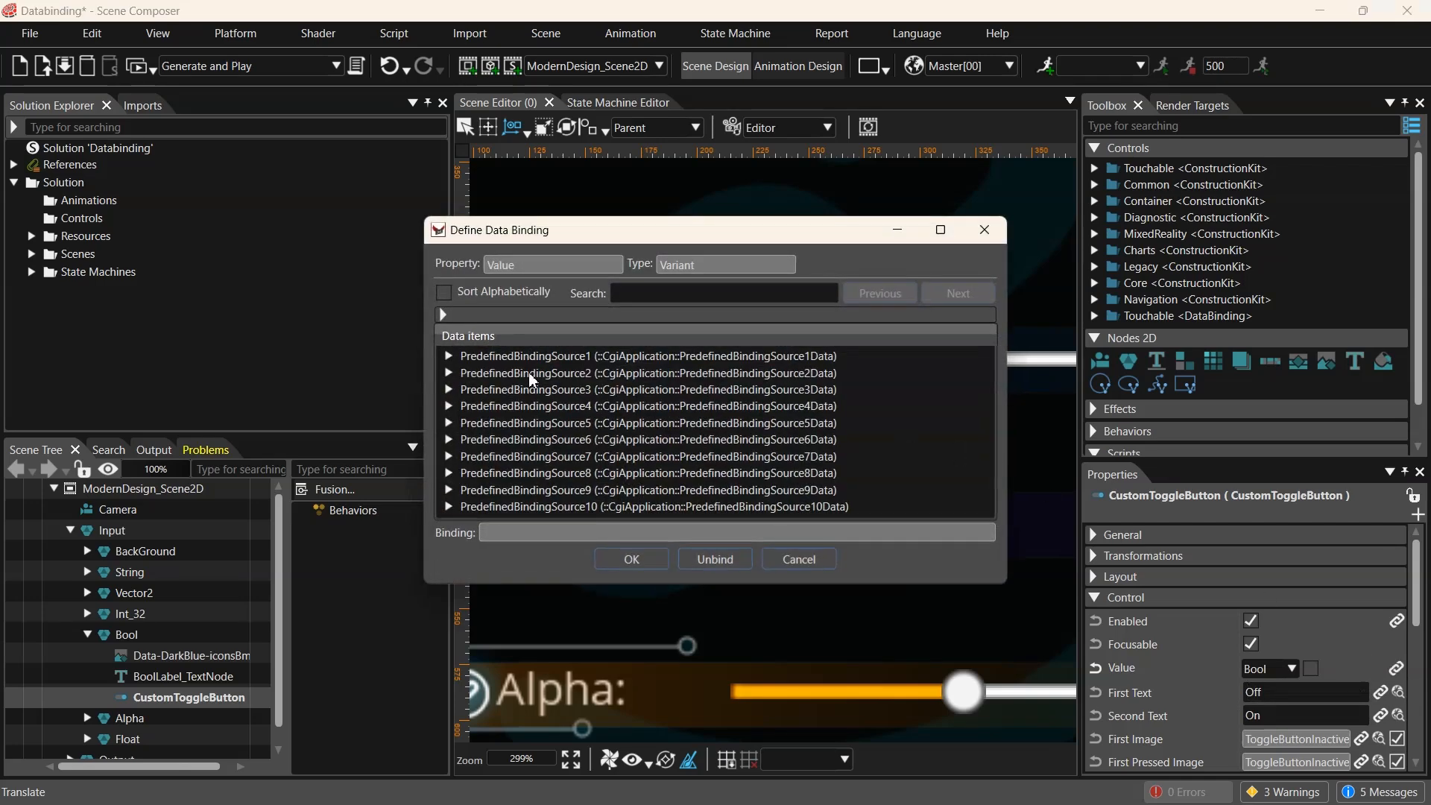
left_click(447, 356)
left_click(521, 439)
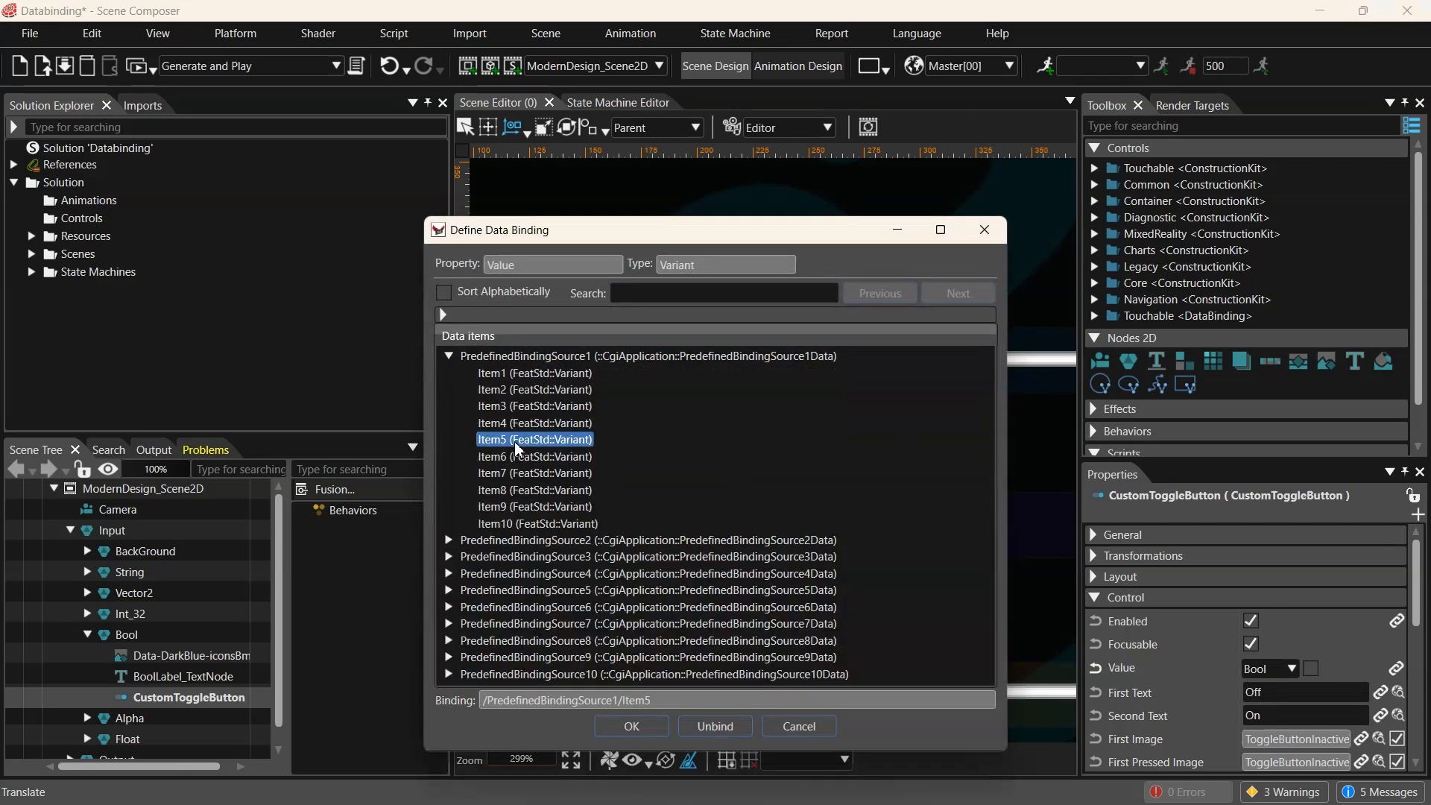
left_click(633, 727)
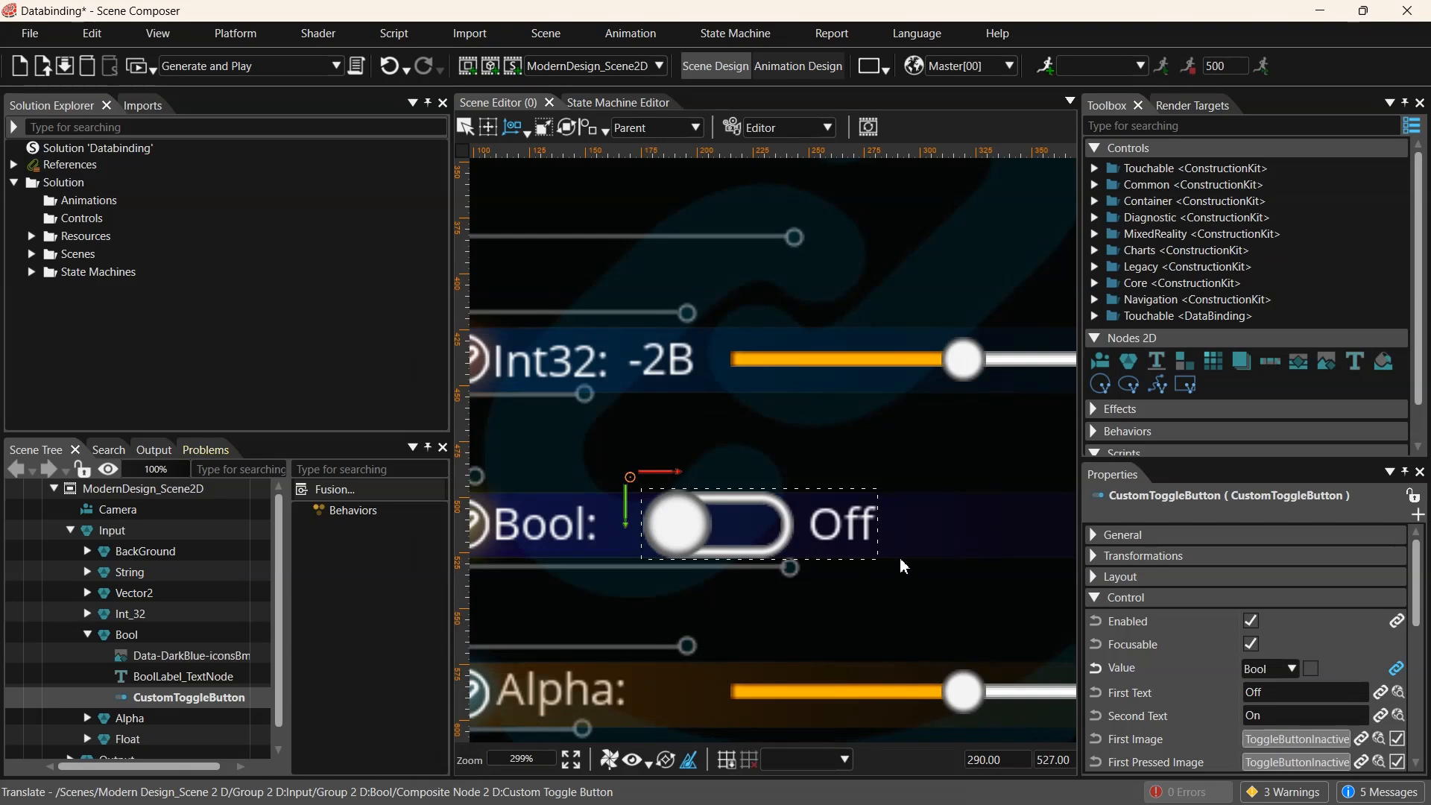
scroll(898, 548, "down", 2)
scroll(894, 544, "down", 2)
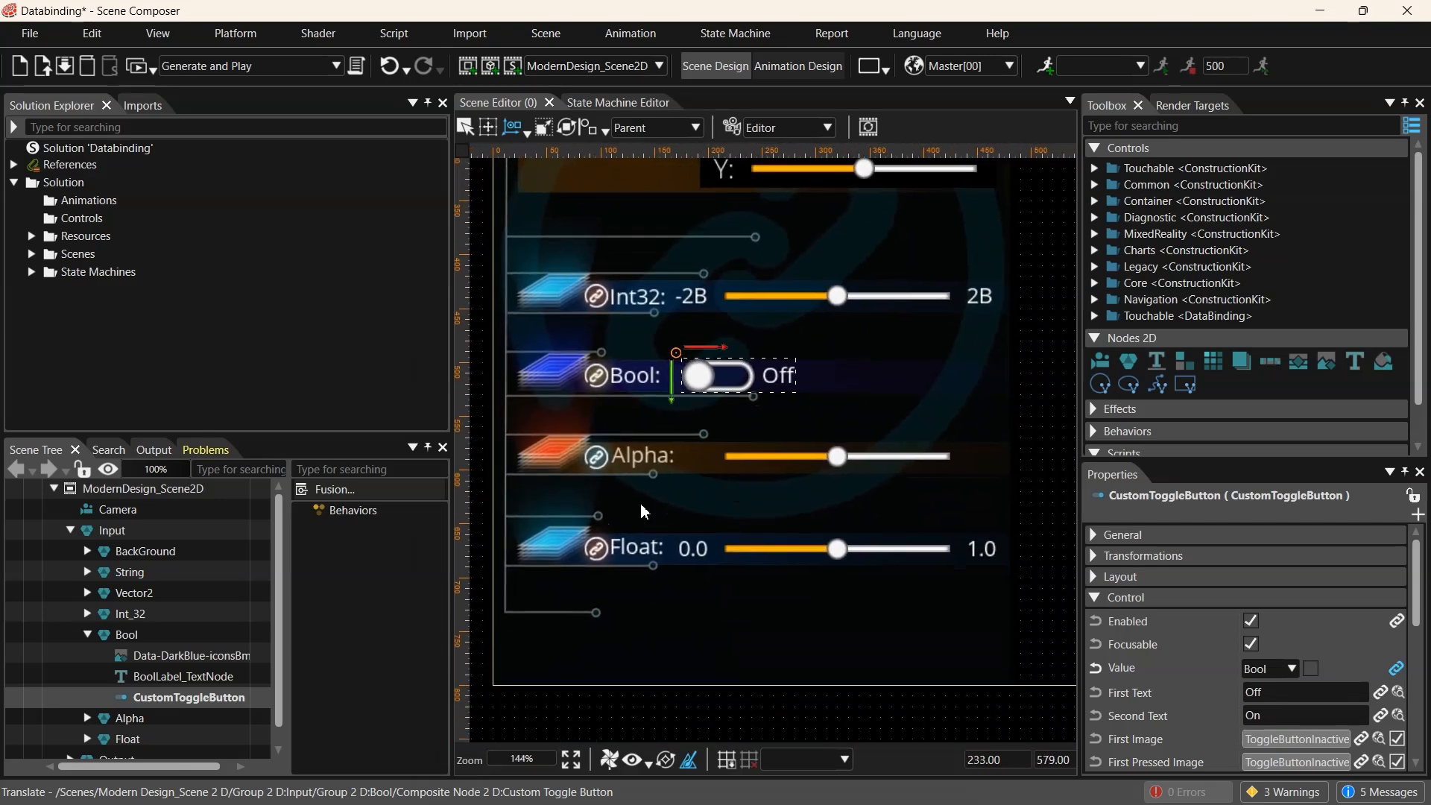
scroll(97, 710, "down", 1)
left_click(87, 614)
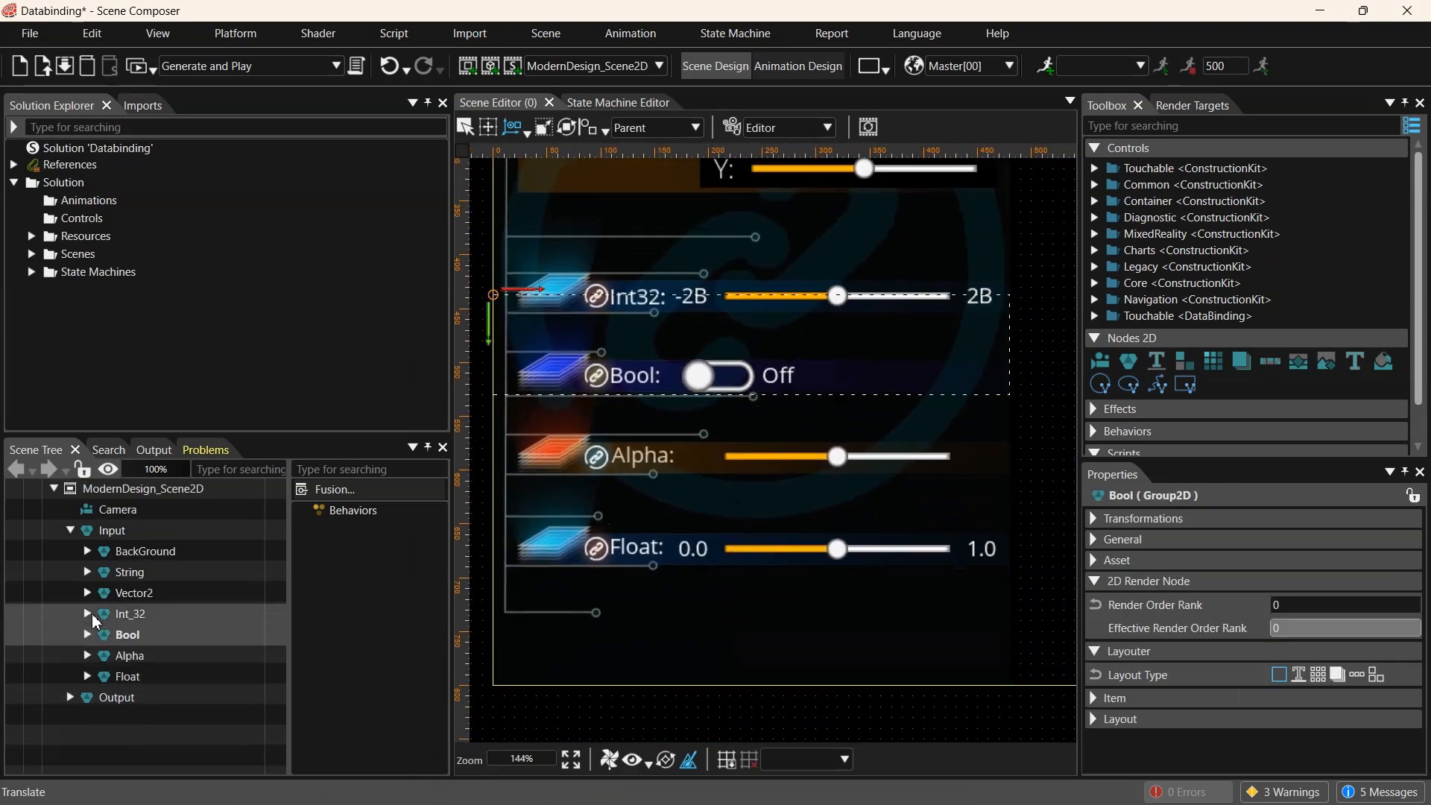
- Inspect the Alpha group's RegularSlider_Y in the scene tree and its properties
left_click(128, 658)
left_click(87, 655)
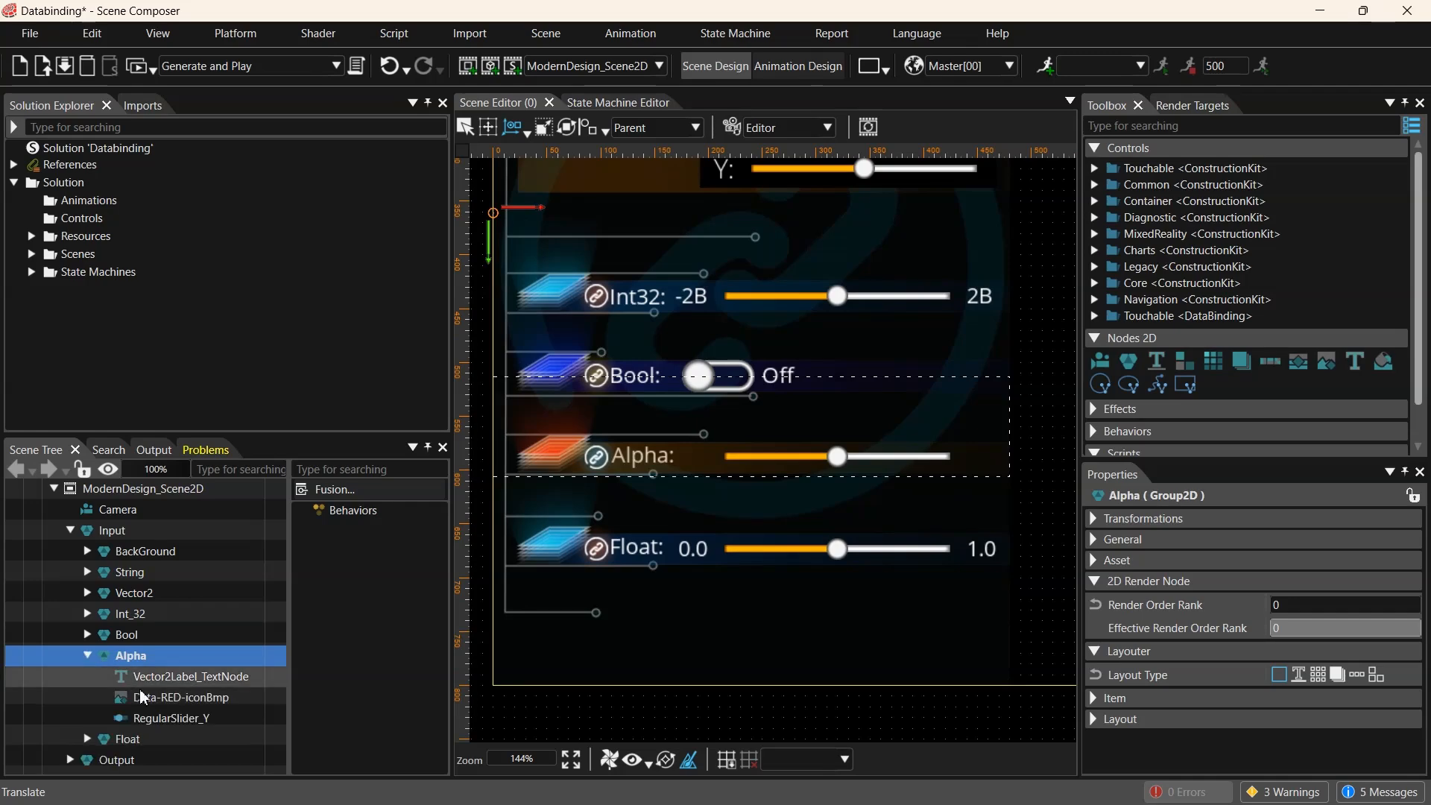
left_click(165, 720)
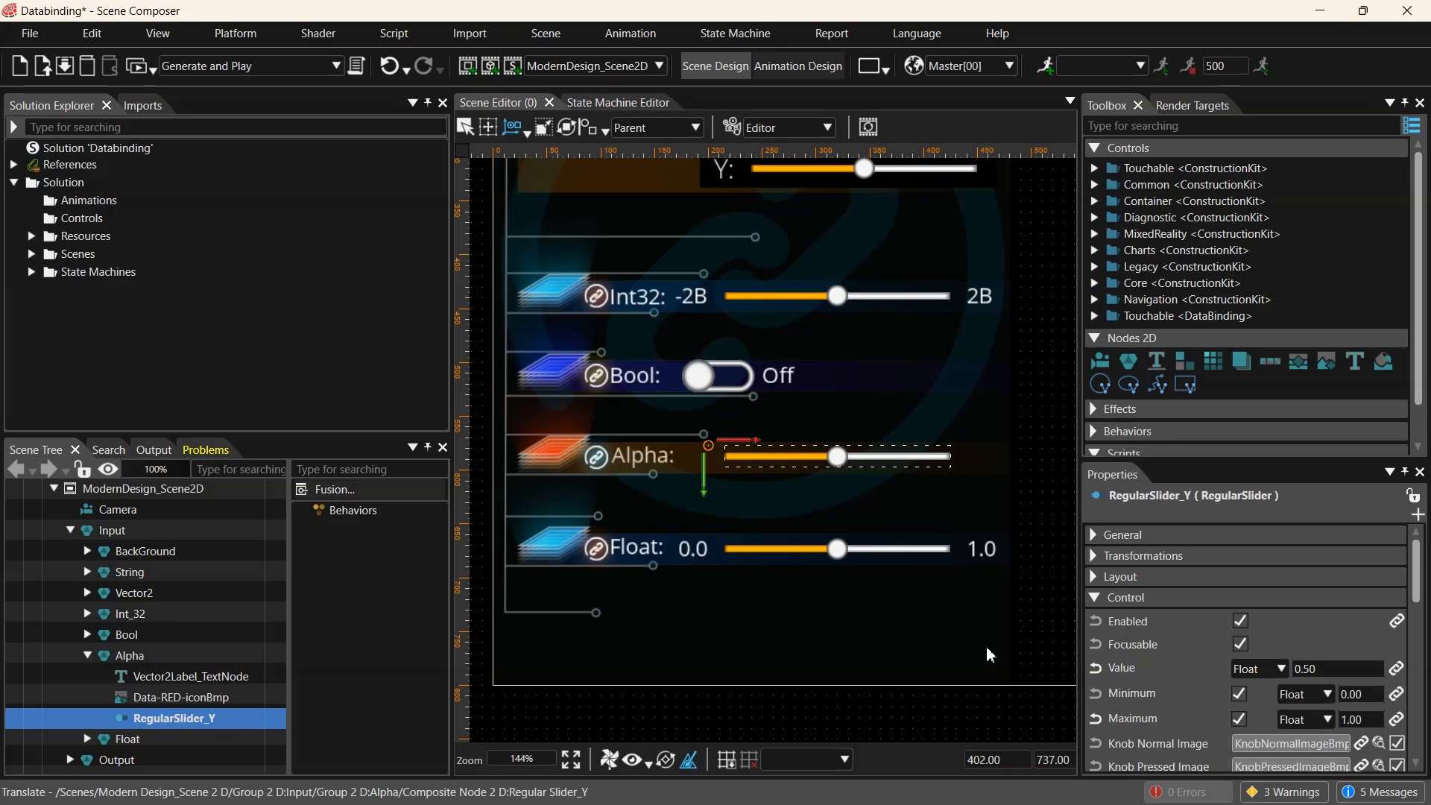
left_click(85, 662)
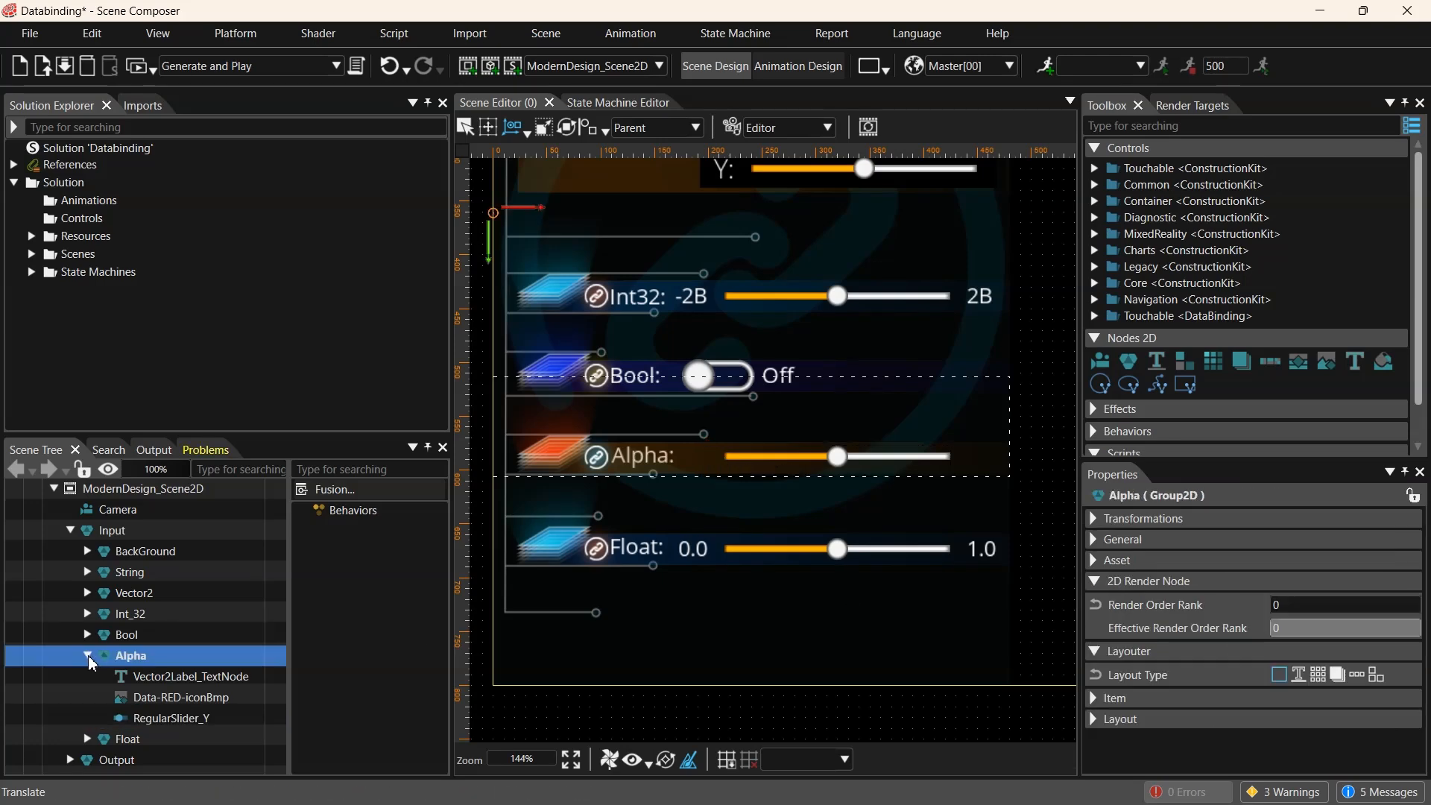
left_click(87, 656)
- Bind the Float group's RegularSlider_Float Value to a predefined binding source item, then view both scene panels
left_click(121, 677)
left_click(88, 677)
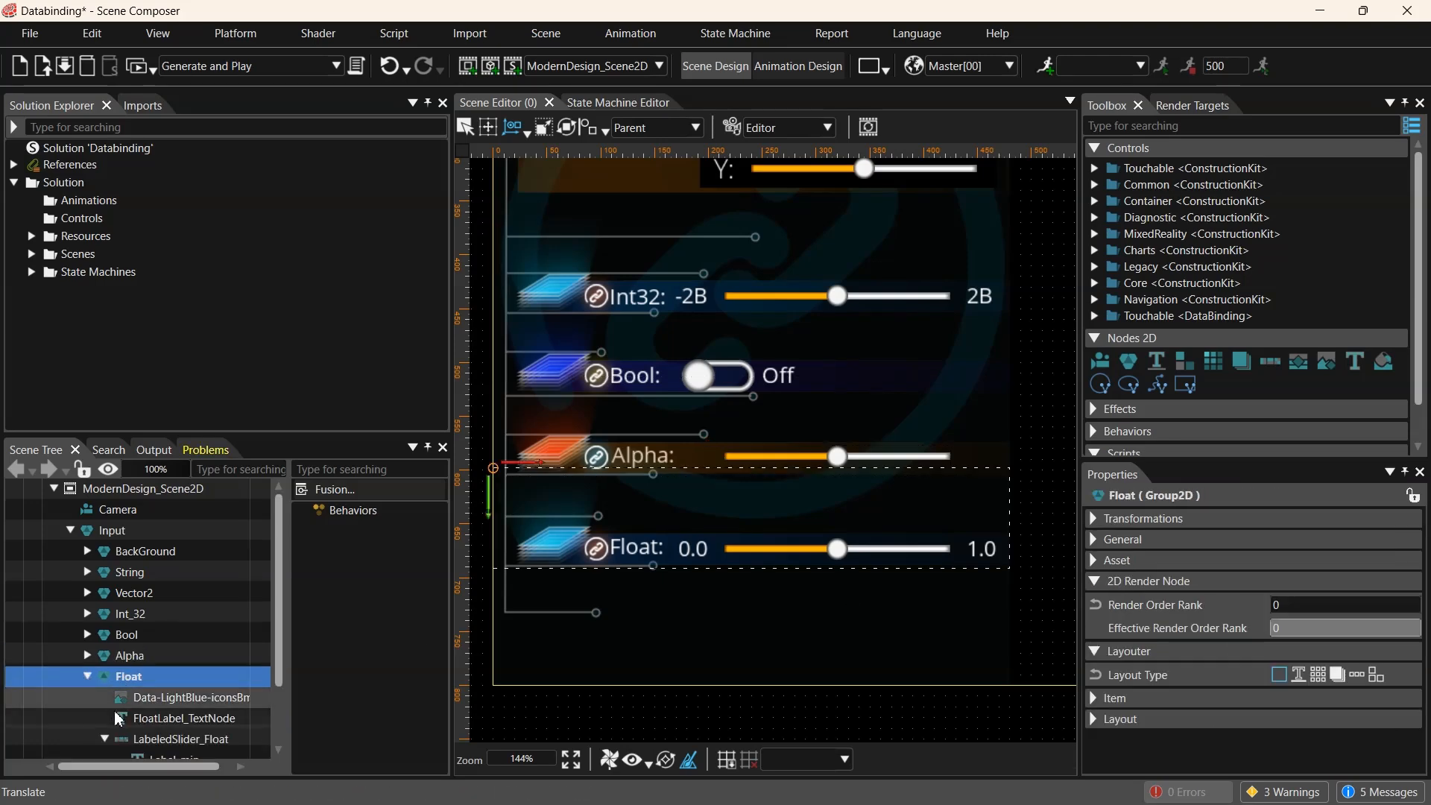
left_click(104, 738)
left_click(181, 699)
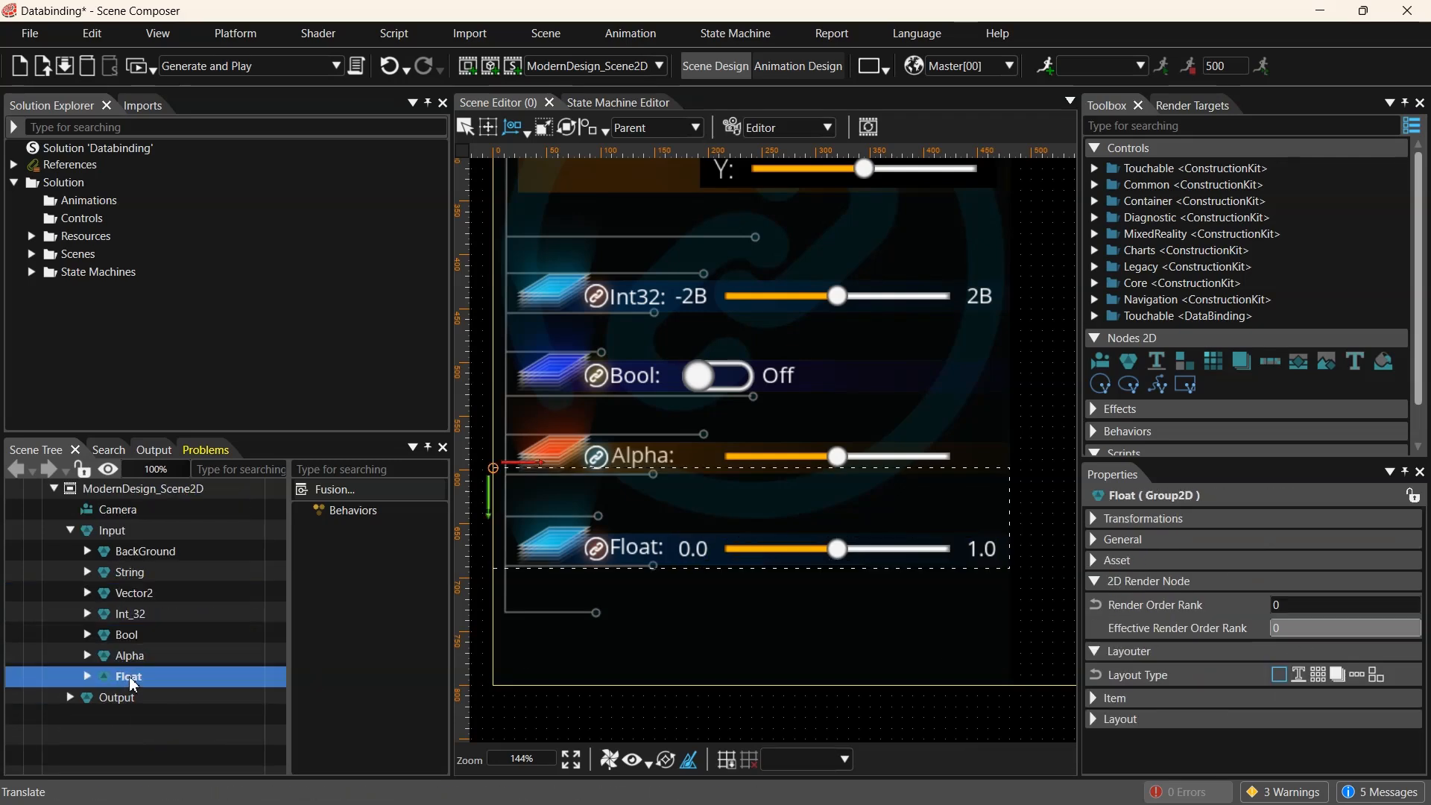
left_click(89, 678)
scroll(149, 715, "down", 2)
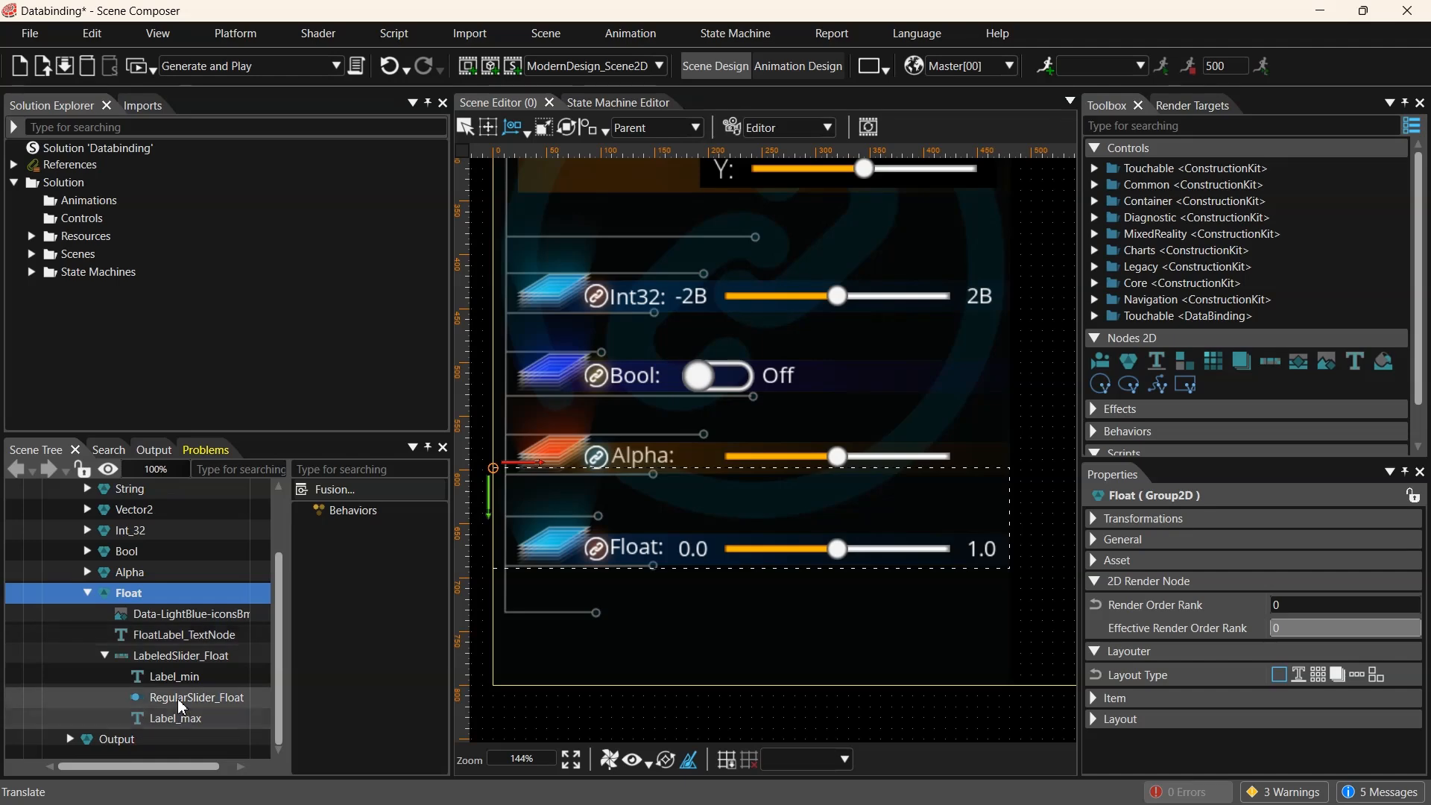
left_click(181, 701)
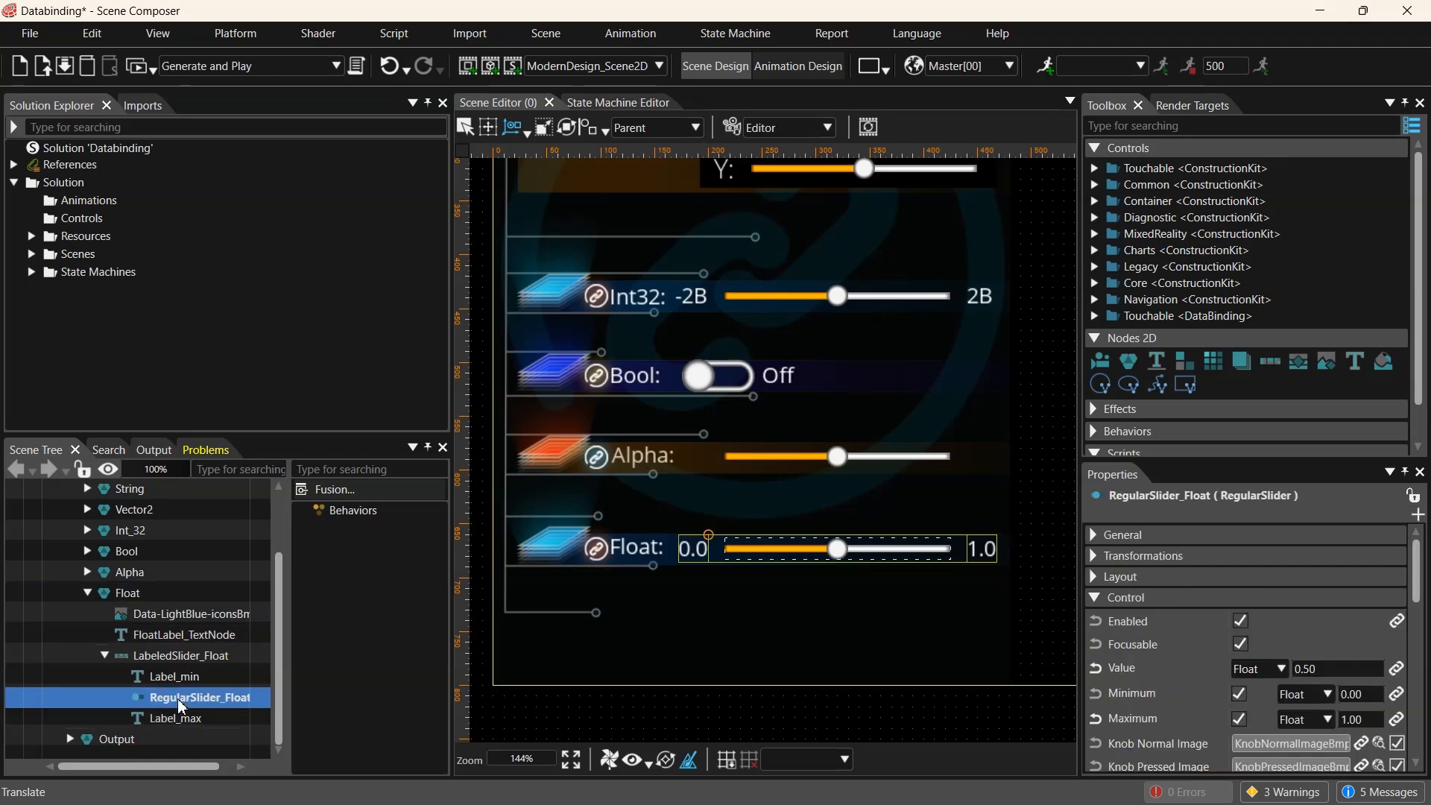
left_click(1399, 670)
scroll(917, 533, "down", 5)
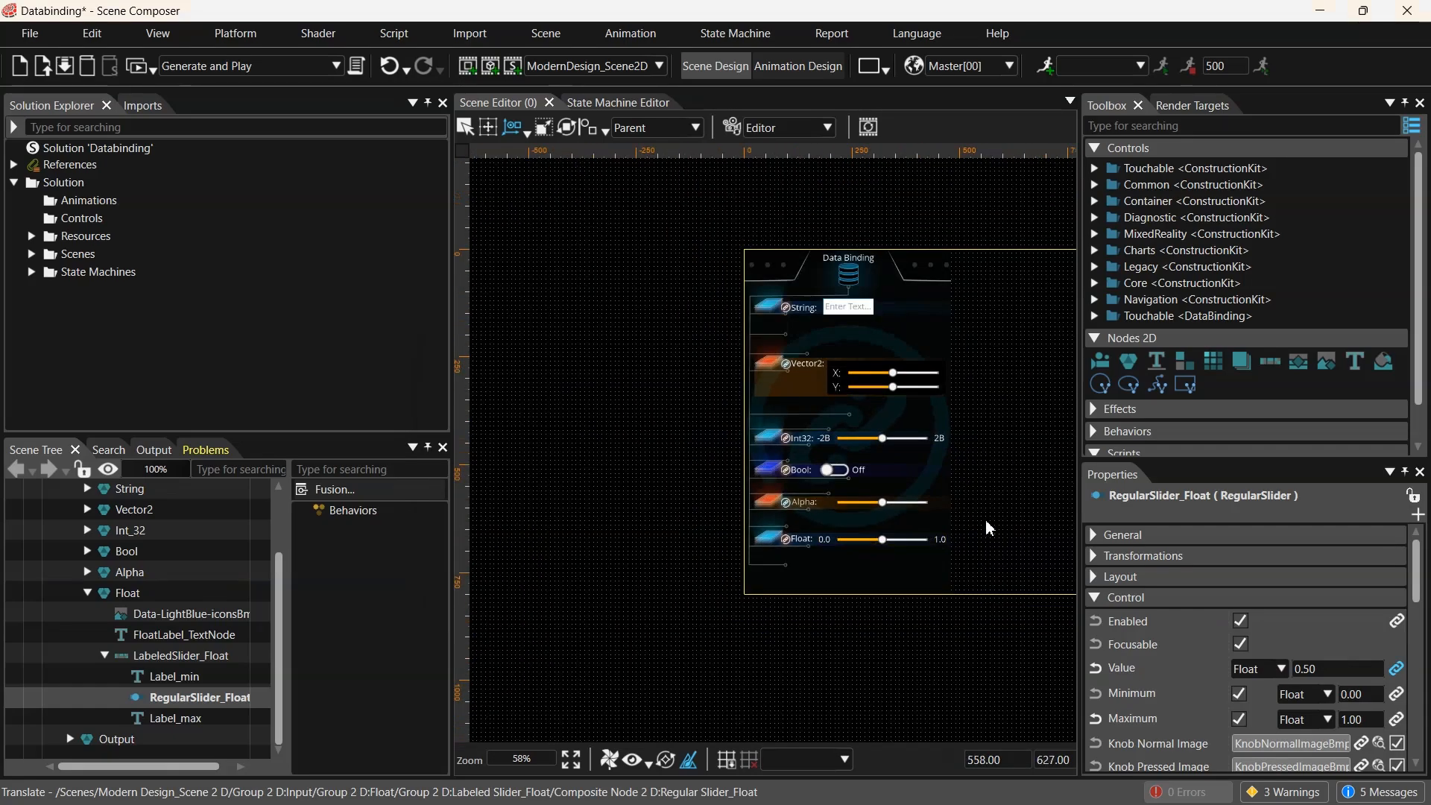
middle_click_drag(1009, 473, 760, 496)
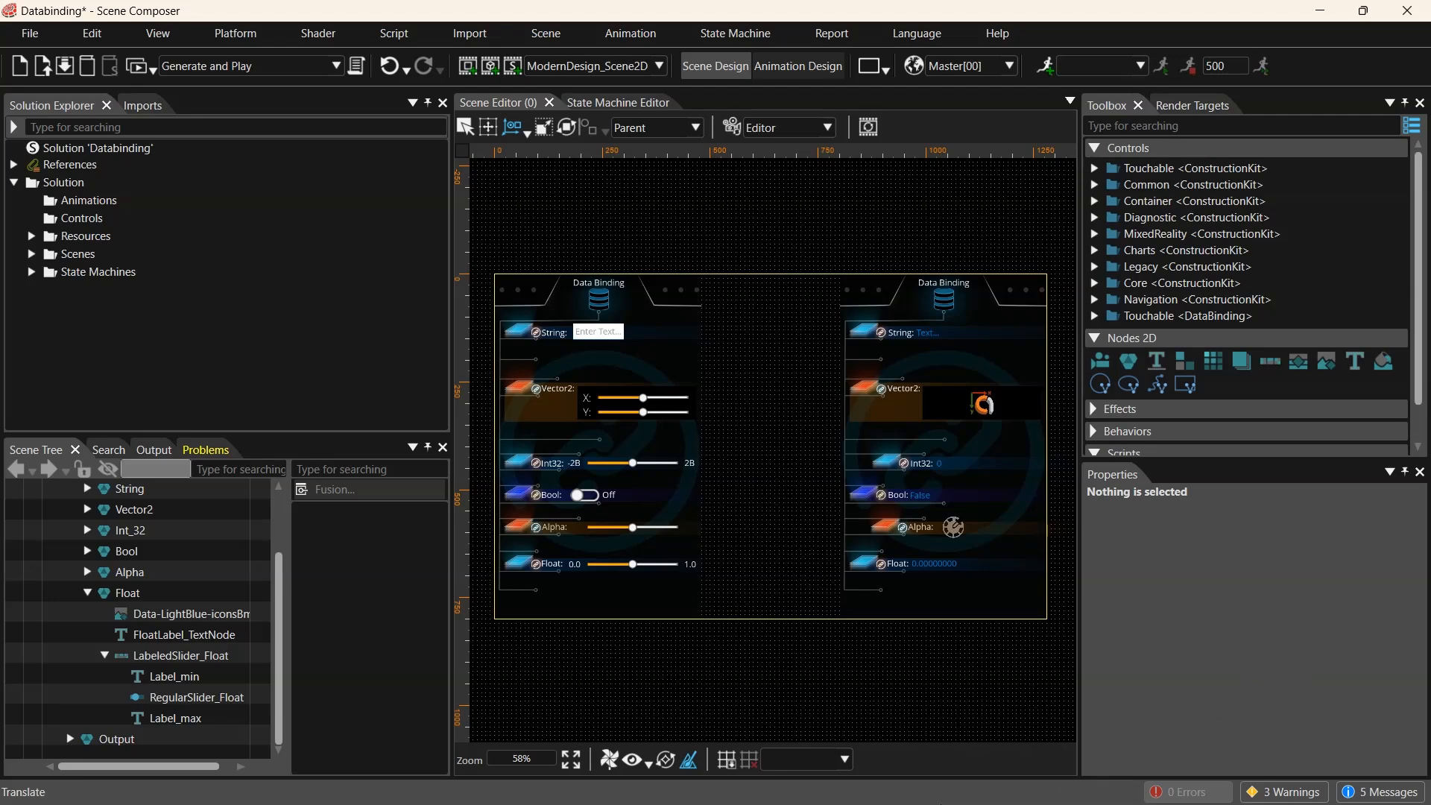
- Switch to the code editor and review DataBindingSample.py's imports, argument parsing, logger, signal handling and app setup
key("alt+Tab")
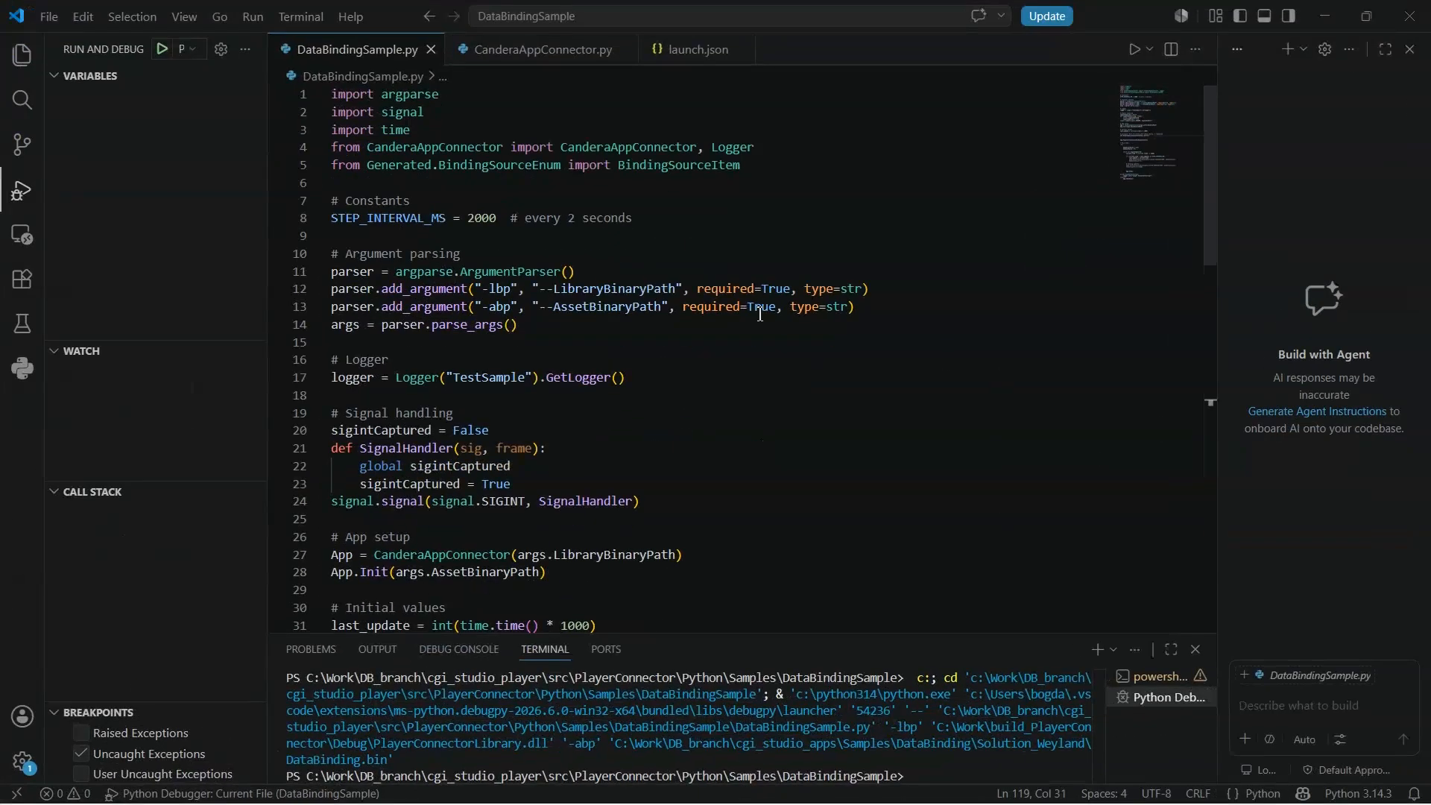
left_click(728, 378)
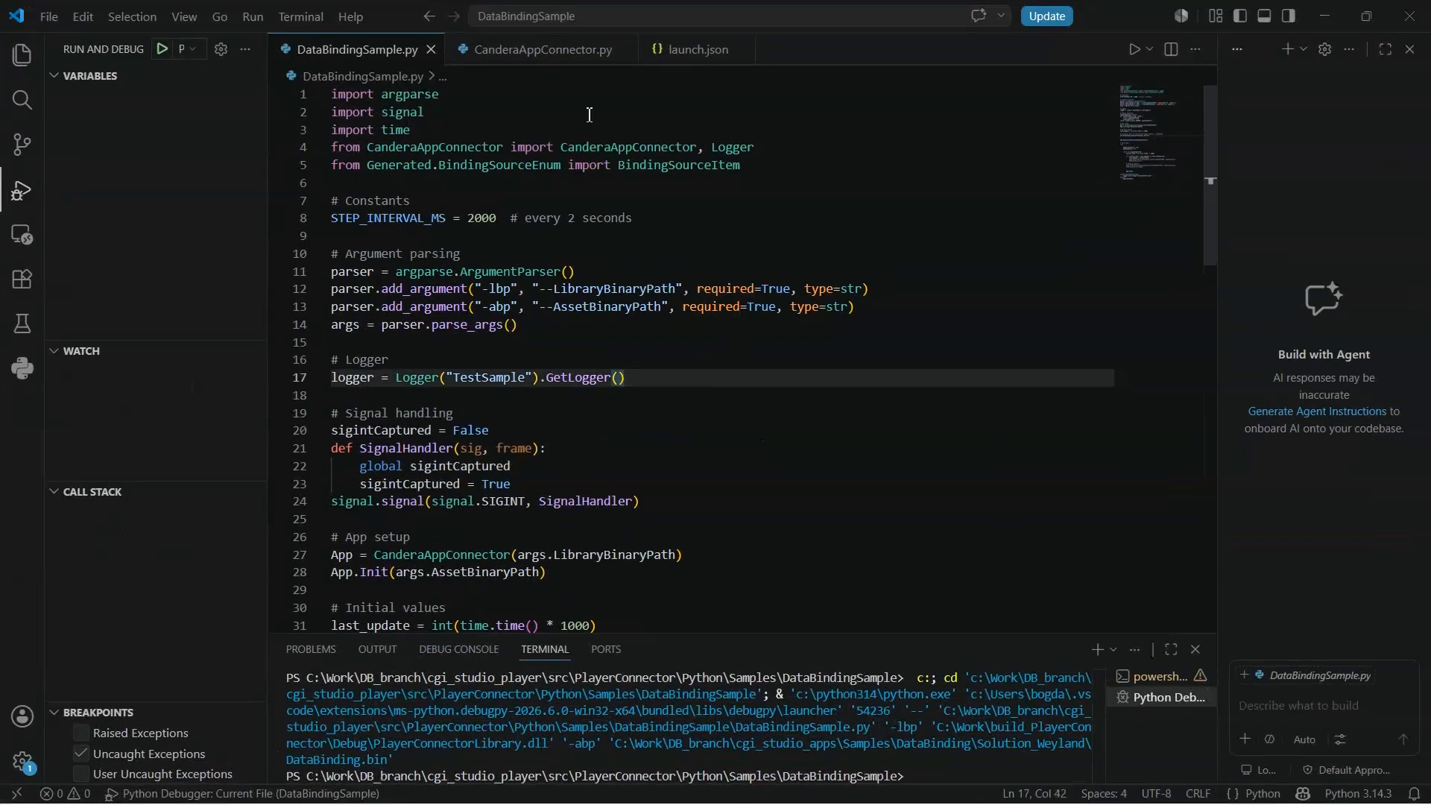
left_click_drag(746, 164, 297, 148)
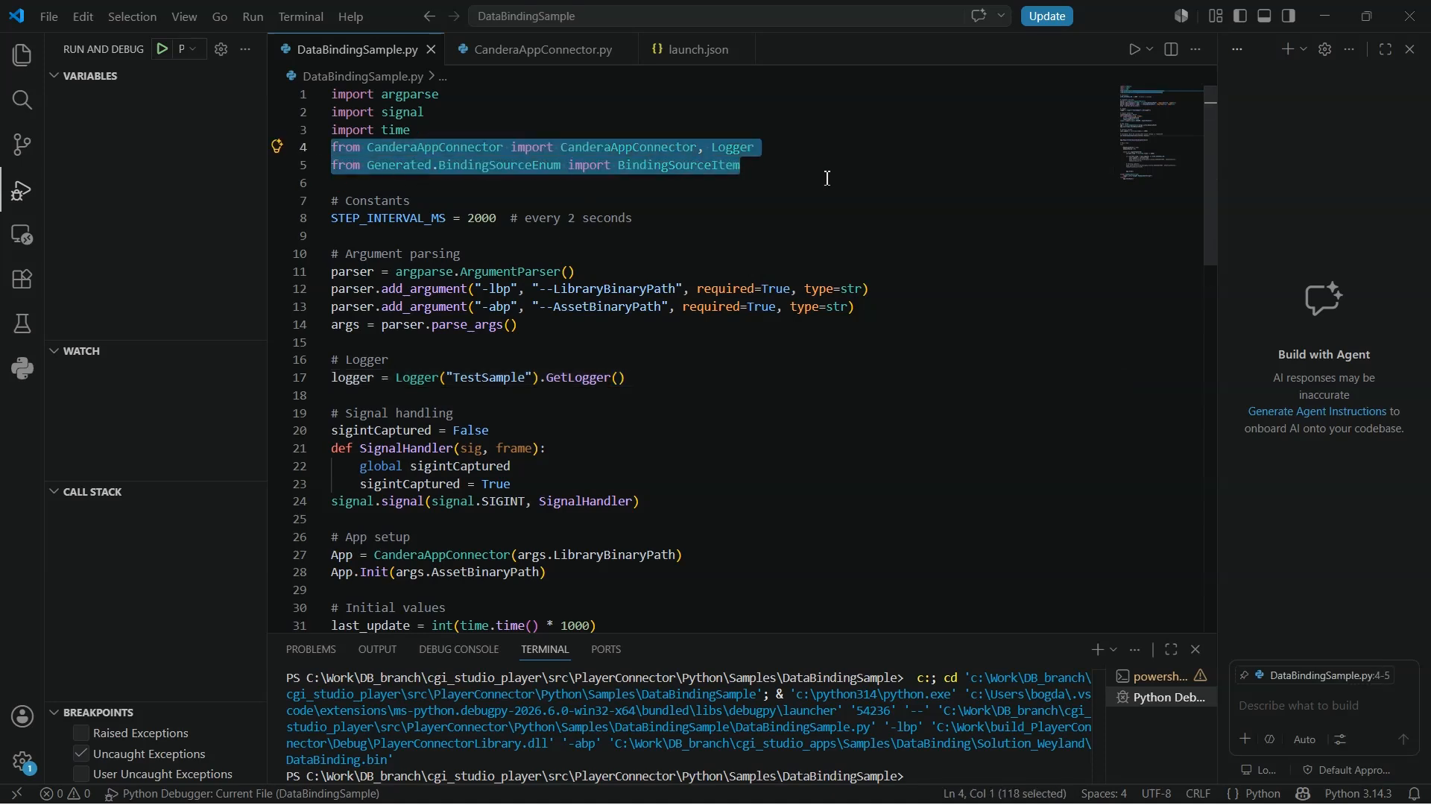
left_click(827, 179)
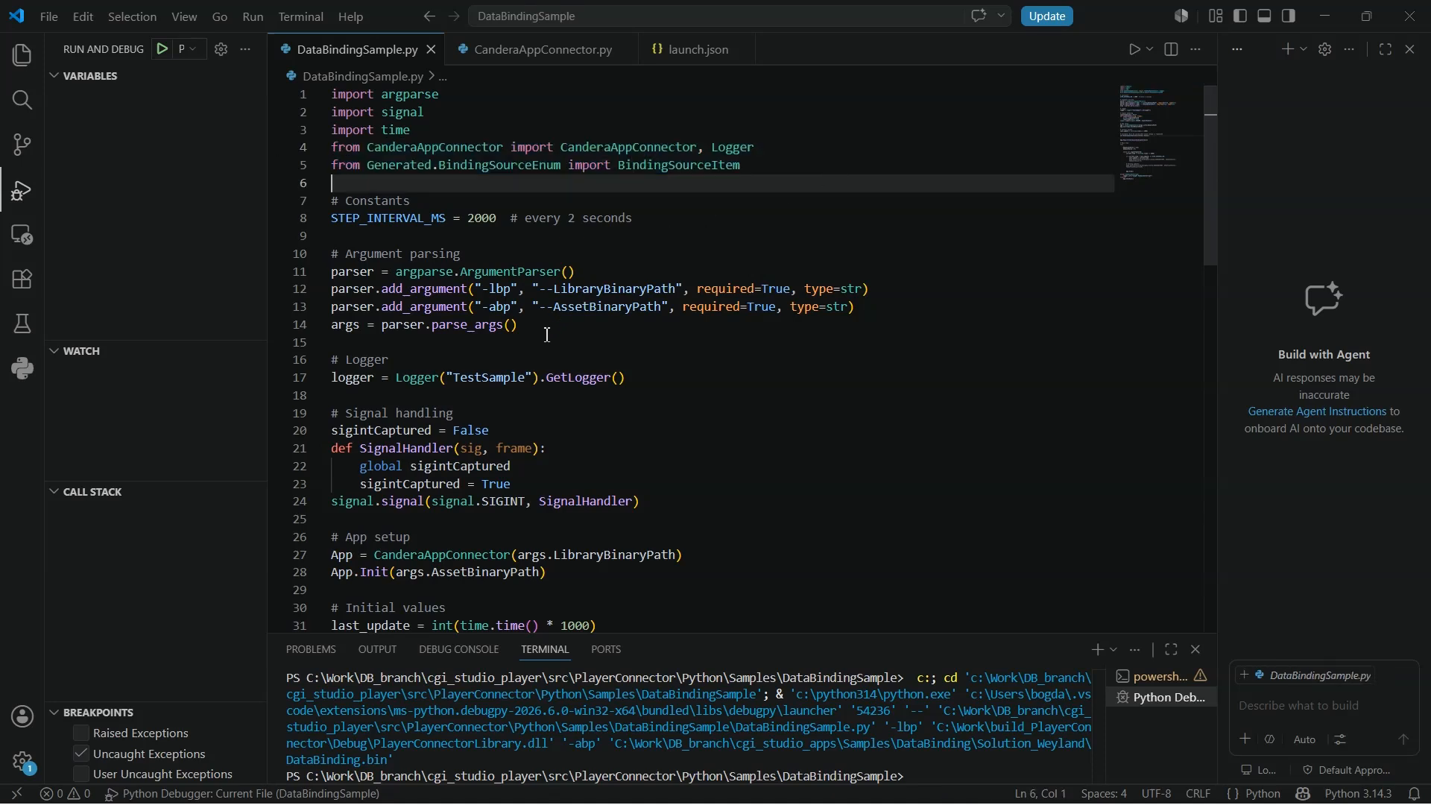
left_click_drag(548, 333, 330, 271)
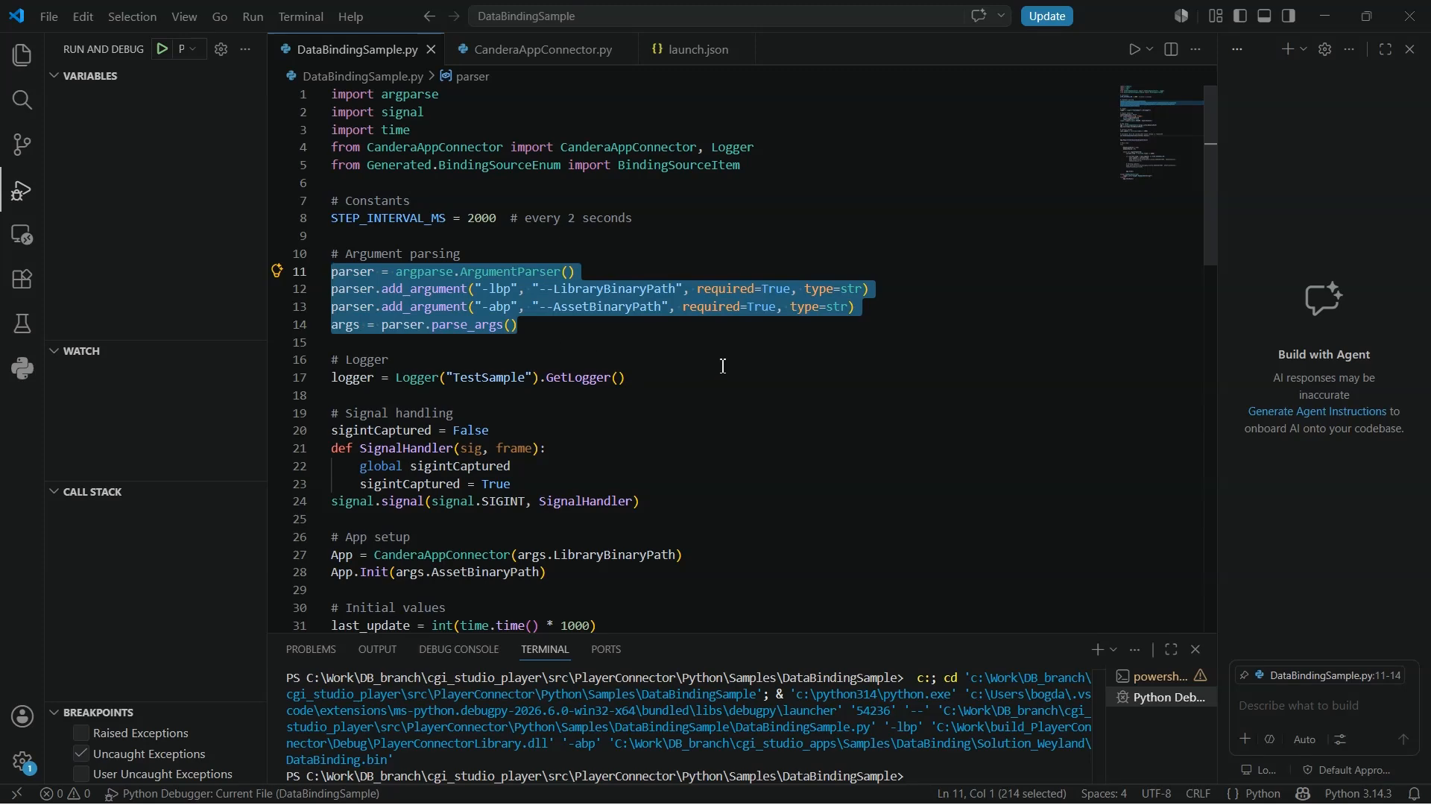
left_click(701, 374)
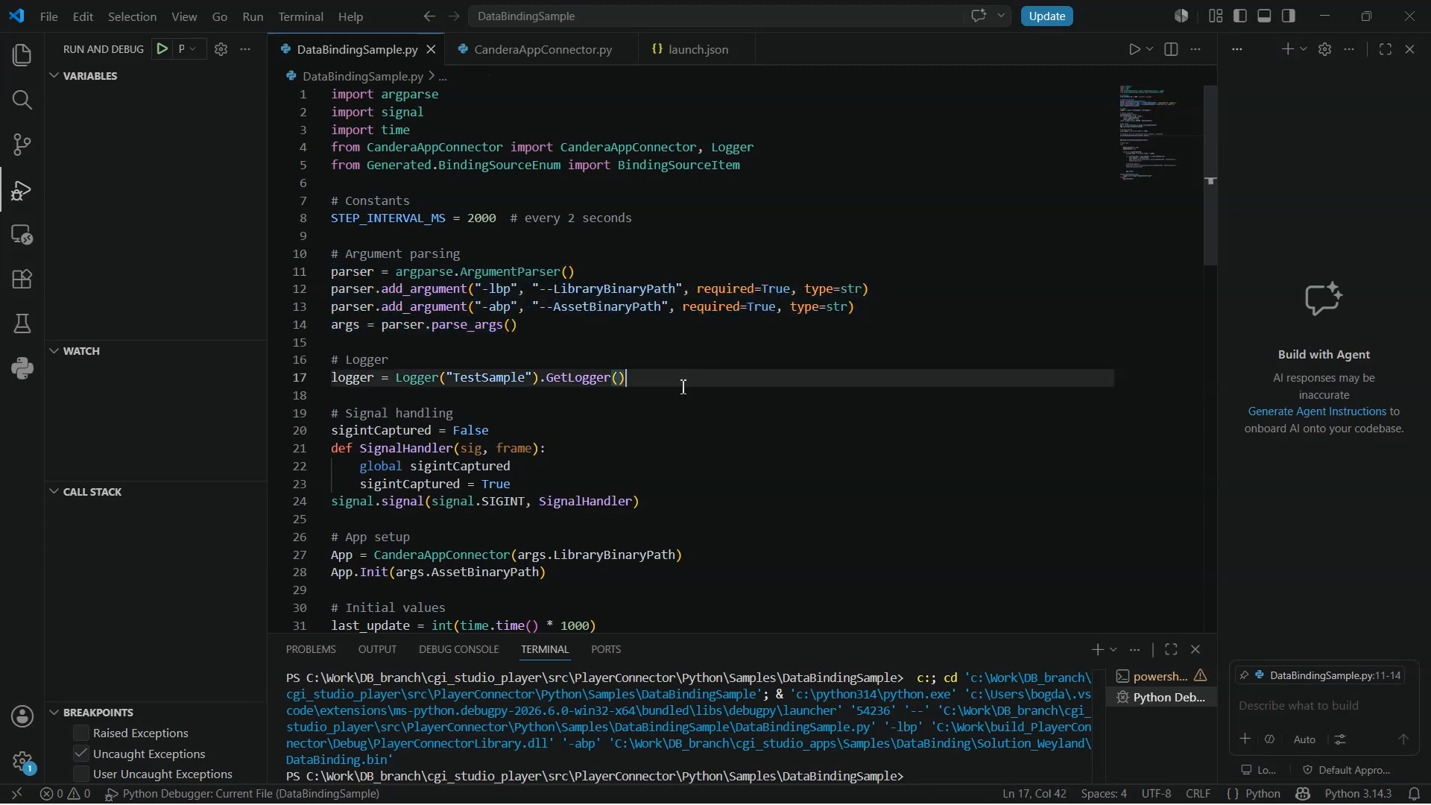
scroll(701, 374, "down", 4)
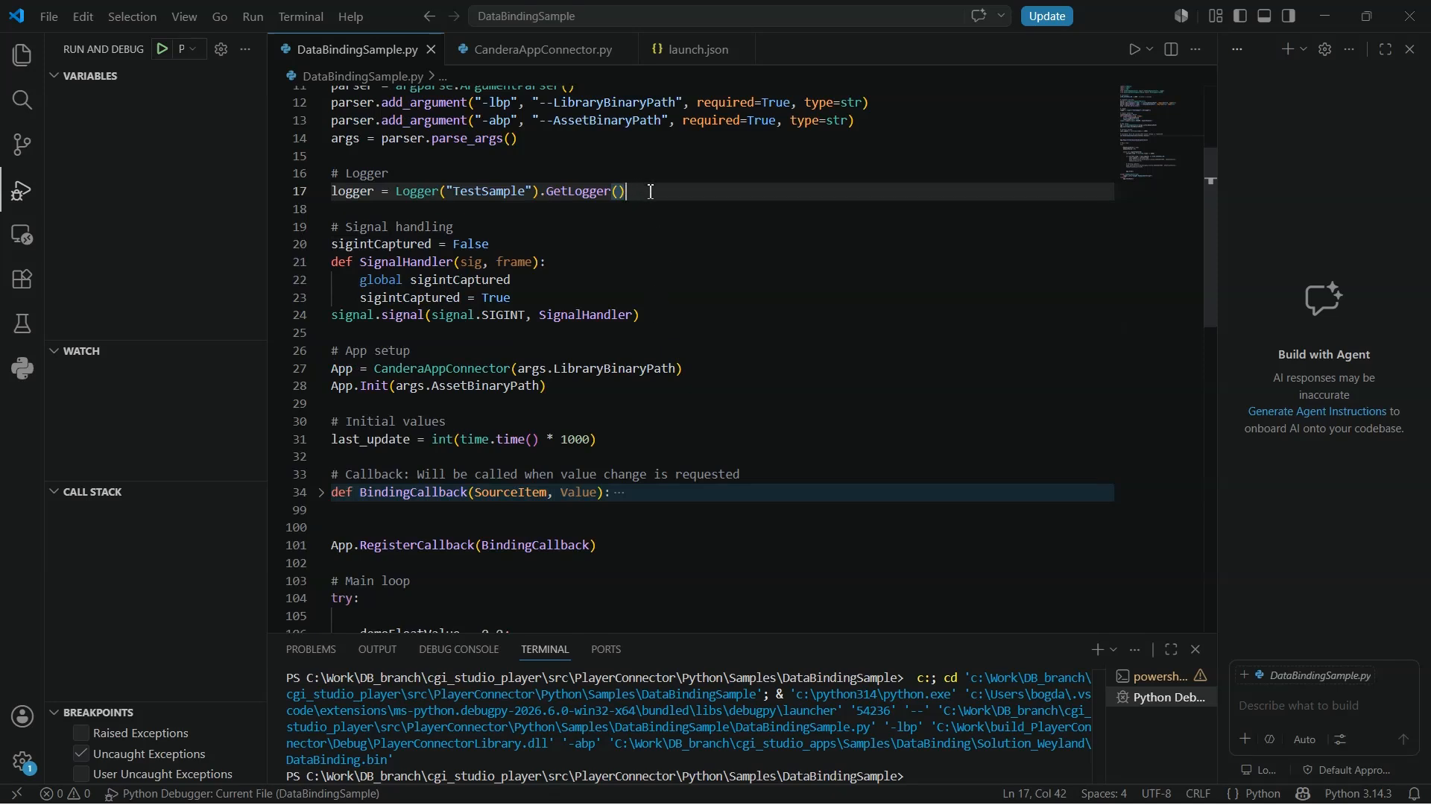
key("shift+Home")
key("shift+Up")
left_click(674, 237)
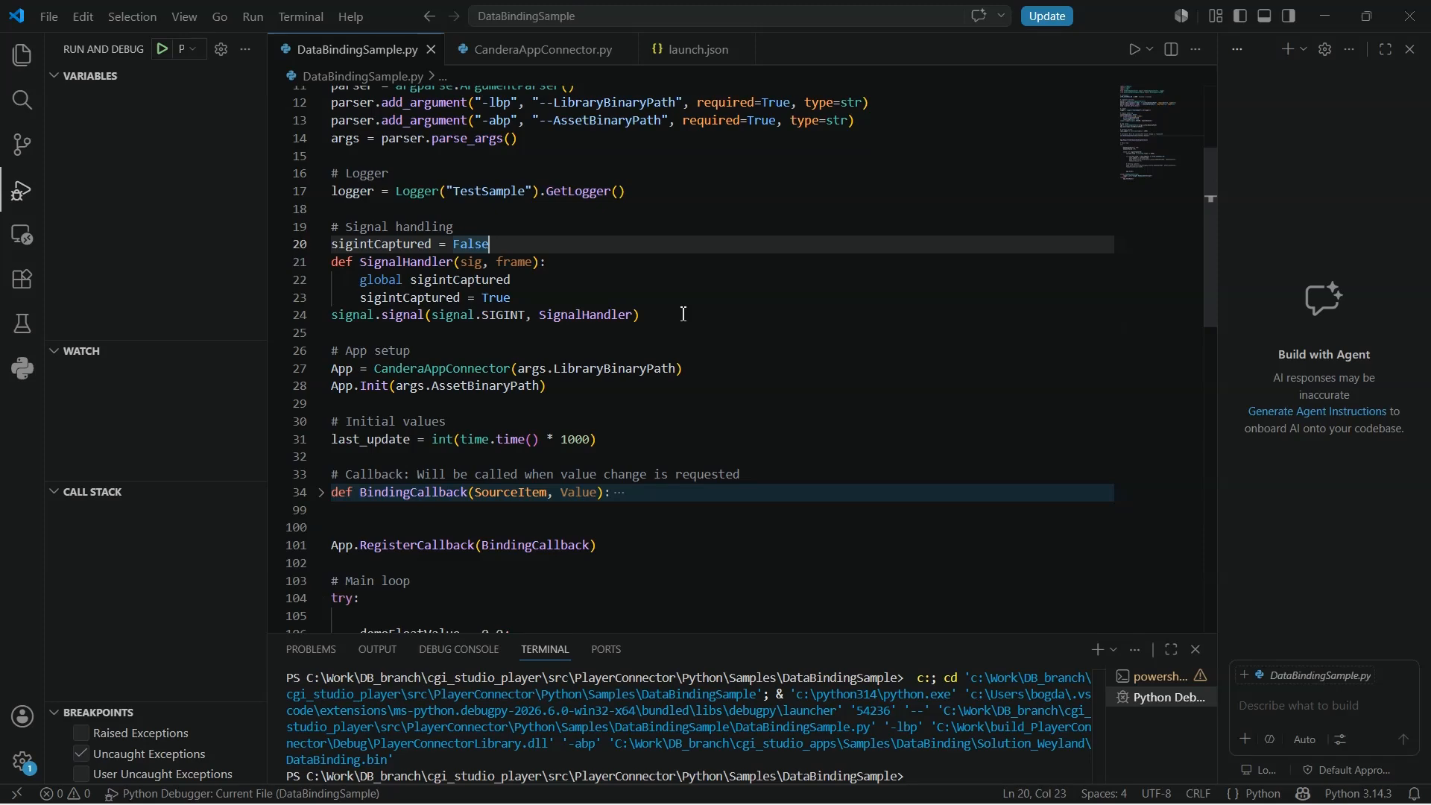
scroll(699, 320, "down", 1)
left_click(615, 334)
key("shift+Home")
key("shift+Up")
scroll(626, 325, "down", 1)
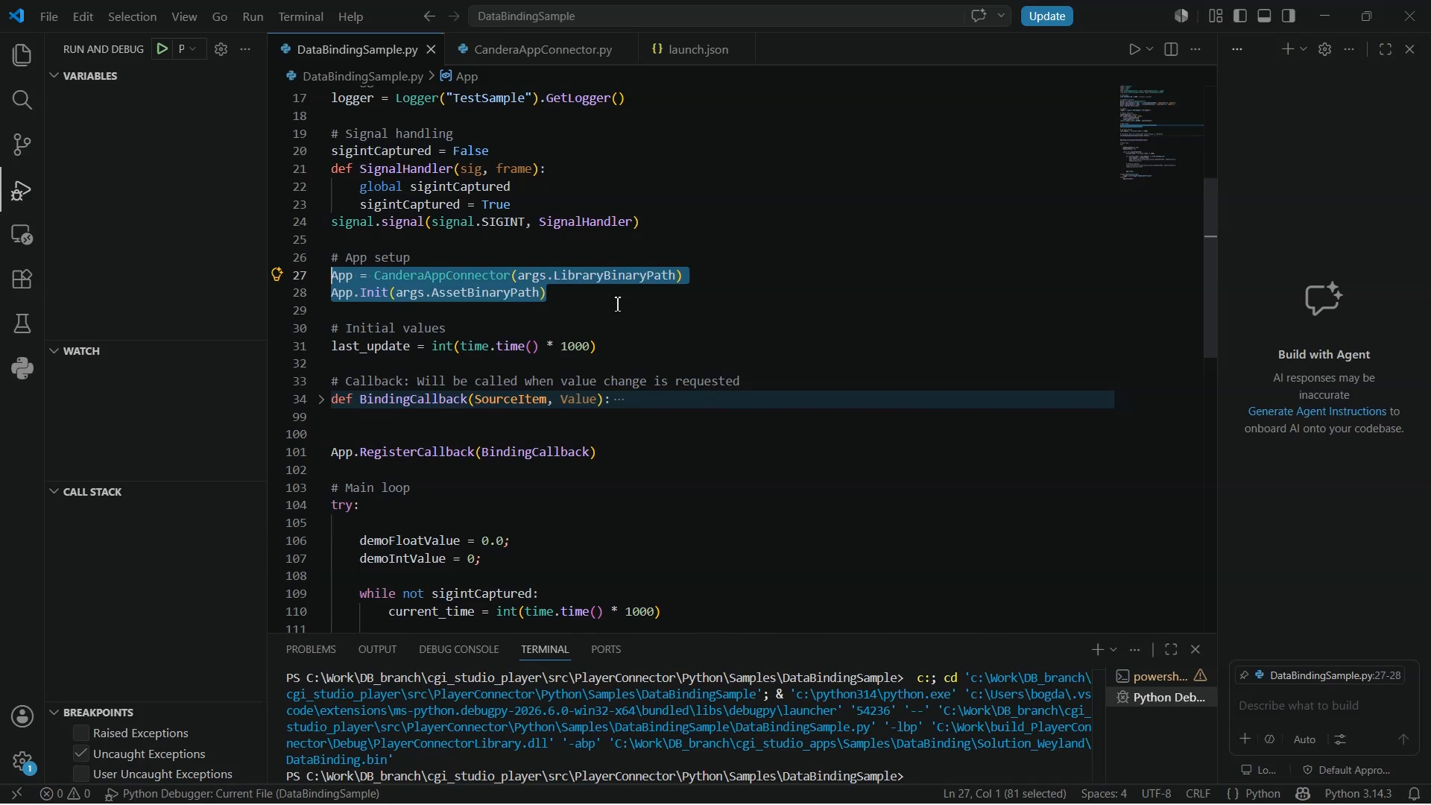
left_click(596, 297)
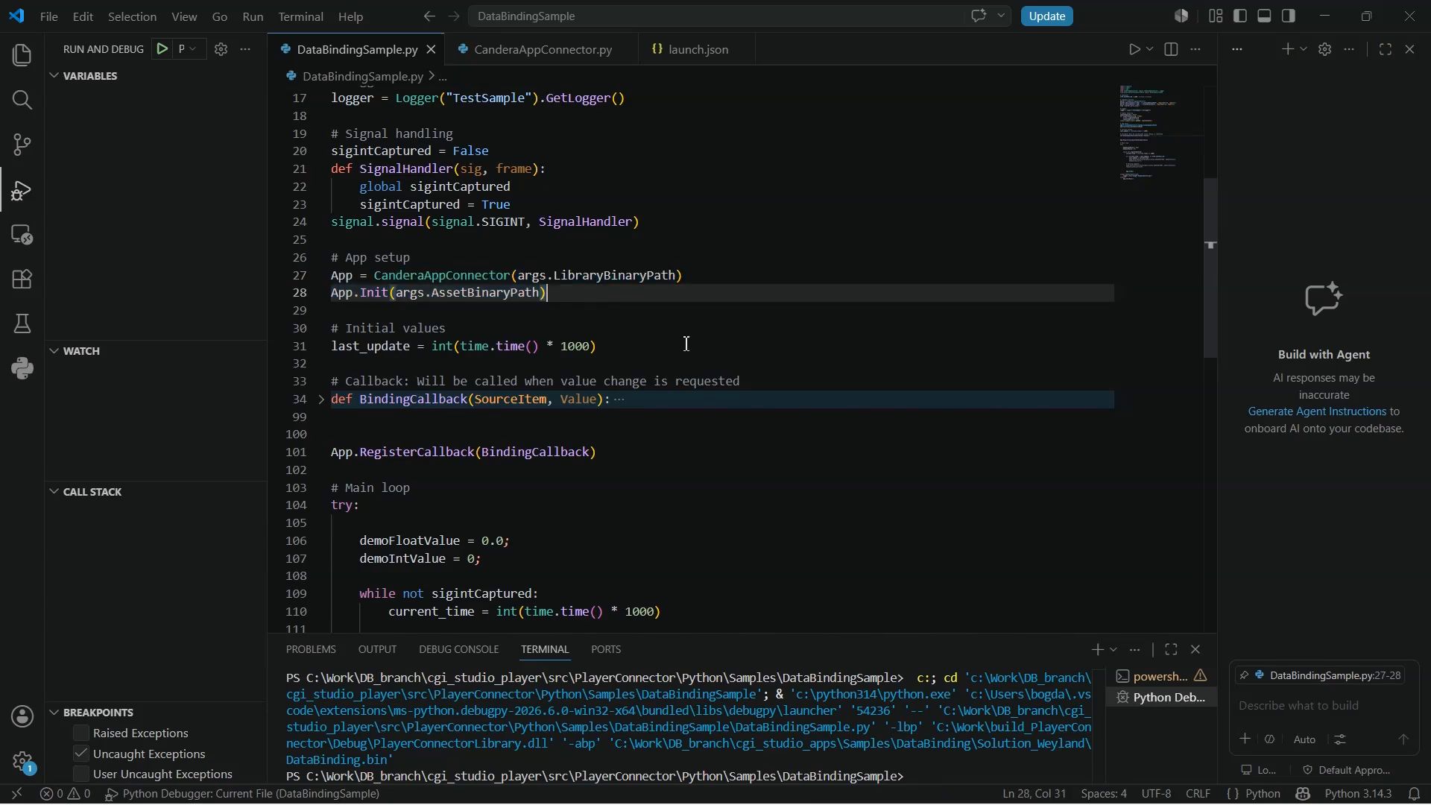
- Review the script's callback registration and main loop up to the App.Step() call
scroll(685, 343, "down", 2)
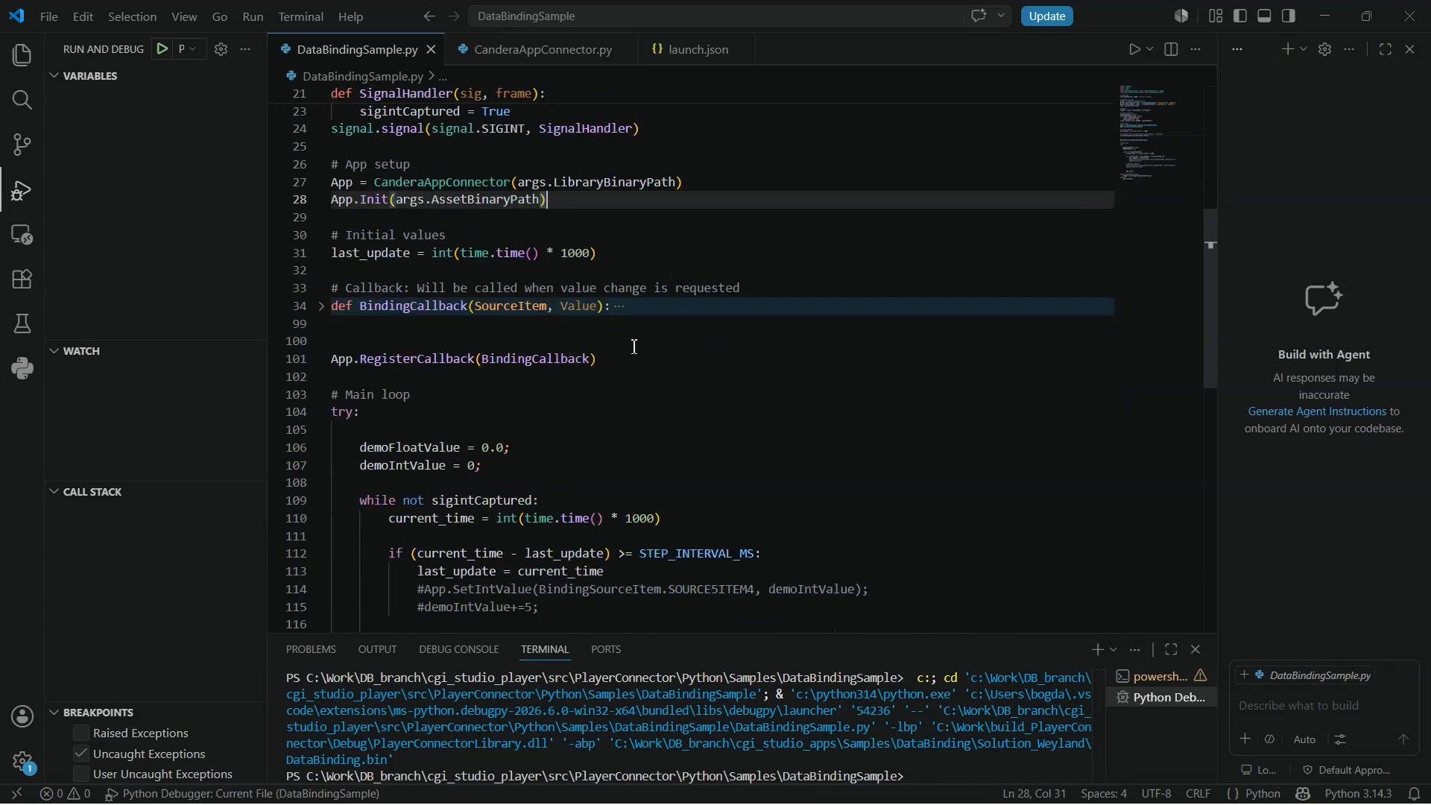
scroll(635, 347, "down", 2)
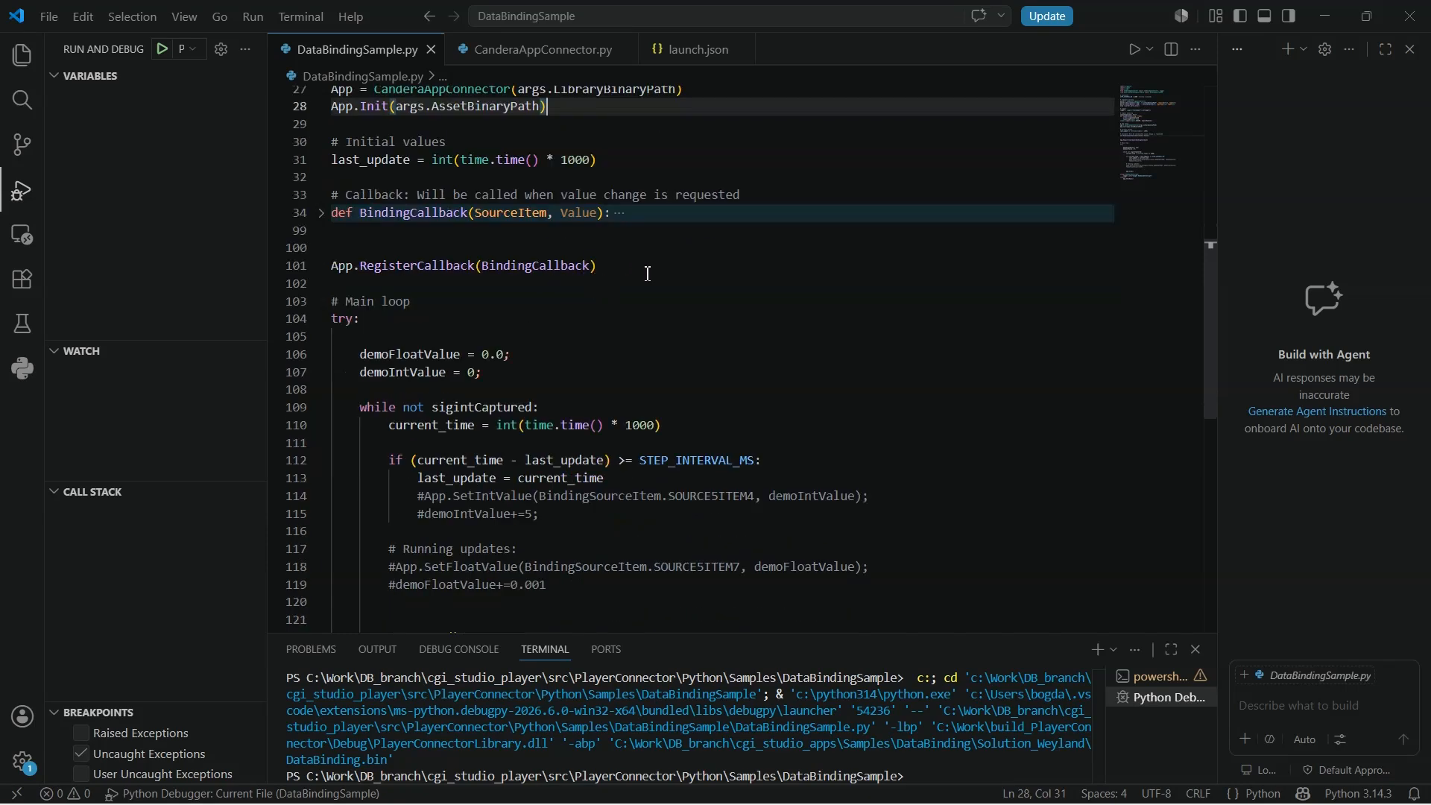
left_click_drag(646, 271, 354, 292)
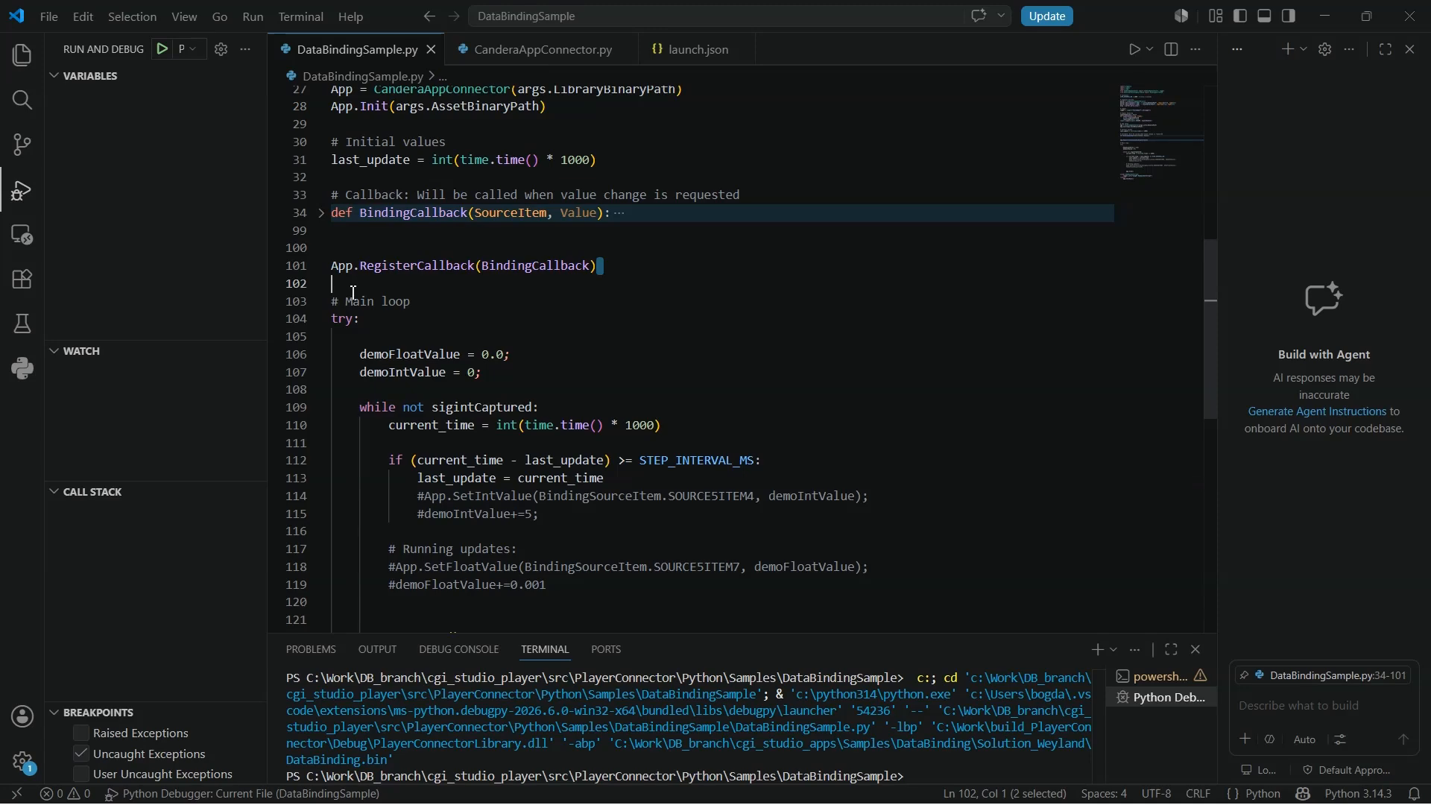
left_click(541, 299)
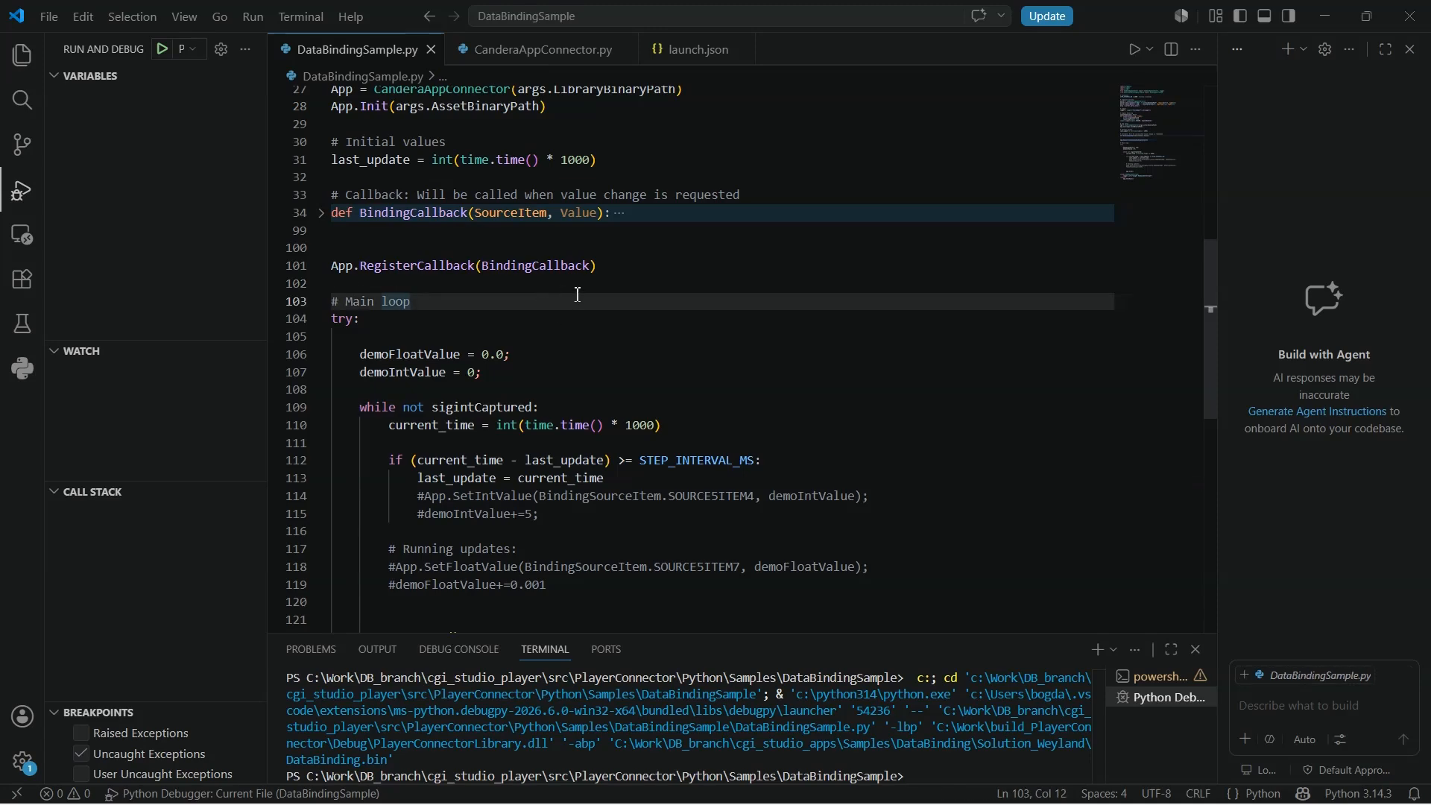
left_click(635, 270)
scroll(719, 328, "down", 3)
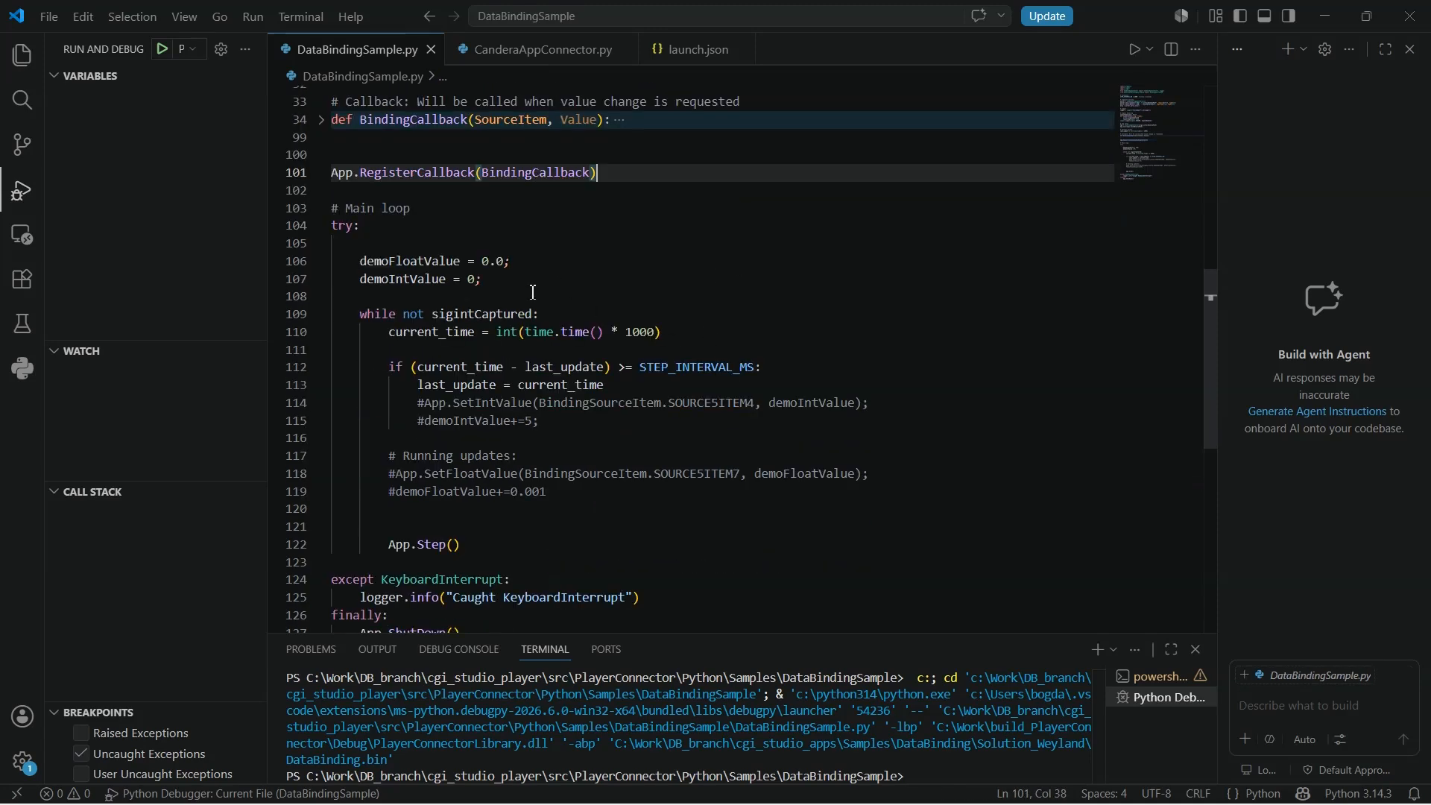
scroll(570, 283, "down", 1)
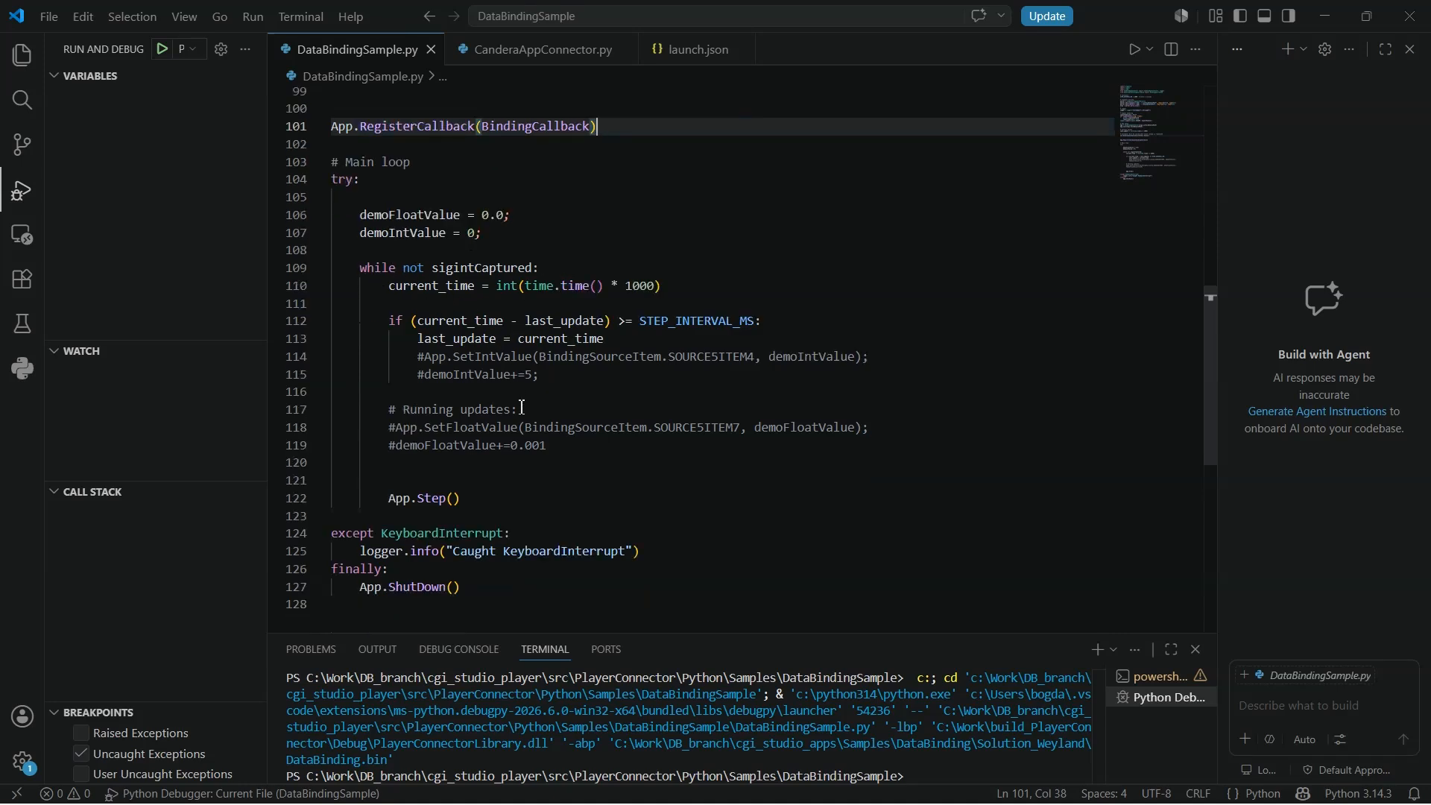
left_click_drag(382, 498, 537, 495)
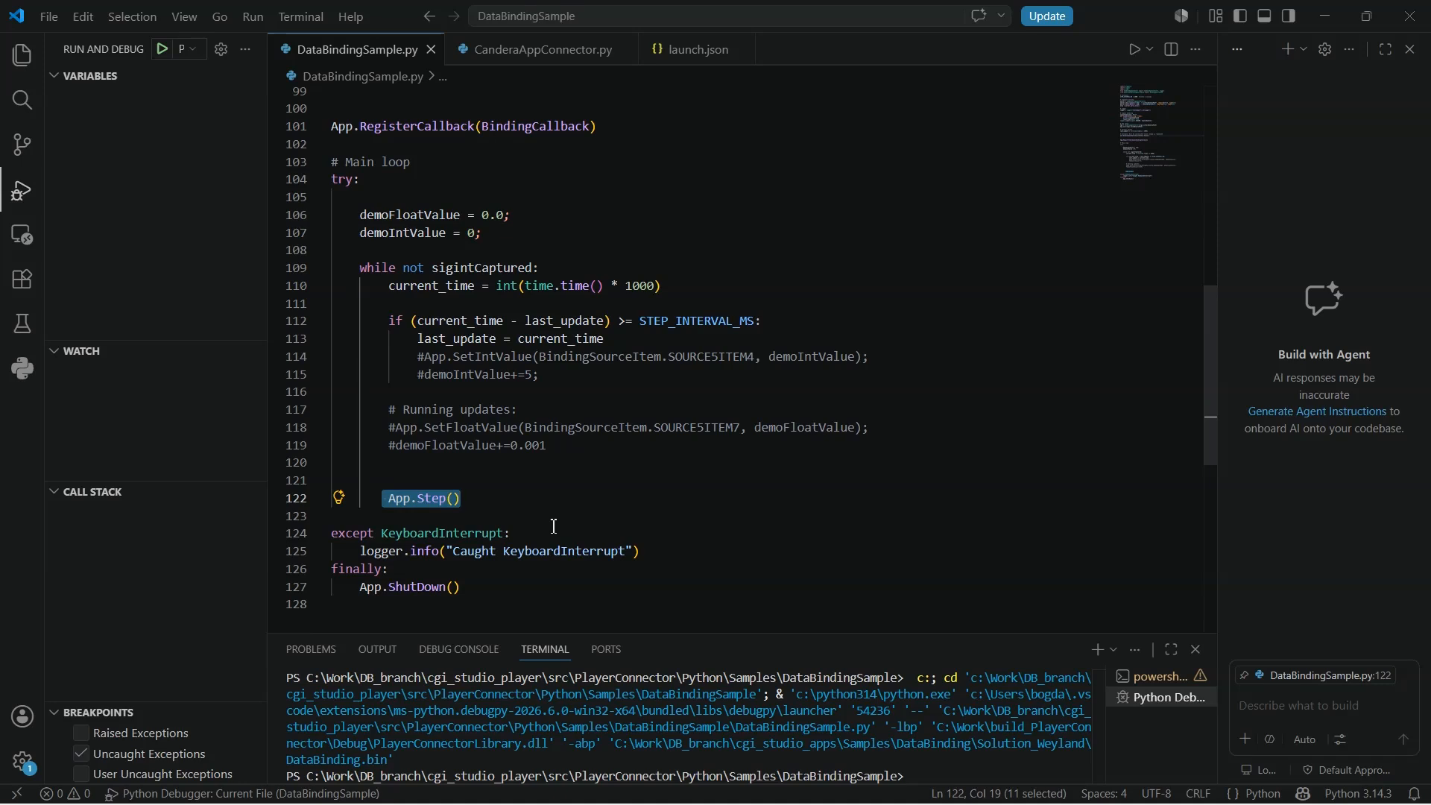
left_click(515, 496)
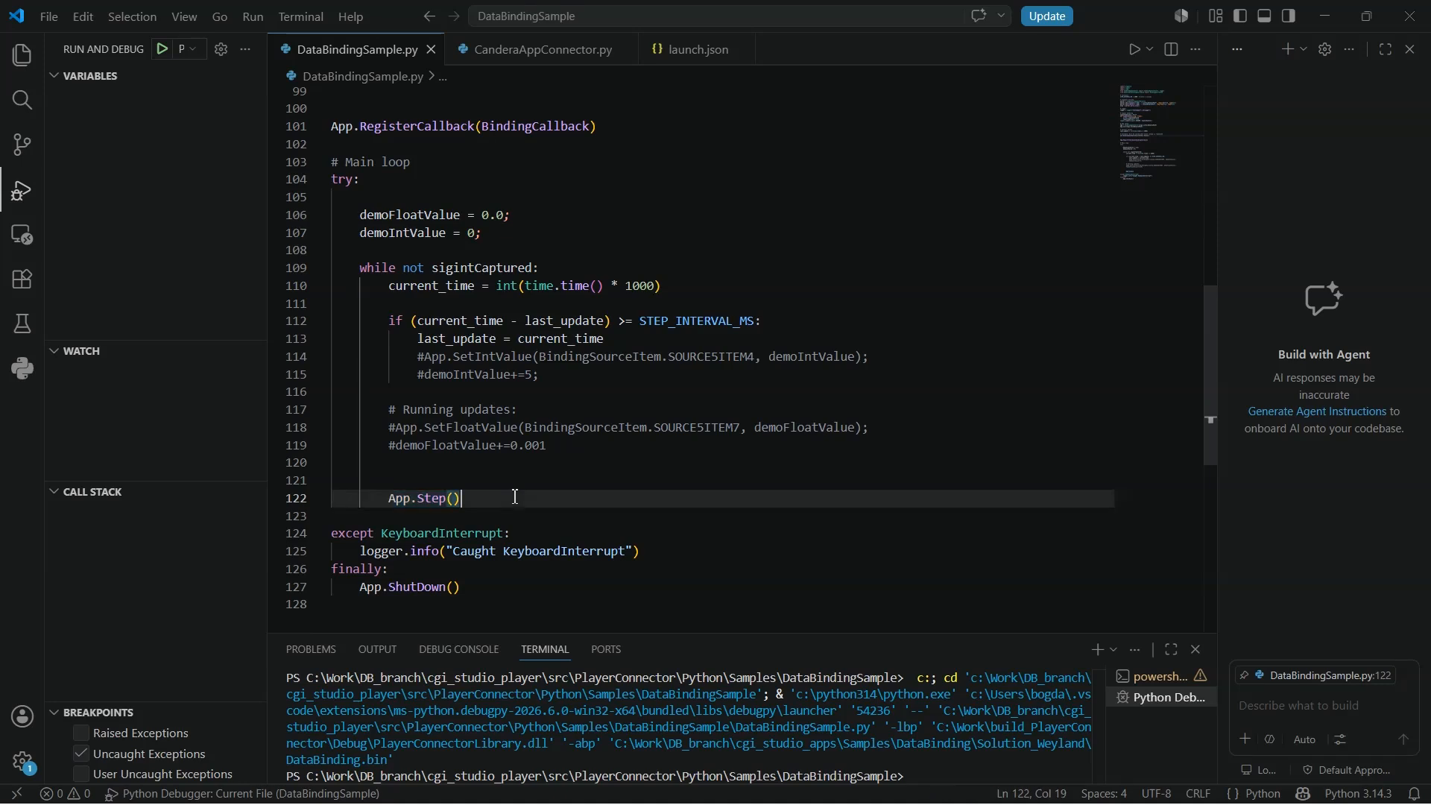
- Run the script in the debugger to view the Player window, then stop debugging
left_click(163, 52)
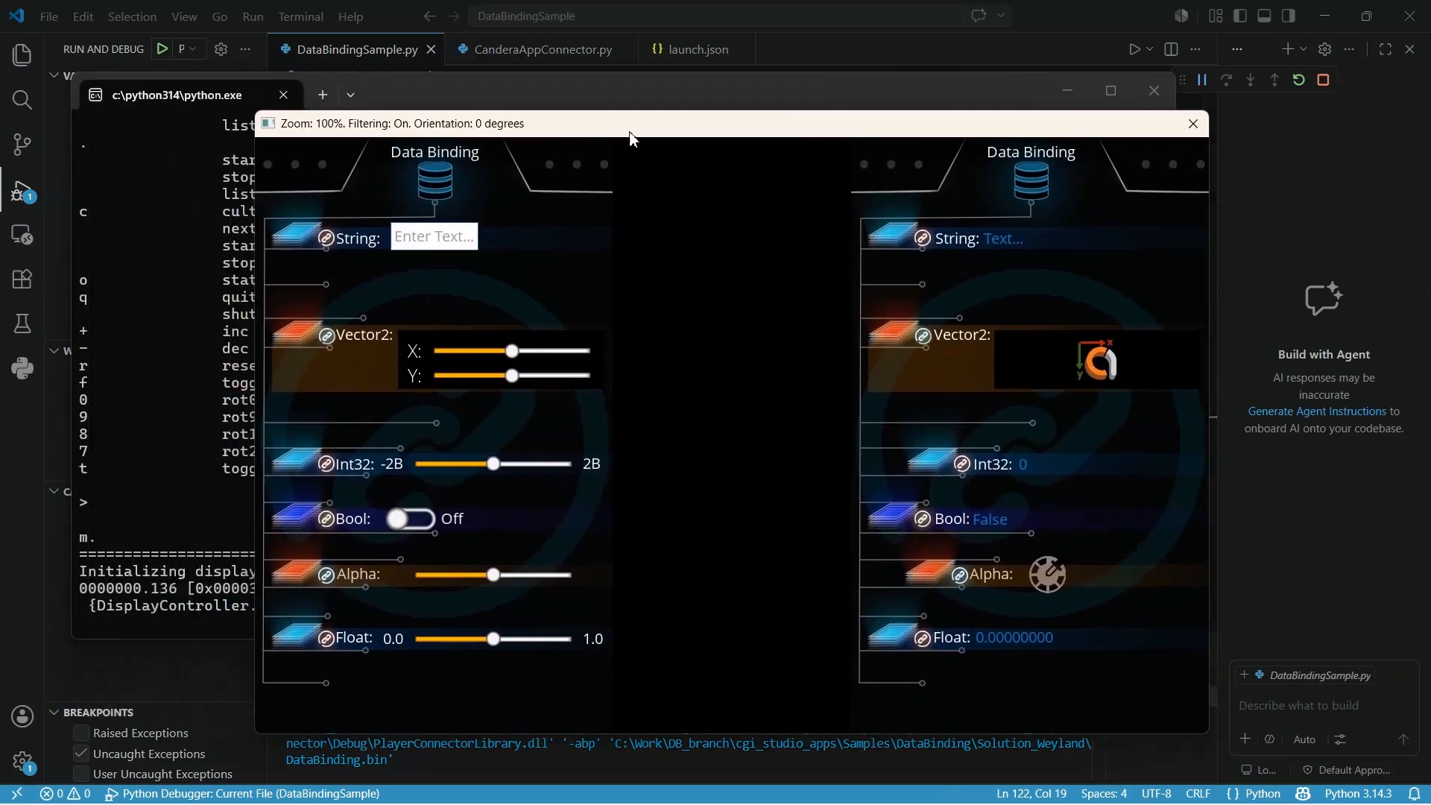
left_click_drag(629, 138, 740, 136)
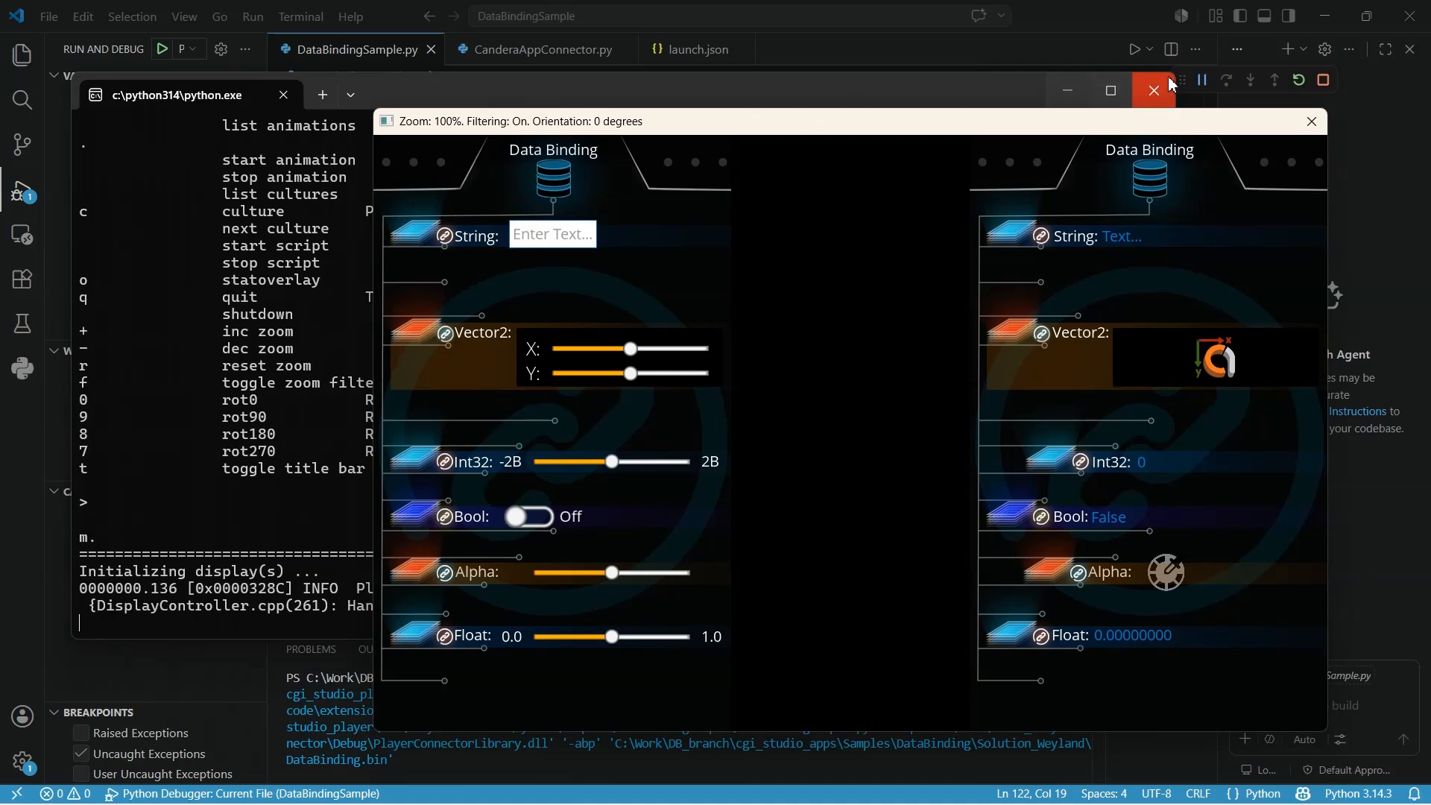
left_click(1324, 80)
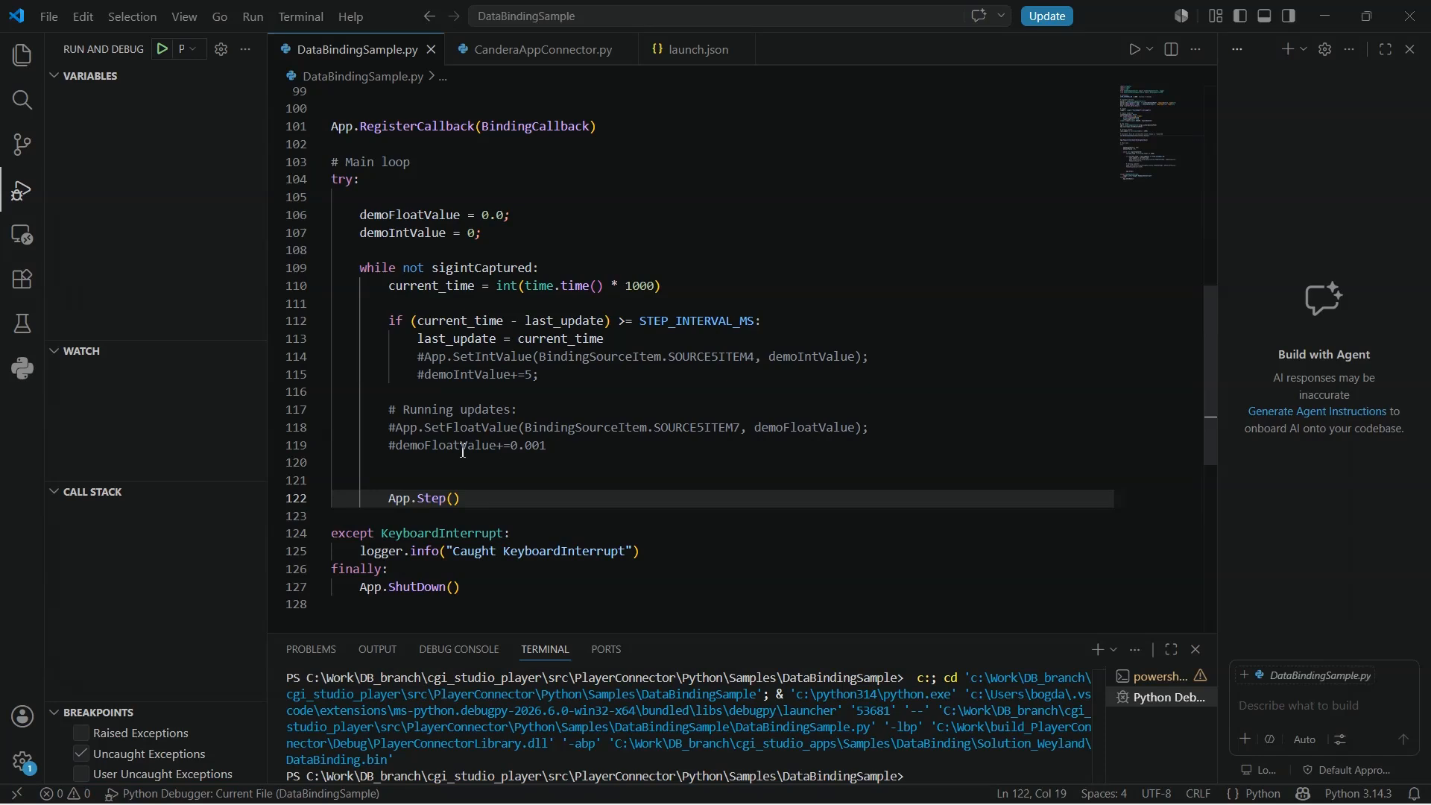
- Uncomment the SetFloatValue and SetIntValue calls and the demoFloatValue and demoIntValue increments in the main loop
left_click(399, 450)
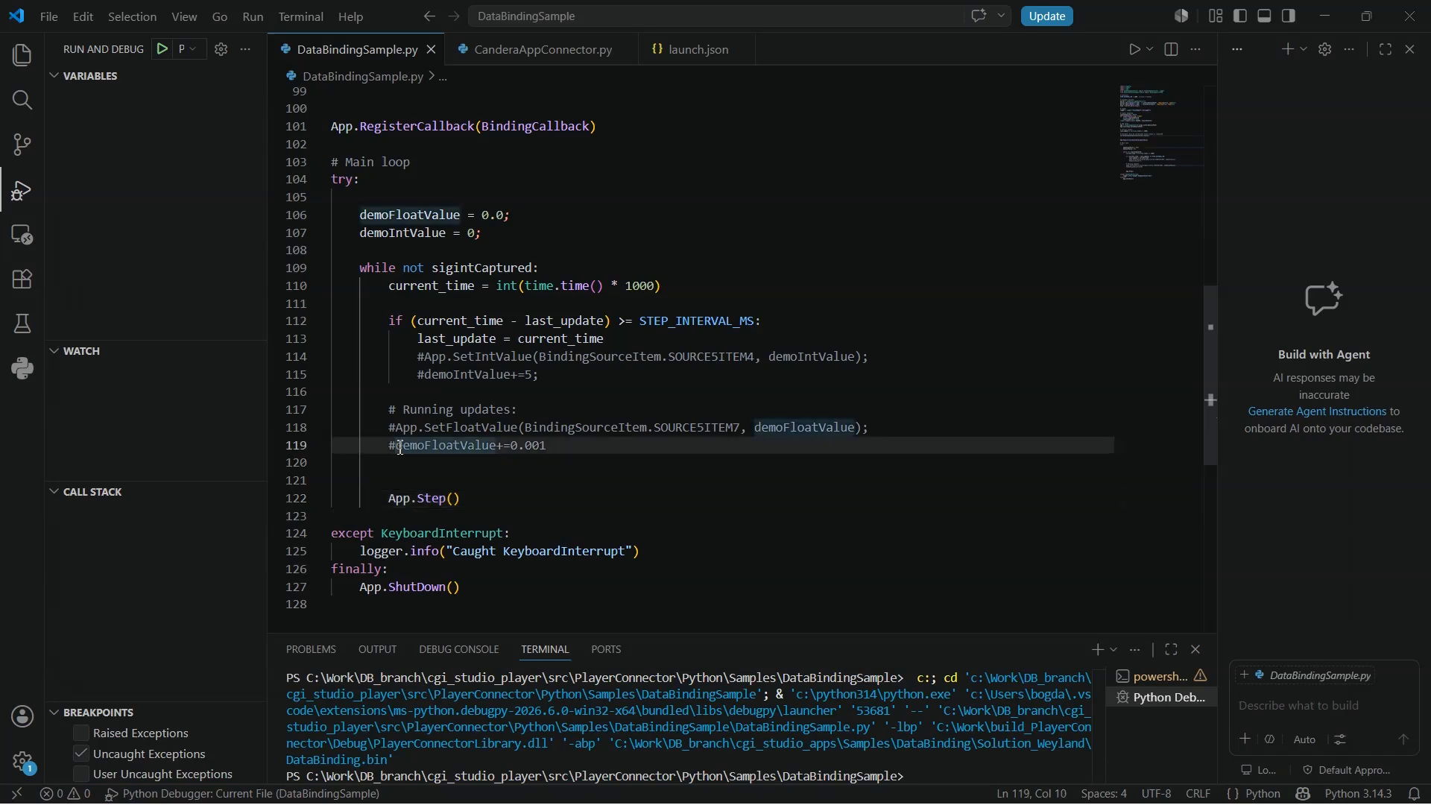
key("BackSpace")
left_click(398, 430)
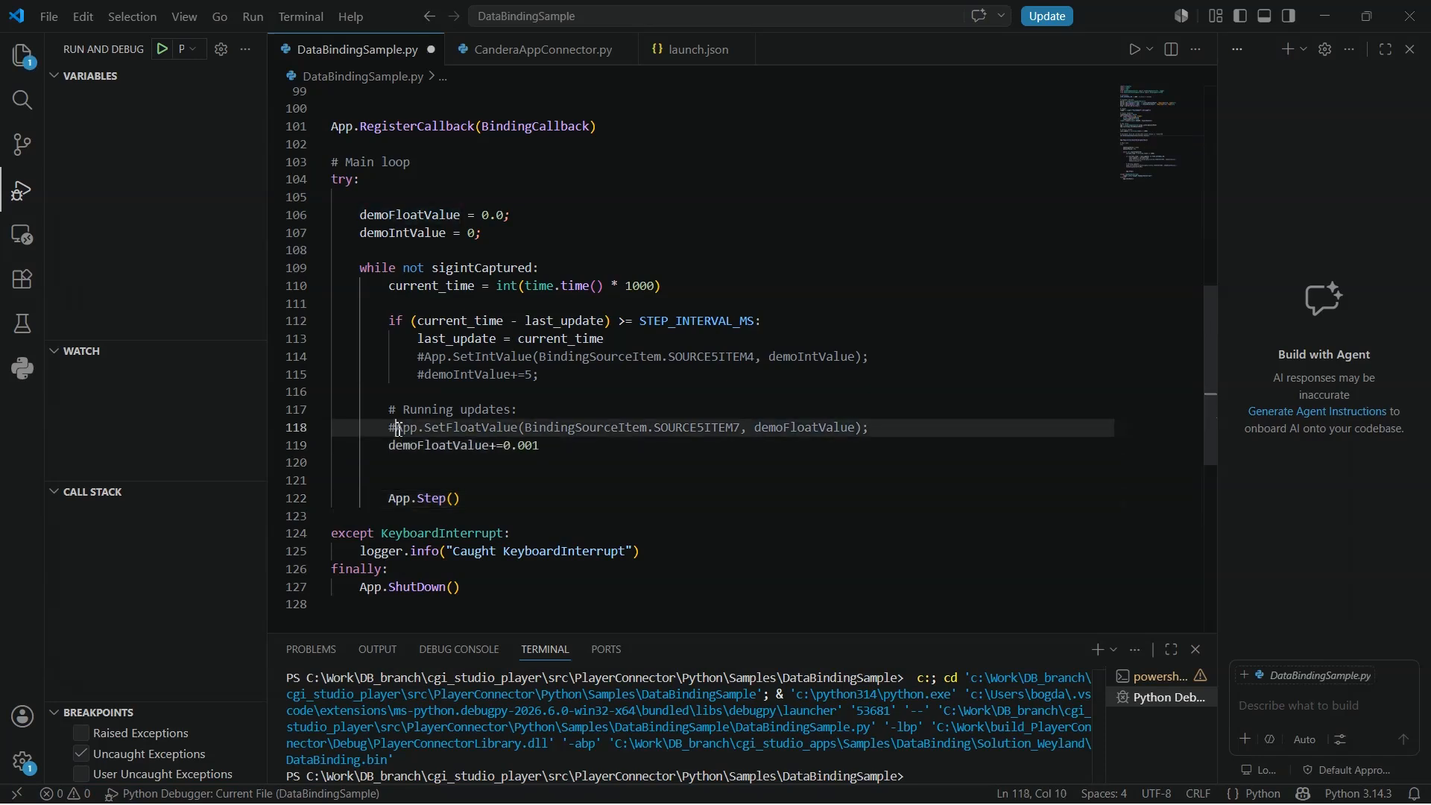
key("BackSpace")
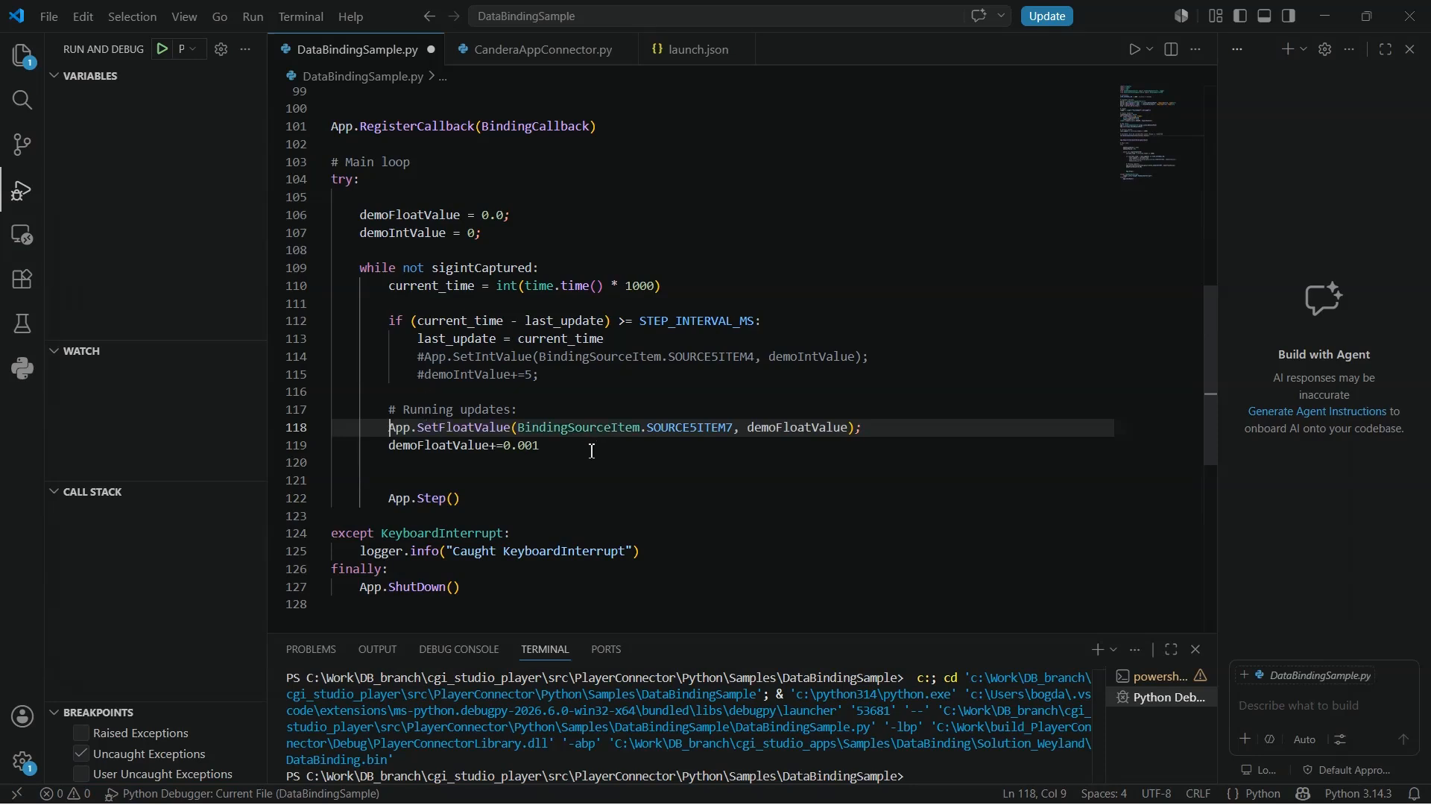
left_click(429, 376)
key("BackSpace")
left_click(427, 357)
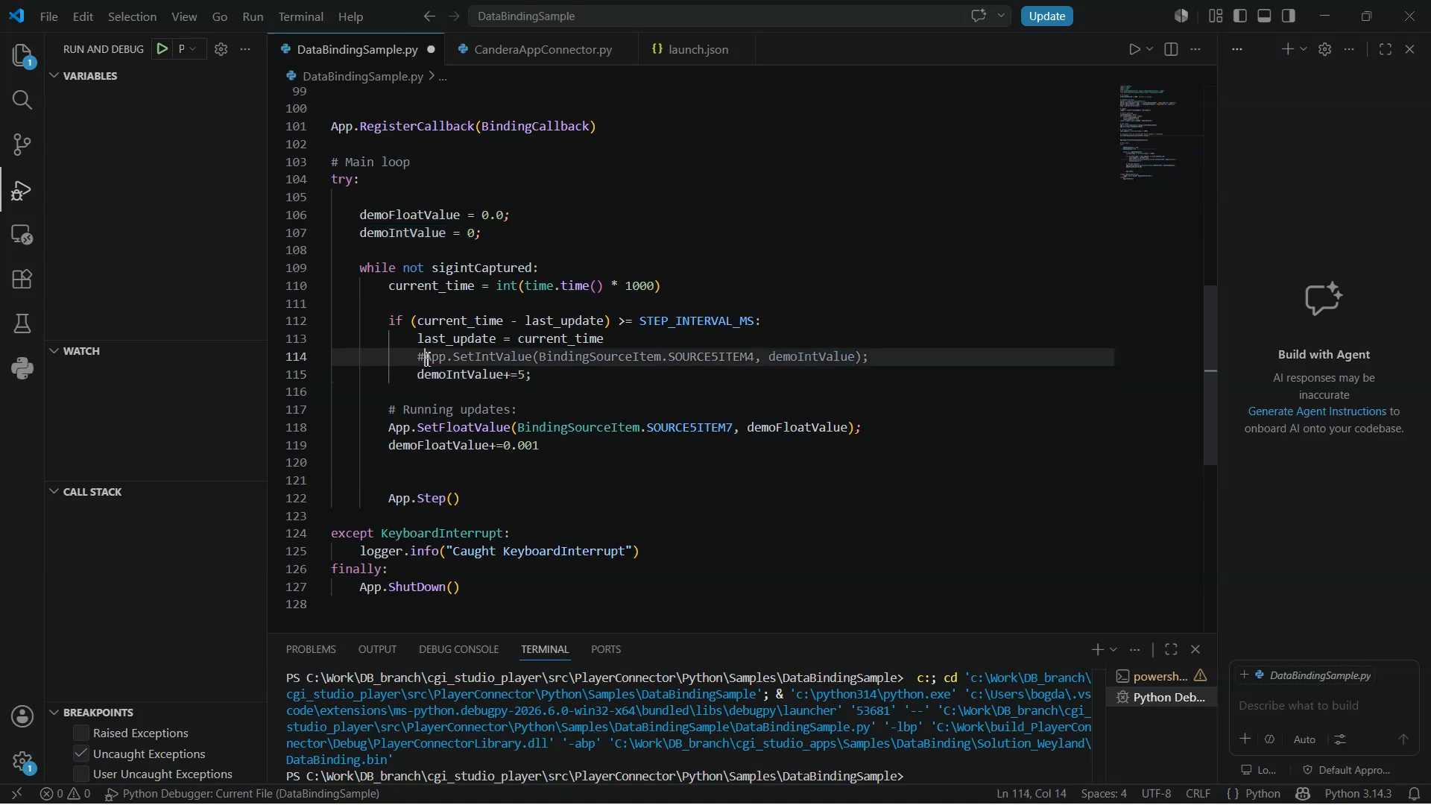
key("BackSpace")
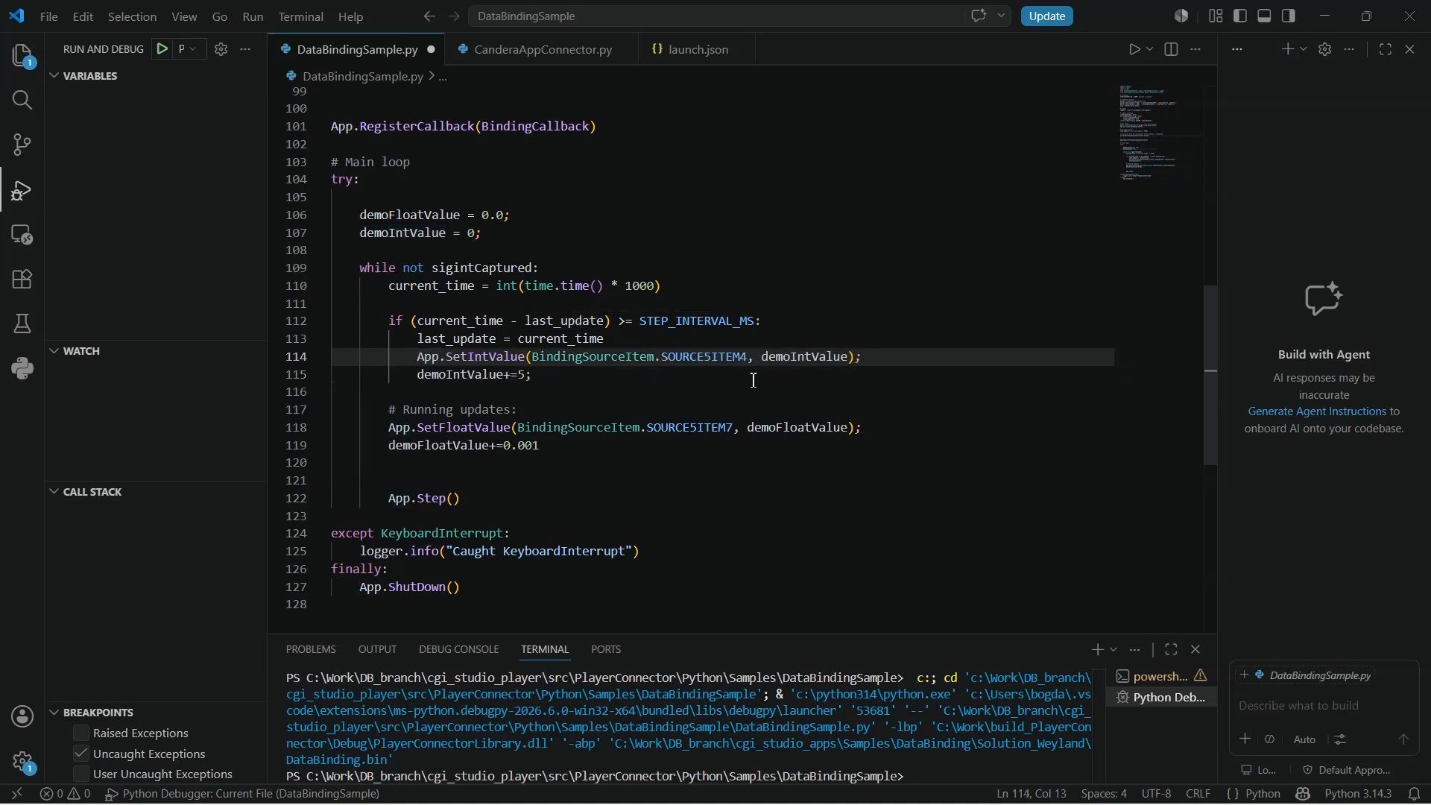
- Start debugging the updated DataBindingSample.py script
double_click(793, 354)
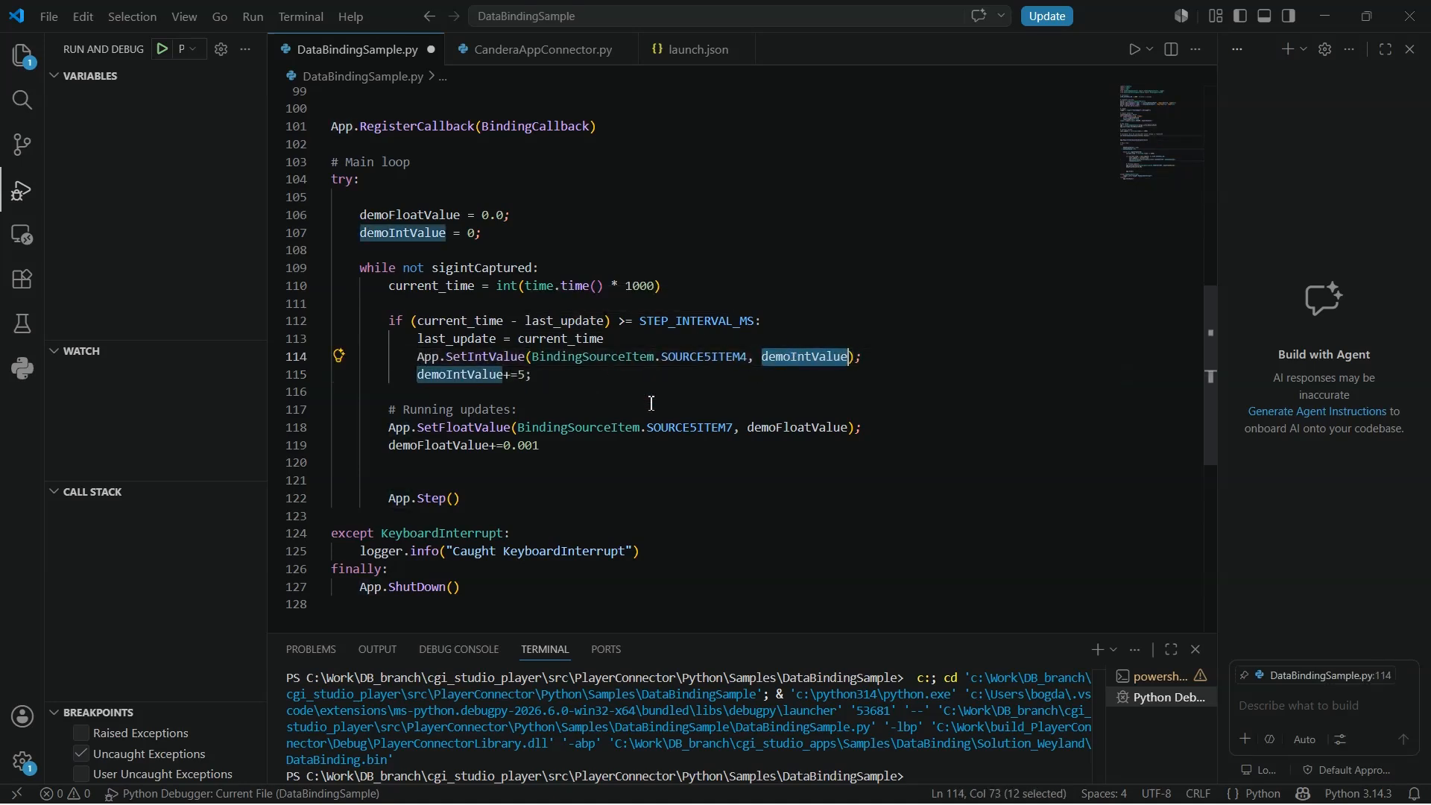
double_click(813, 426)
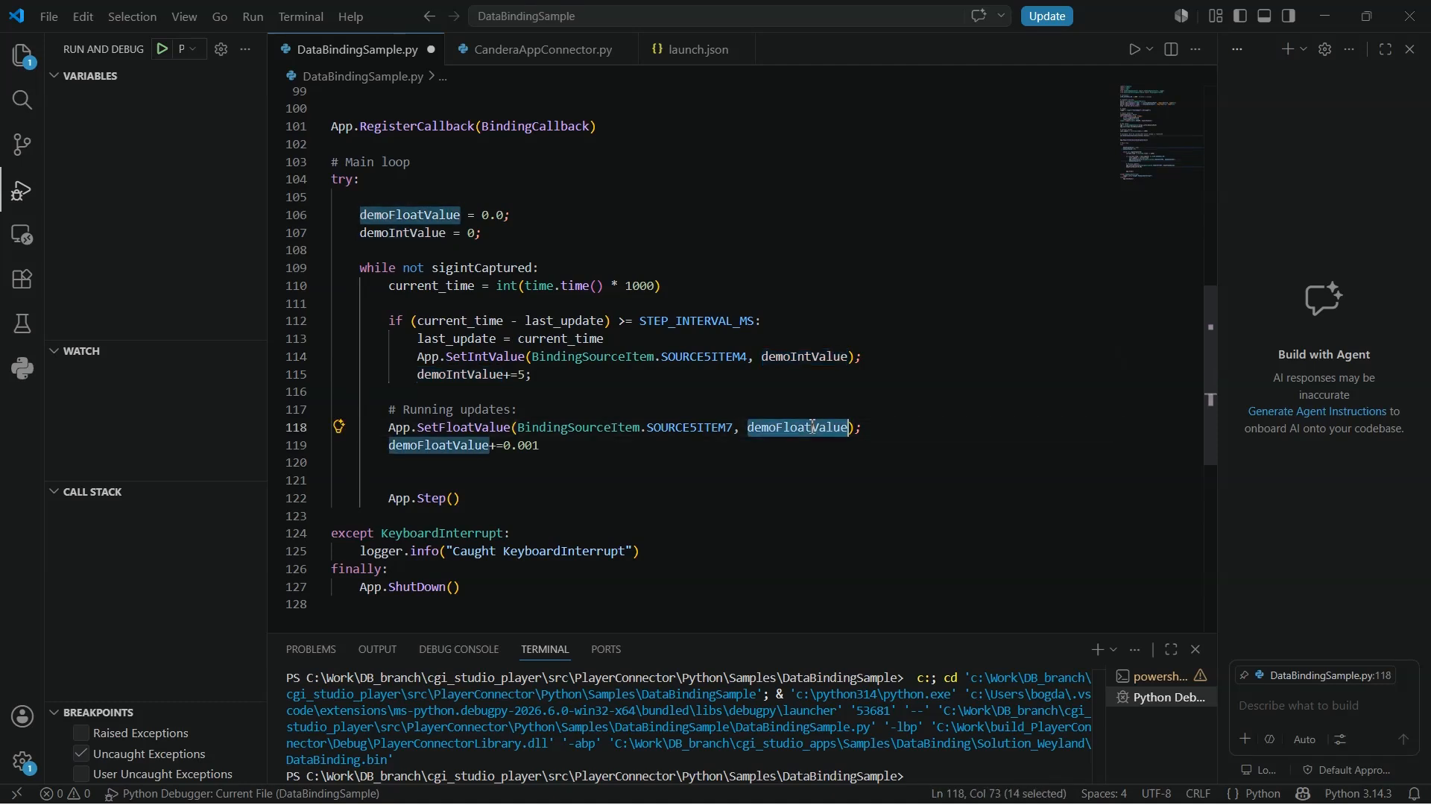
left_click(927, 421)
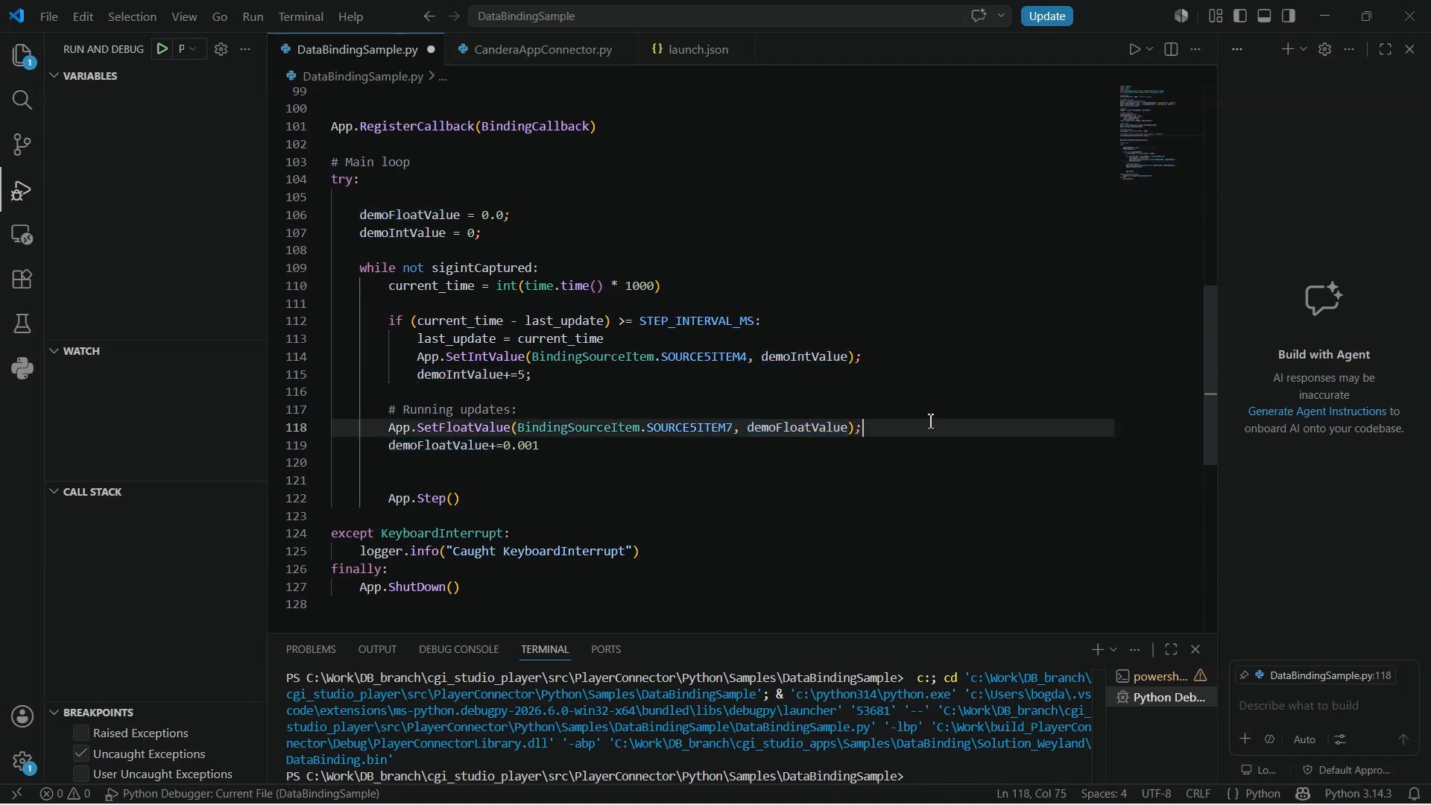
left_click(162, 50)
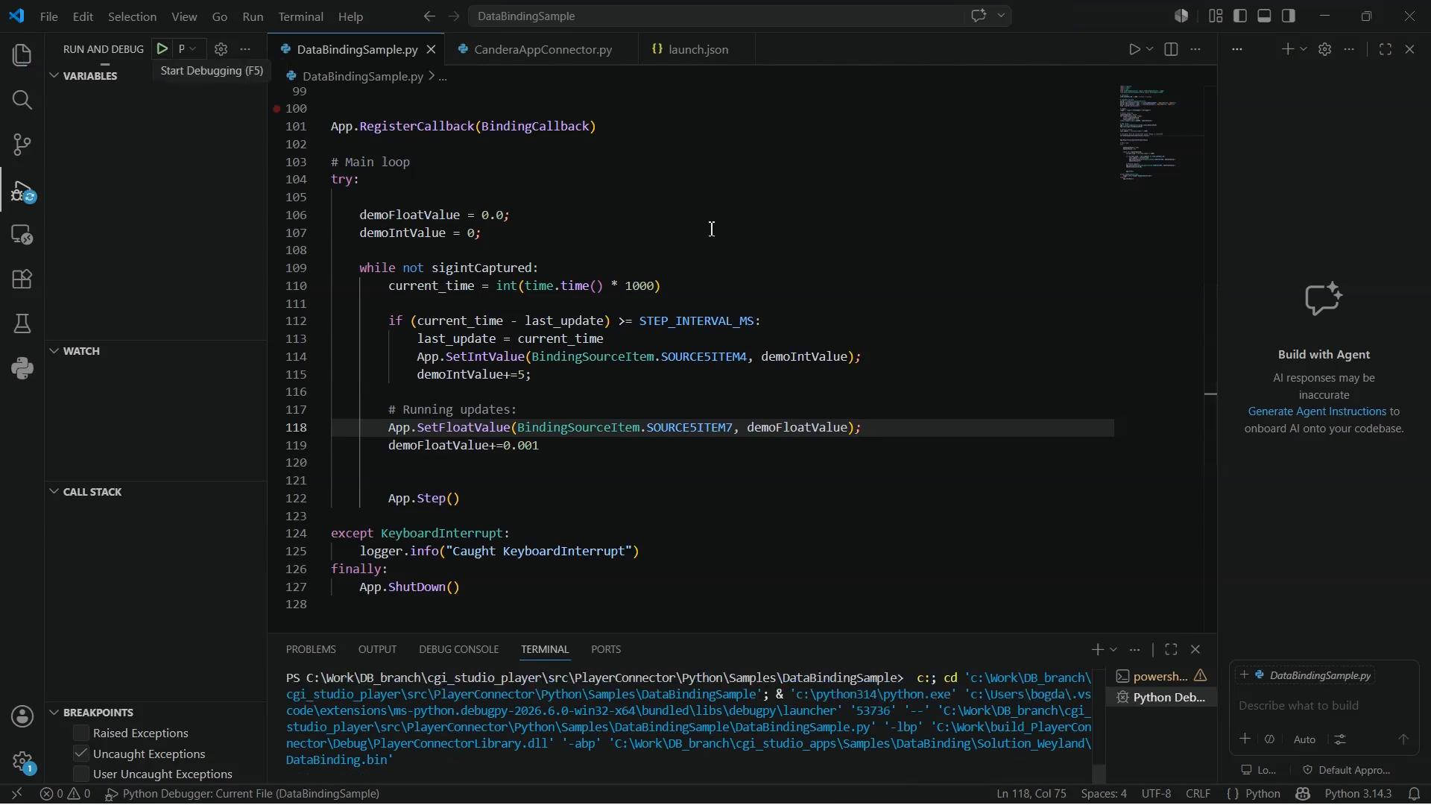
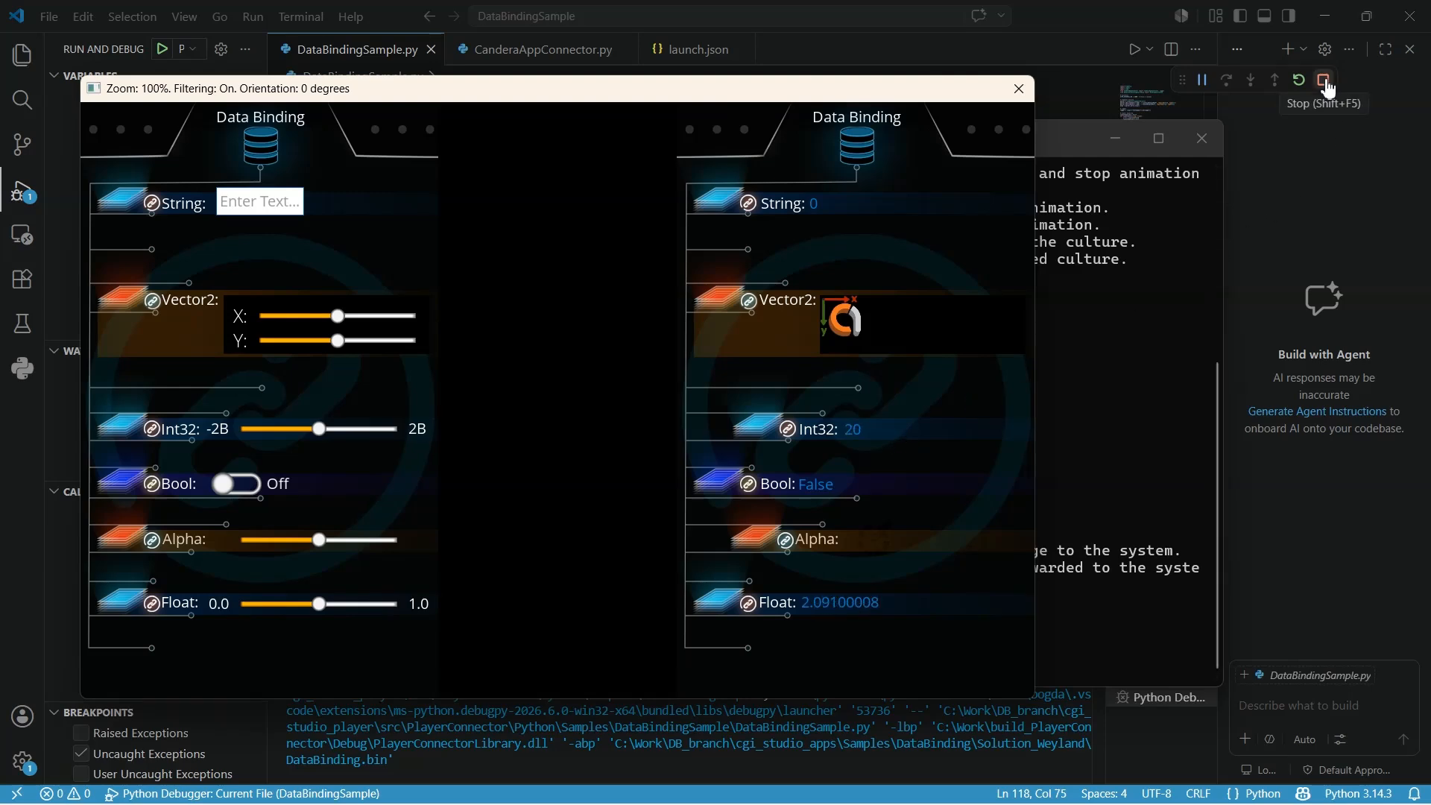
- Stop debugging and undo the uncommenting of the SetFloatValue/SetIntValue calls and increments in the main loop
left_click(1326, 82)
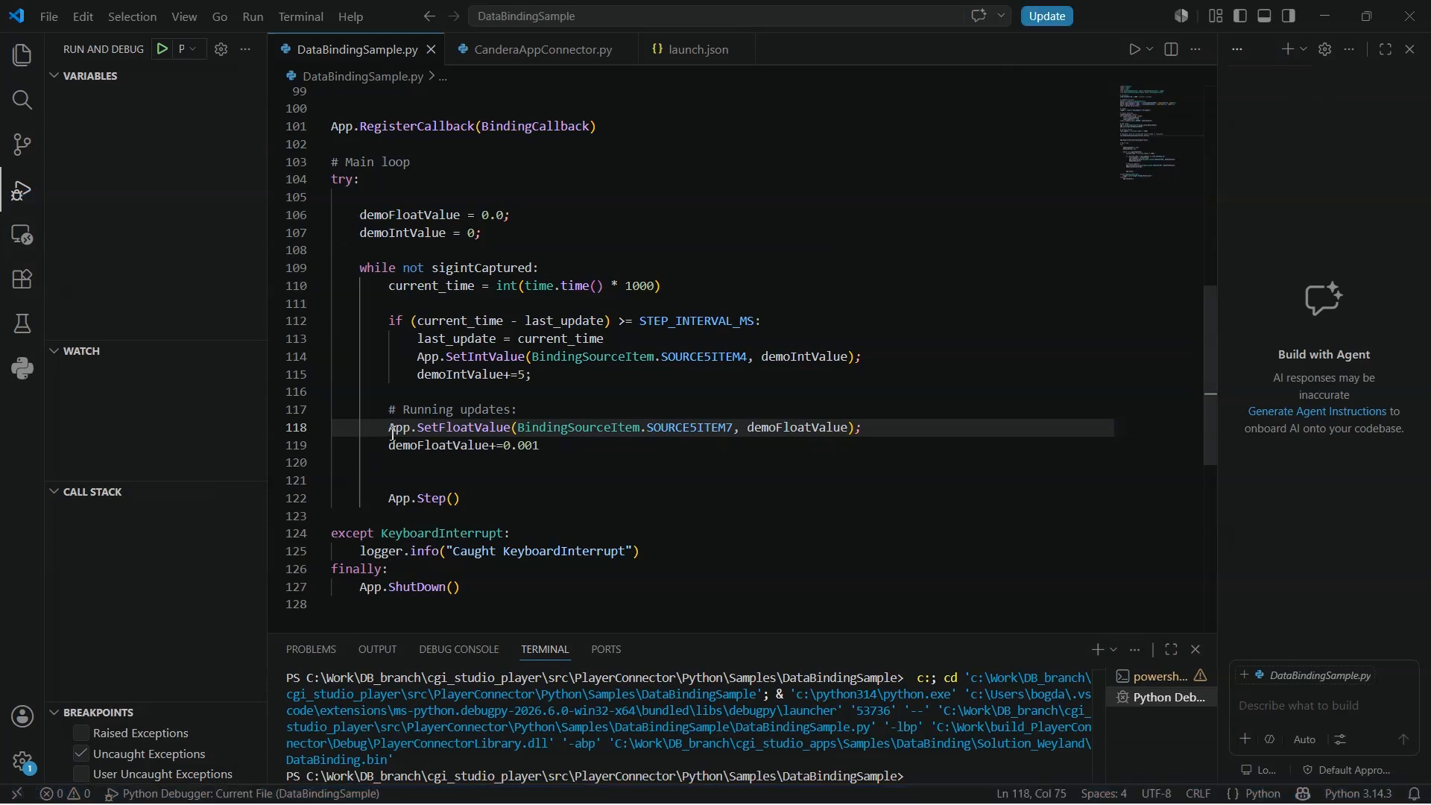
key("ctrl+z")
key("ctrl+z")
key("ctrl+z")
key("ctrl+z")
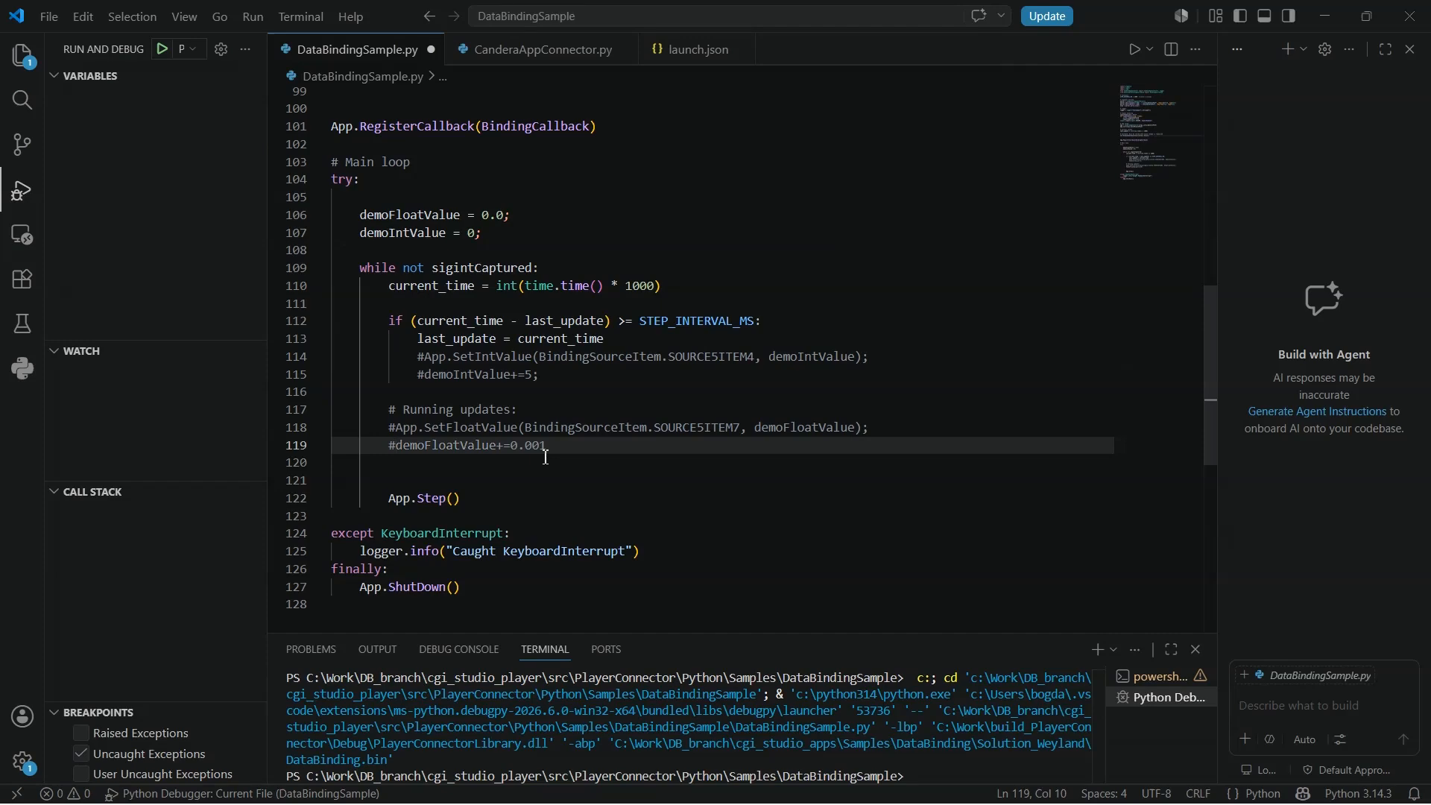
- Expand the BindingCallback function and examine its string handler's get, log and set calls
left_click(589, 473)
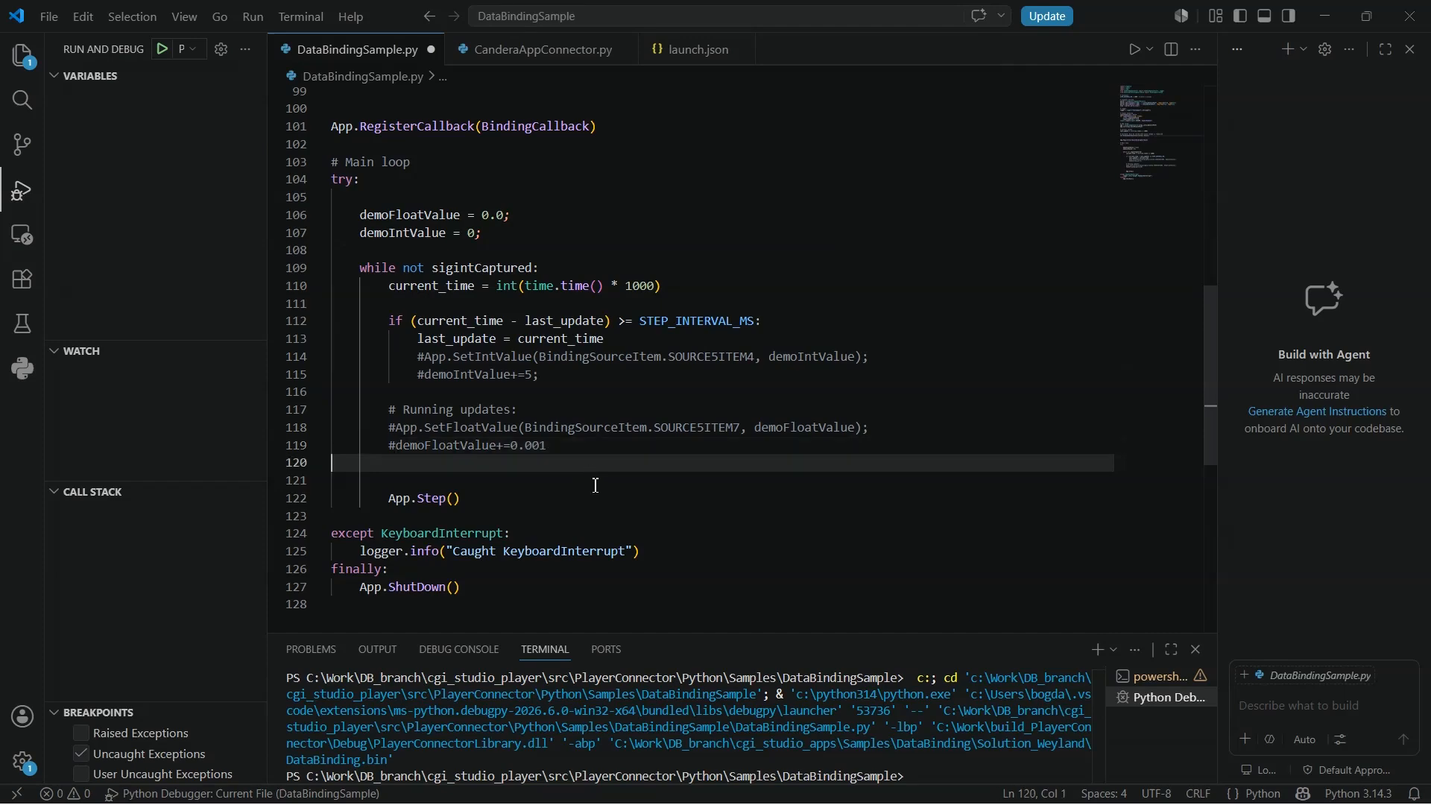
scroll(603, 485, "up", 5)
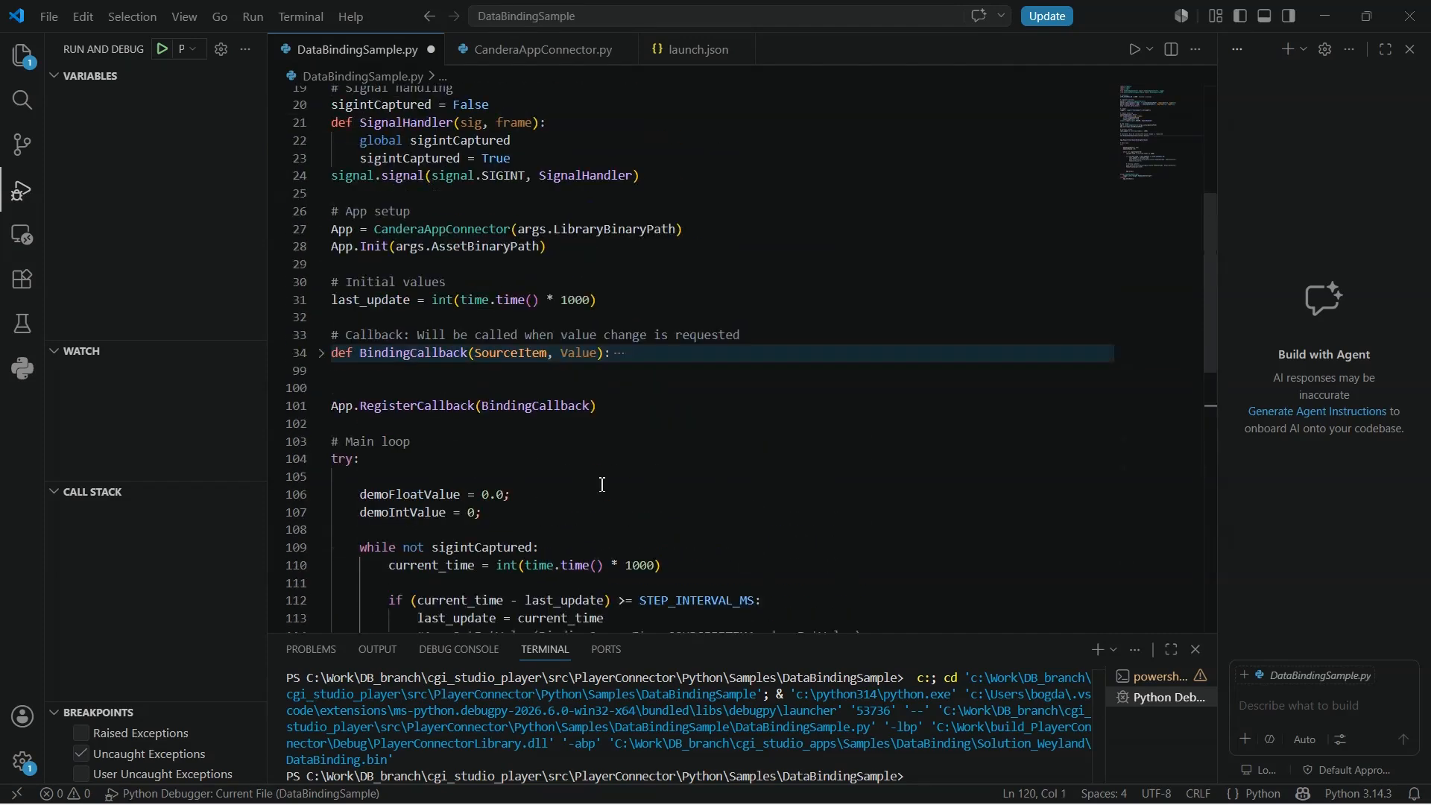
left_click(325, 361)
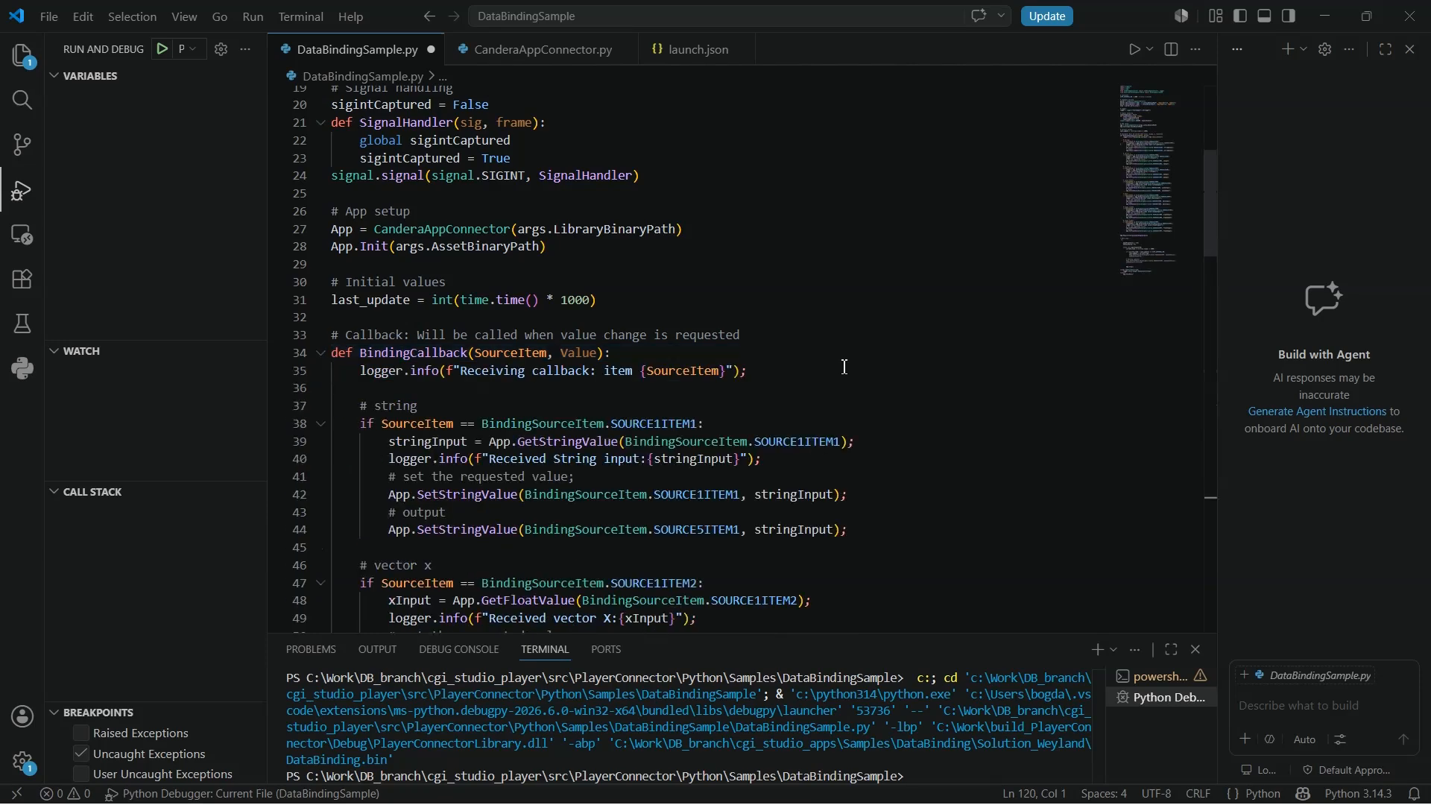
scroll(857, 372, "down", 2)
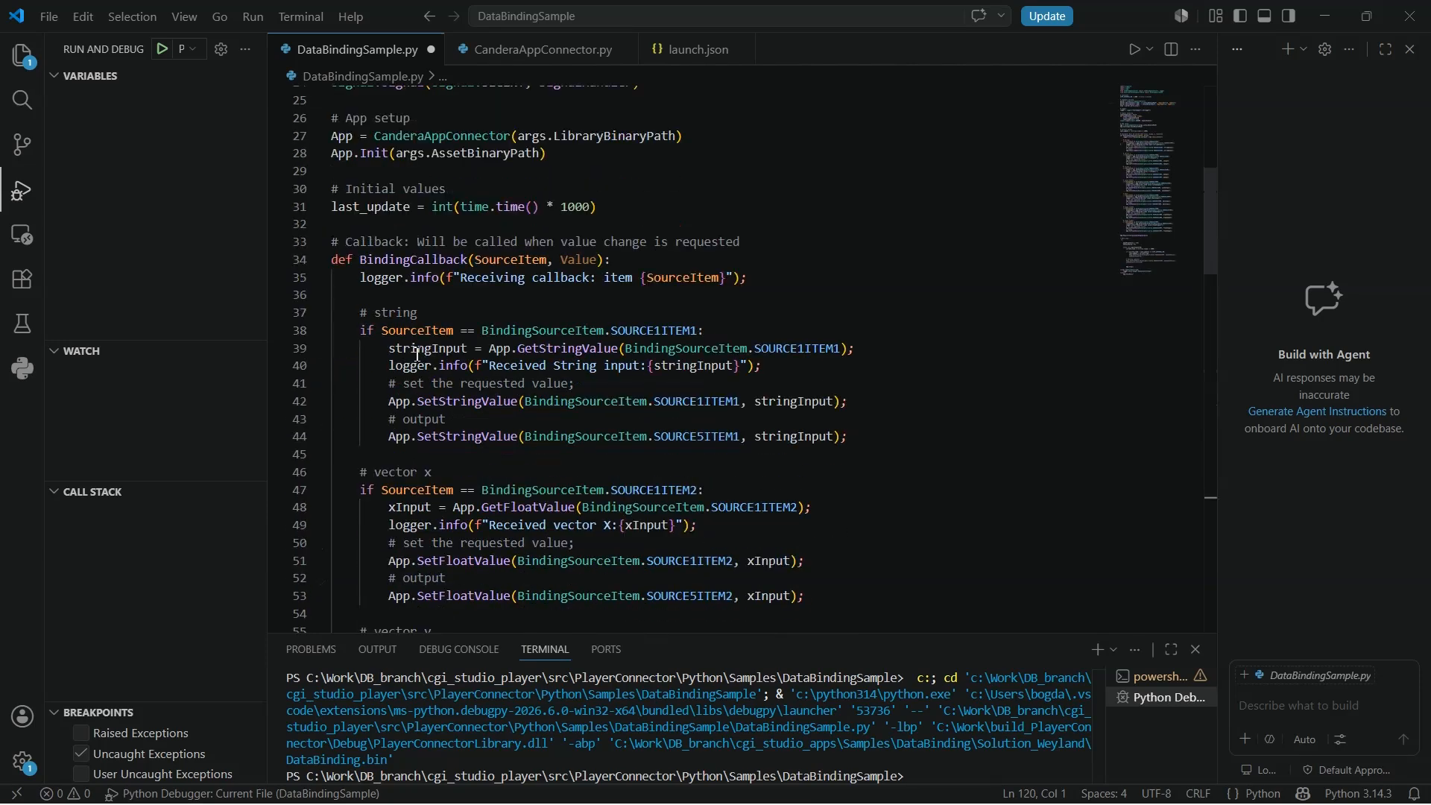
scroll(931, 363, "down", 1)
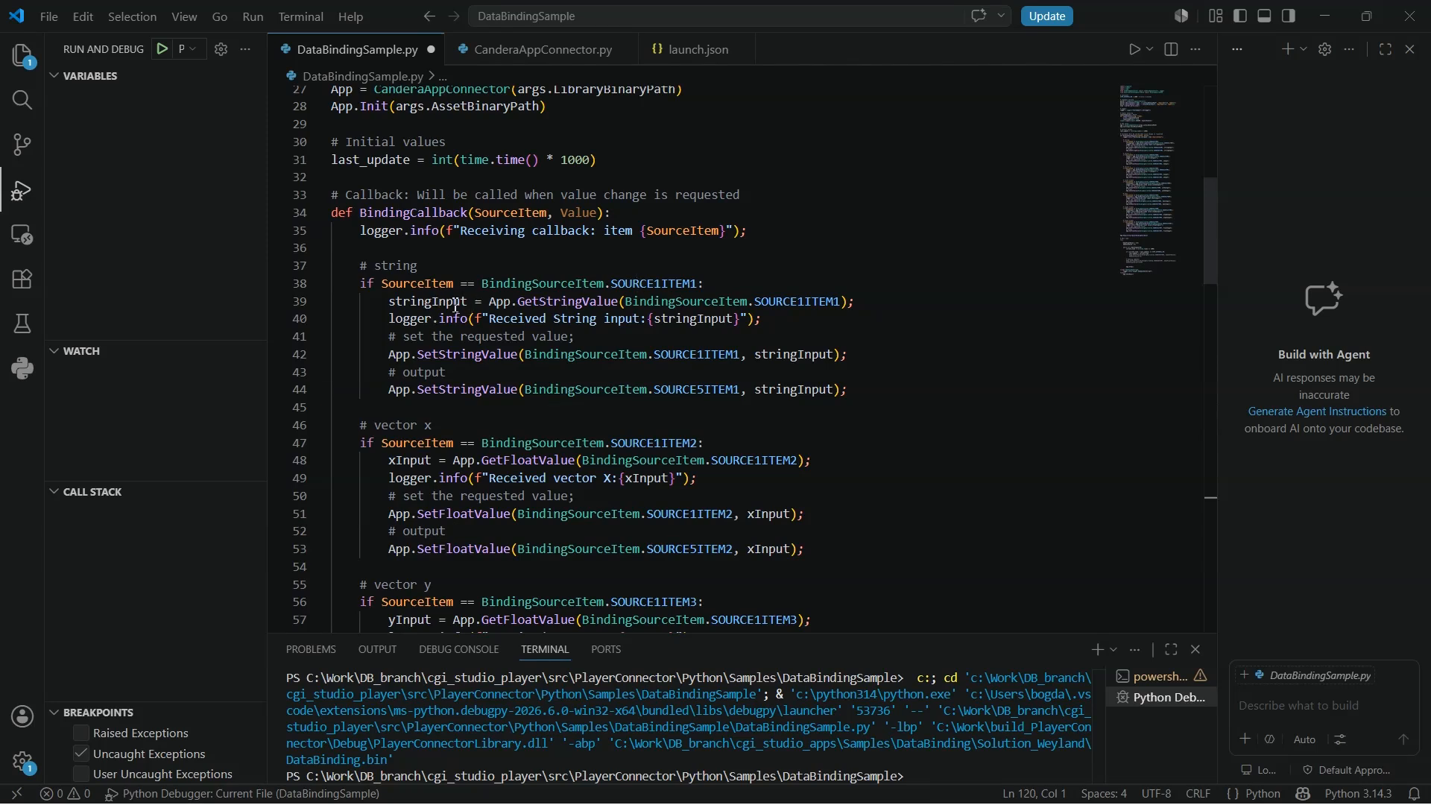
double_click(429, 302)
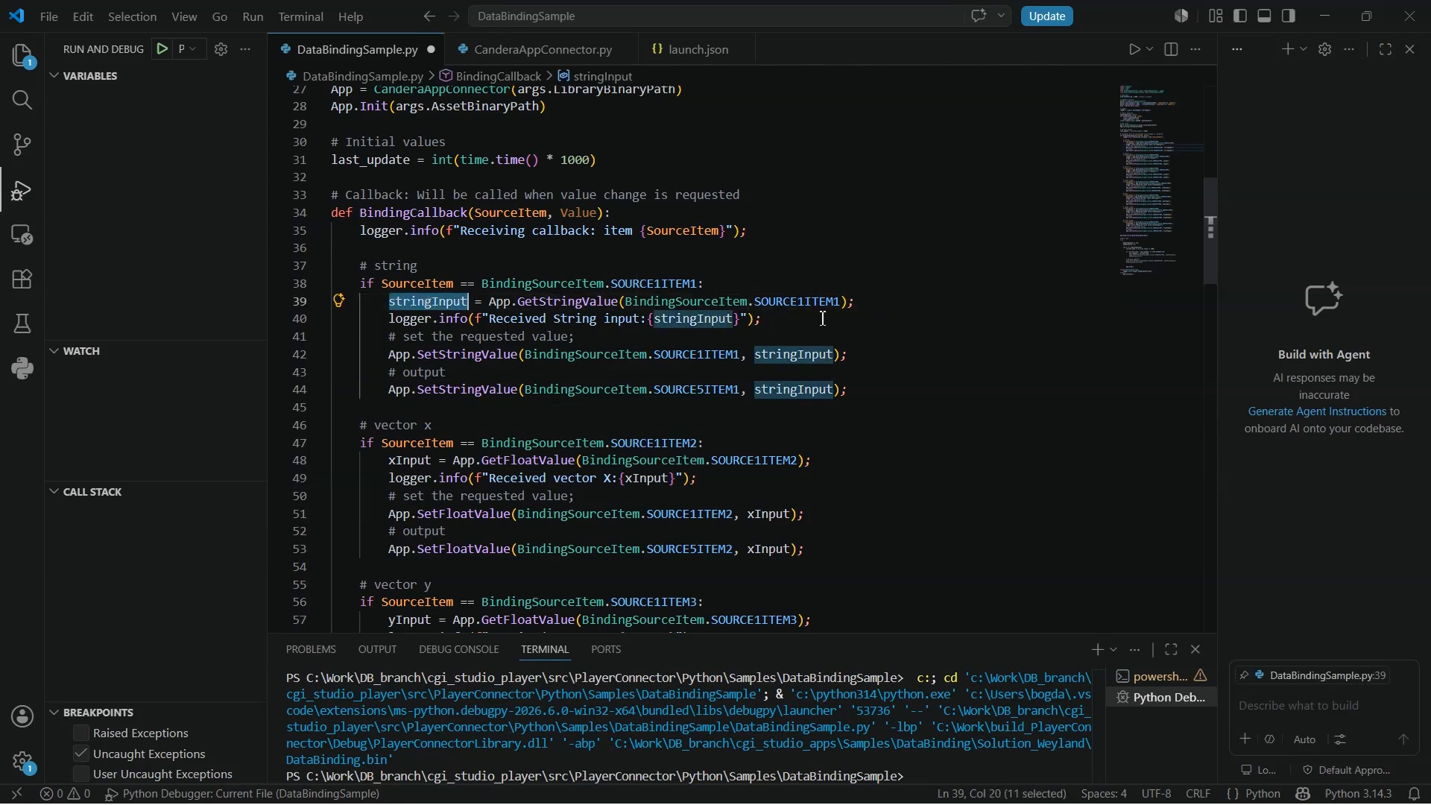
double_click(408, 319)
left_click(682, 355)
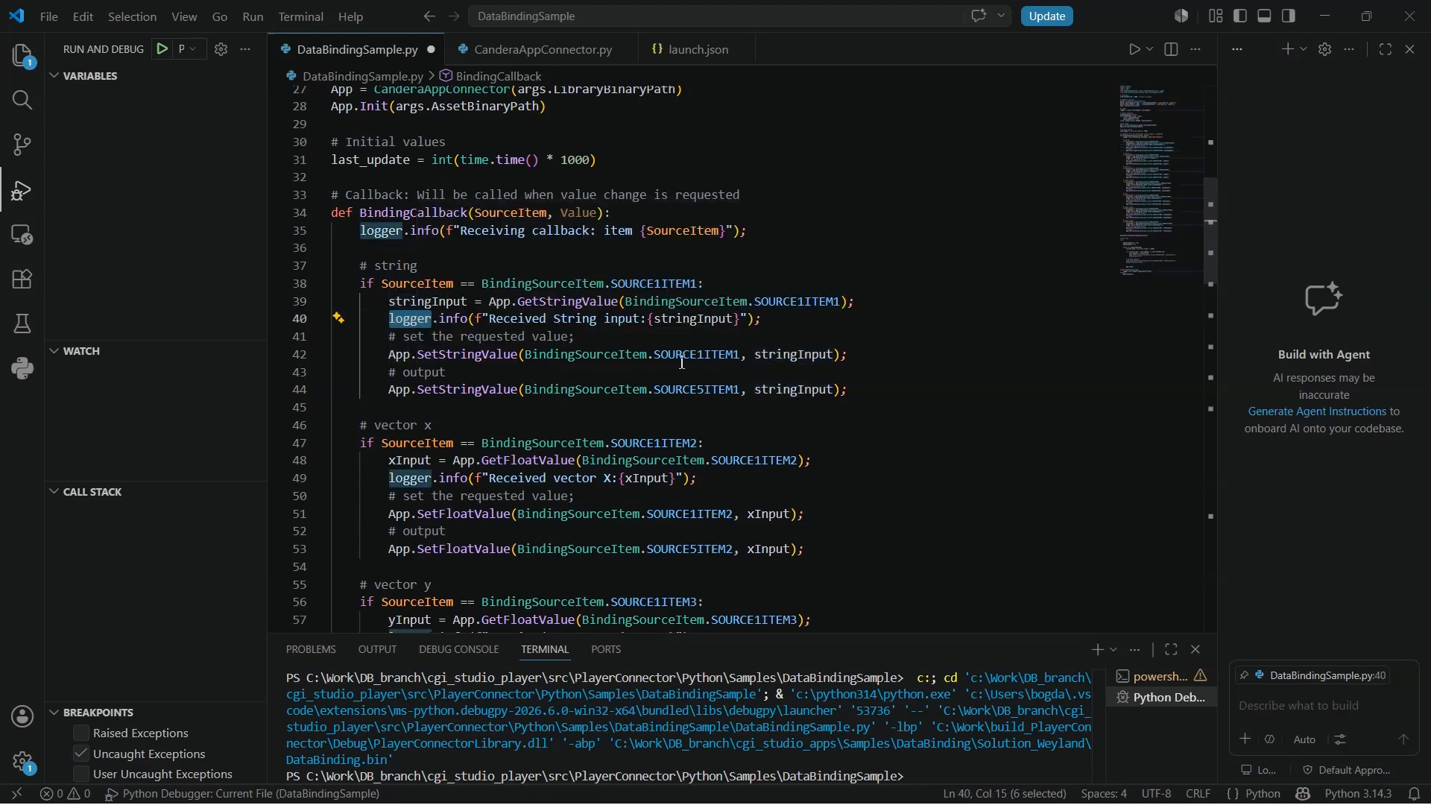
left_click(707, 391)
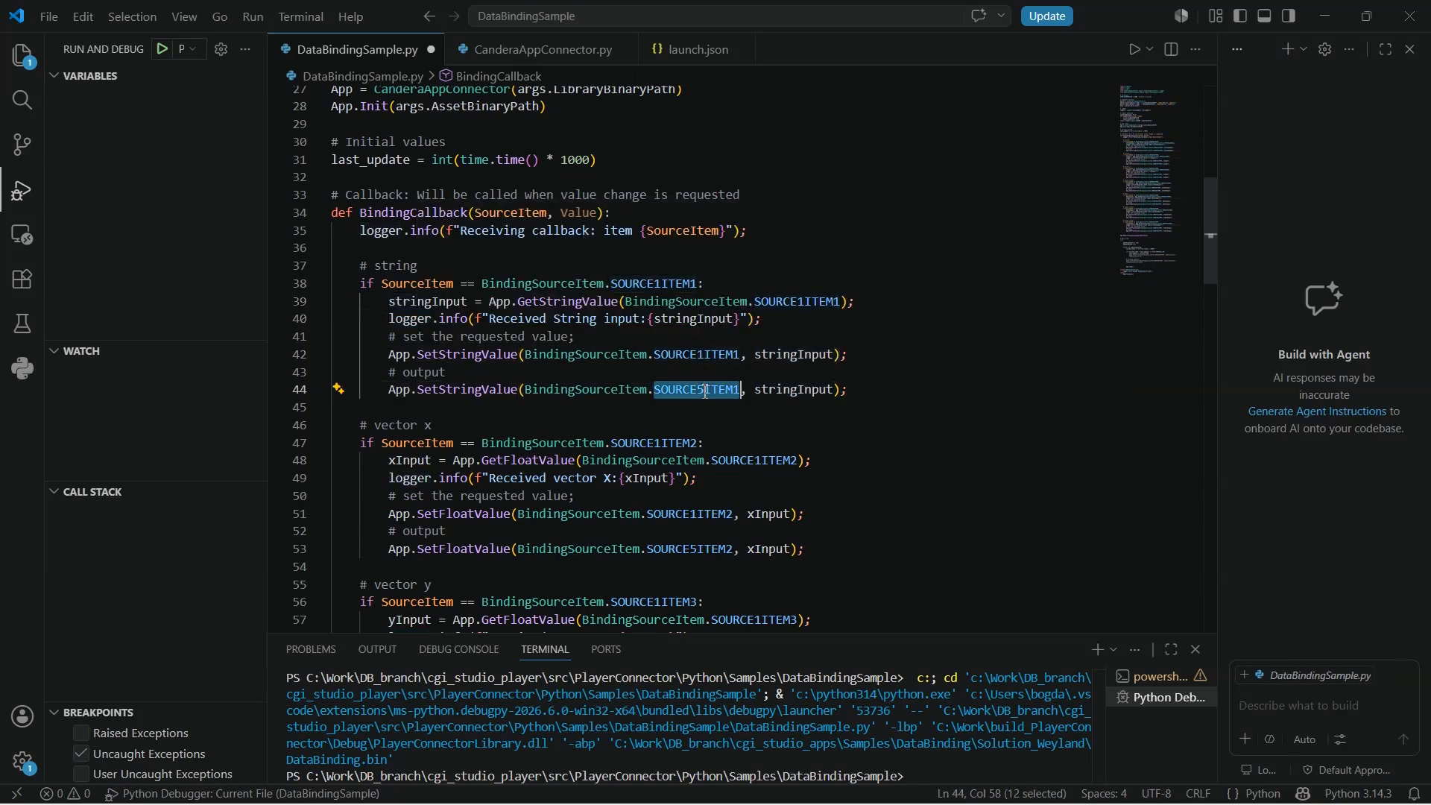
left_click(884, 391)
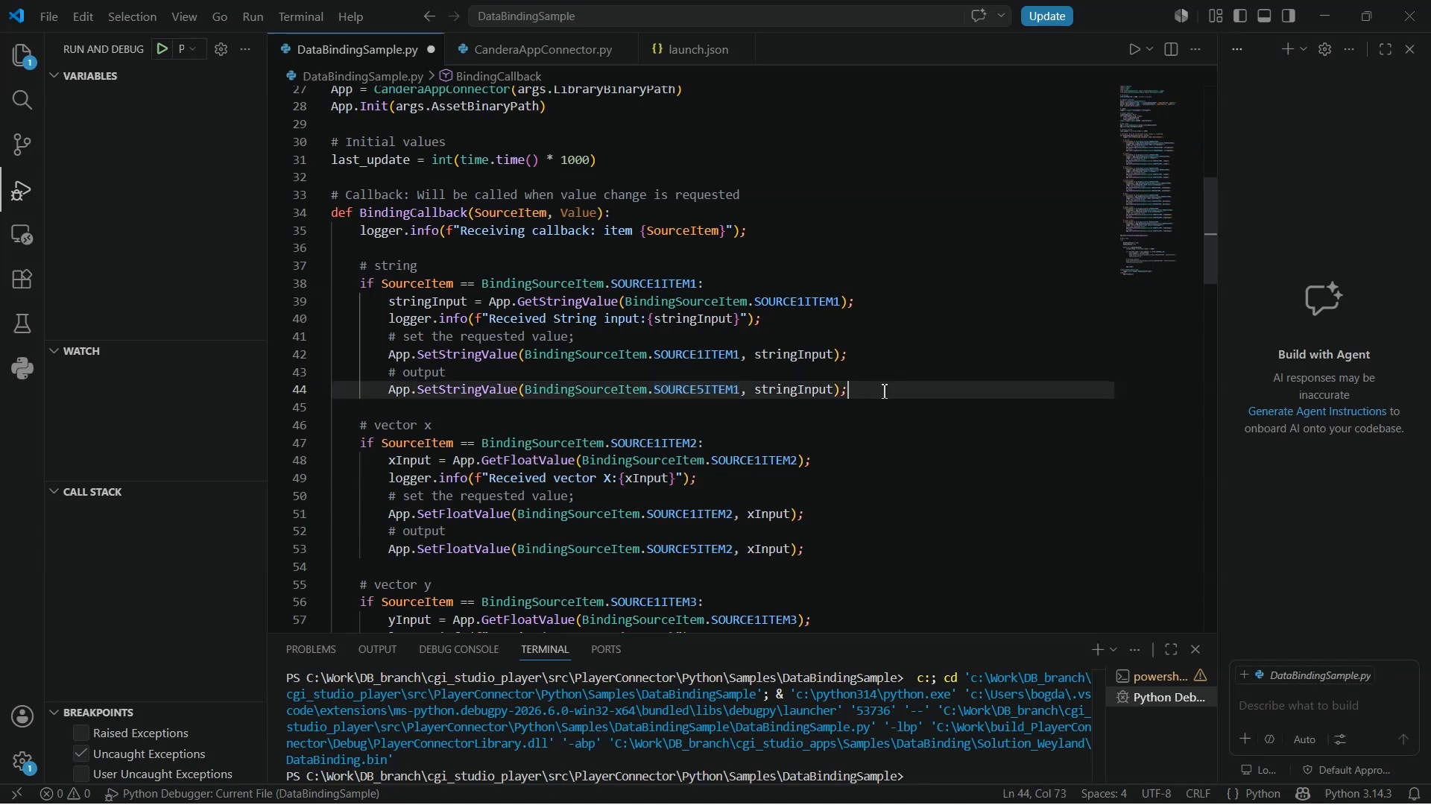
- Examine the vector X, vector Y, int32, bool, alpha and float handlers in the callback
scroll(884, 391, "down", 3)
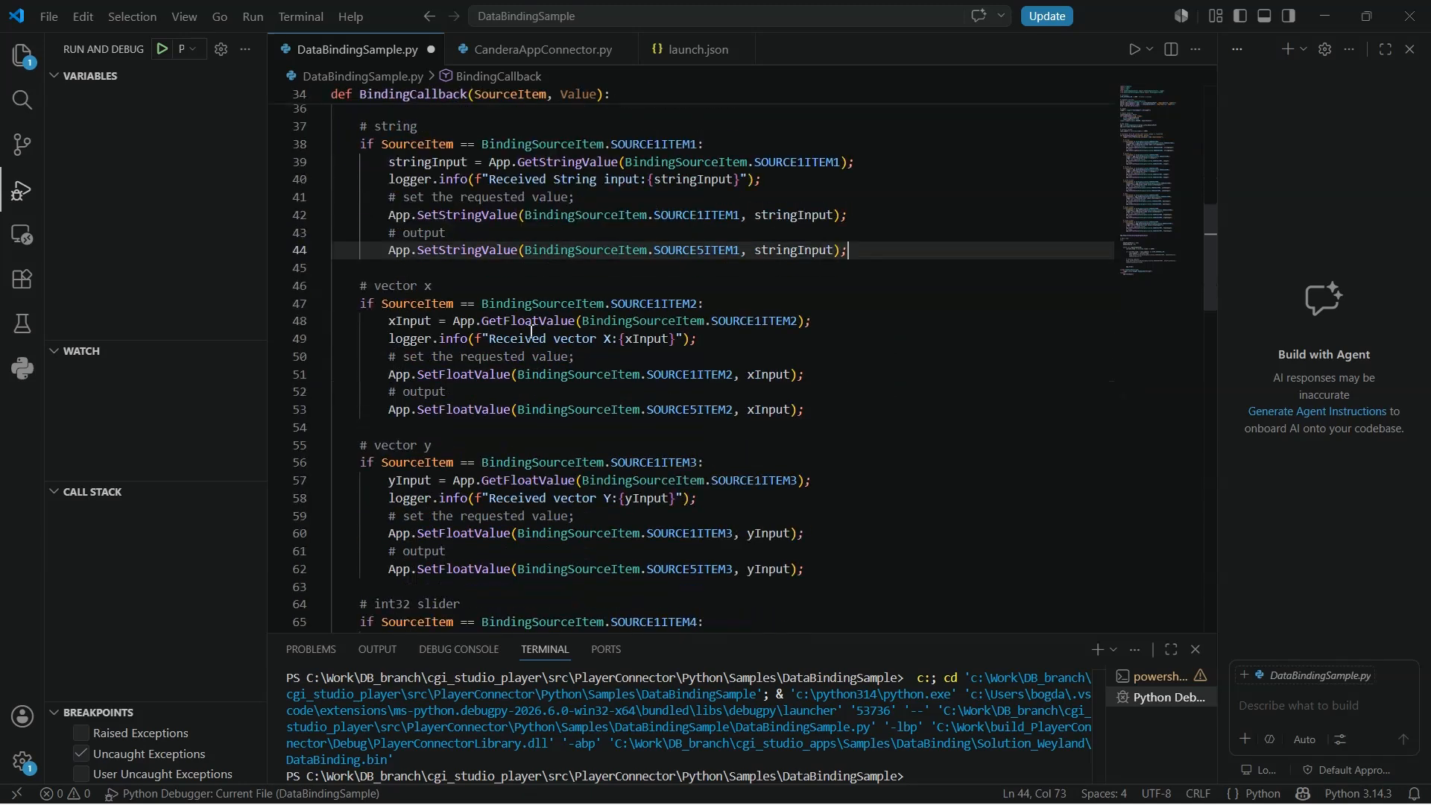
double_click(523, 322)
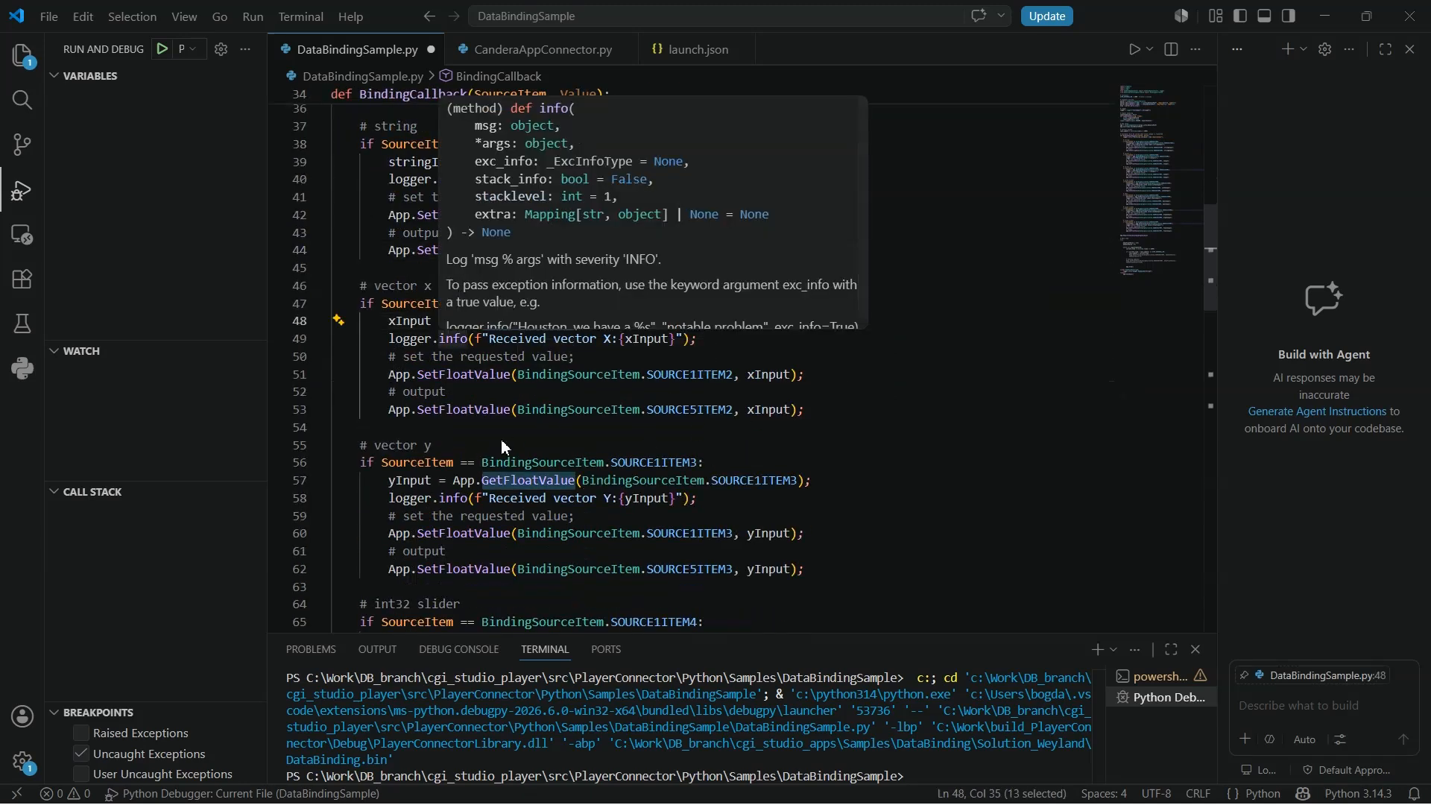
scroll(538, 334, "down", 2)
scroll(520, 430, "down", 2)
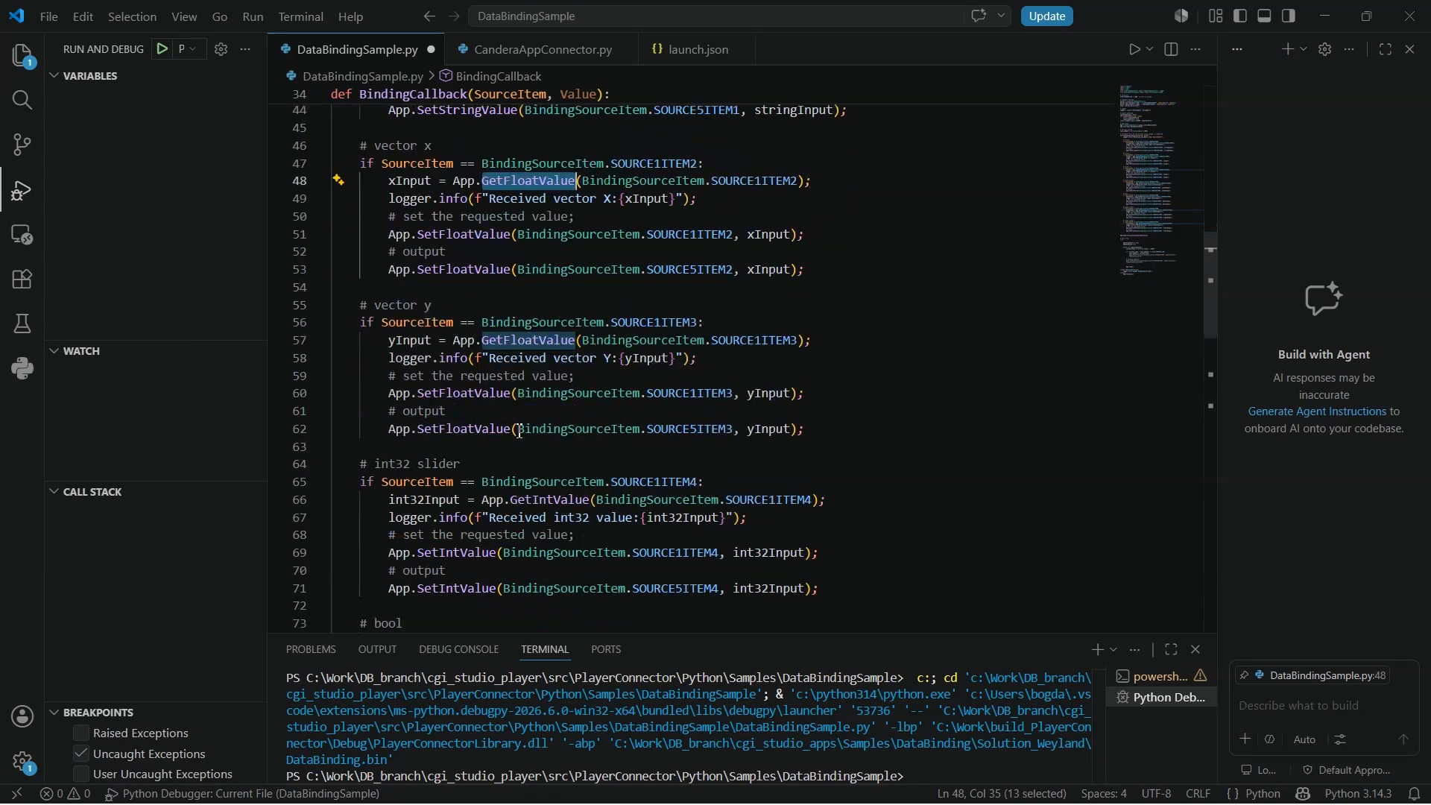
double_click(550, 454)
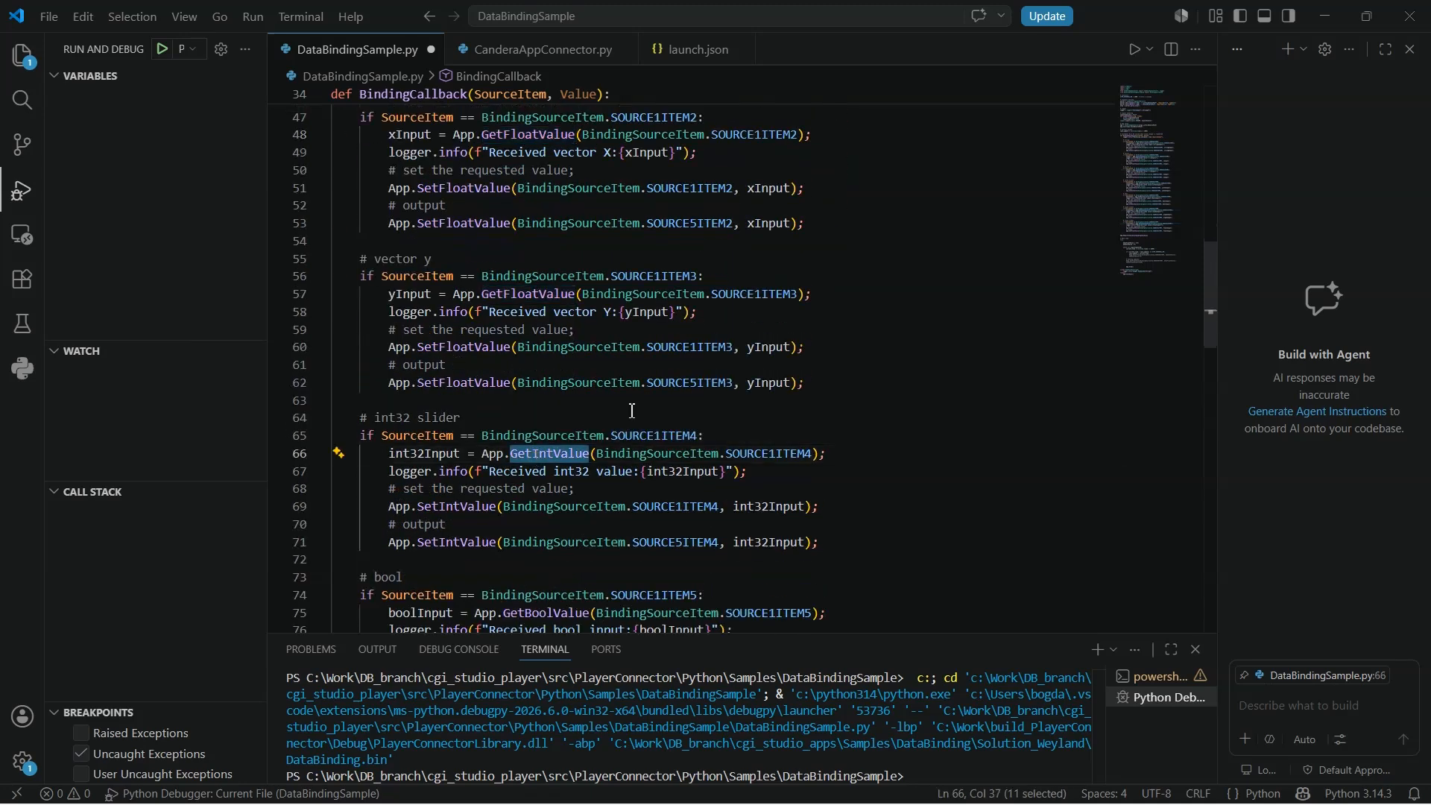
scroll(632, 410, "down", 1)
scroll(632, 410, "down", 3)
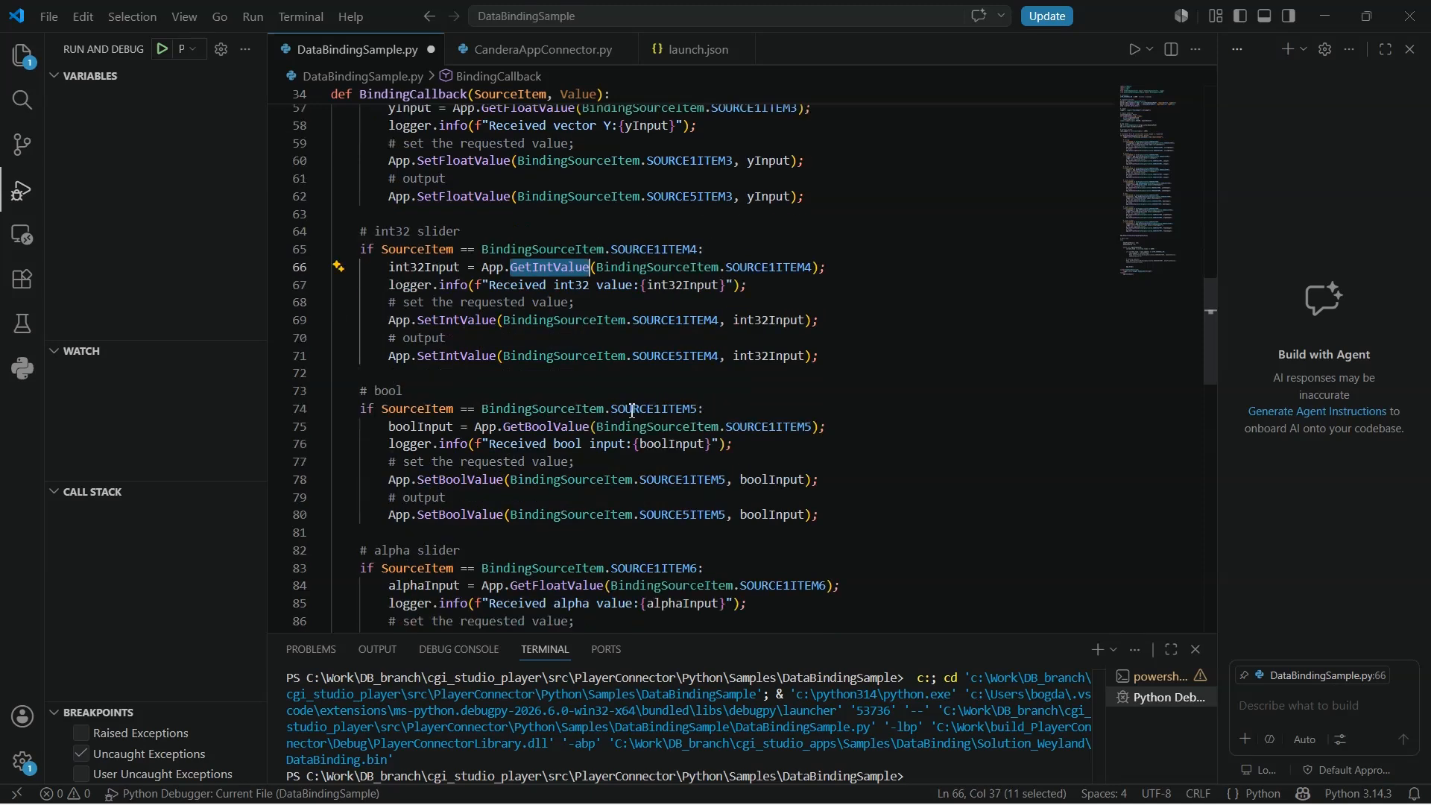
double_click(548, 427)
scroll(593, 430, "down", 2)
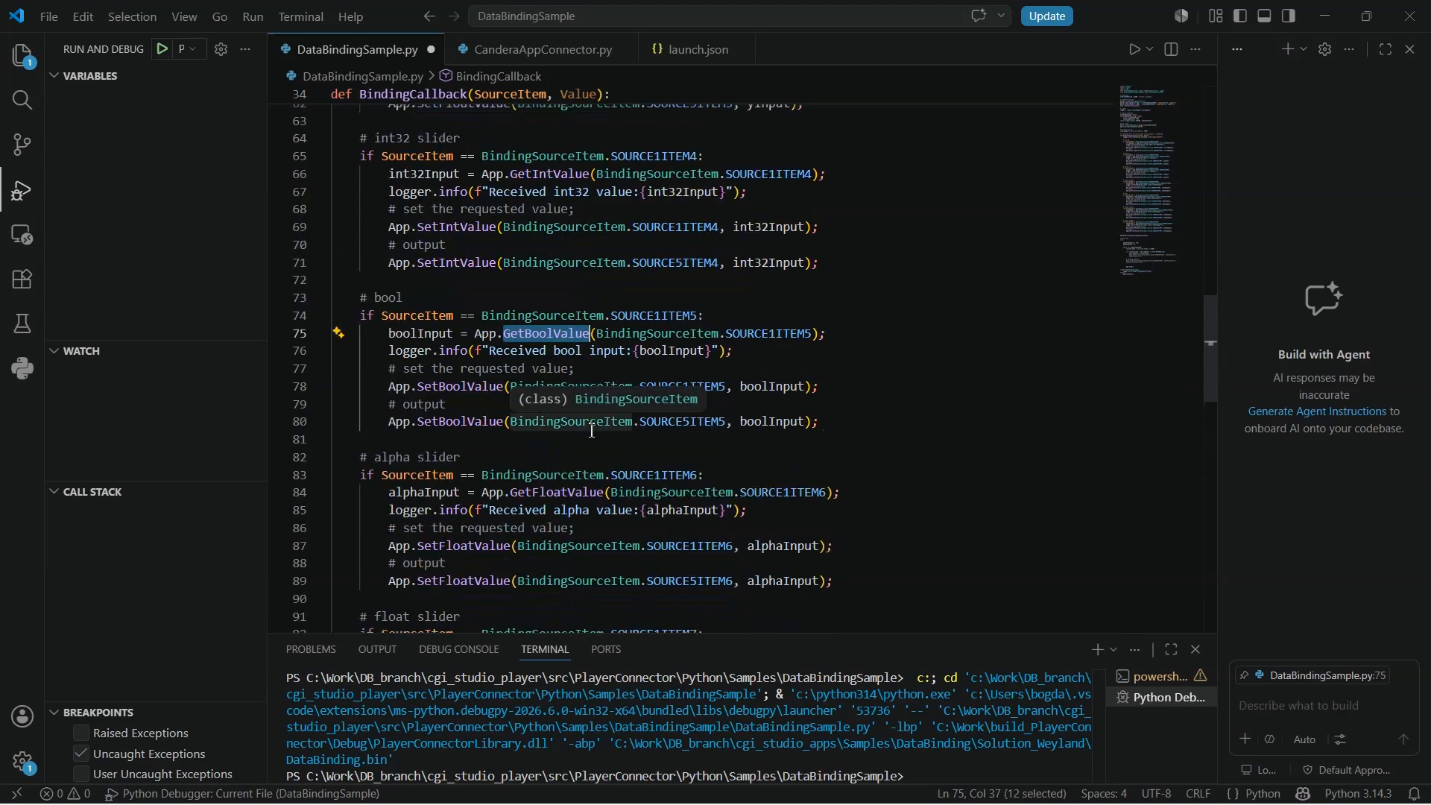
scroll(635, 363, "down", 2)
scroll(636, 364, "down", 3)
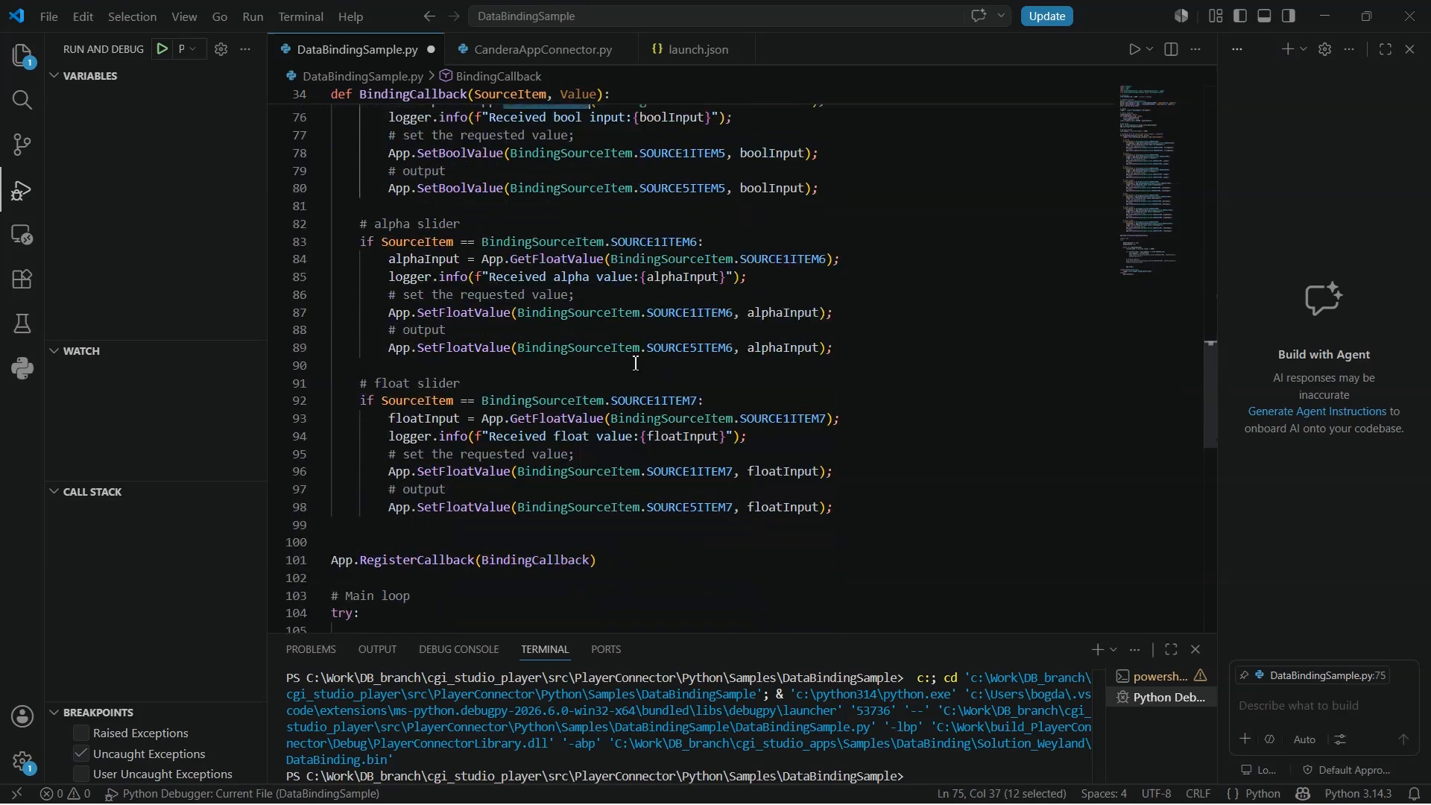
scroll(628, 366, "up", 15)
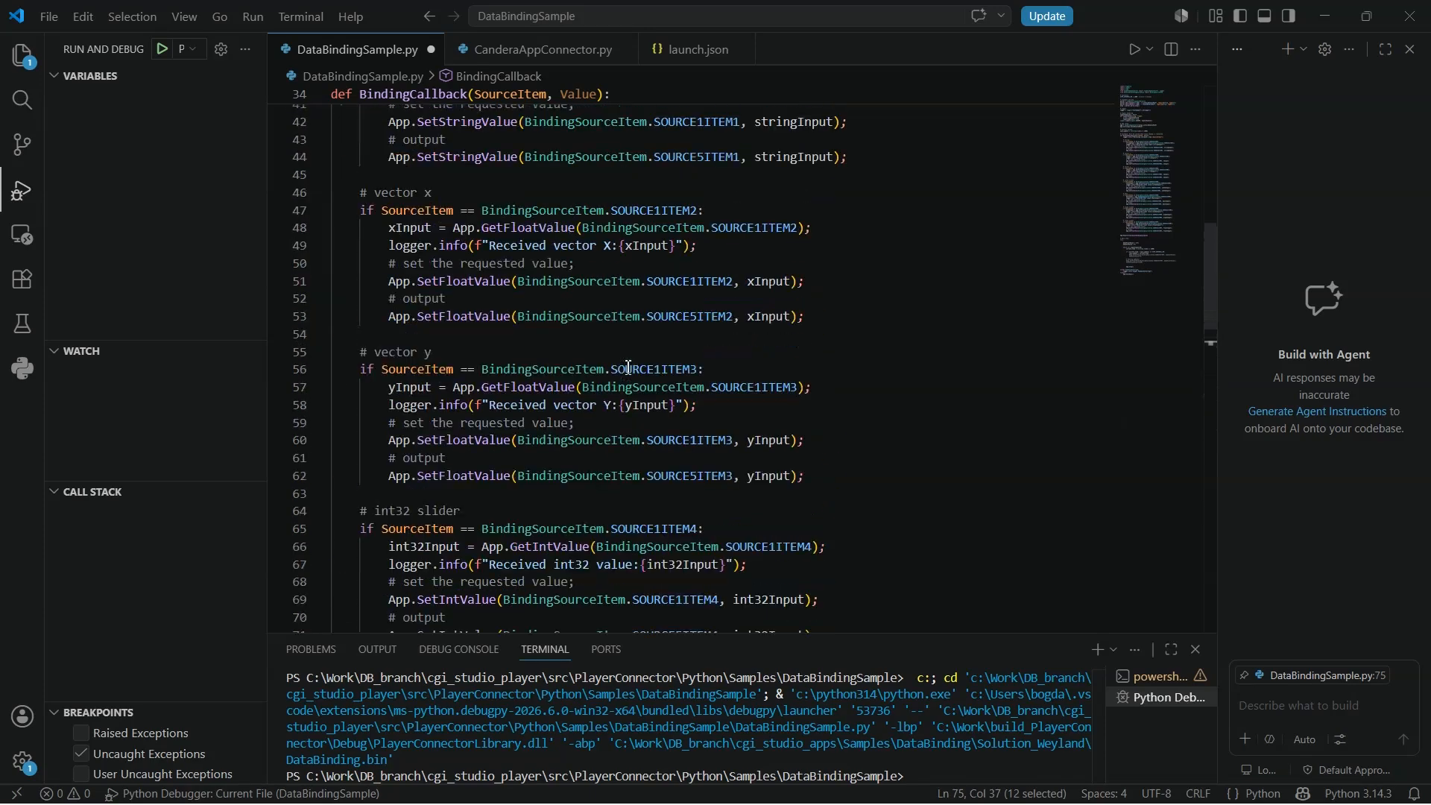
scroll(603, 395, "up", 1)
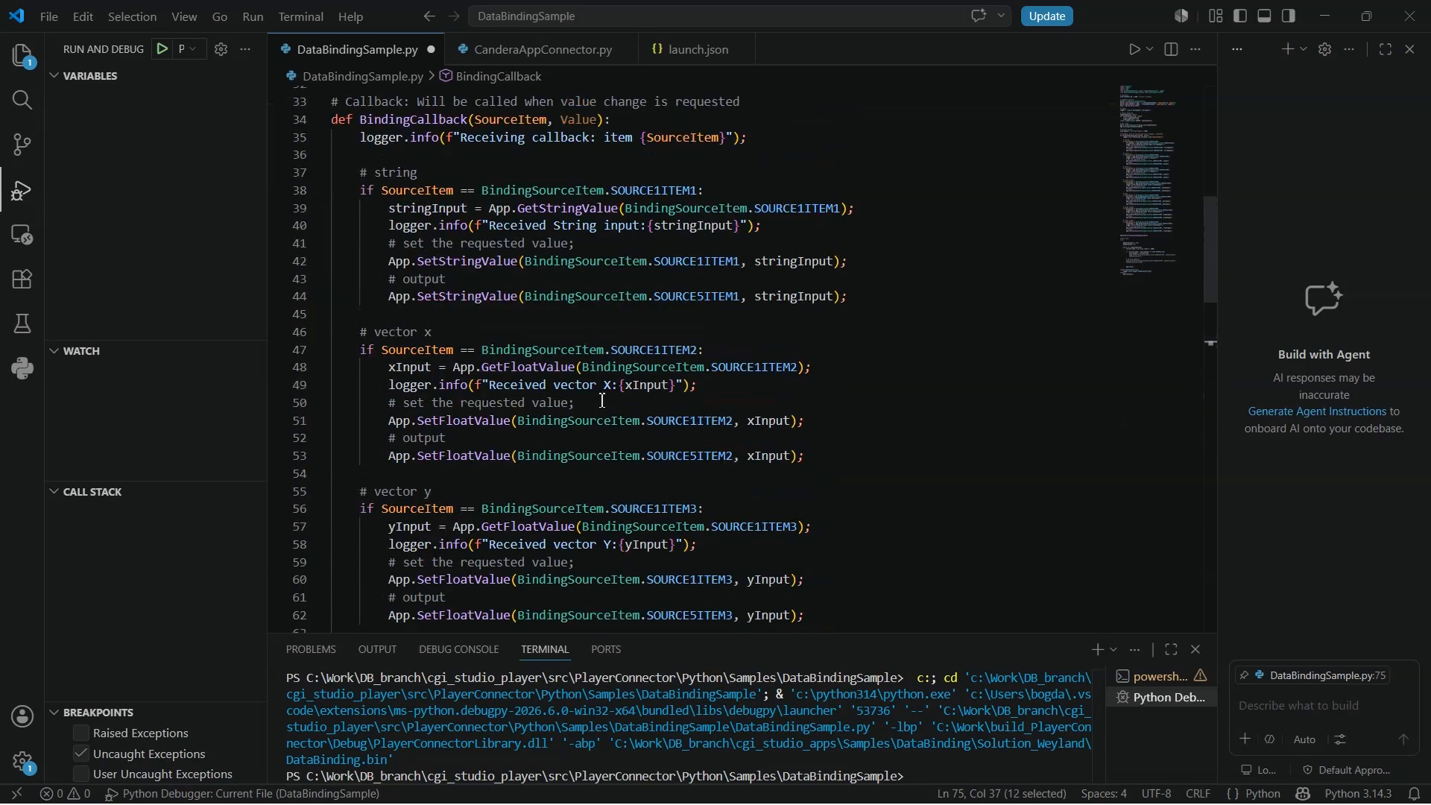
scroll(603, 401, "up", 1)
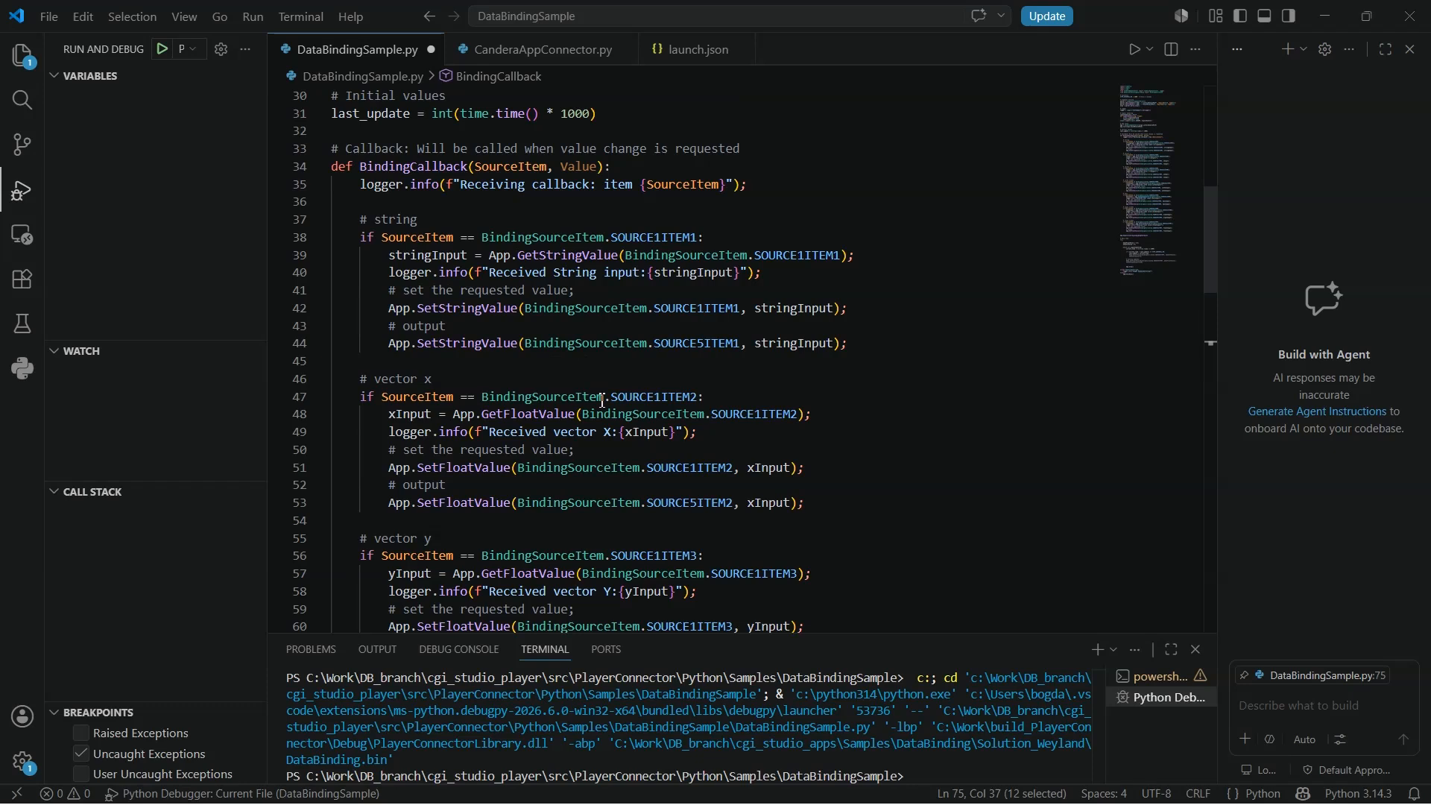
- Start debugging the script and enter abc in the Player's String input field
left_click(164, 55)
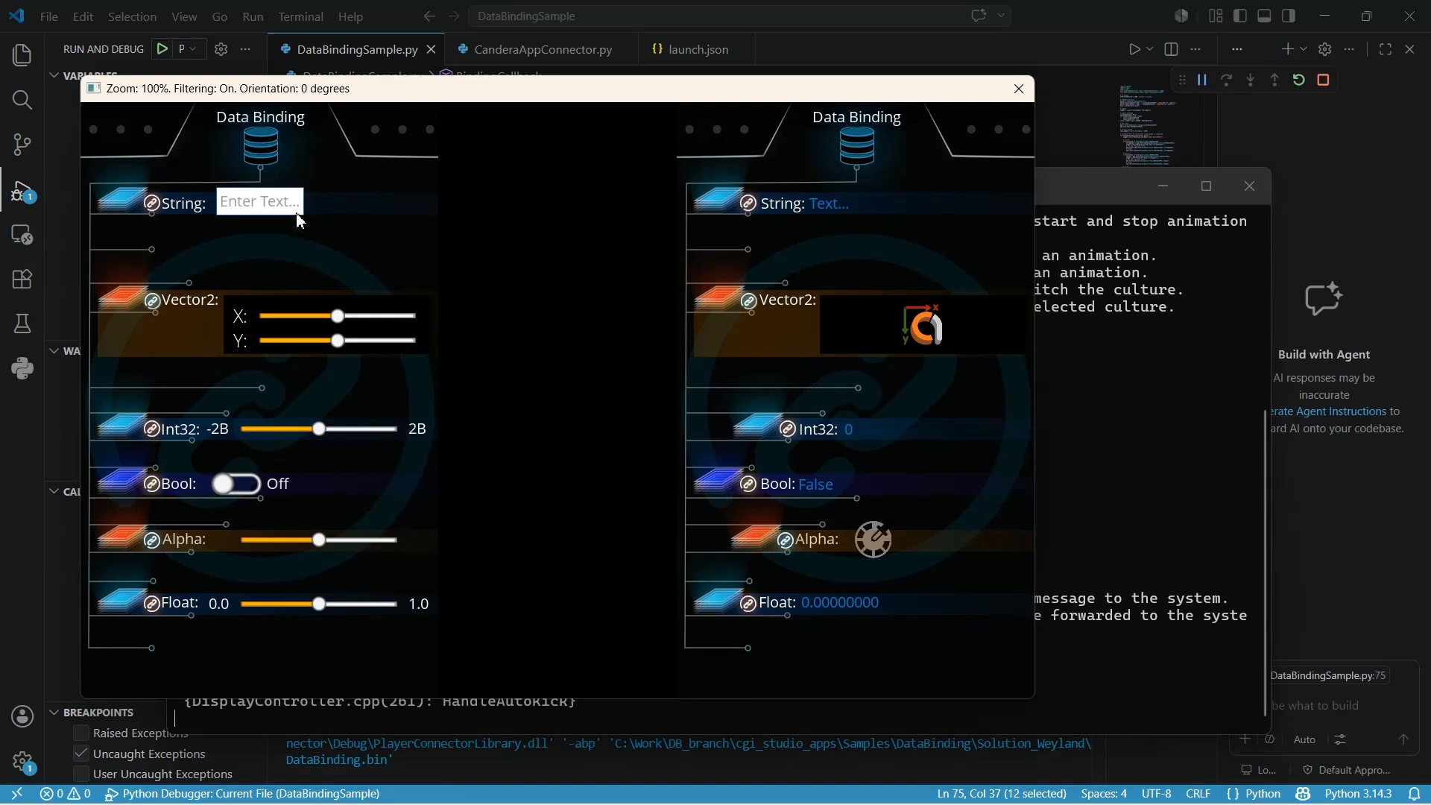
left_click(281, 200)
type("abc")
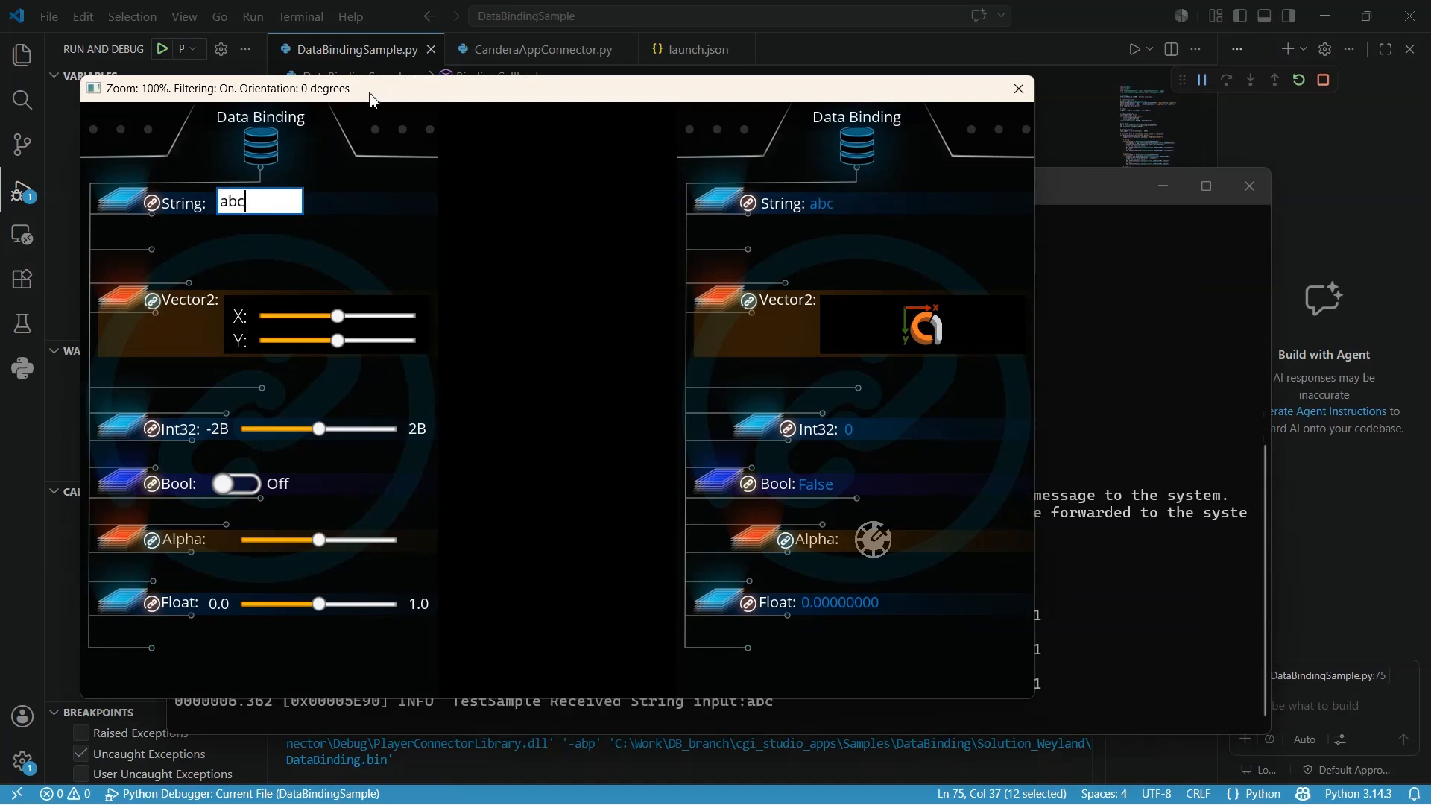
- Move the Player window and adjust the Vector2 Y slider
left_click_drag(371, 99, 701, 44)
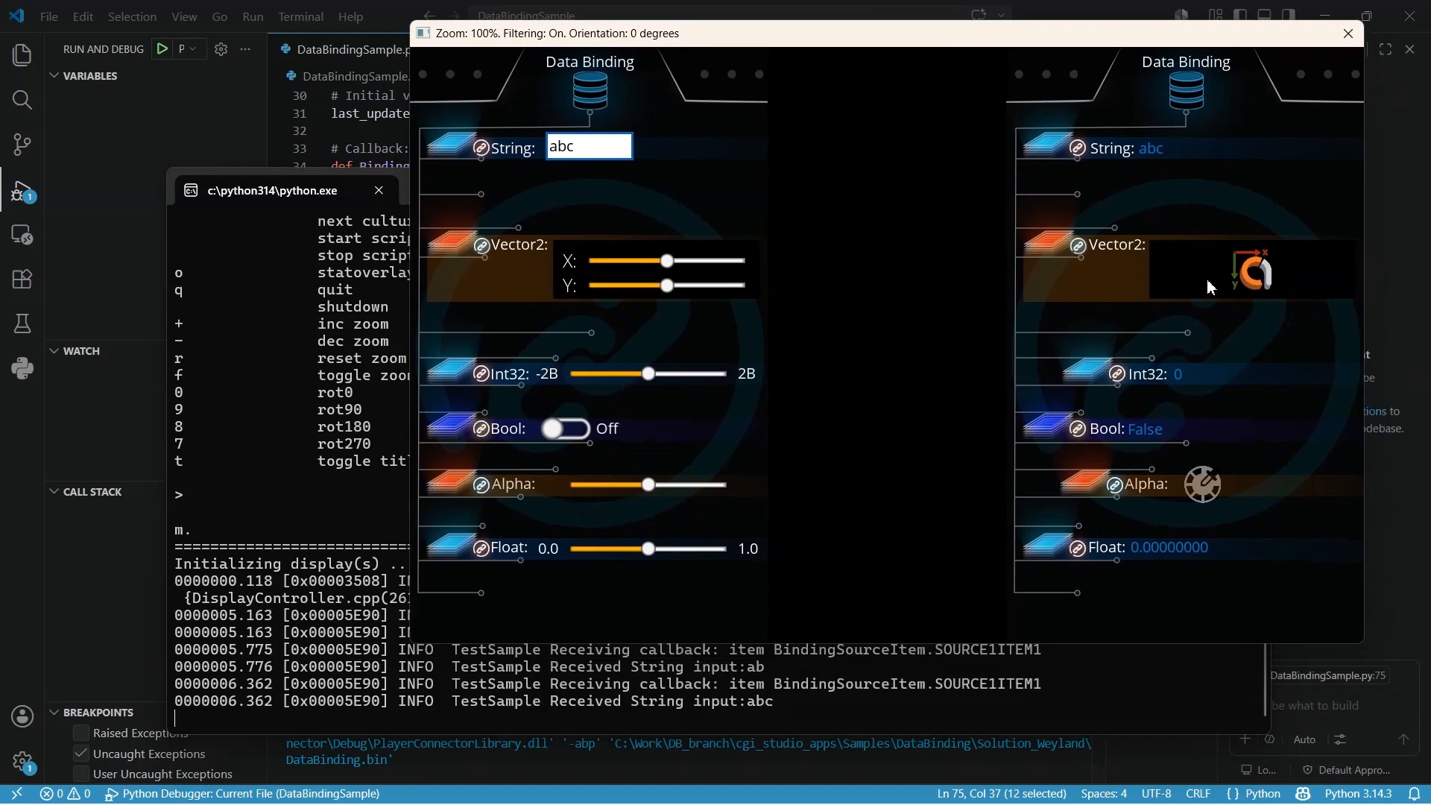
left_click_drag(1025, 38, 1006, 39)
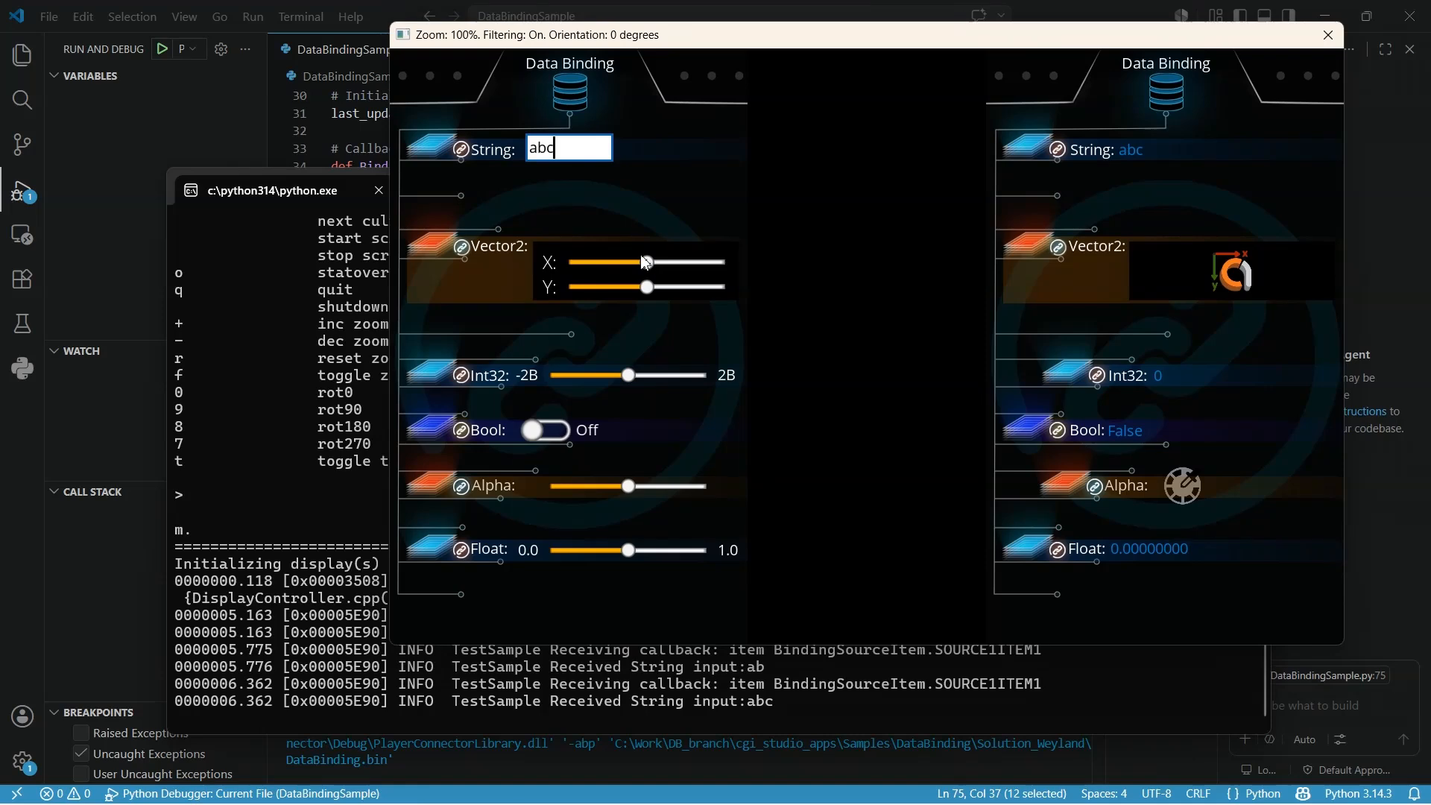
mouse_move(647, 263)
left_mouse_down()
mouse_move(692, 268)
mouse_move(584, 265)
mouse_move(676, 265)
mouse_move(569, 289)
mouse_move(651, 289)
left_mouse_up()
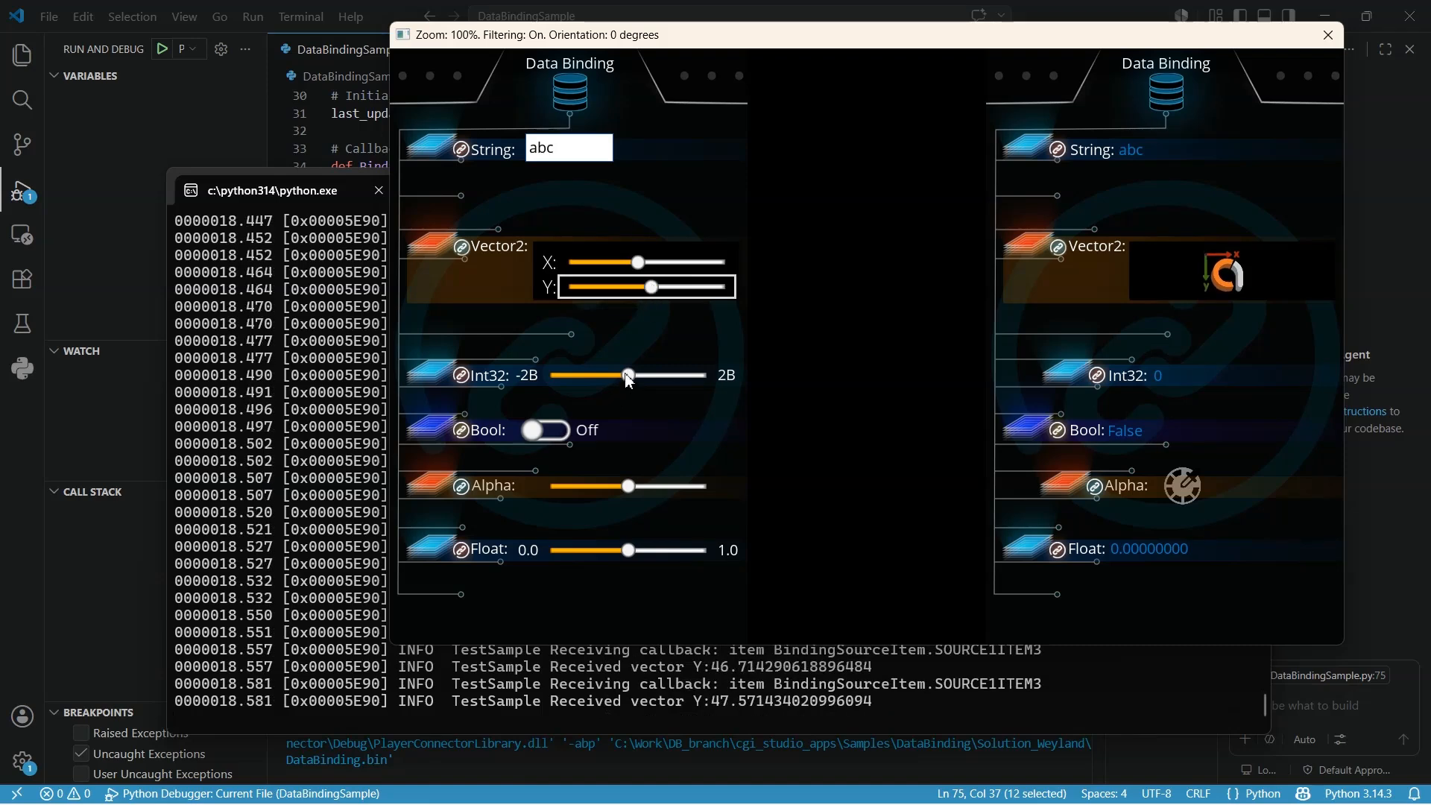
- Lower the Int32 slider and toggle the Bool switch on and back off
mouse_move(628, 379)
left_mouse_down()
mouse_move(668, 378)
mouse_move(615, 376)
left_mouse_up()
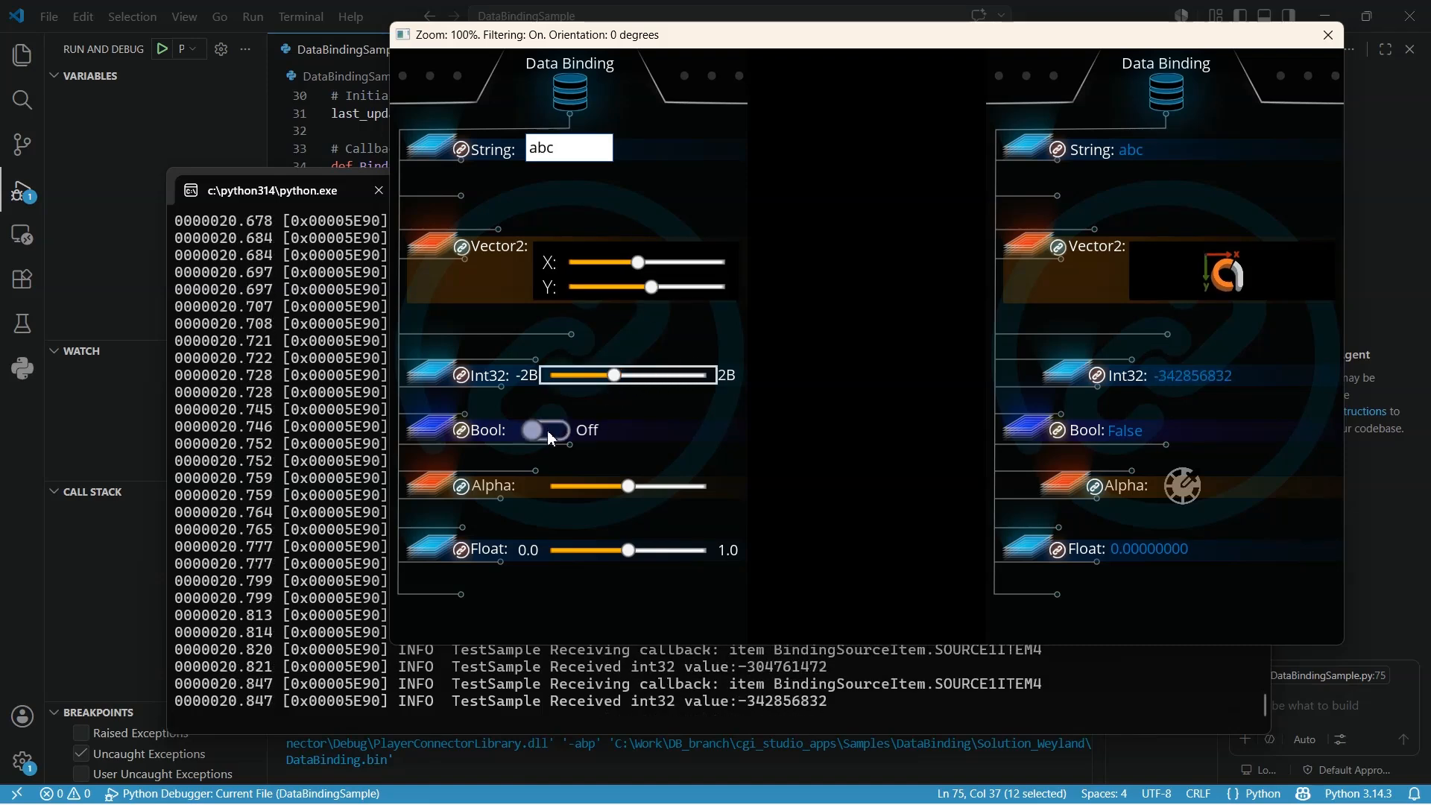
left_click(552, 436)
left_click(552, 436)
left_click(551, 435)
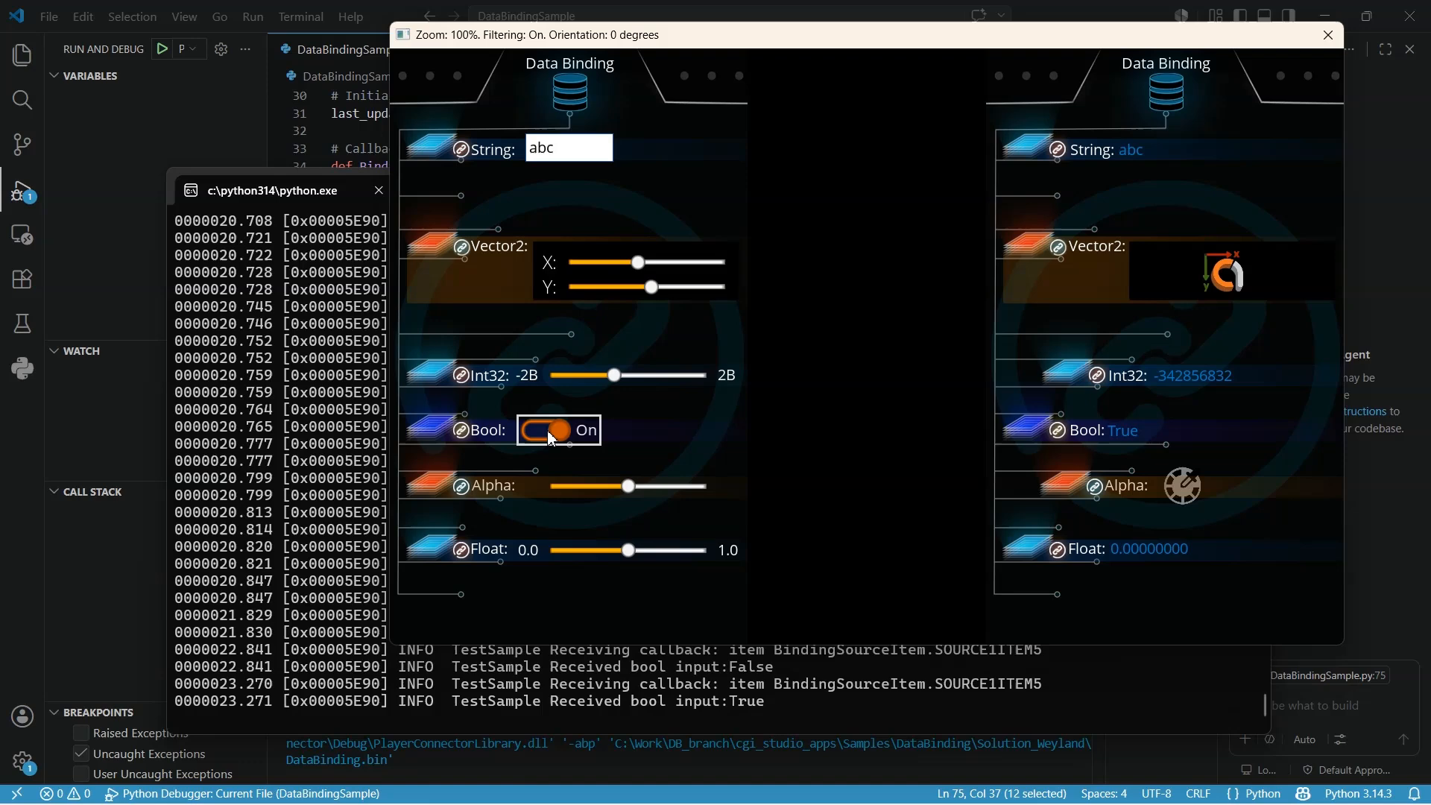
left_click(552, 438)
- Increase the Alpha slider and move the Float slider to about 0.68
left_click_drag(590, 490, 678, 493)
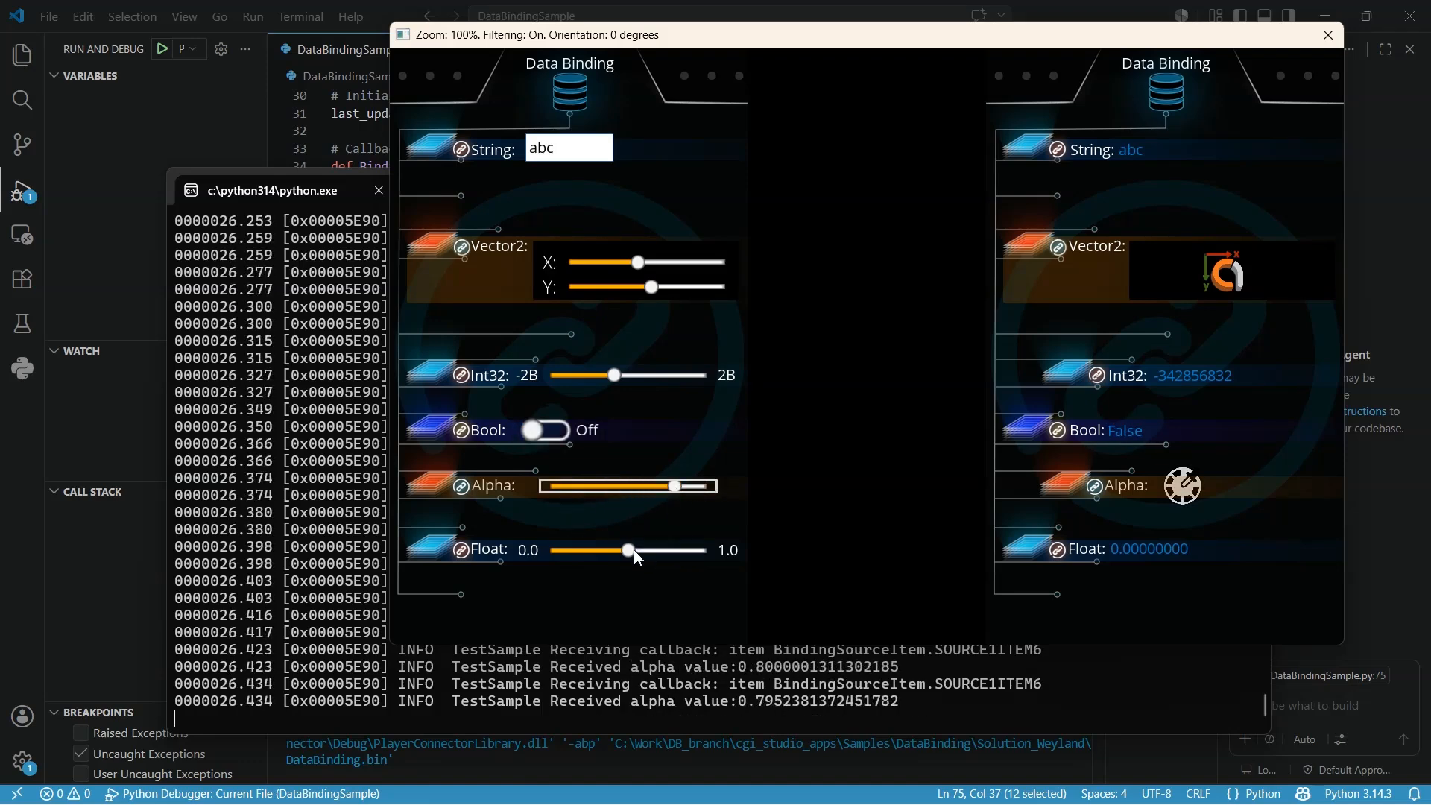
mouse_move(631, 550)
left_mouse_down()
mouse_move(589, 550)
mouse_move(708, 556)
mouse_move(656, 557)
left_mouse_up()
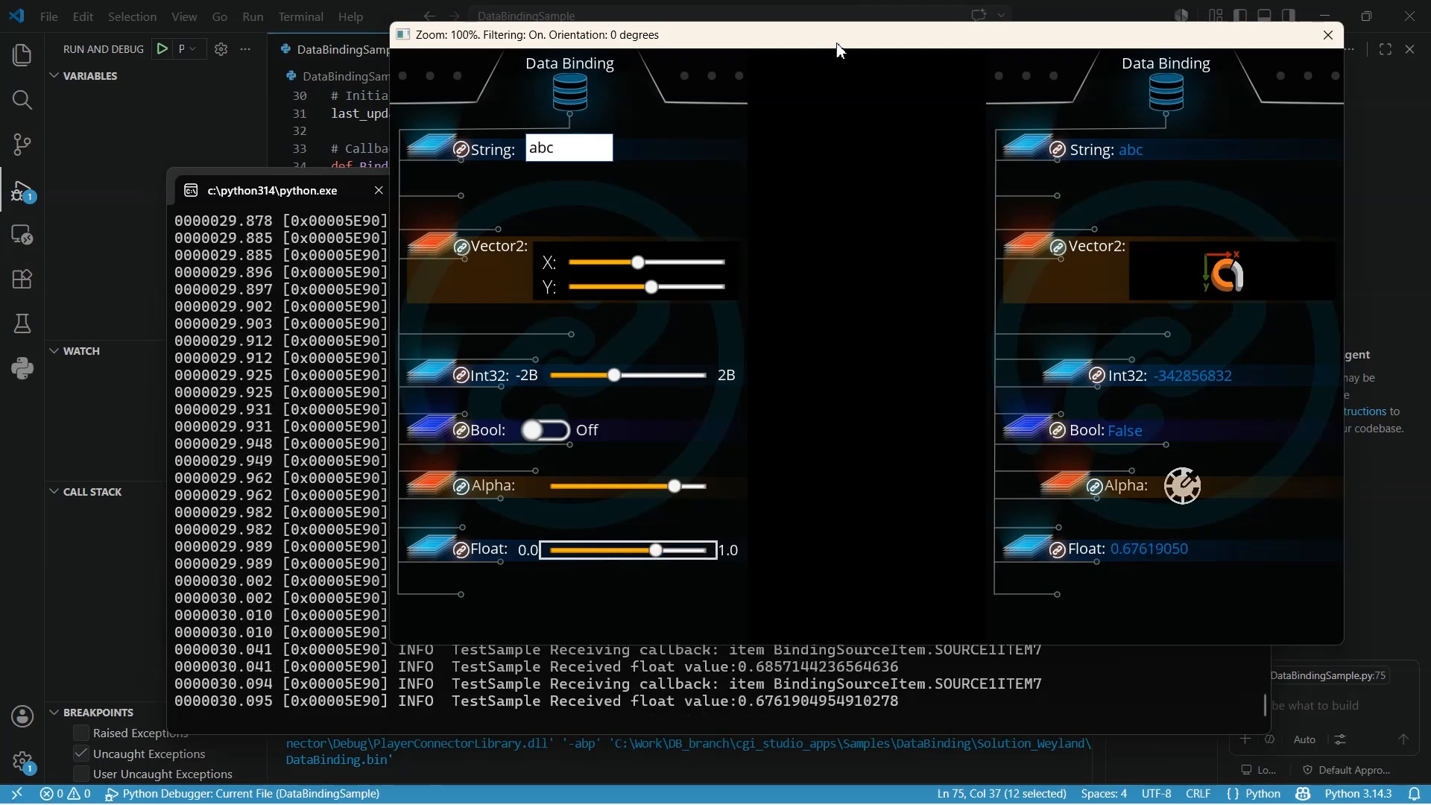
- Set a breakpoint on line 49, the logger call in the vector X handler
left_click(1103, 13)
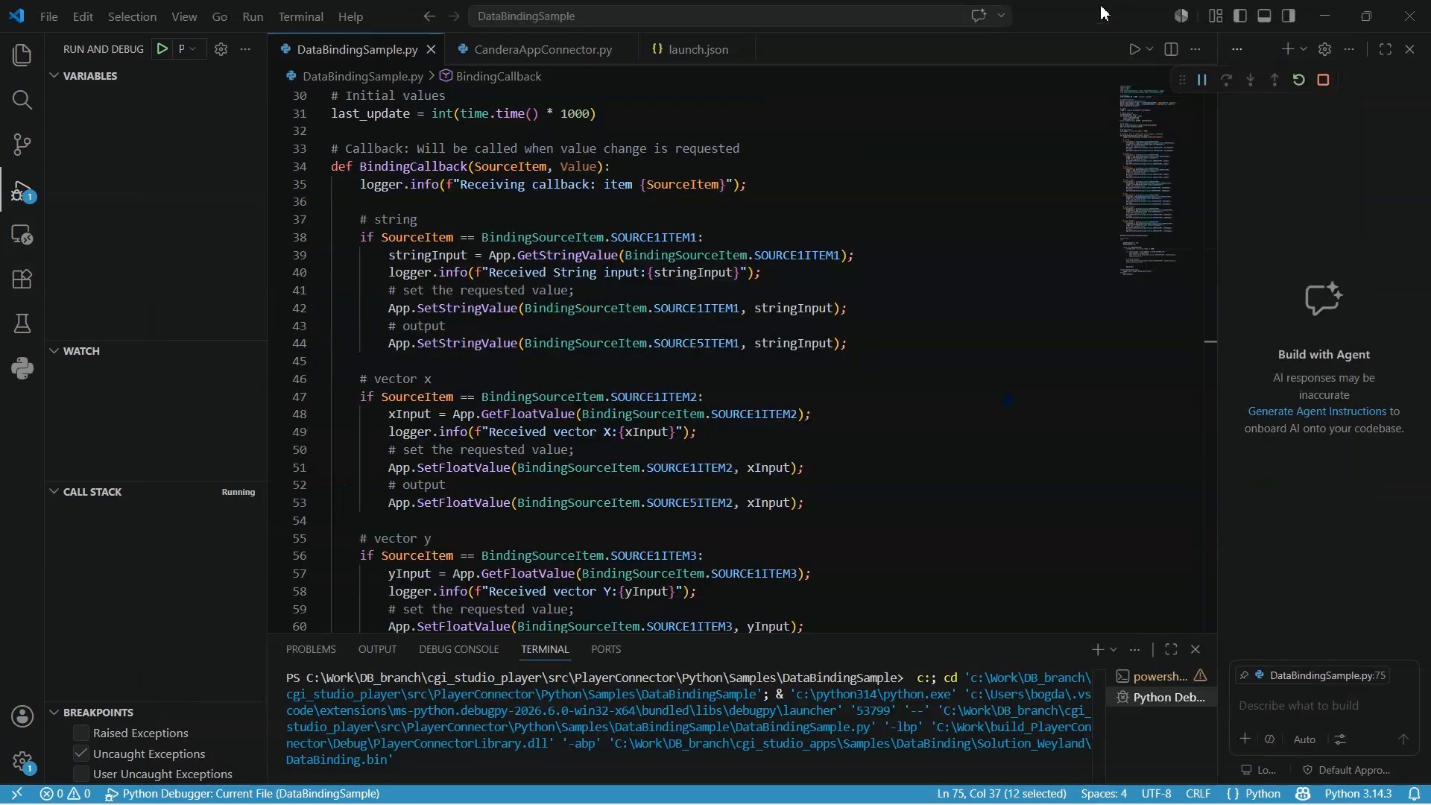
left_click(287, 439)
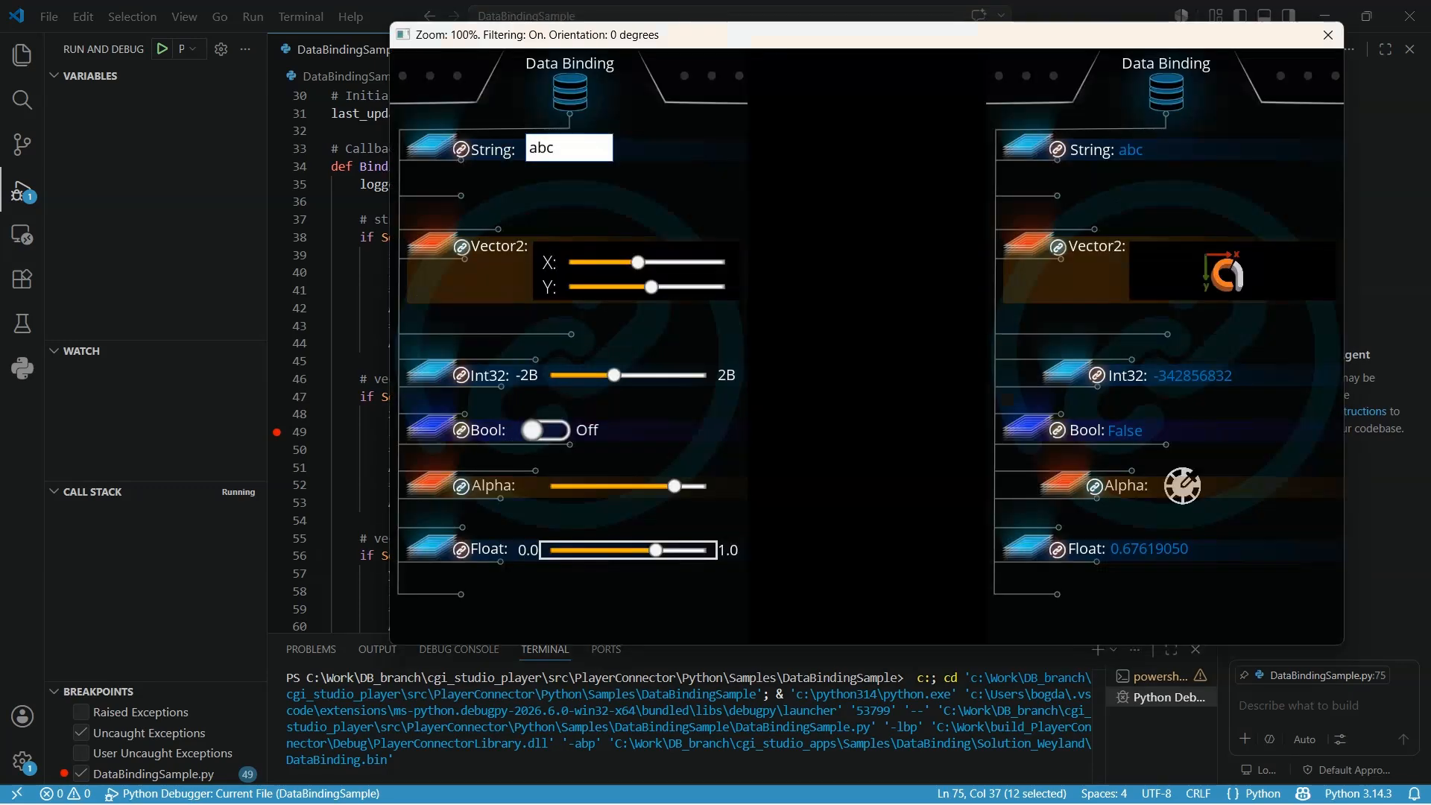
- Move the Vector2 X slider to hit the breakpoint and inspect the paused callback's variables
left_click_drag(721, 35, 807, 84)
left_click_drag(736, 337, 765, 312)
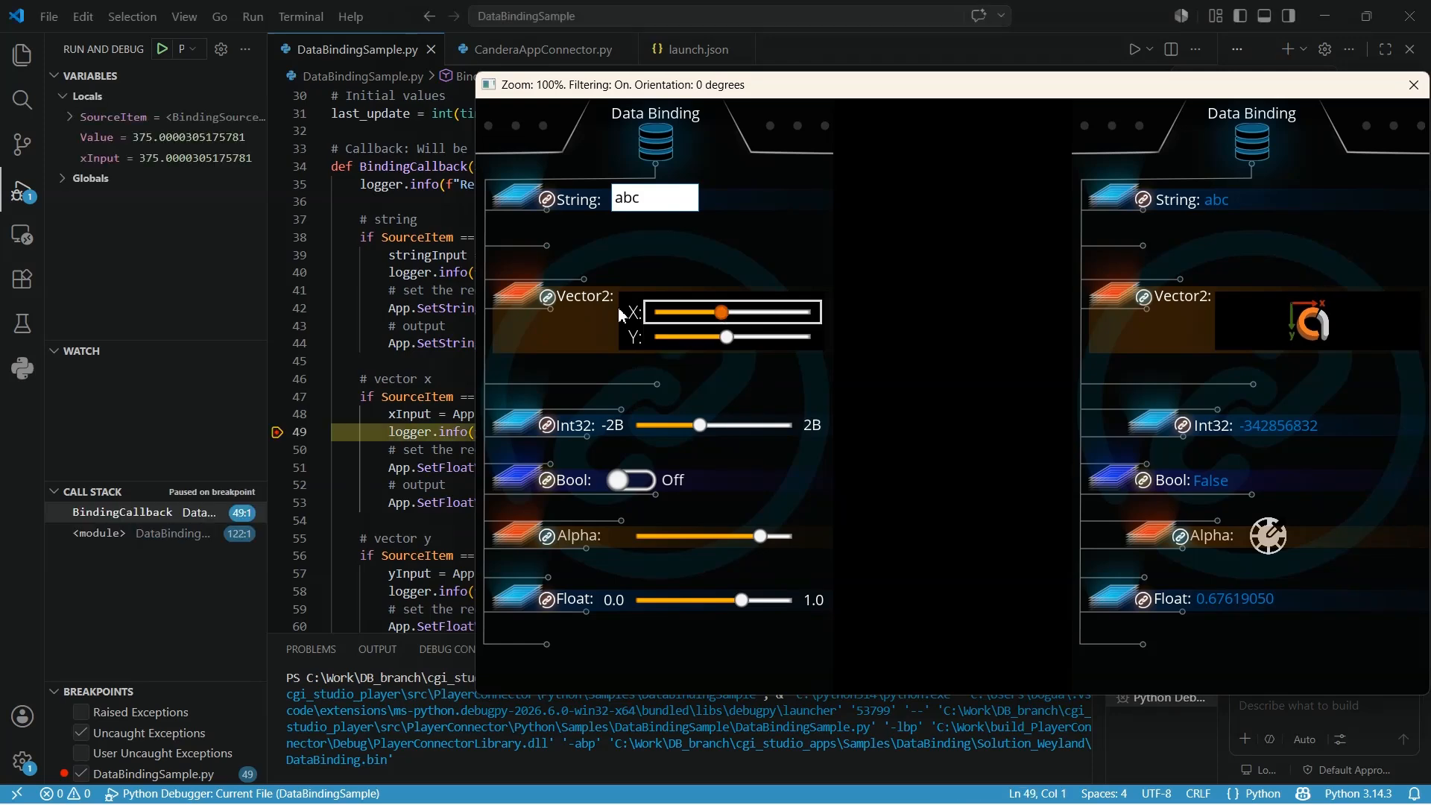
left_click(427, 433)
scroll(443, 326, "down", 2)
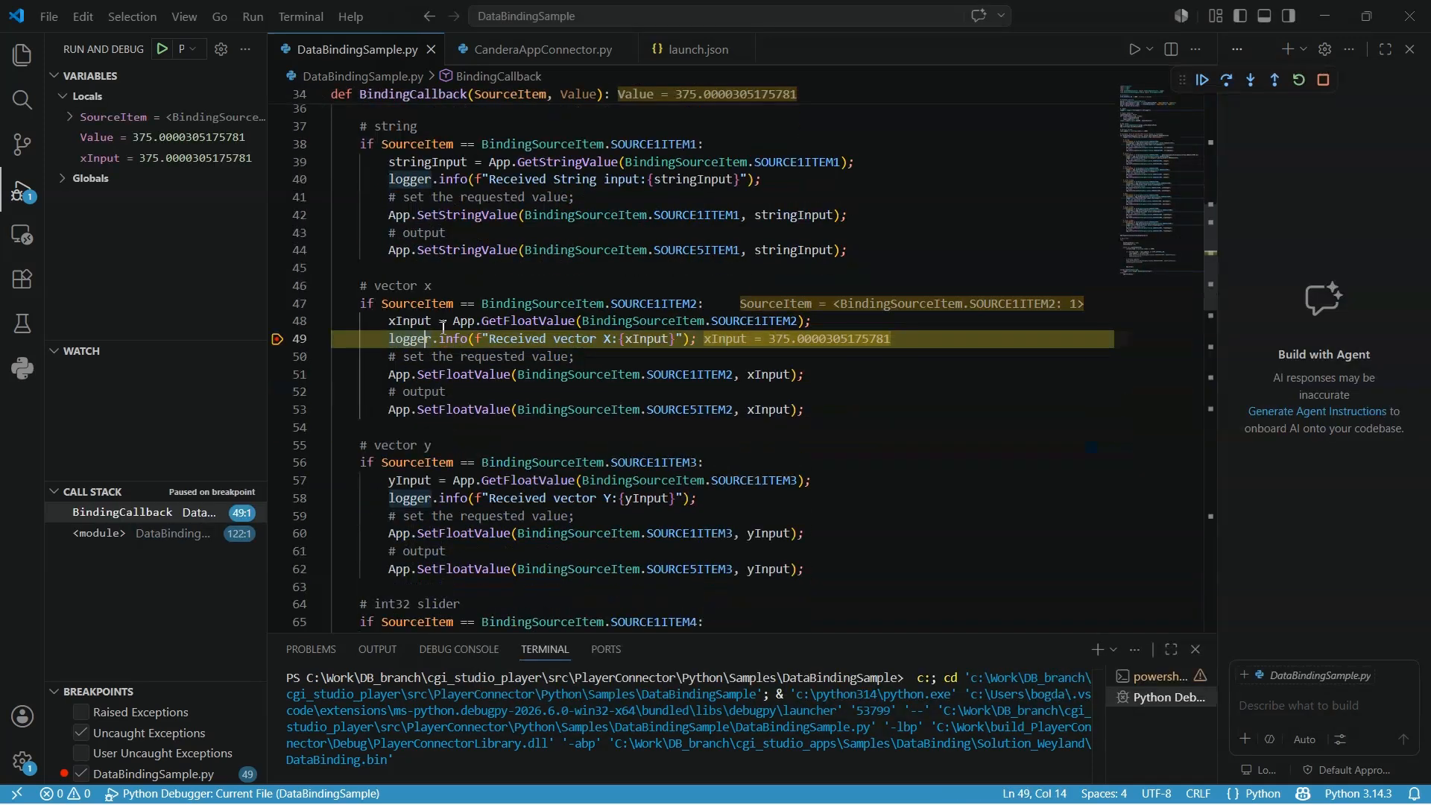
mouse_move(412, 321)
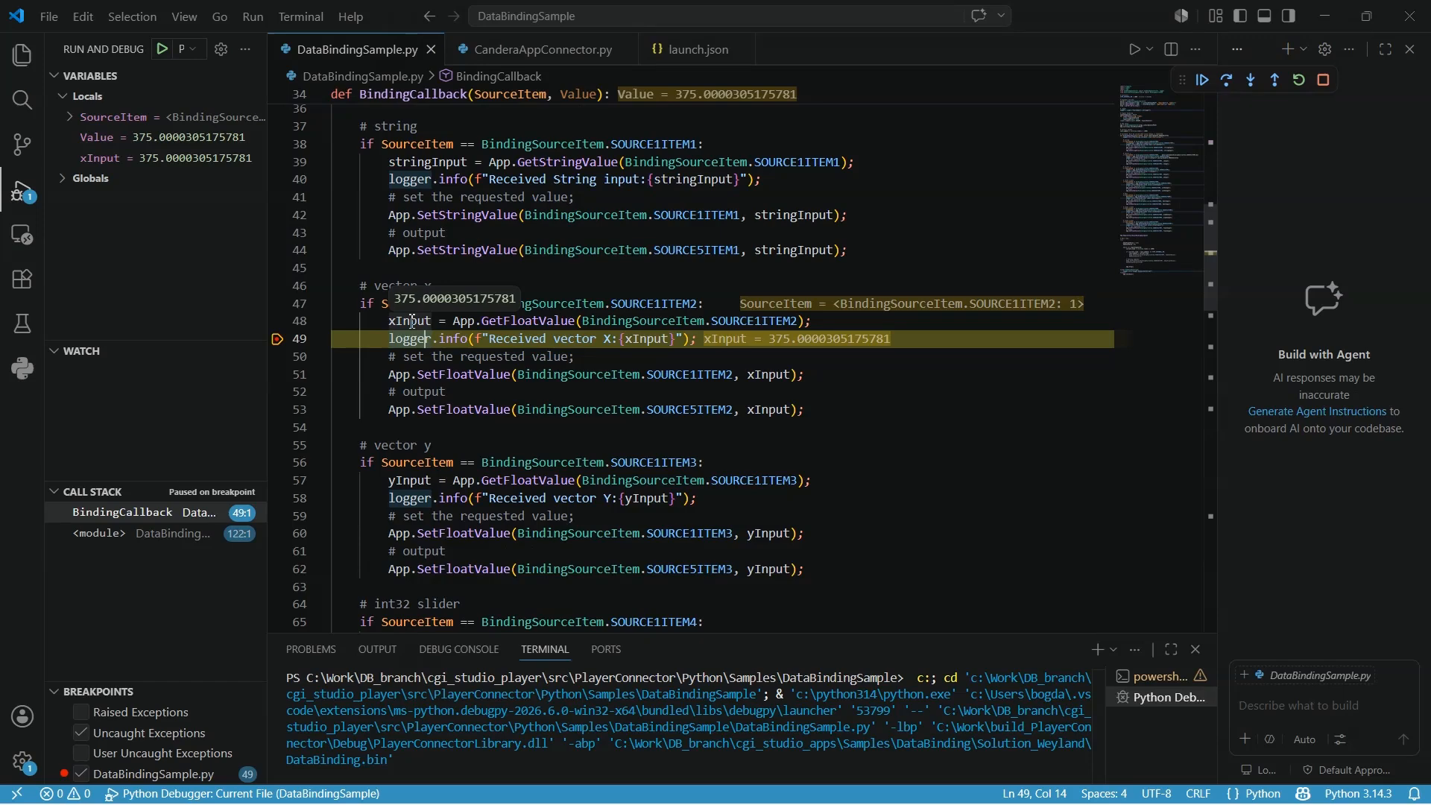
- Resume execution from the breakpoint and review the int32, bool, alpha and float handlers in the callback
left_click(1204, 80)
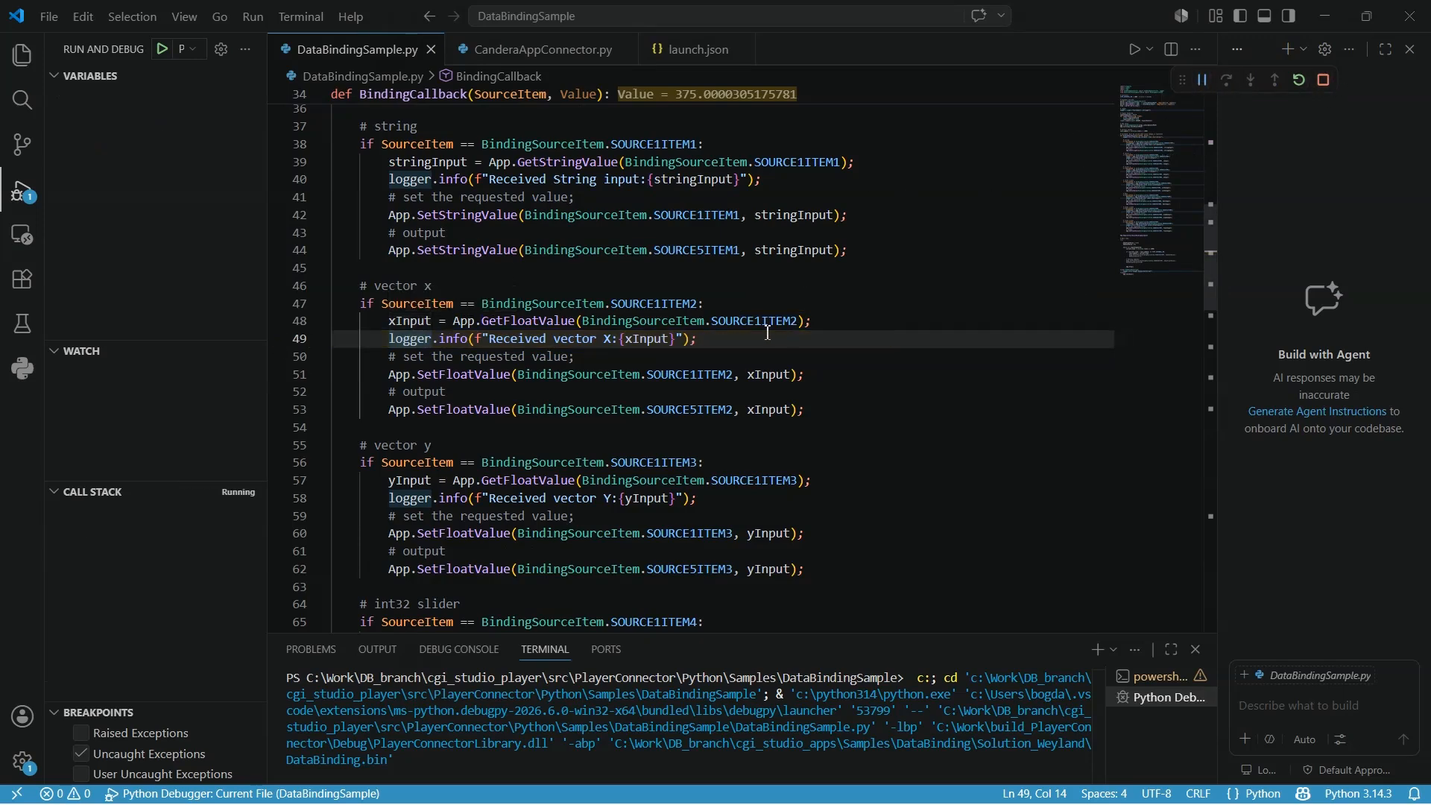
scroll(767, 333, "up", 1)
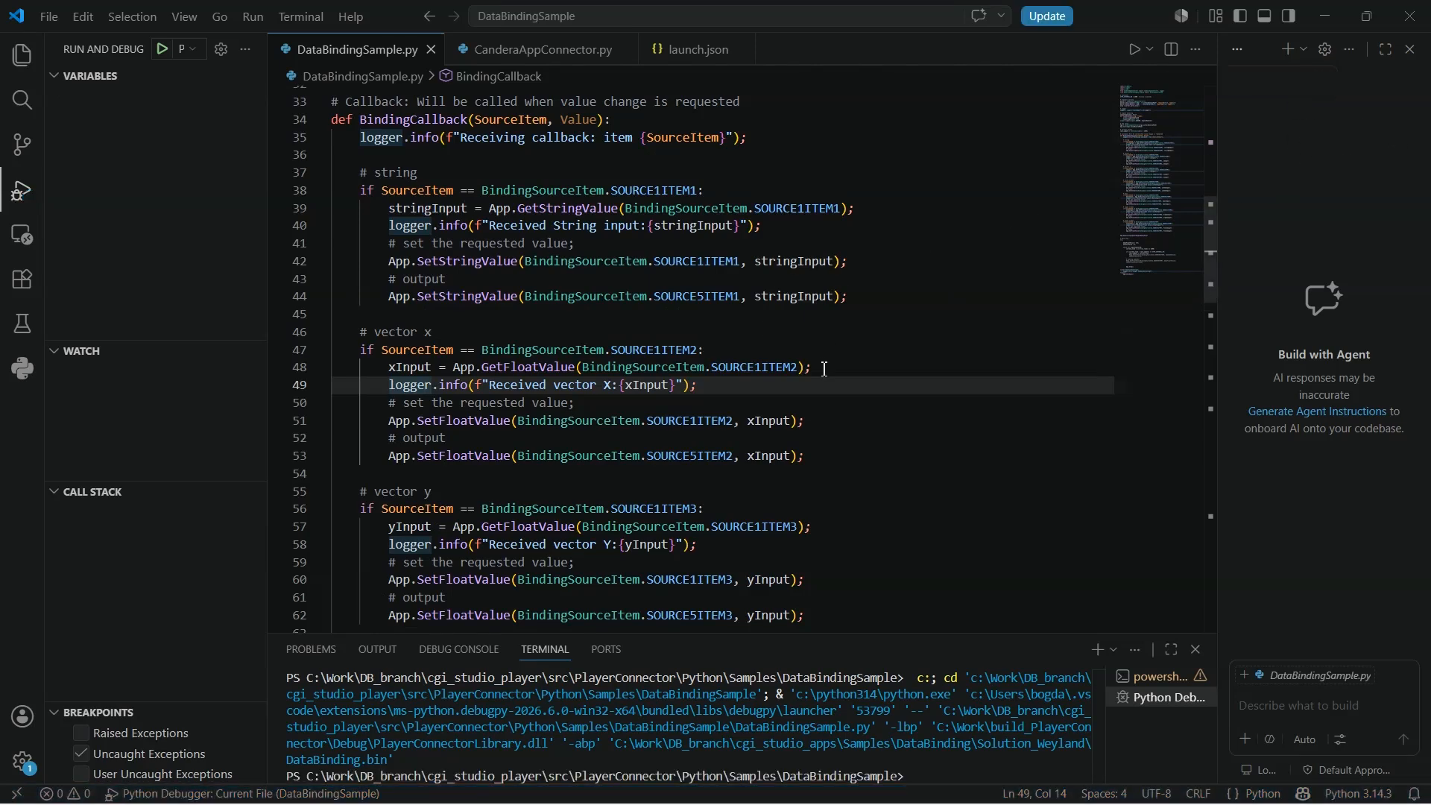
scroll(825, 369, "down", 5)
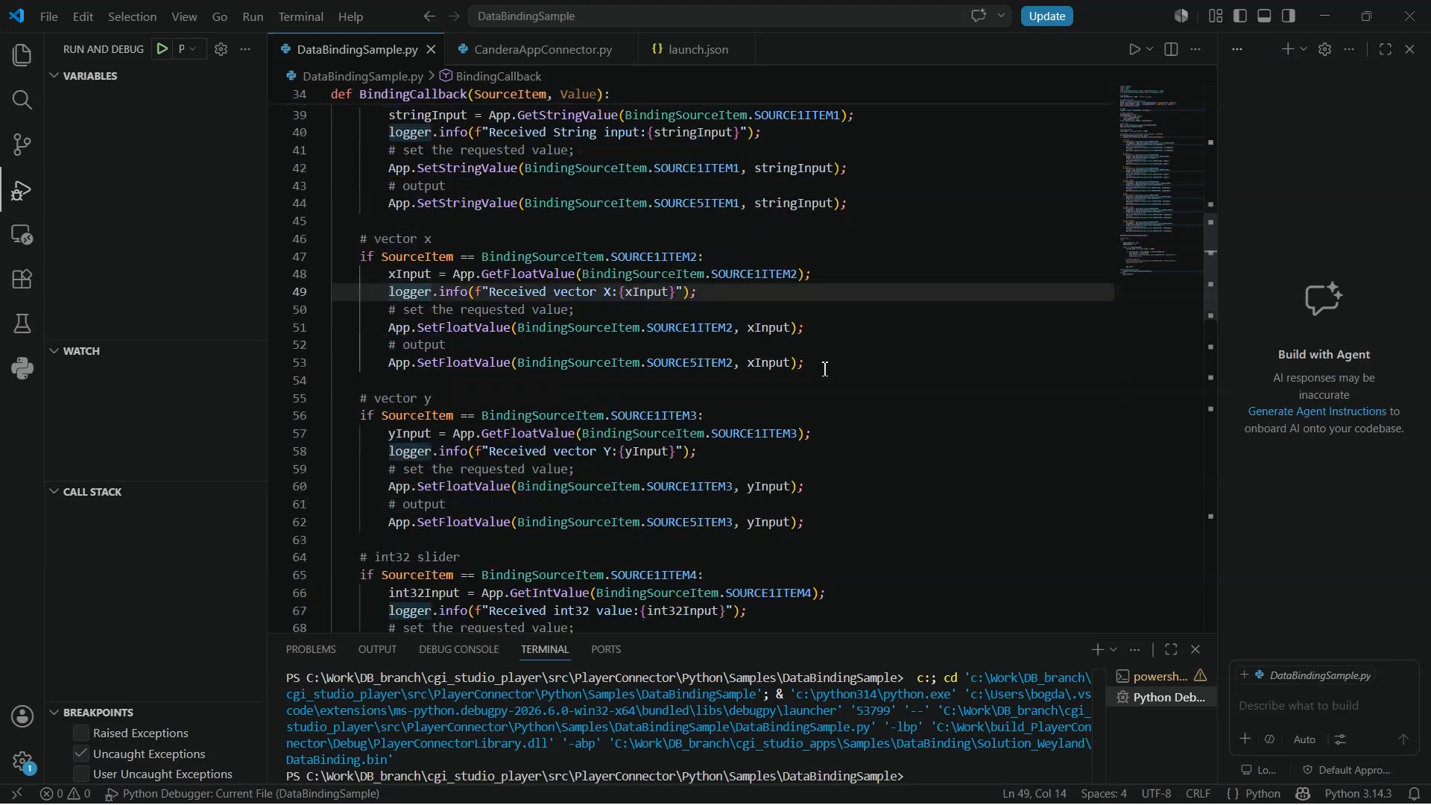
scroll(825, 369, "down", 5)
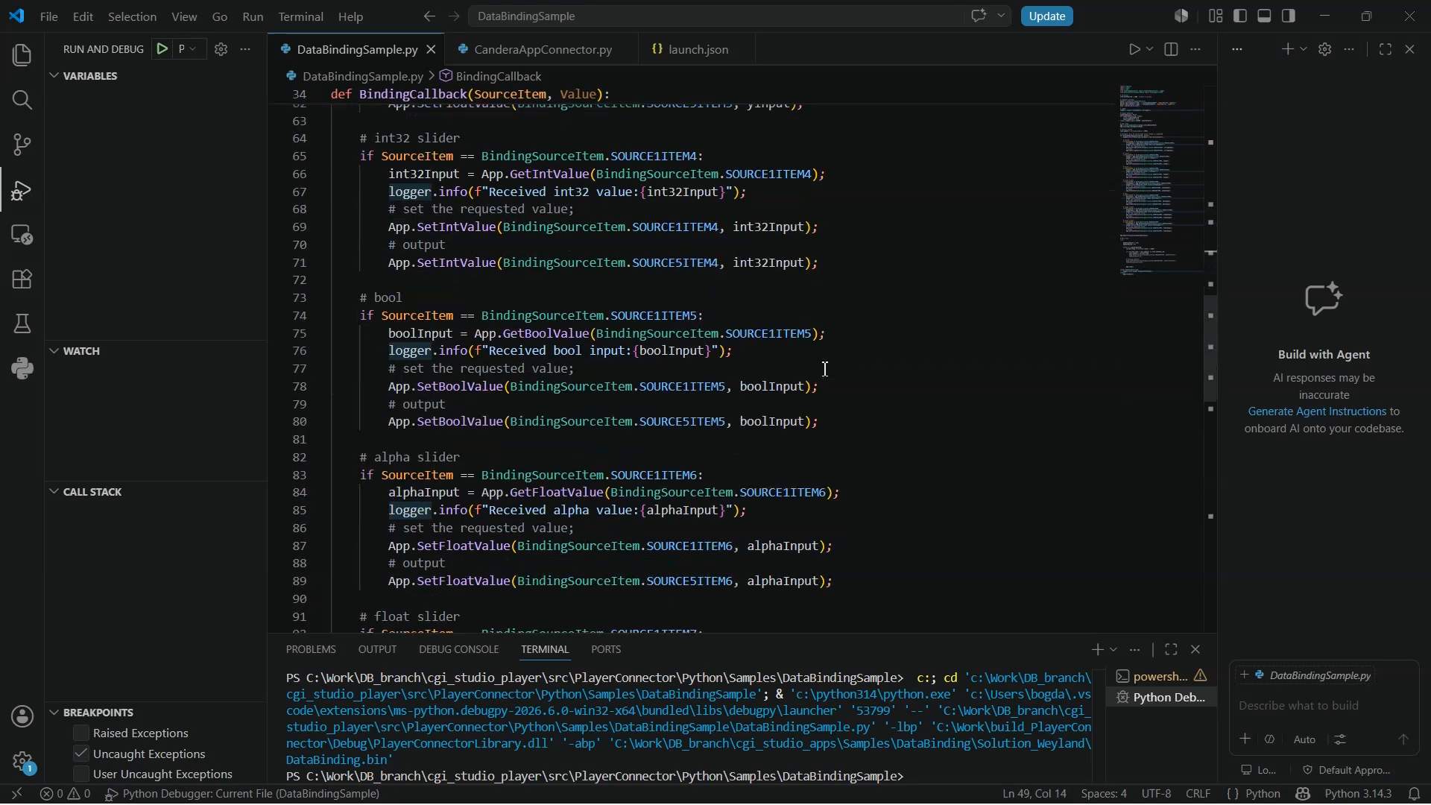
scroll(824, 369, "down", 3)
scroll(827, 365, "up", 1)
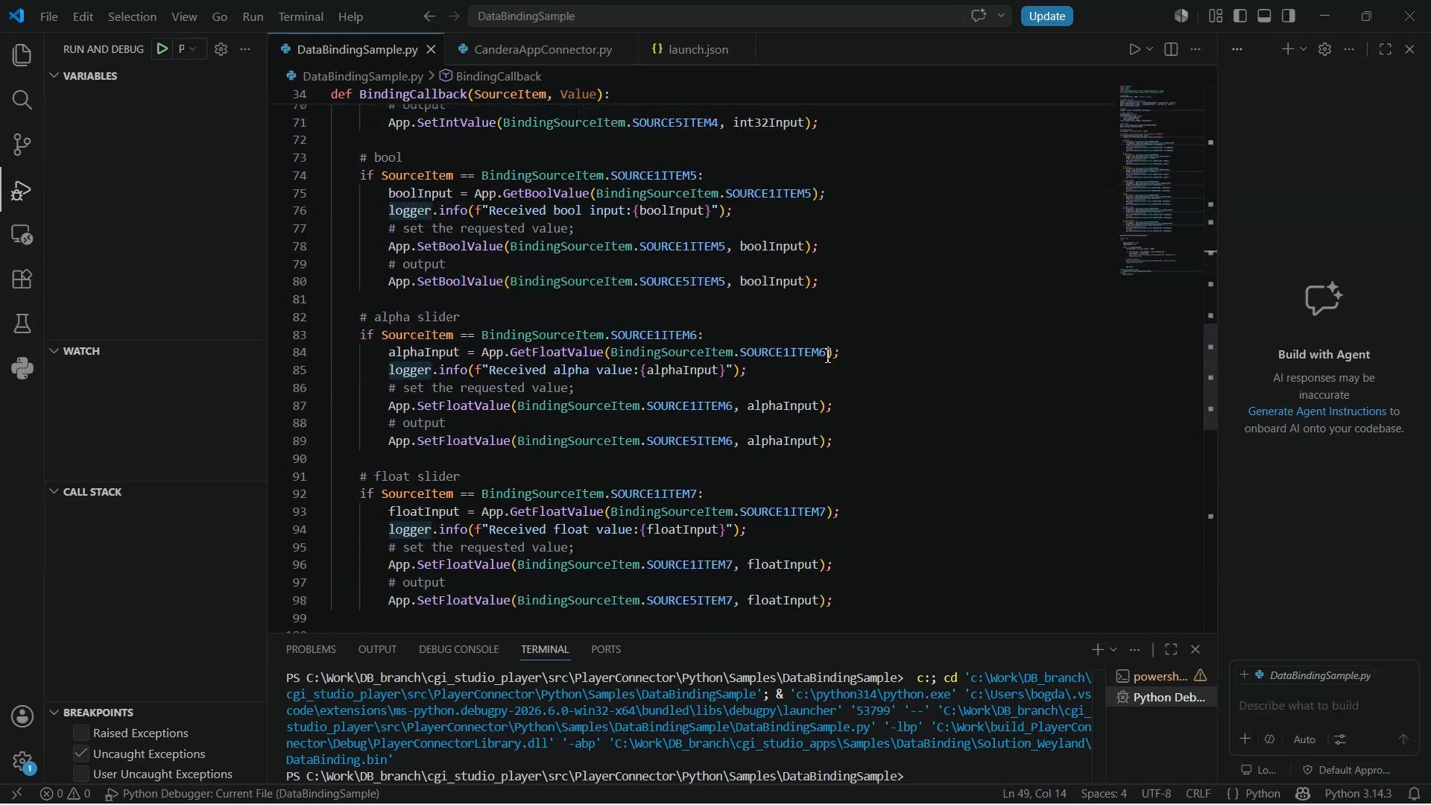
scroll(829, 356, "up", 5)
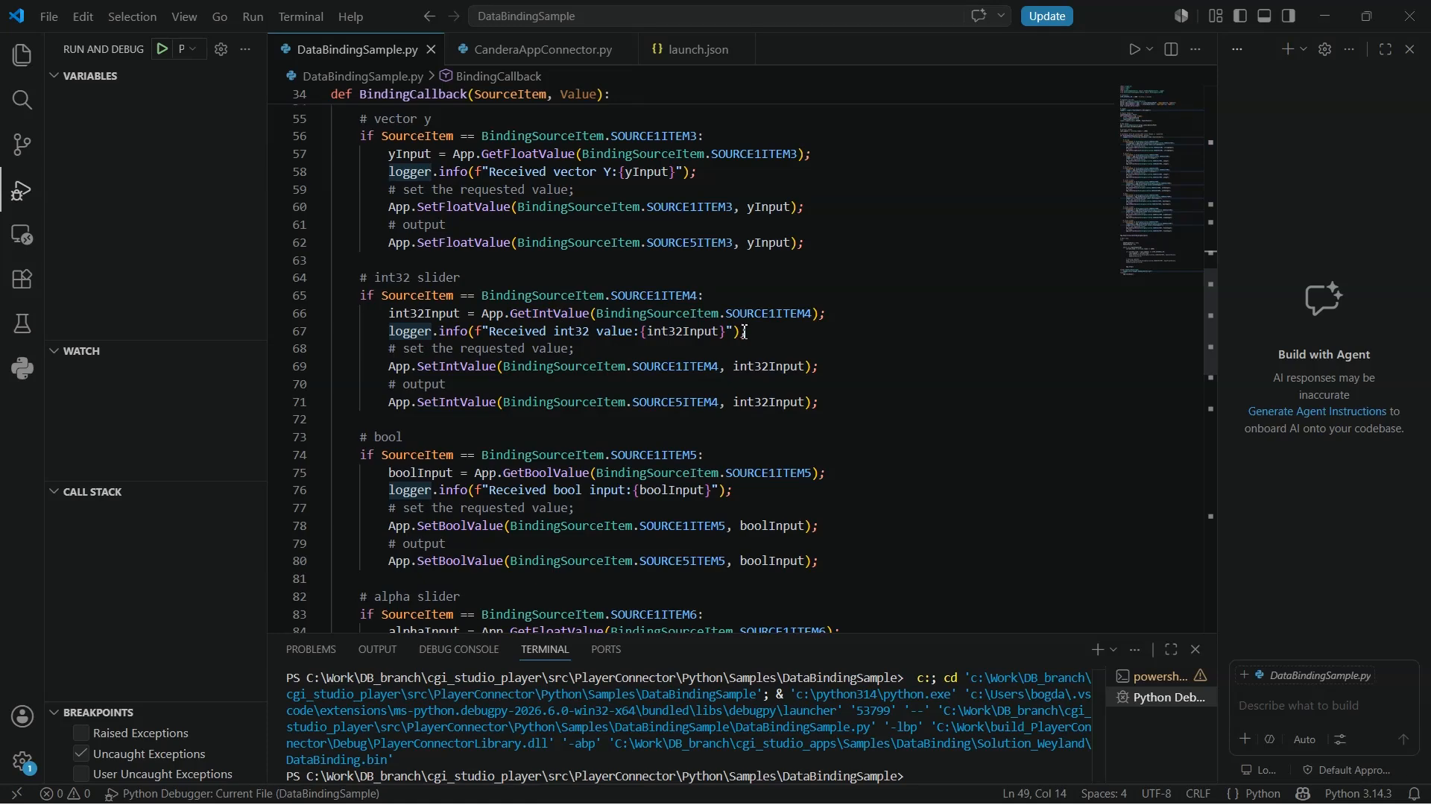
left_click(770, 336)
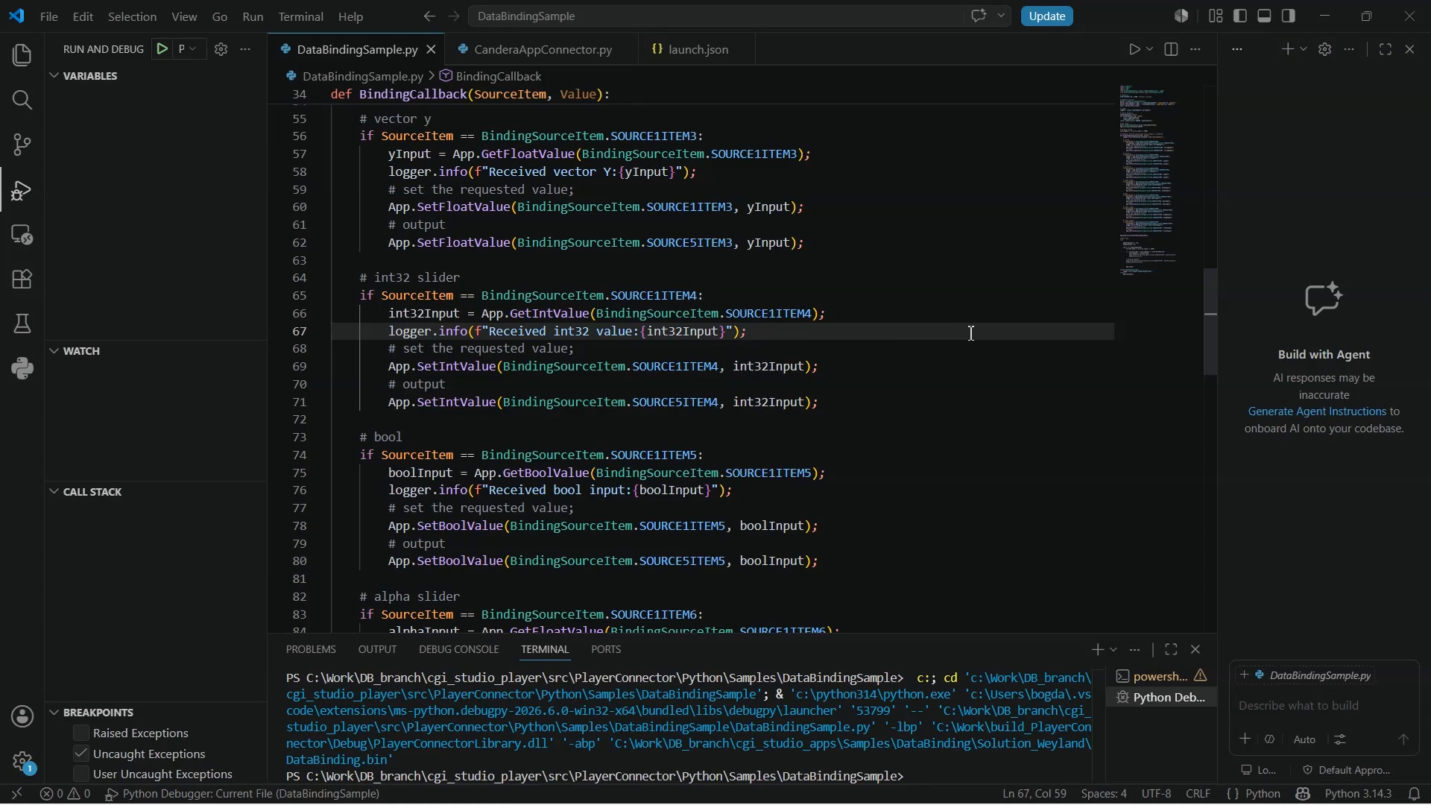
key("Return")
key("Return")
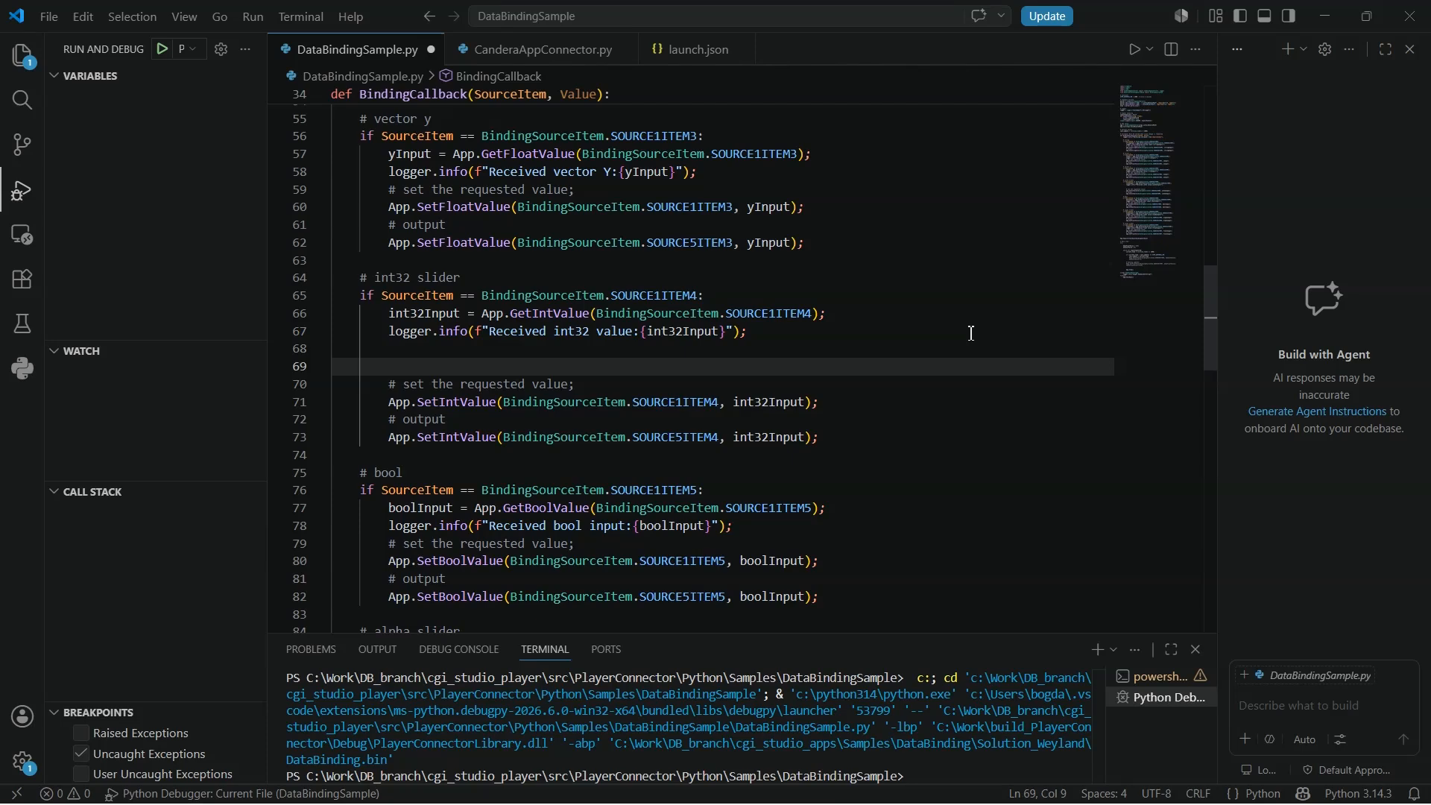
type("if (int32")
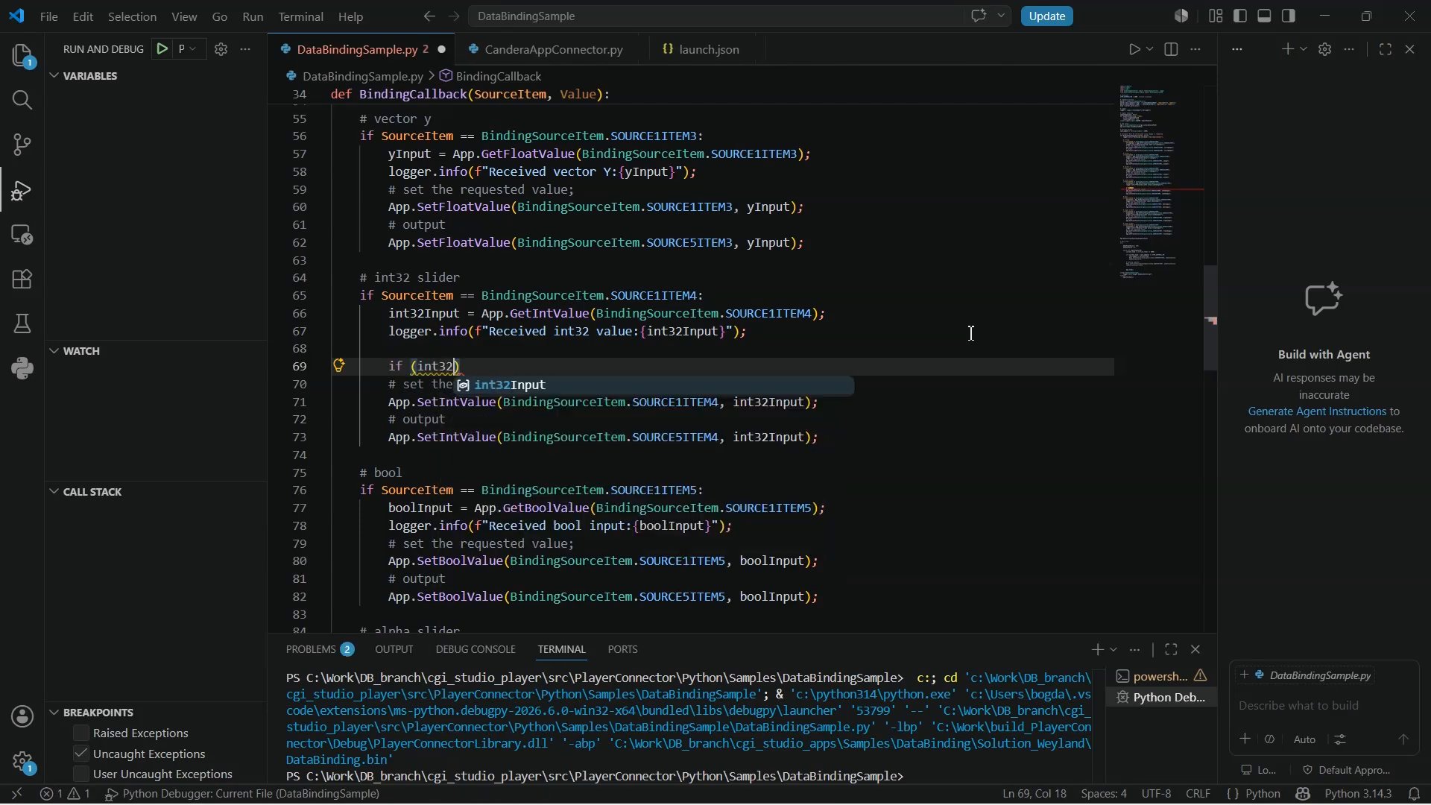
type("Input")
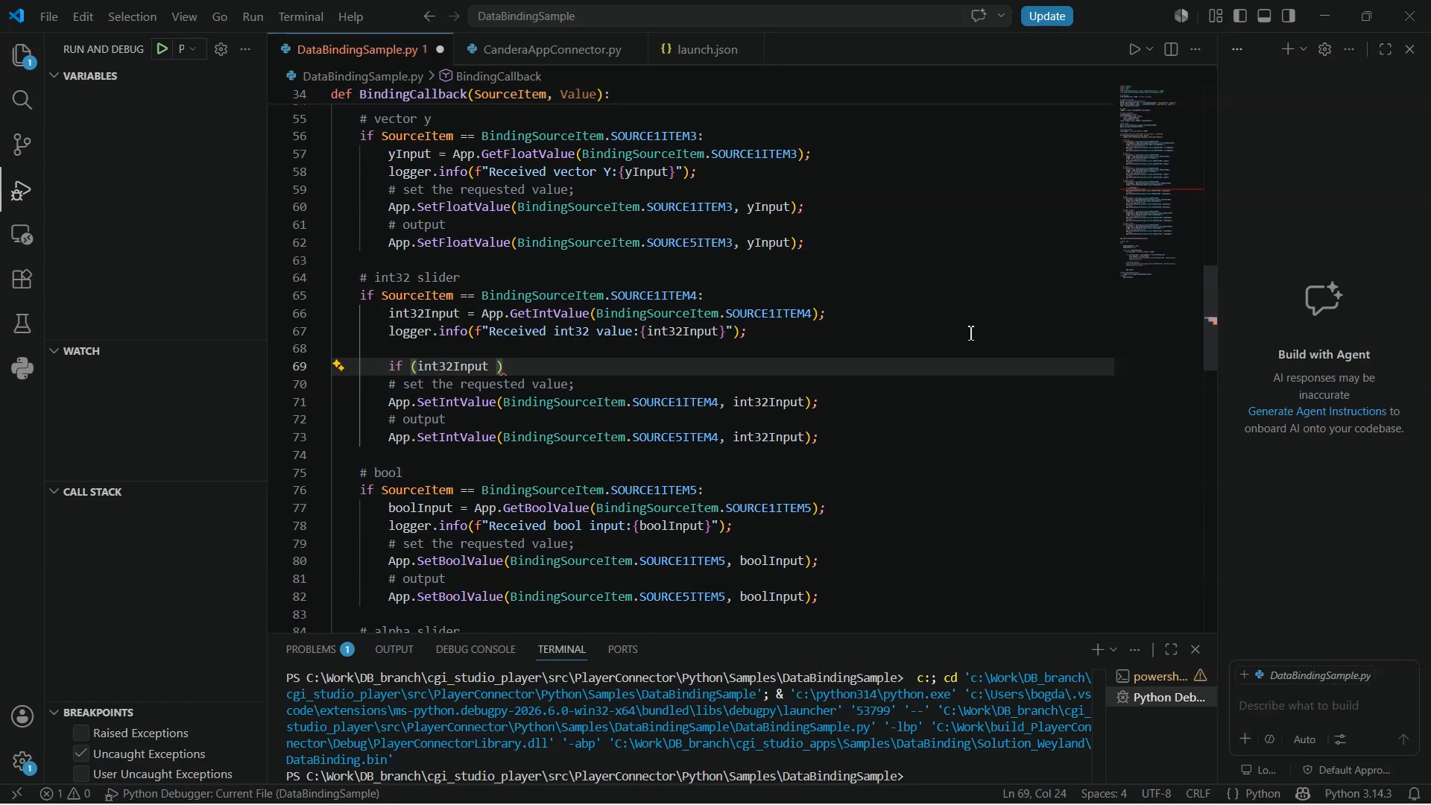
type(">")
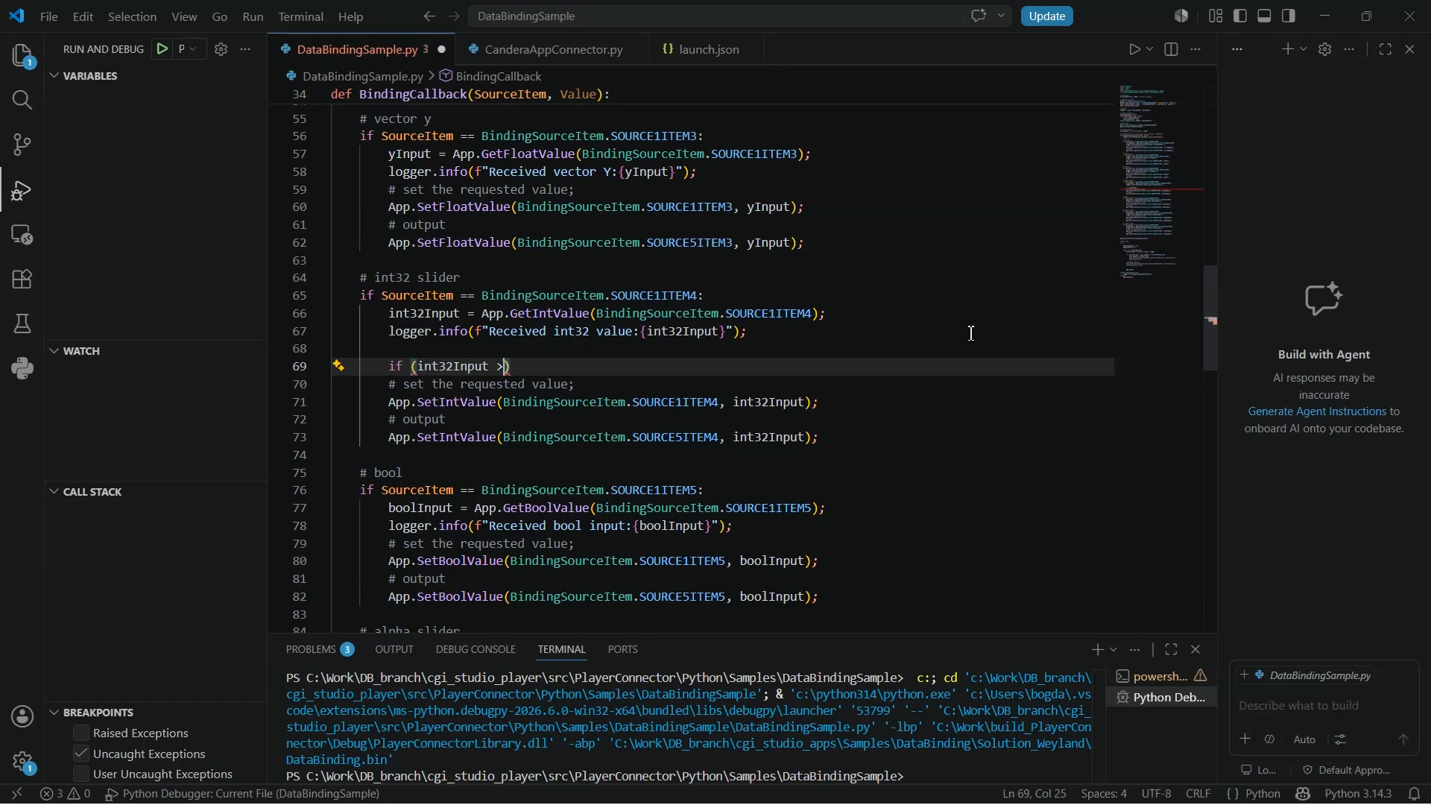
type(" 1")
type("000000")
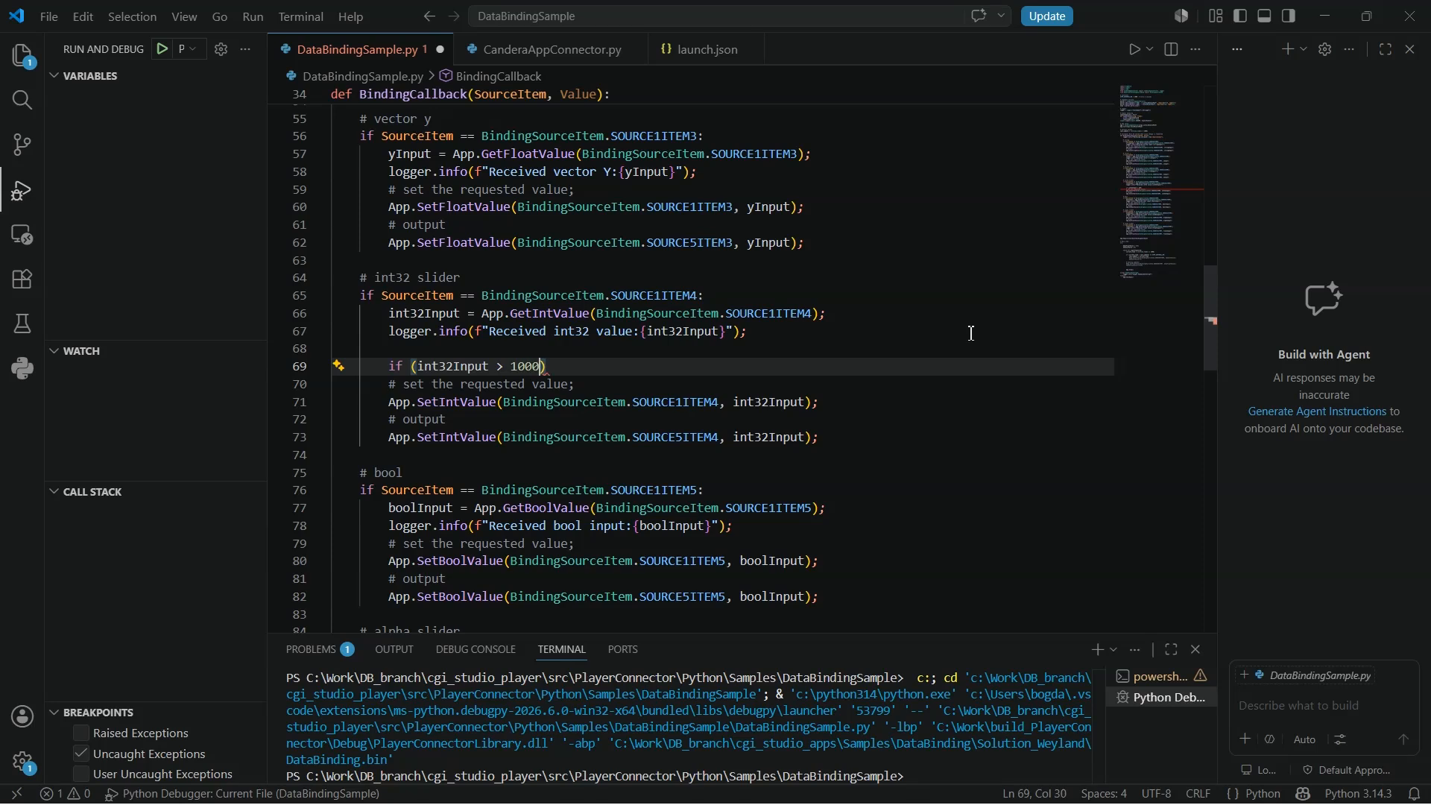
type("000")
key("Return")
key("Tab")
type("int32")
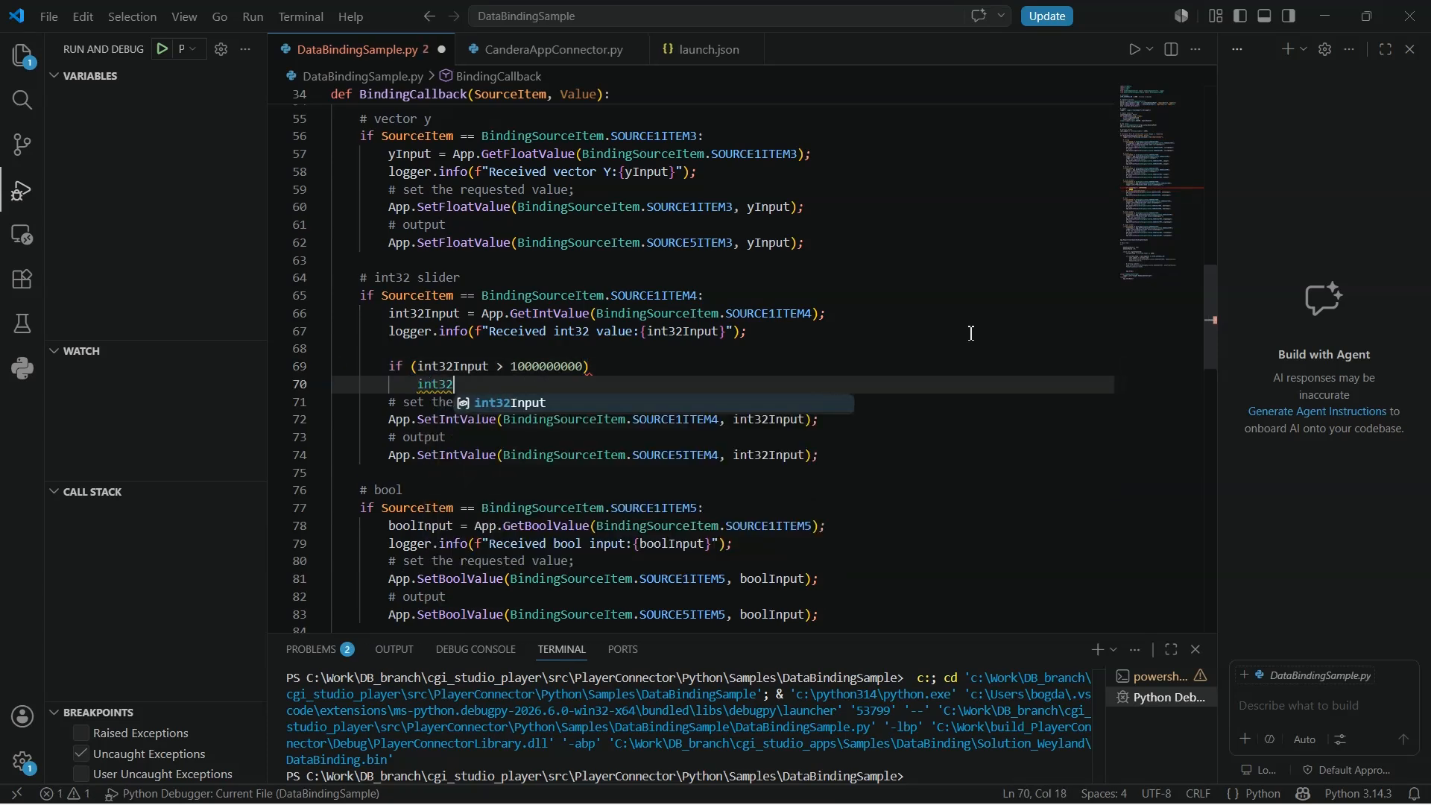
key("Tab")
type("= 10")
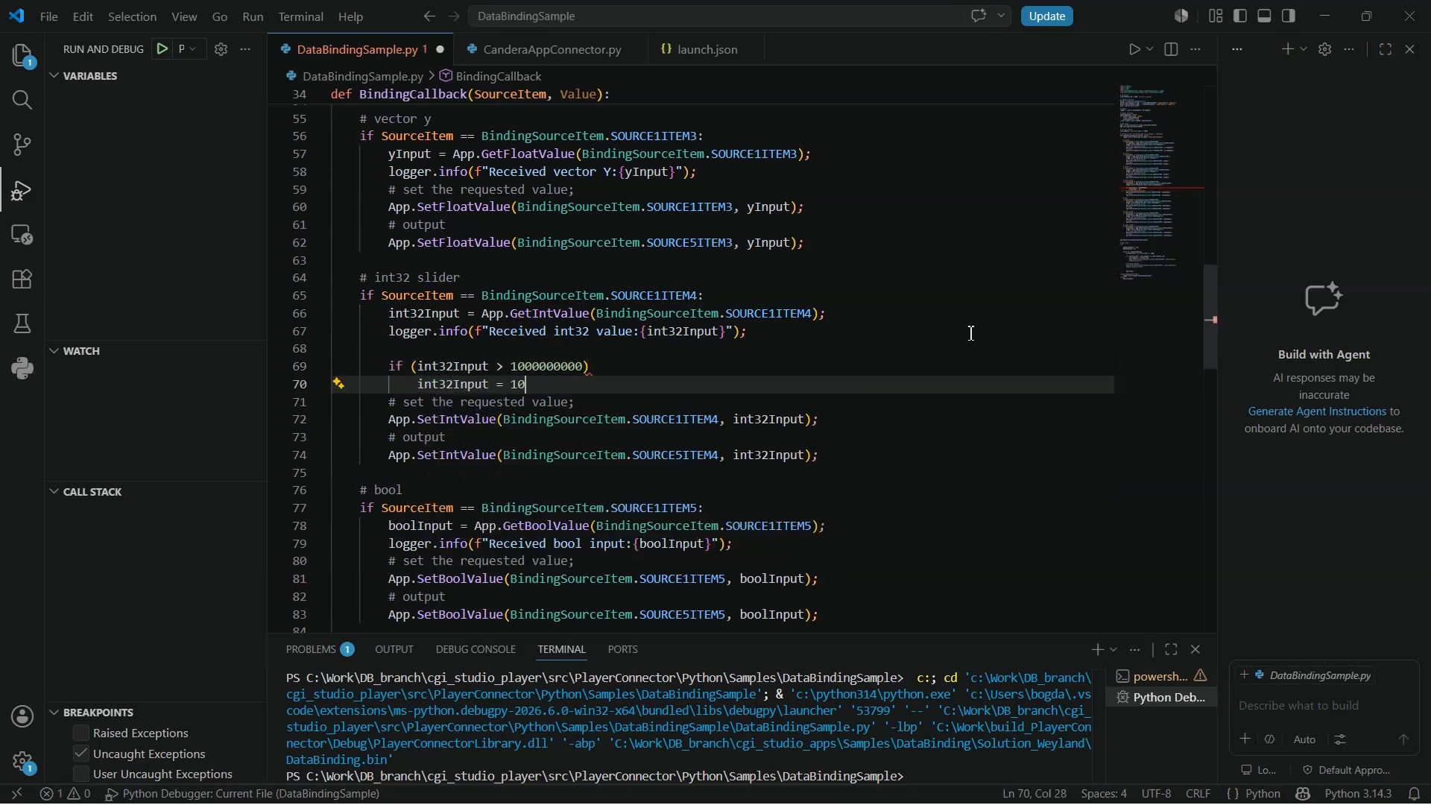
type("0000000")
key("Up")
key("End")
type(":")
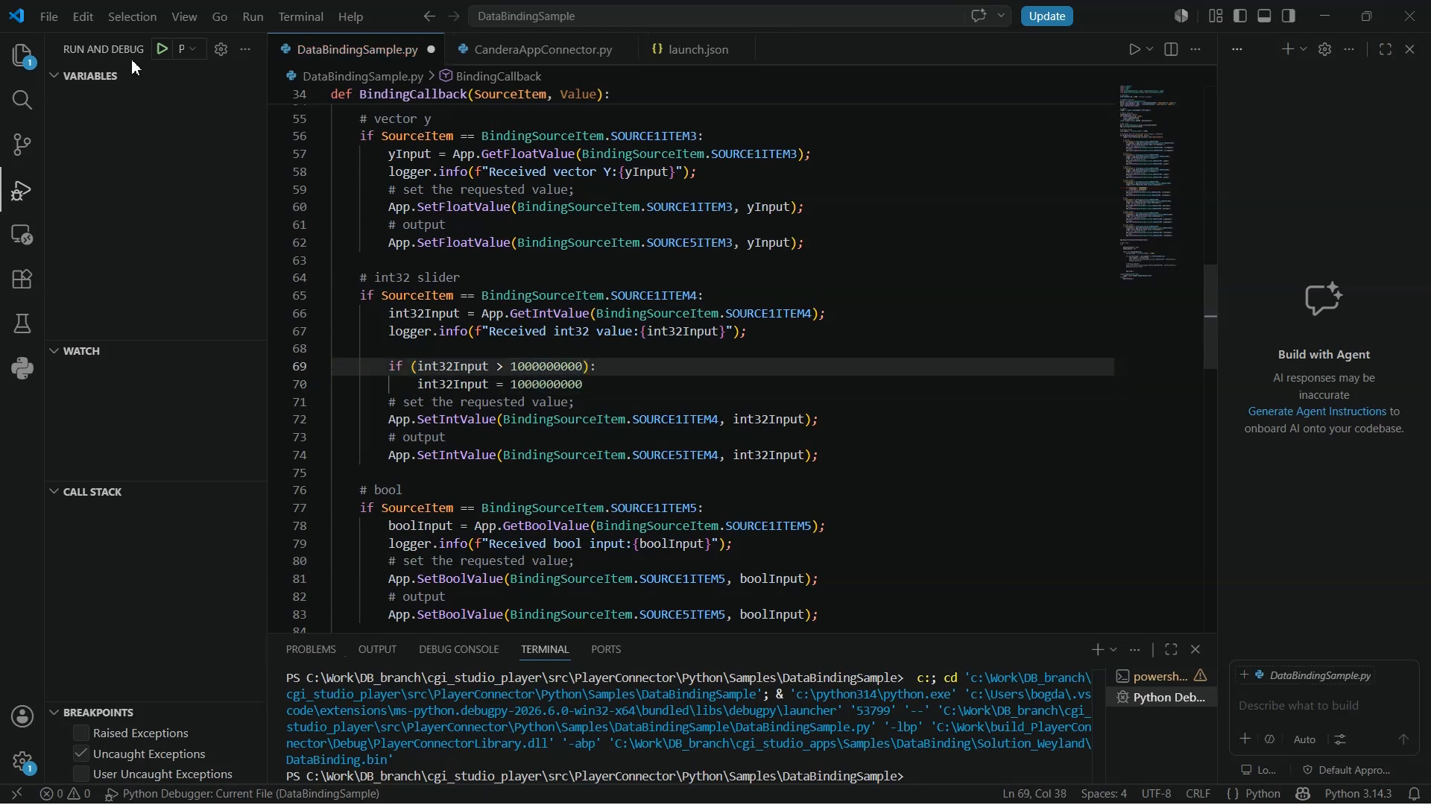
- Start debugging and drag the Int32 slider past the middle to test the clamp
left_click(162, 49)
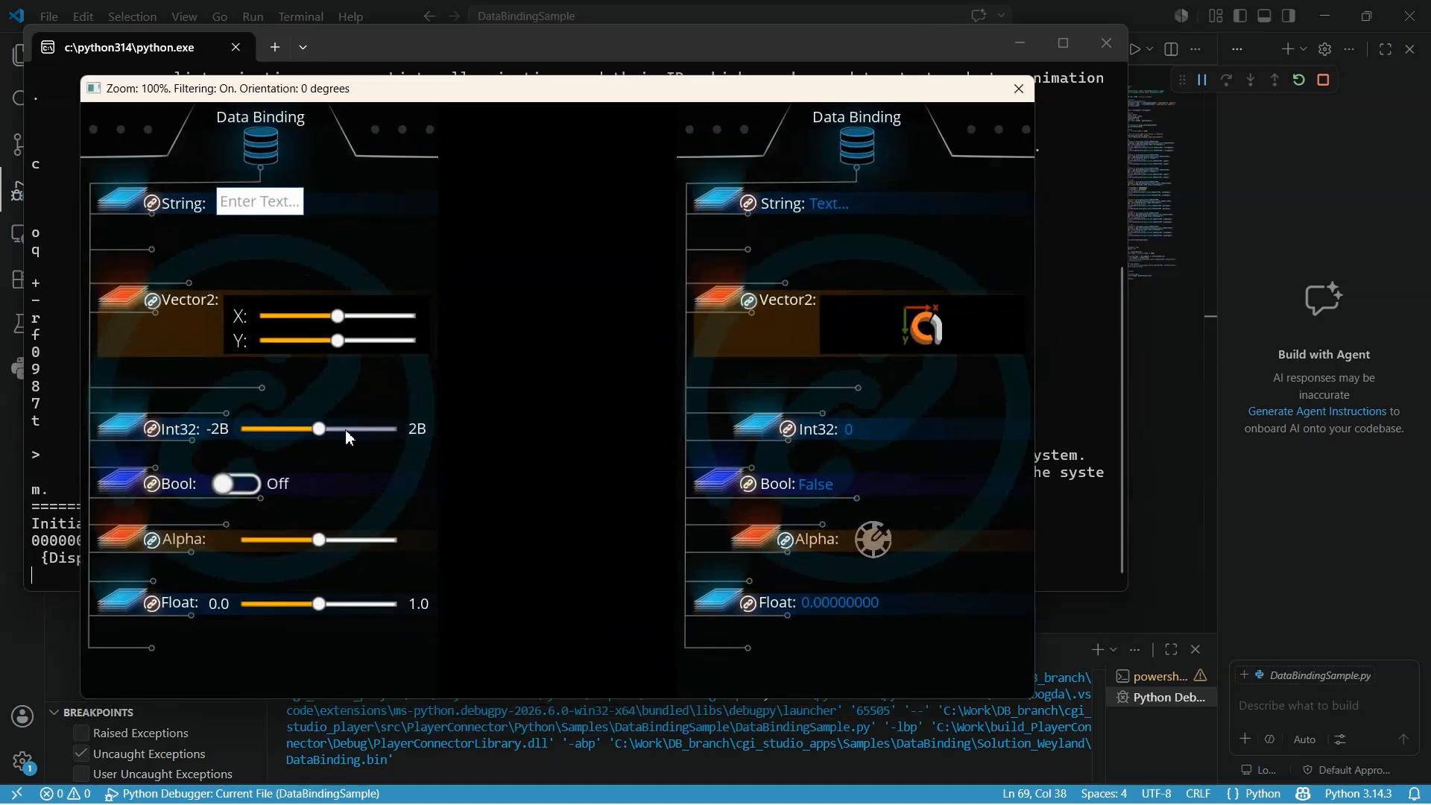
left_click(324, 429)
left_click_drag(327, 436, 365, 427)
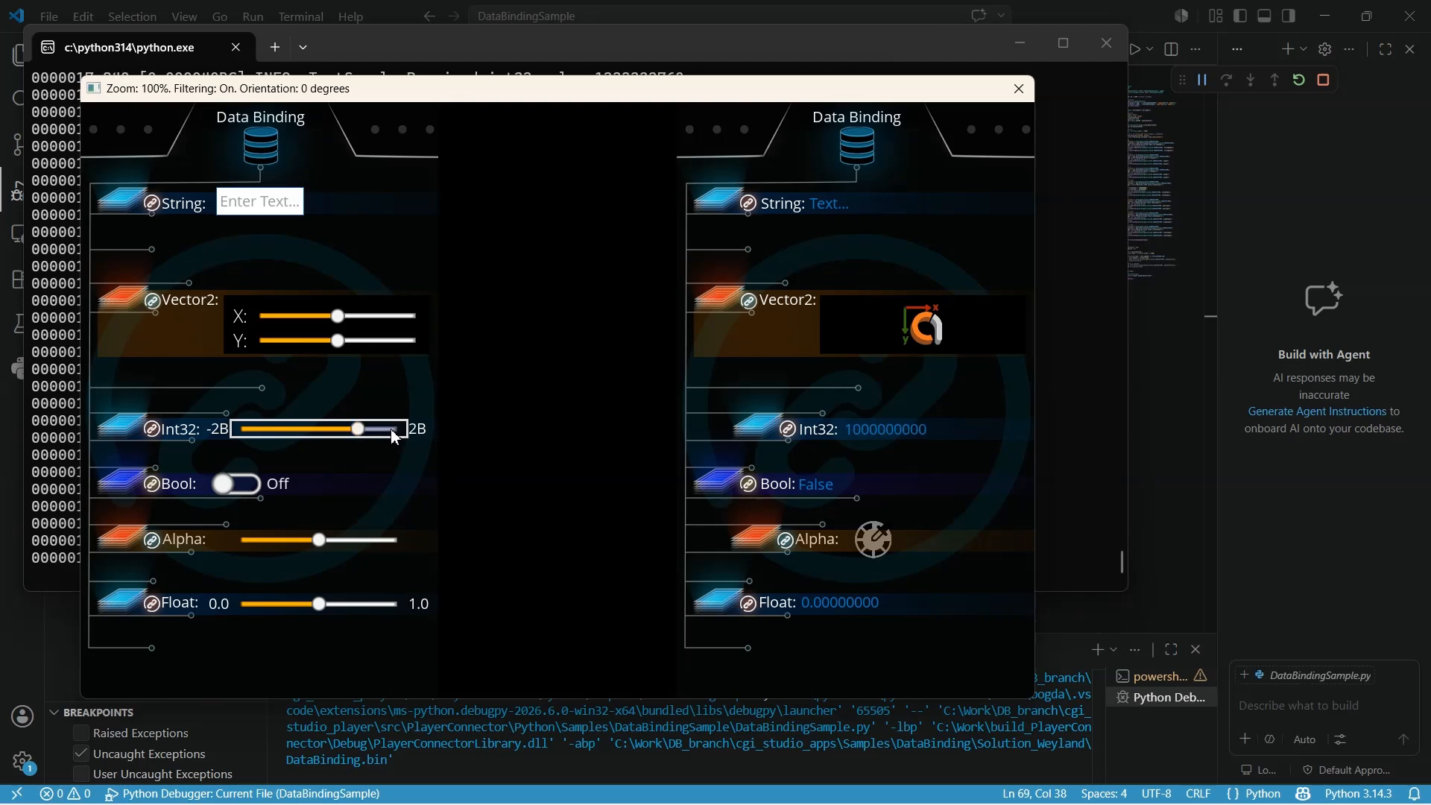
- Stop debugging and delete the two clamp lines from the int32 handler
left_click(1324, 80)
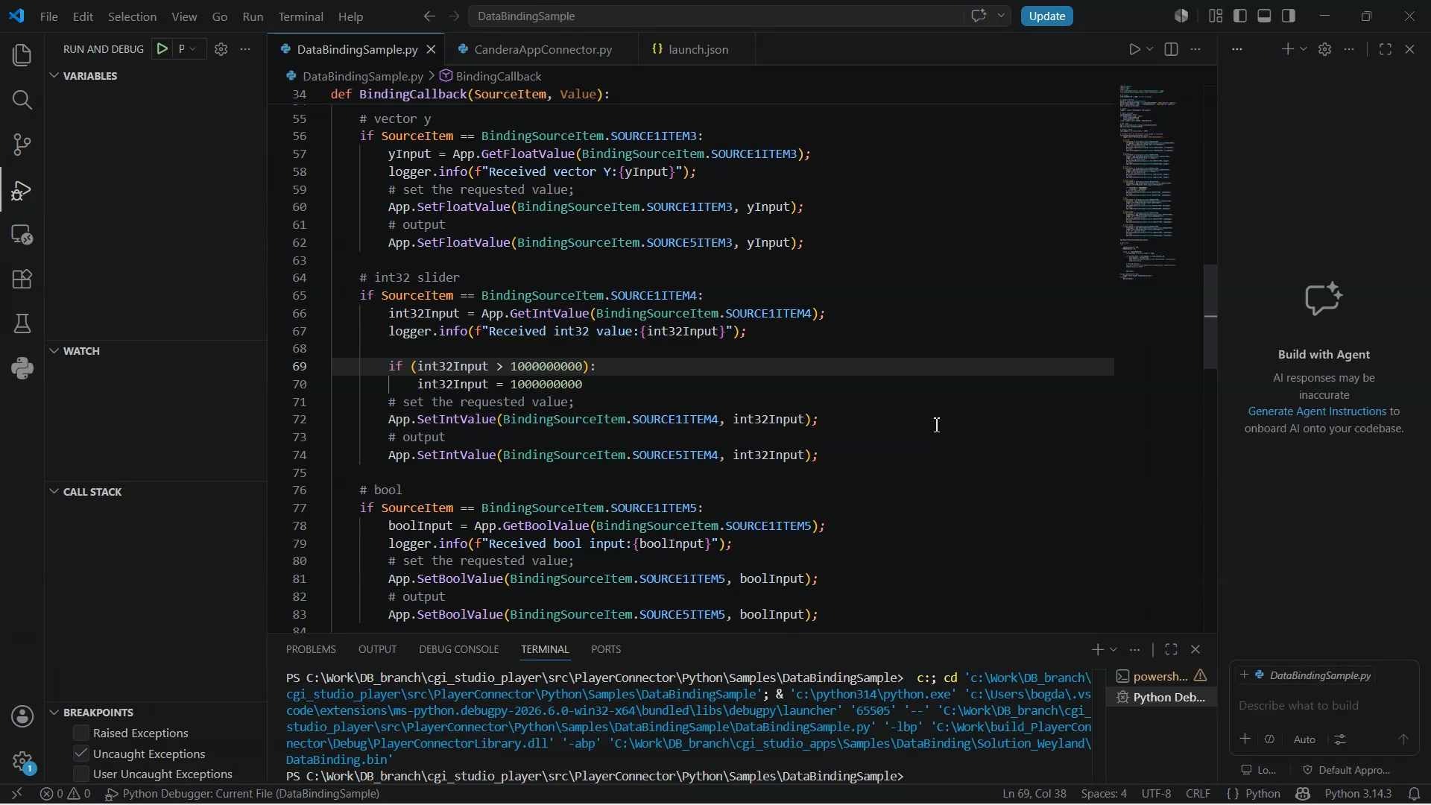
scroll(840, 425, "down", 3)
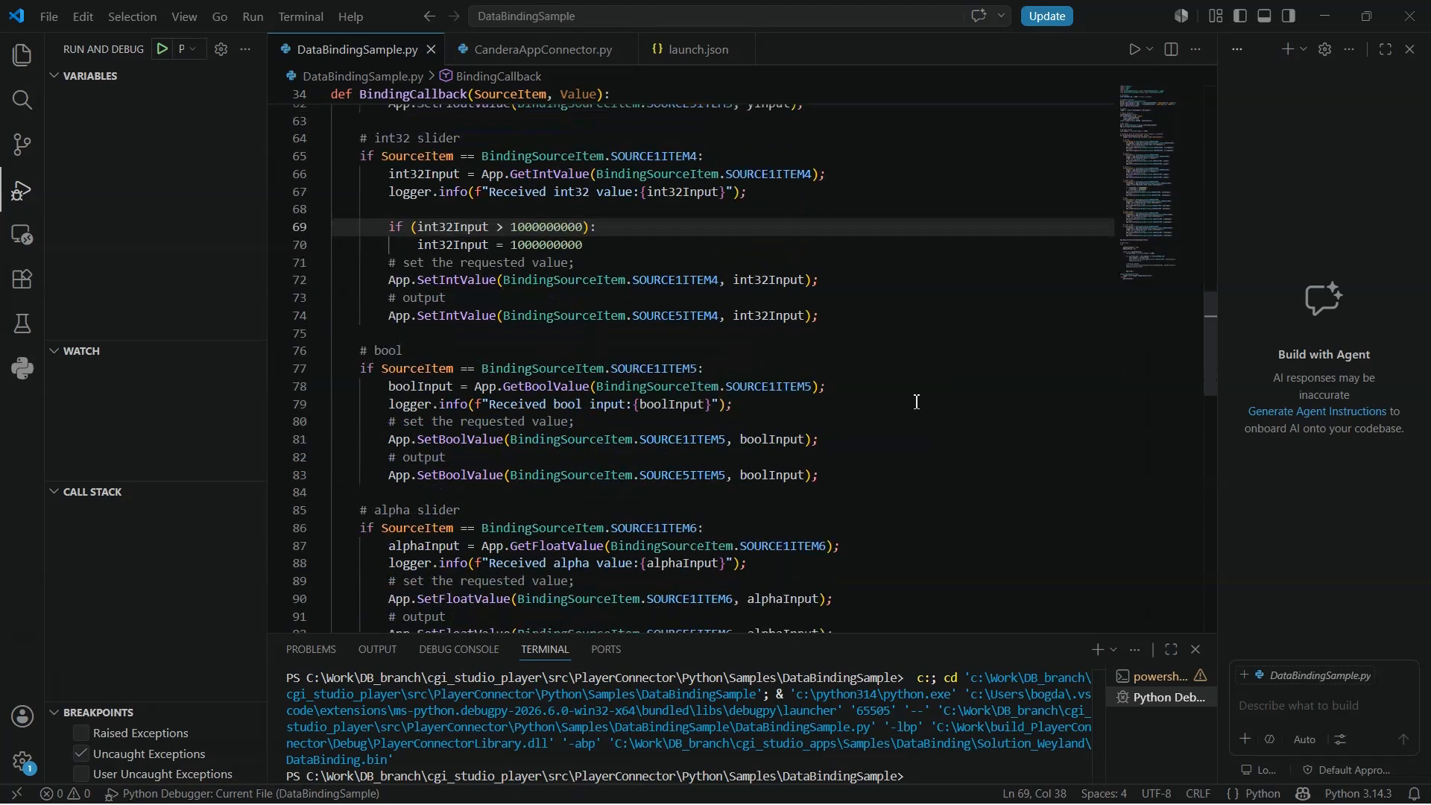
left_click(917, 403)
left_click_drag(582, 245, 287, 237)
key("BackSpace")
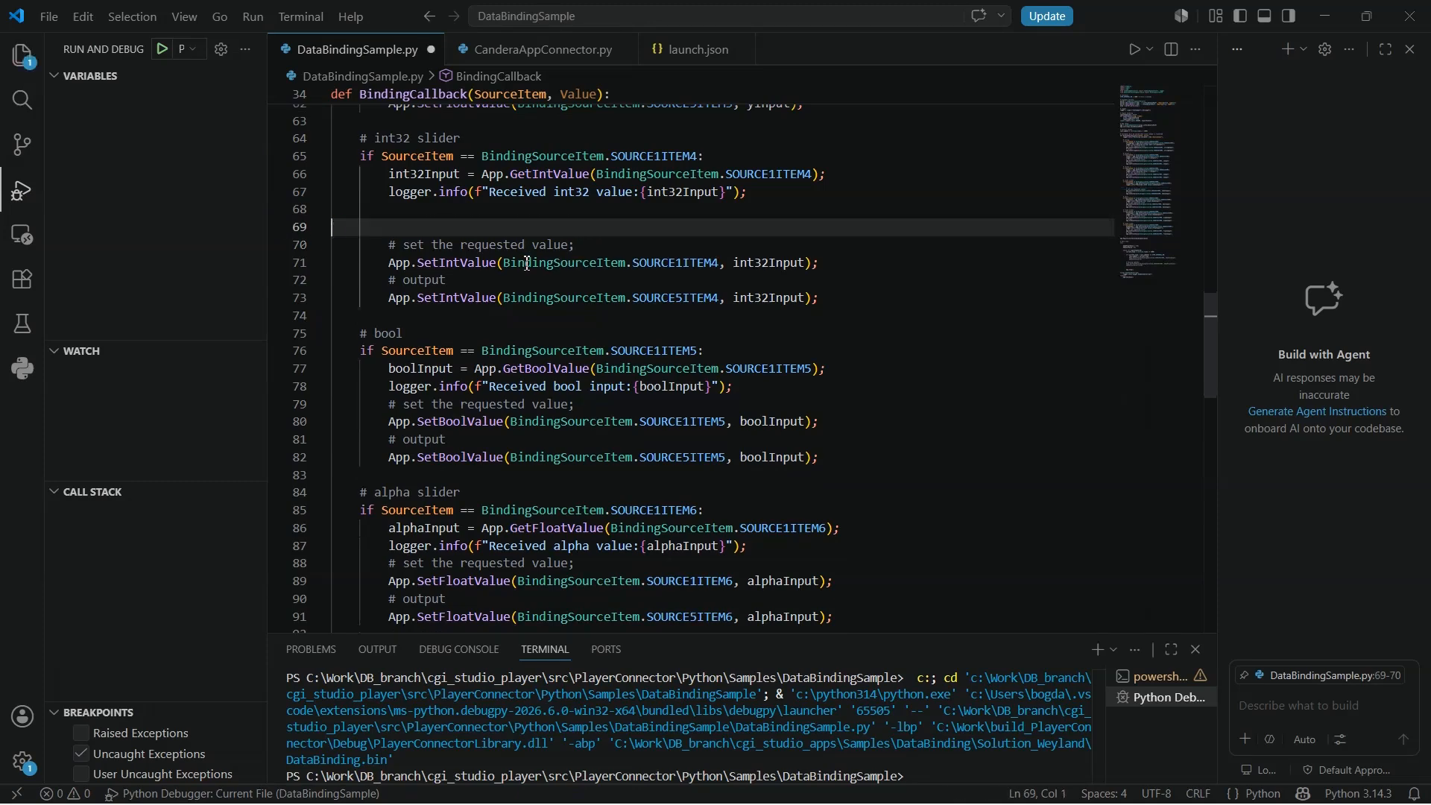
key("BackSpace")
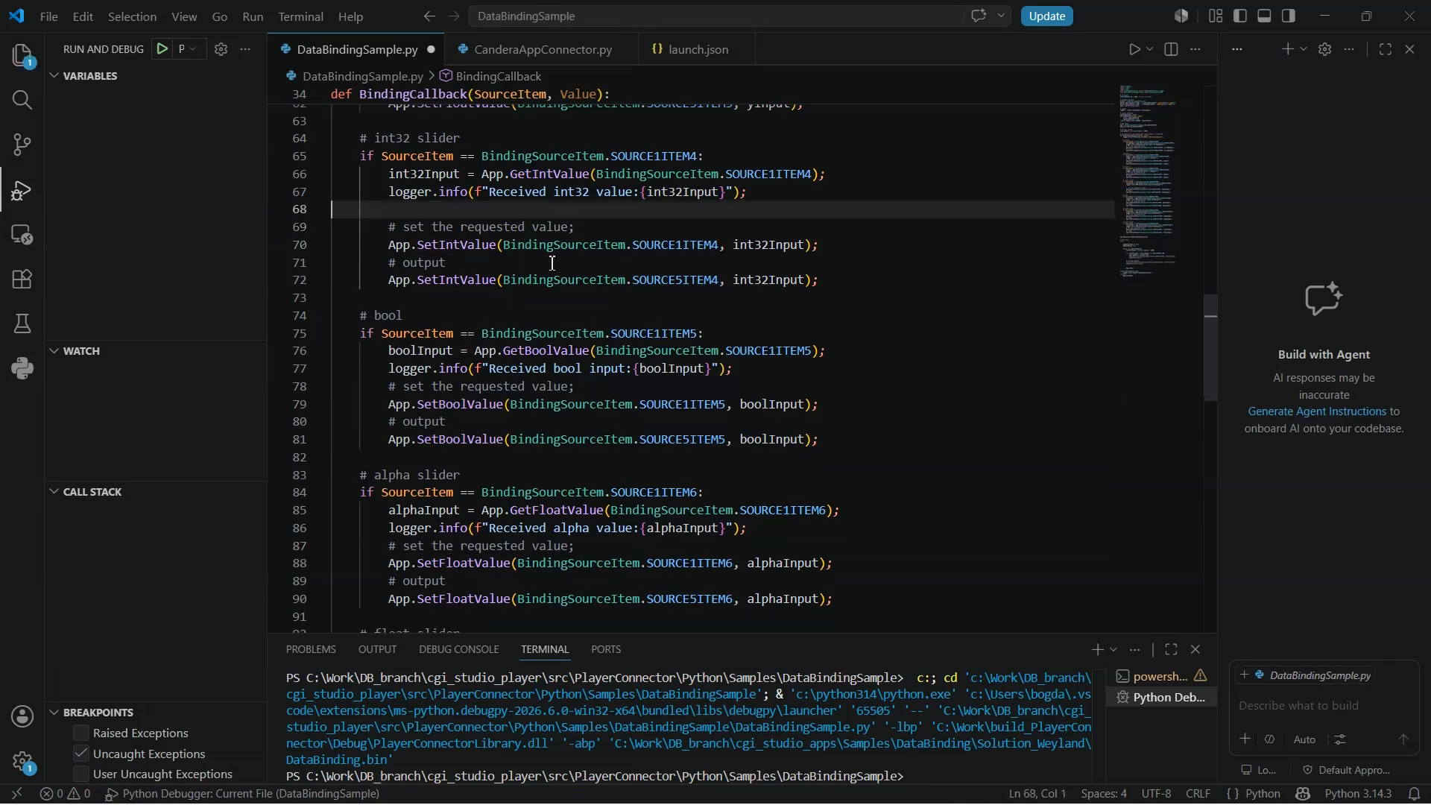
- Restart debugging and drag the Alpha, Float and Int32 sliders to their maximums
left_click(862, 351)
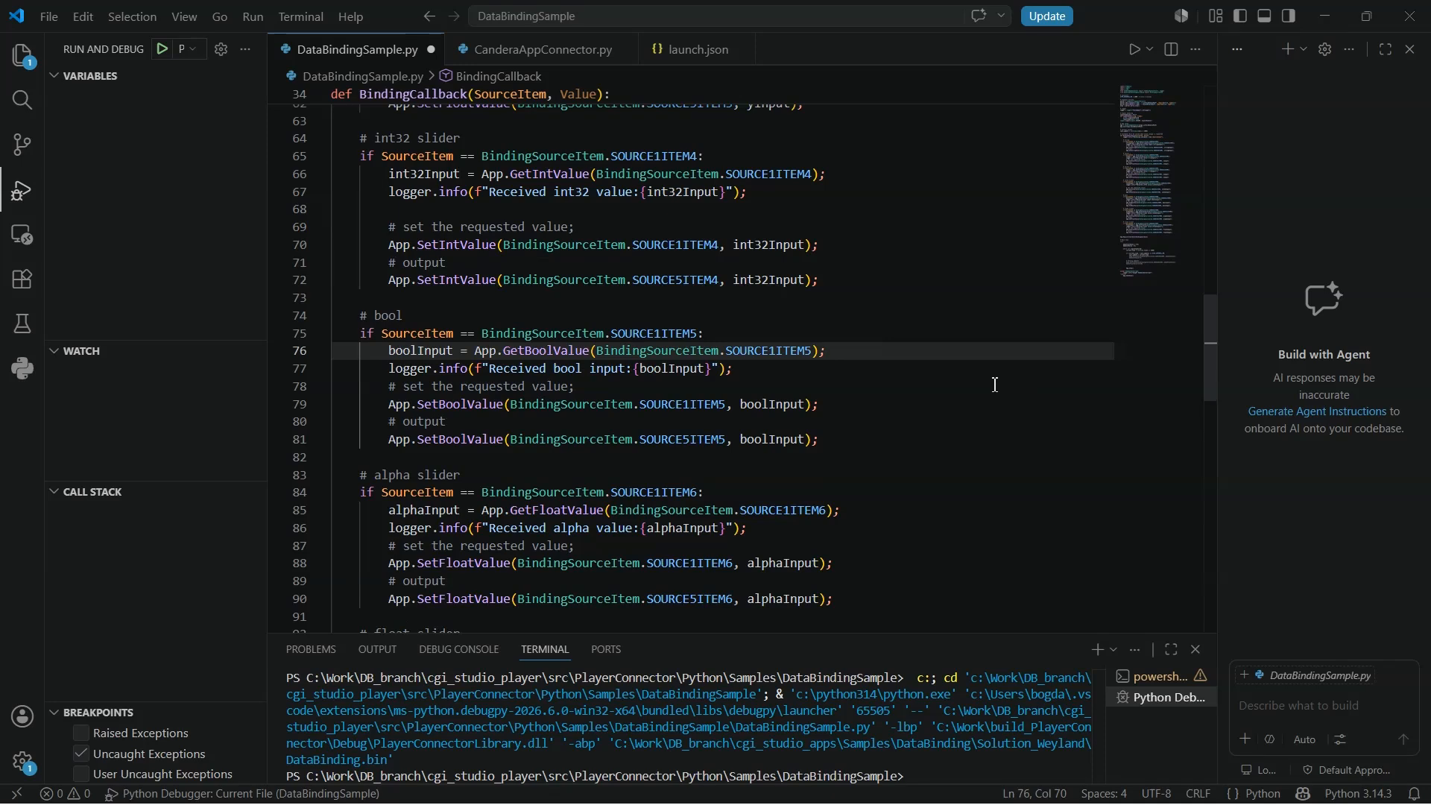
left_click(159, 52)
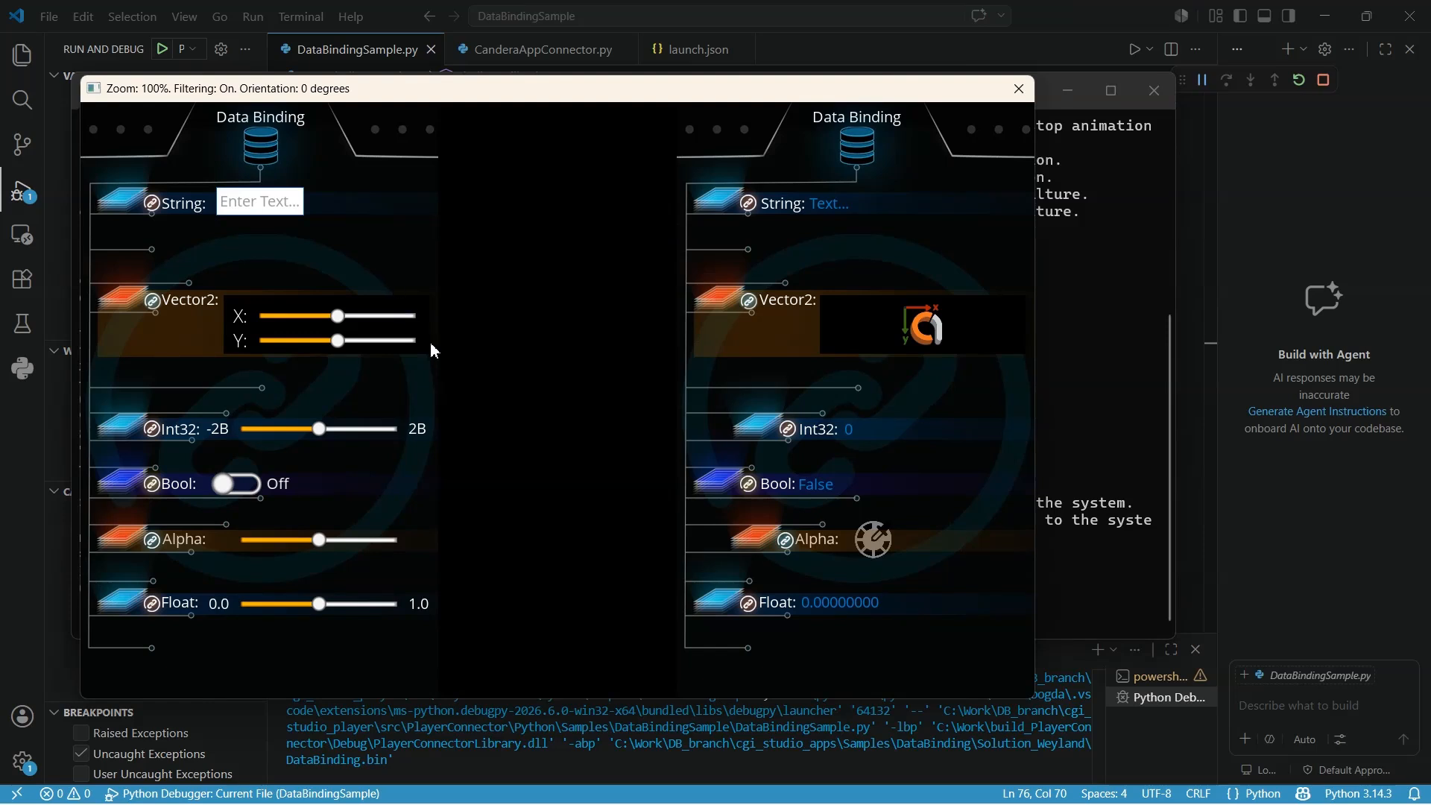
left_click_drag(285, 544, 492, 559)
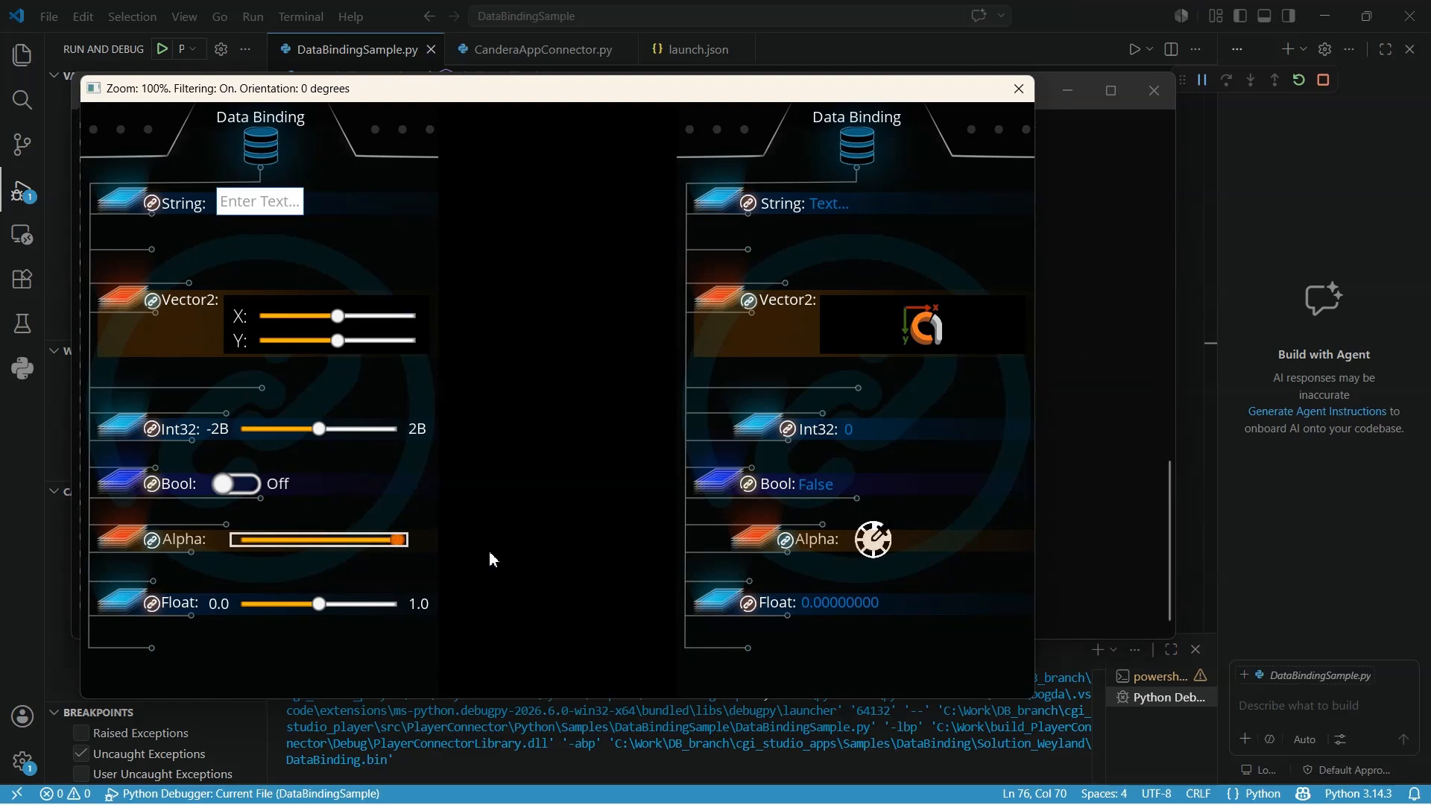
left_click_drag(322, 604, 517, 629)
left_click_drag(320, 430, 406, 439)
- Switch Bool on and drag the Vector2 sliders, moving X near its minimum
left_click(237, 484)
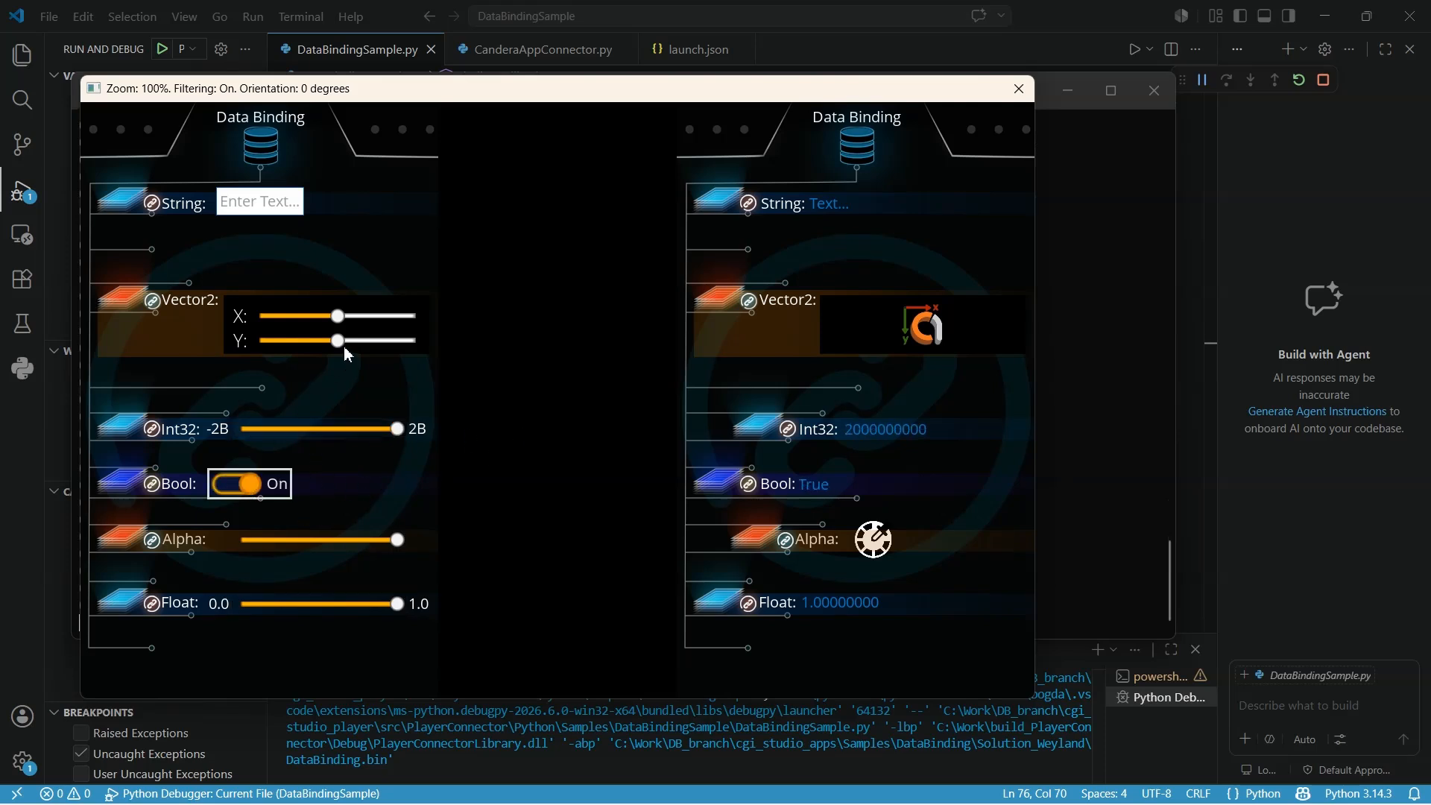
left_click_drag(343, 345, 278, 319)
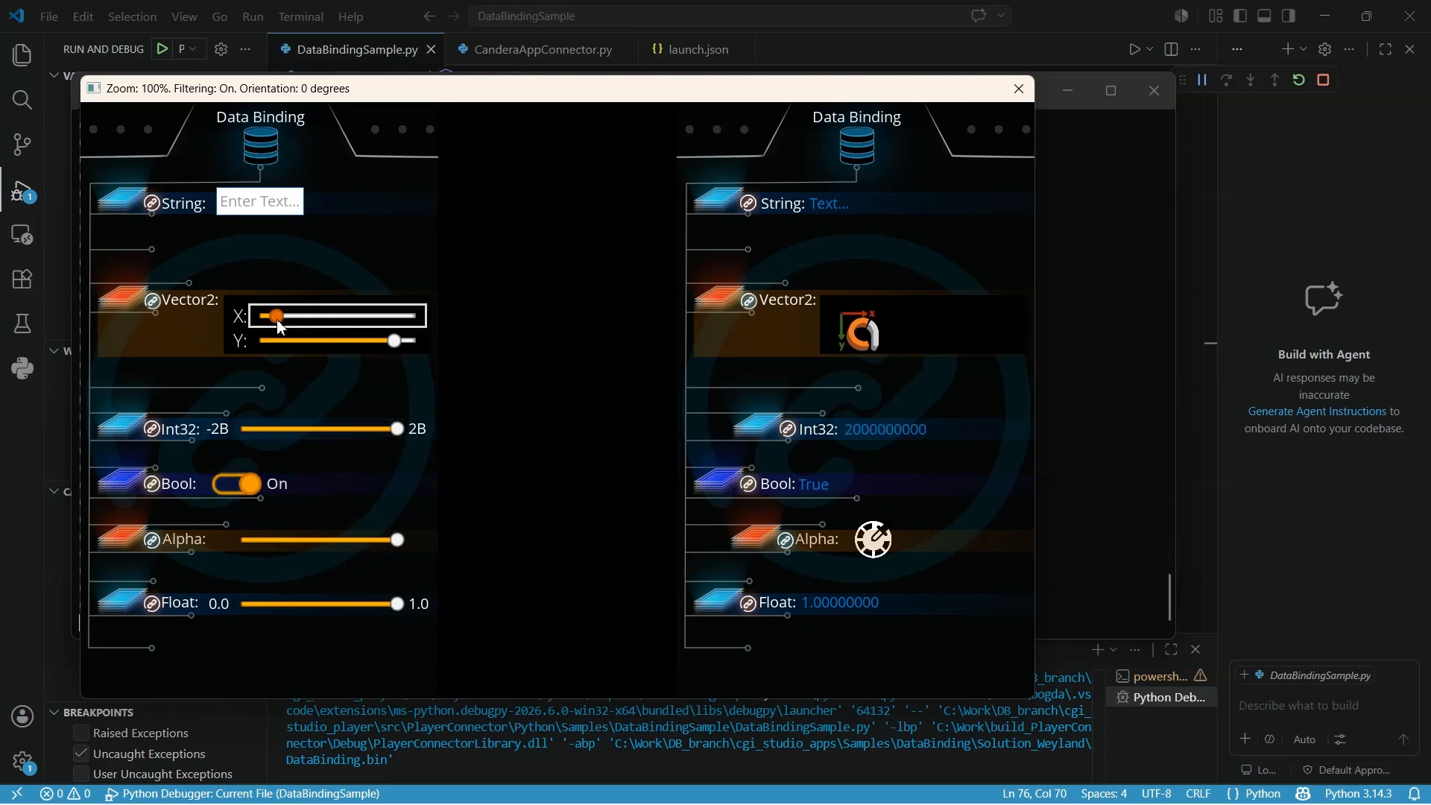
- Enter hello in the String text field
left_click(259, 207)
type("hello")
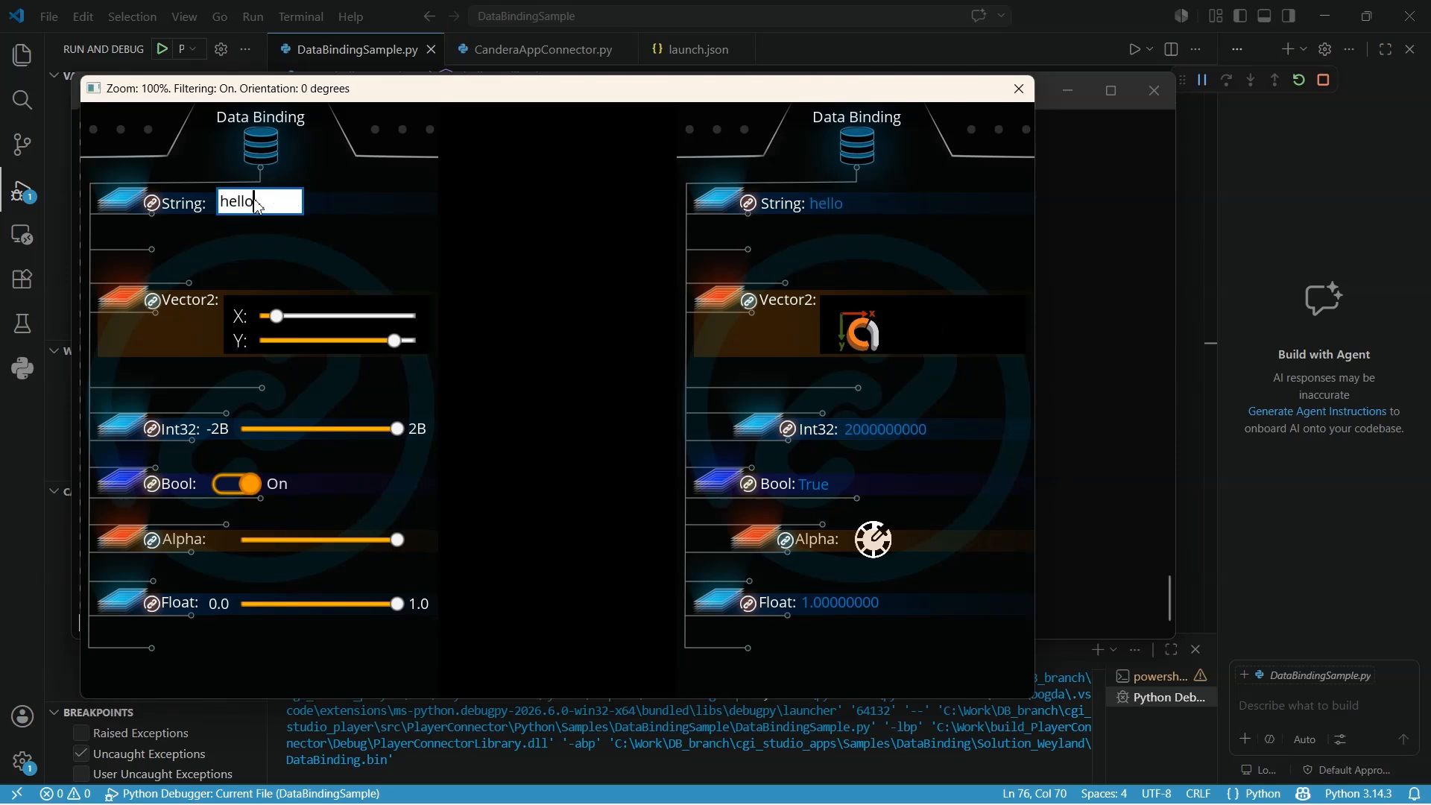